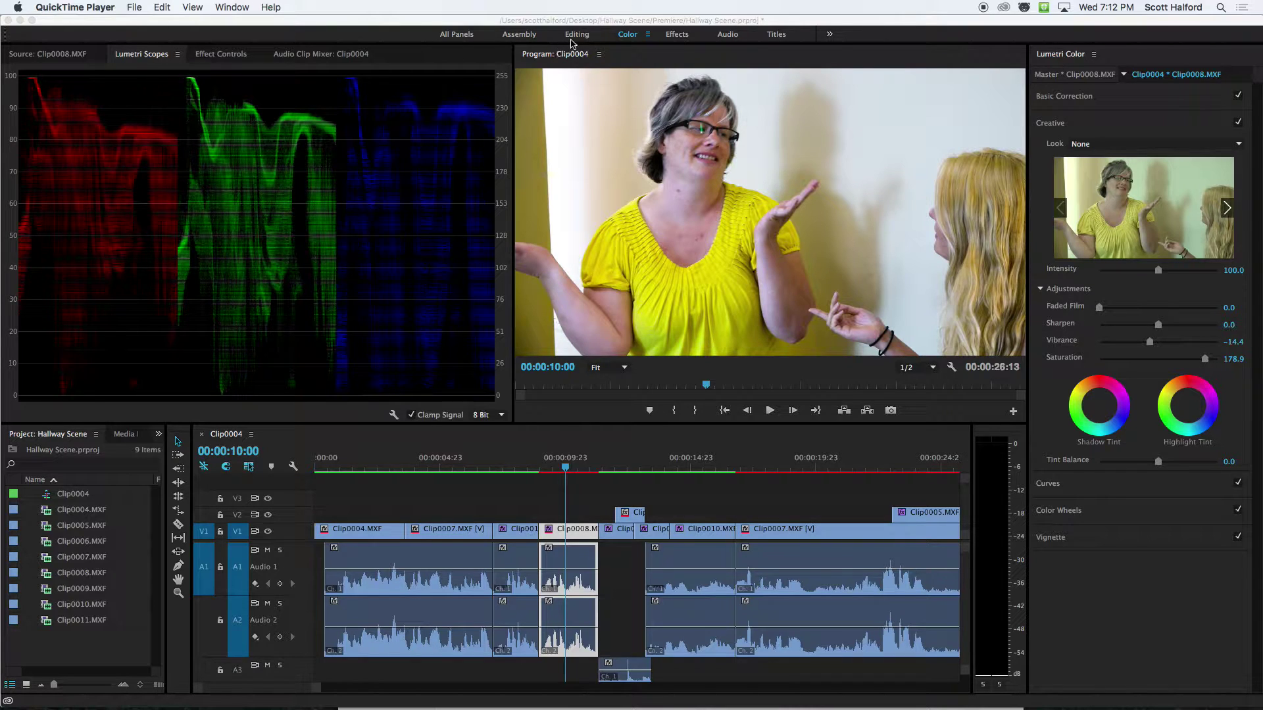
# Switch to the Editing workspace and return the playhead to the start of the sequence
pyautogui.click(576, 37)
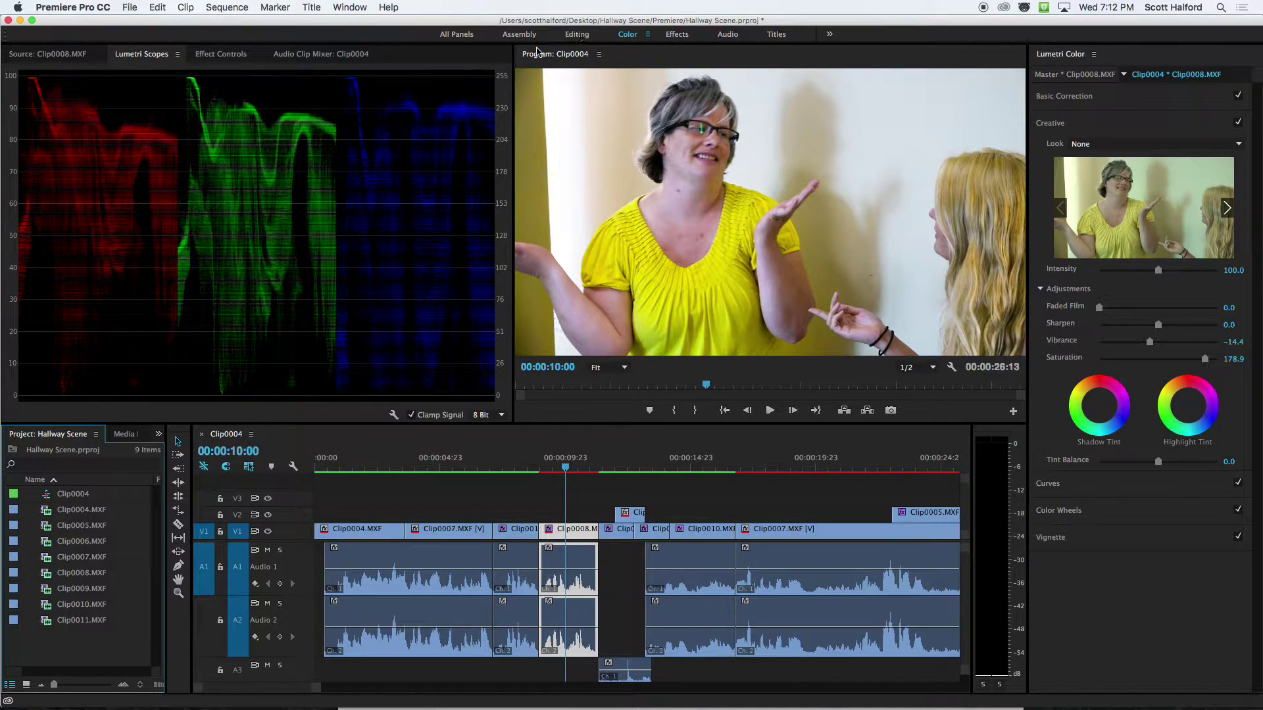
pyautogui.click(577, 37)
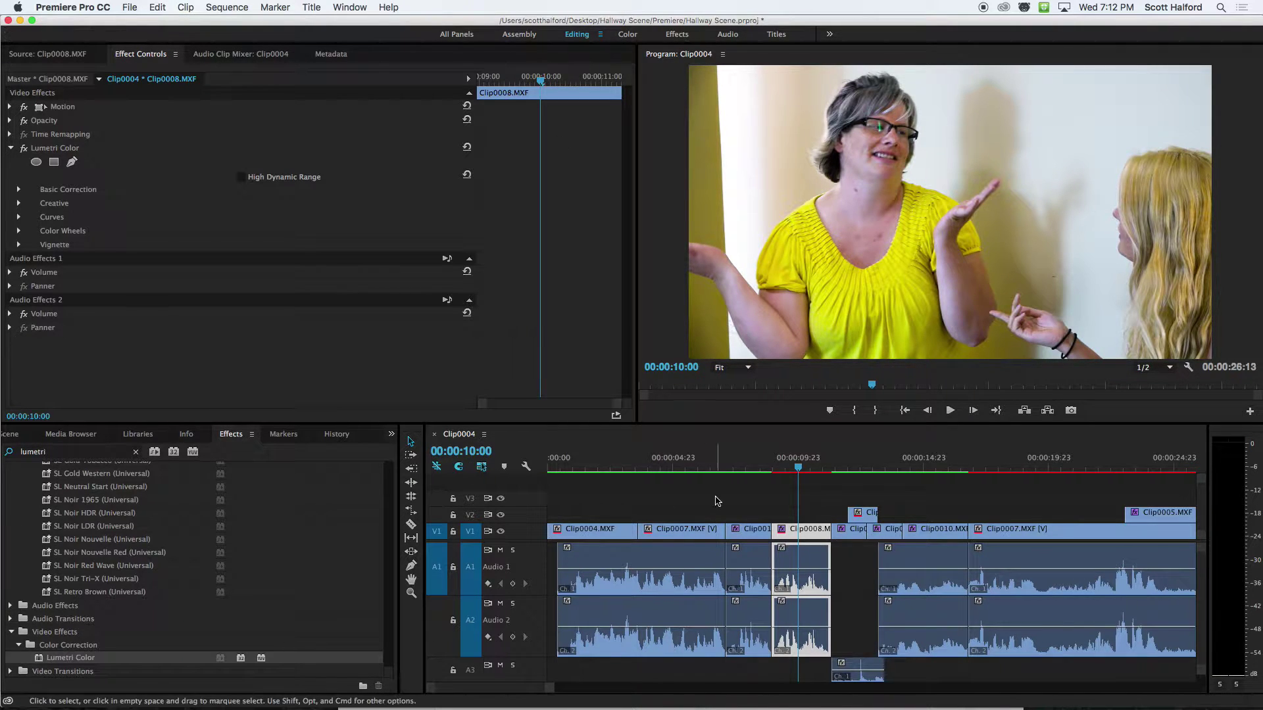
pyautogui.click(662, 469)
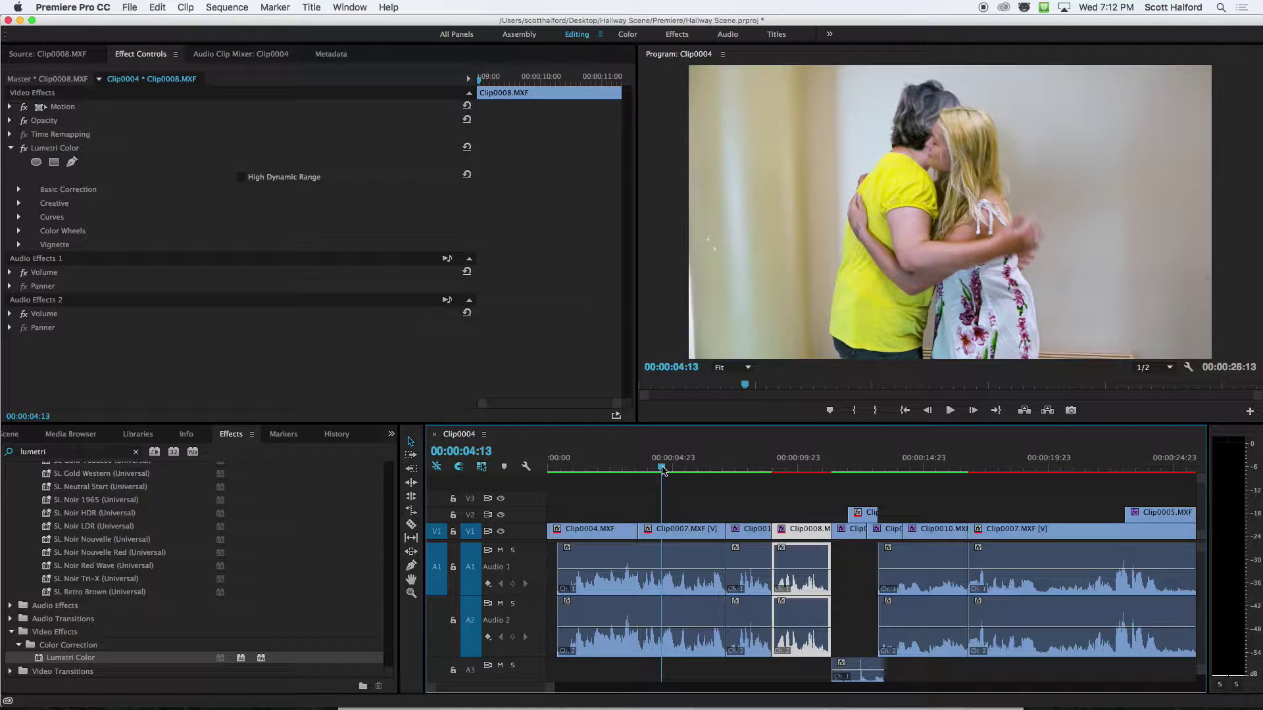
pyautogui.press('Home')
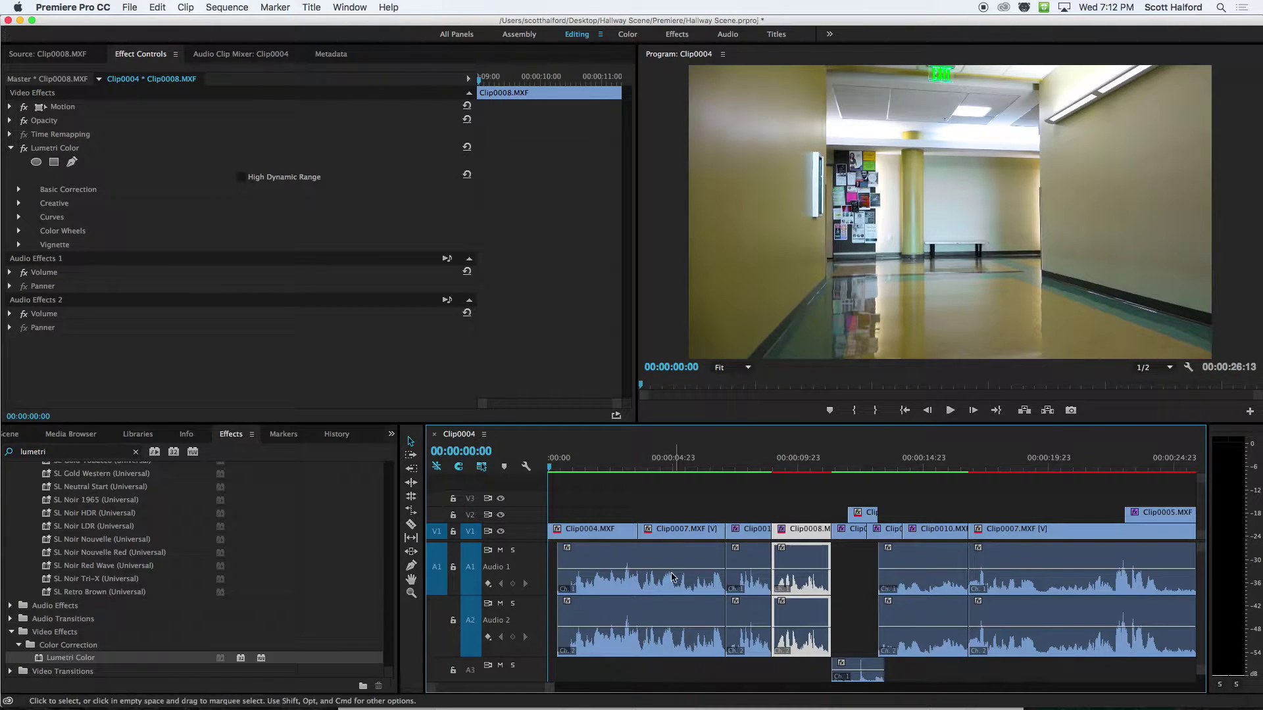
# Play the sequence through to review its audio levels, and return to the start
pyautogui.click(579, 512)
pyautogui.press('space')
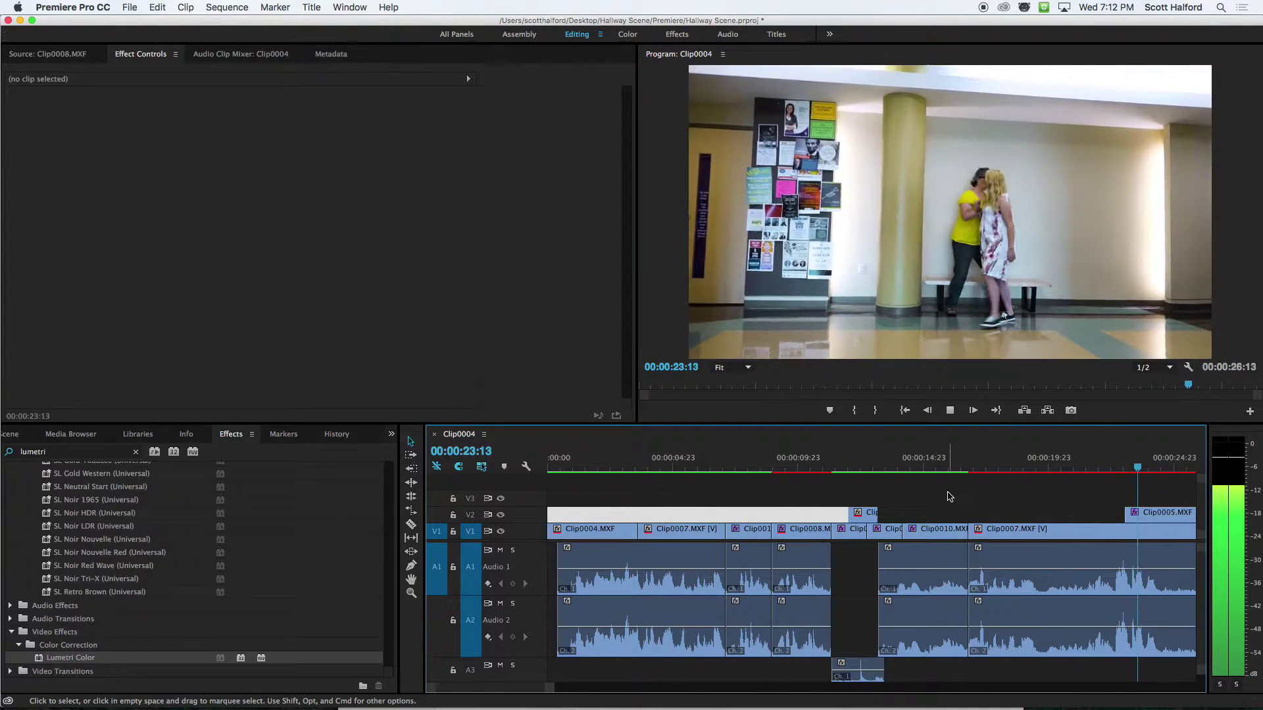
pyautogui.press('space')
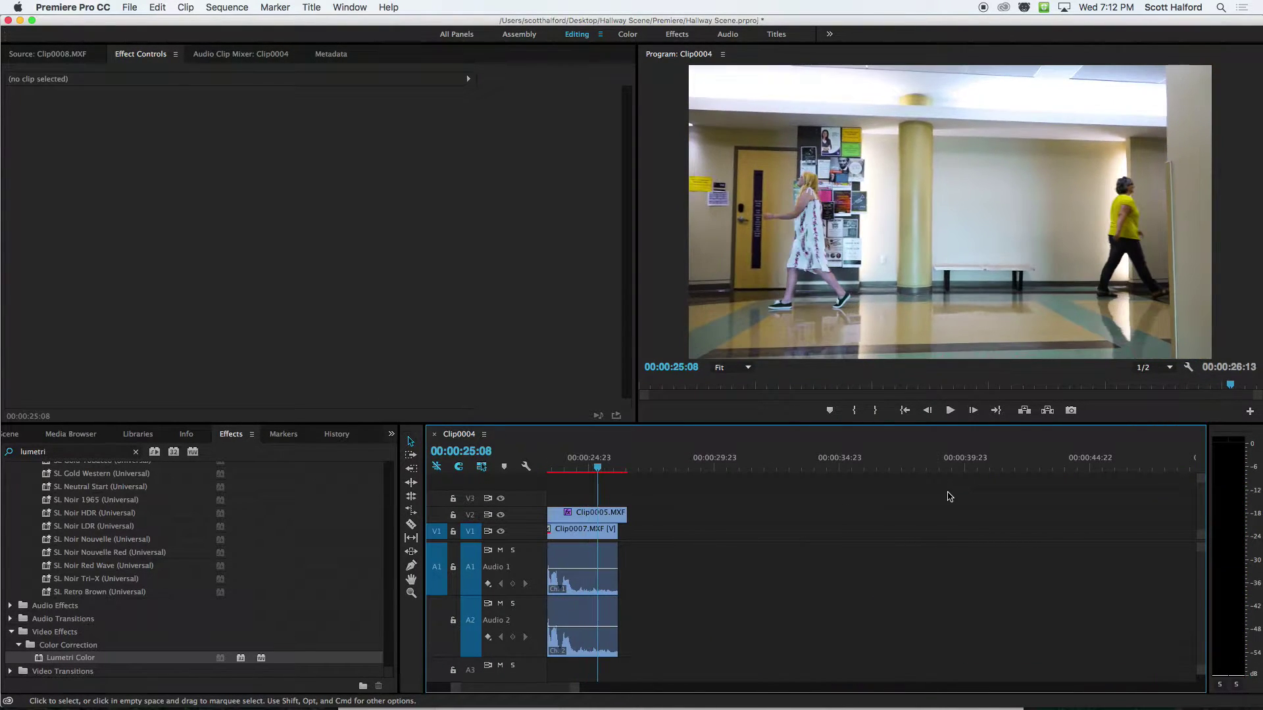
pyautogui.press('Home')
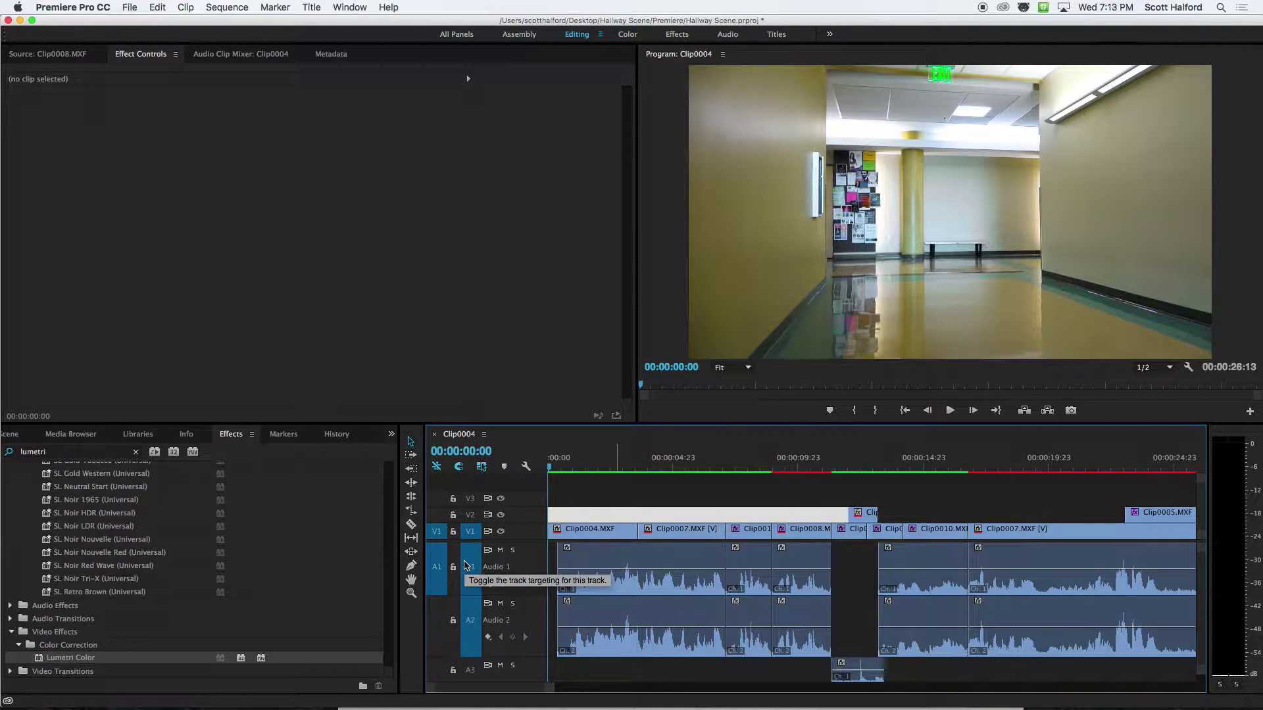
pyautogui.press('XF86AudioRaiseVolume')
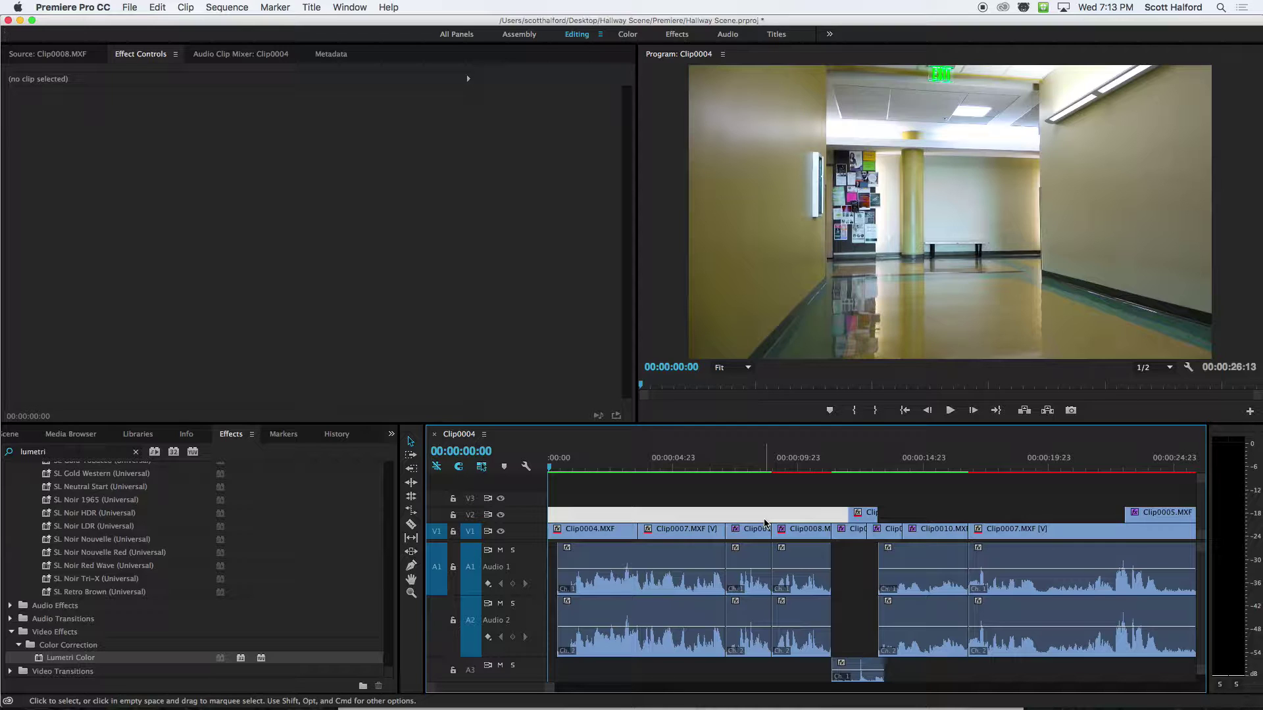
pyautogui.click(1222, 445)
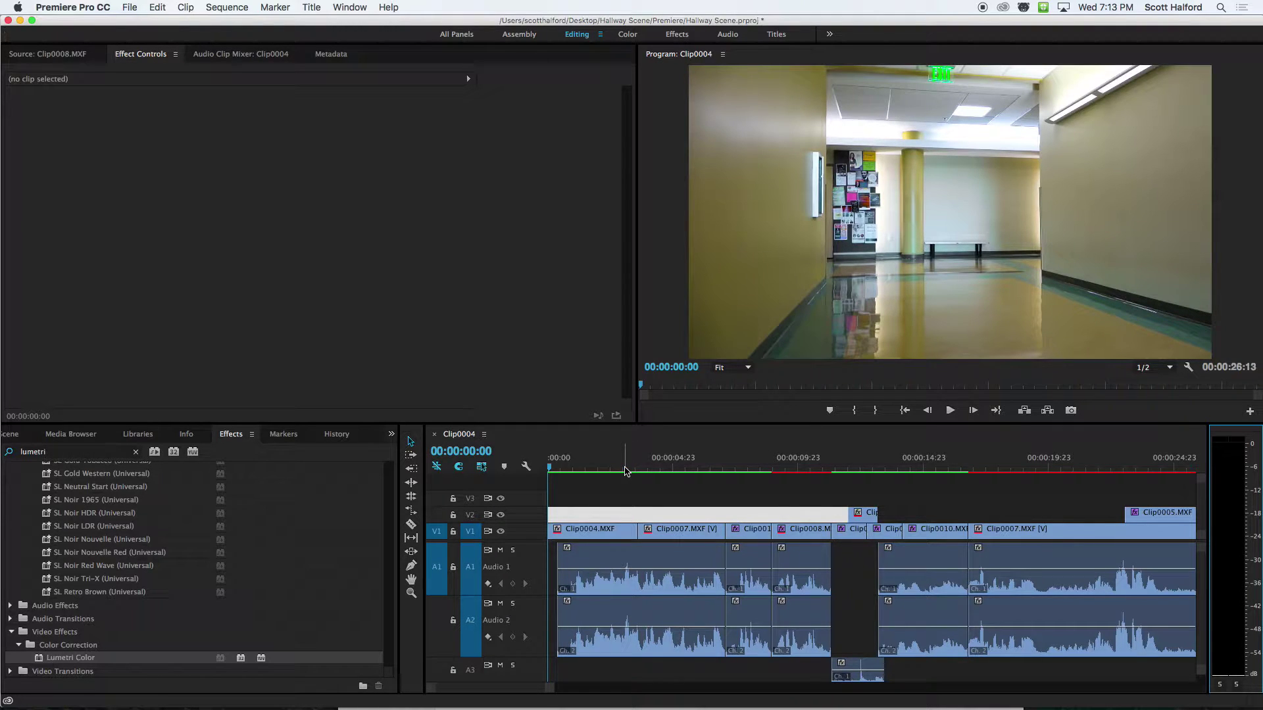
# Select the audio of the first Clip0007.MXF in the sequence and filter the effects by "compress"
pyautogui.click(631, 561)
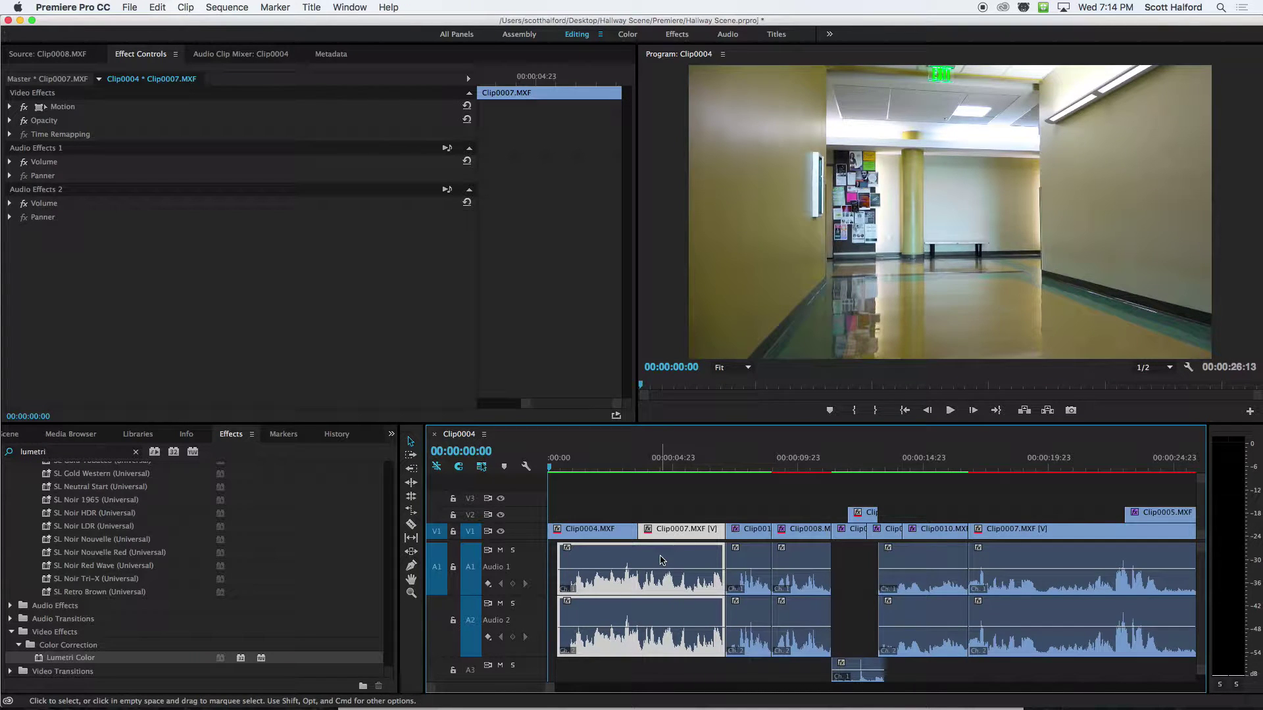
pyautogui.scroll(3, 112, 564)
pyautogui.scroll(-15, 112, 564)
pyautogui.click(53, 451)
pyautogui.moveTo(53, 451); pyautogui.dragTo(15, 452)
pyautogui.write('co')
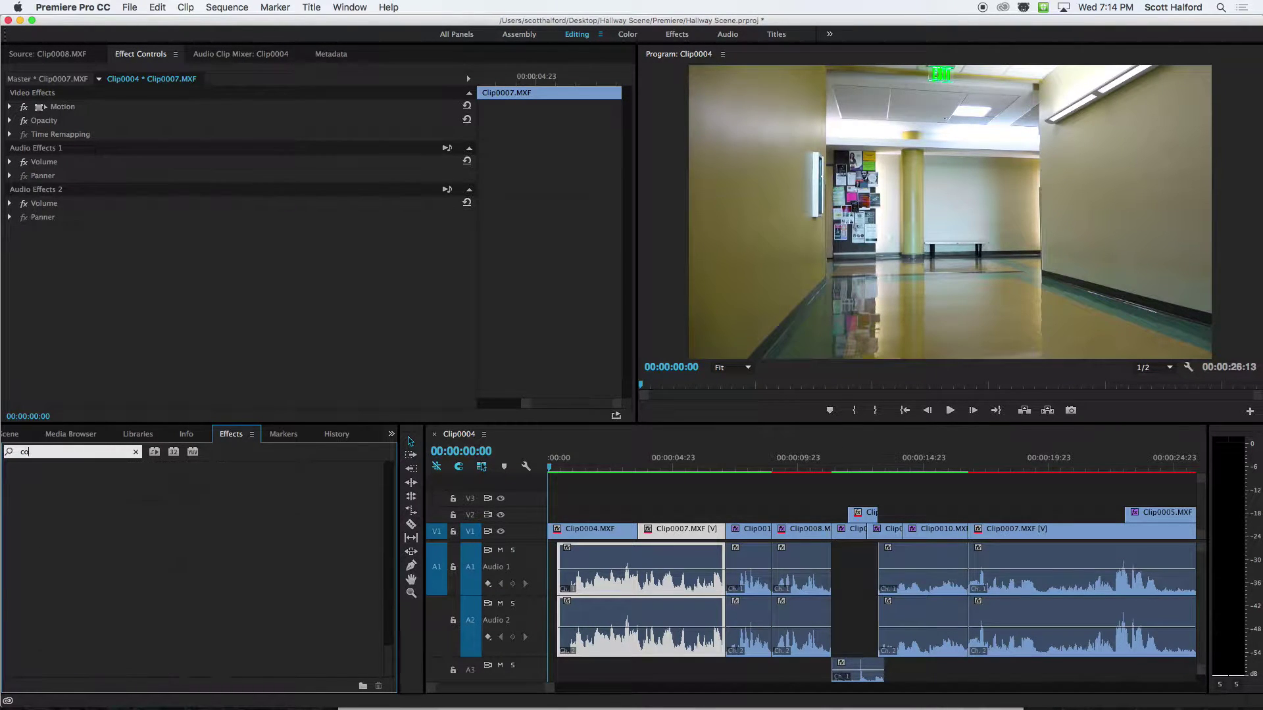
pyautogui.write('mpress')
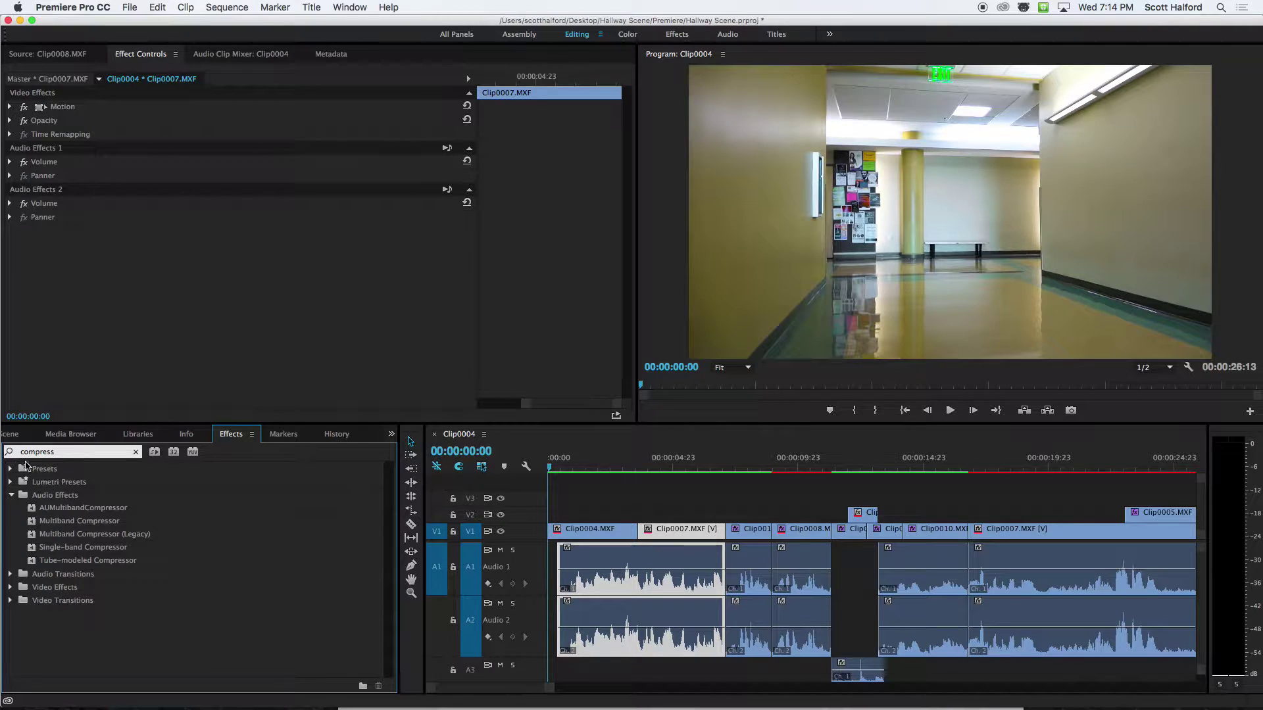
# Apply the Multiband Compressor to both audio channels of the first Clip0007.MXF
pyautogui.click(66, 521)
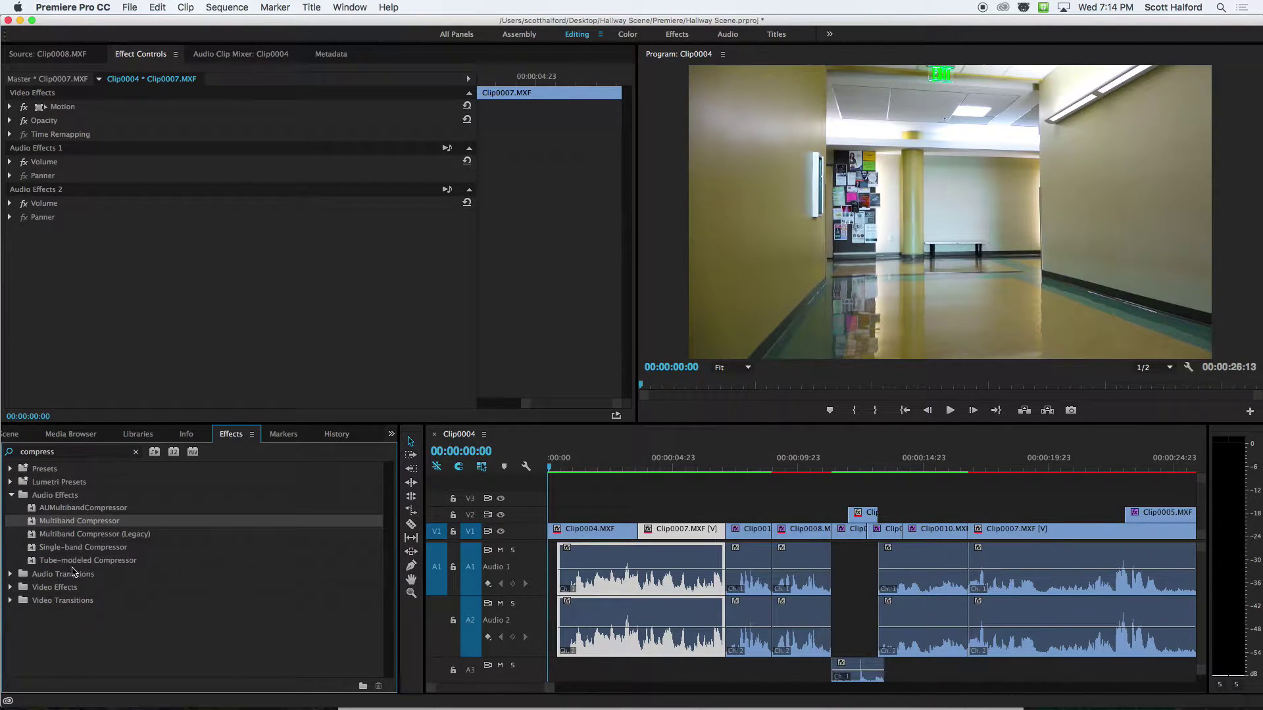
pyautogui.click(31, 523)
pyautogui.moveTo(32, 522); pyautogui.dragTo(606, 578)
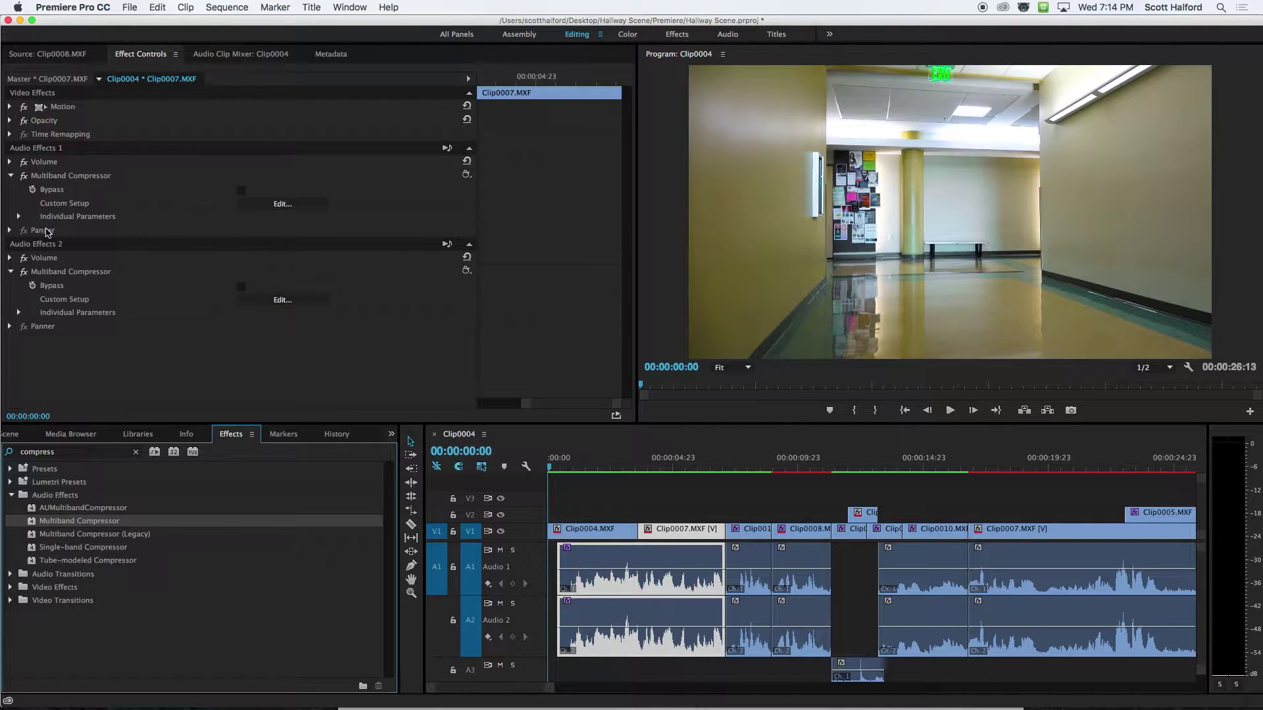
# Open the Multiband Compressor's custom setup for Audio Effects 1, choose the Broadcast preset and close the editor
pyautogui.click(46, 245)
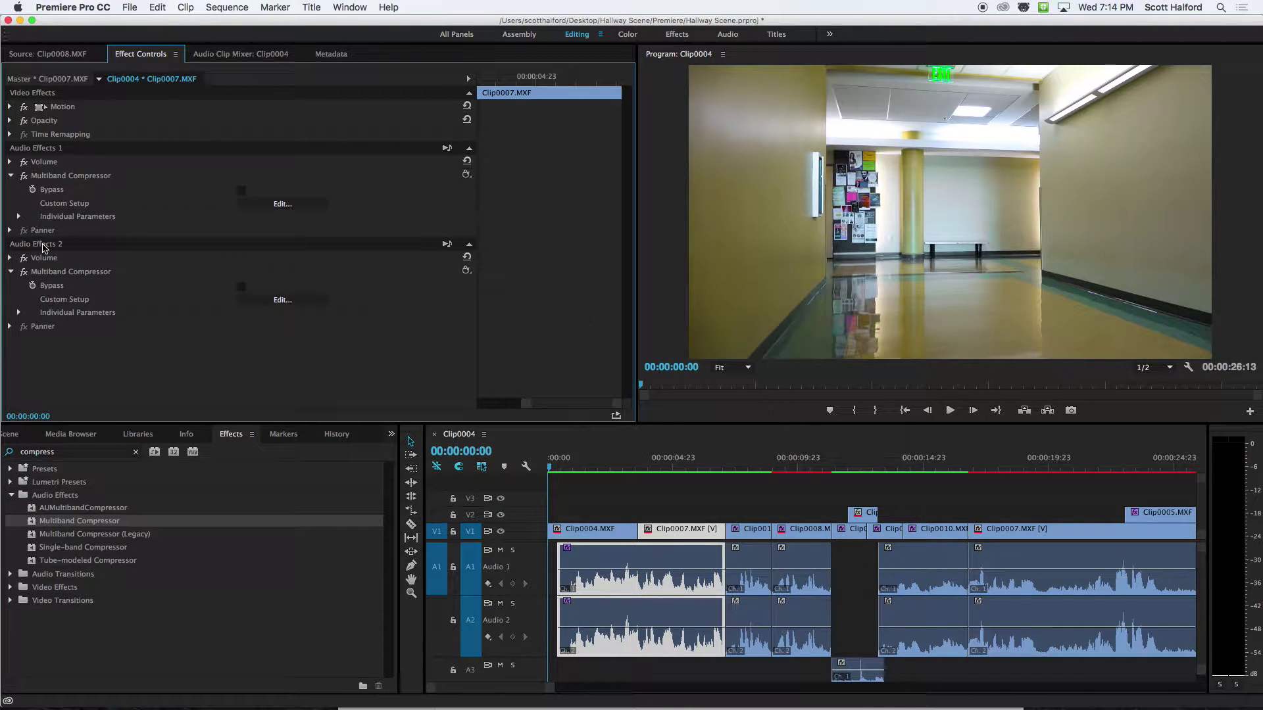
pyautogui.click(50, 175)
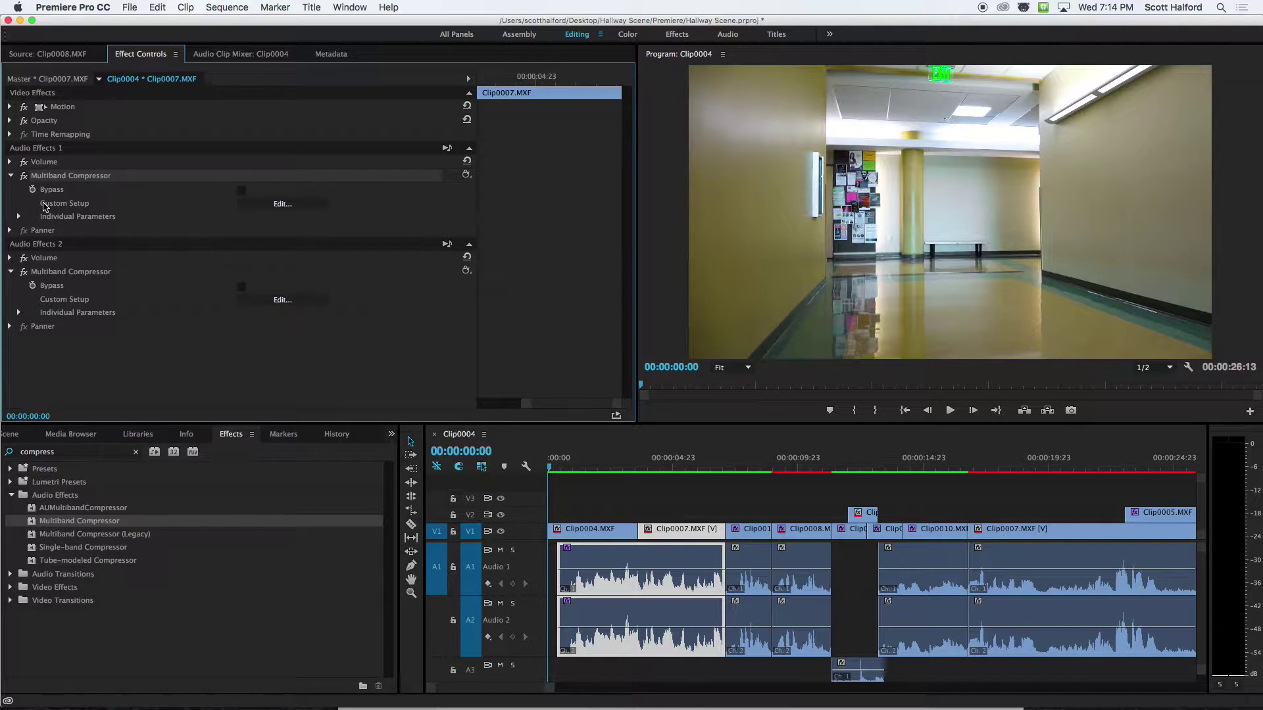
pyautogui.click(281, 205)
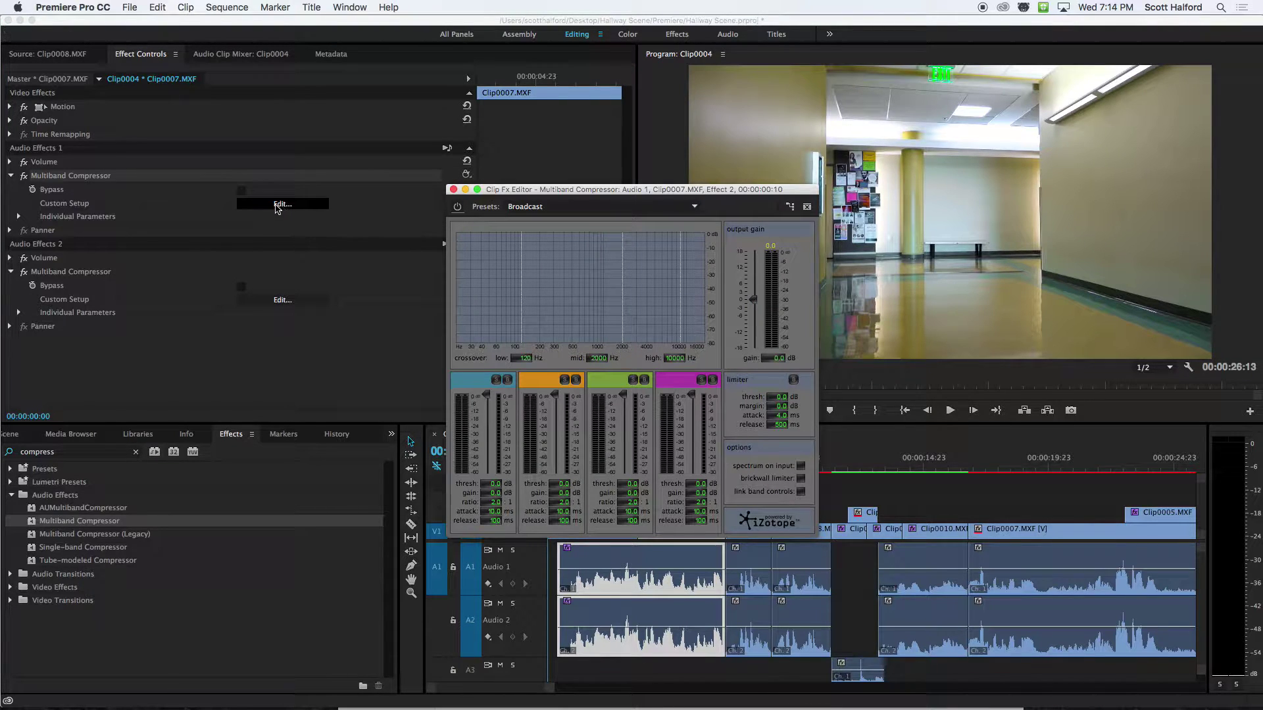
pyautogui.click(560, 209)
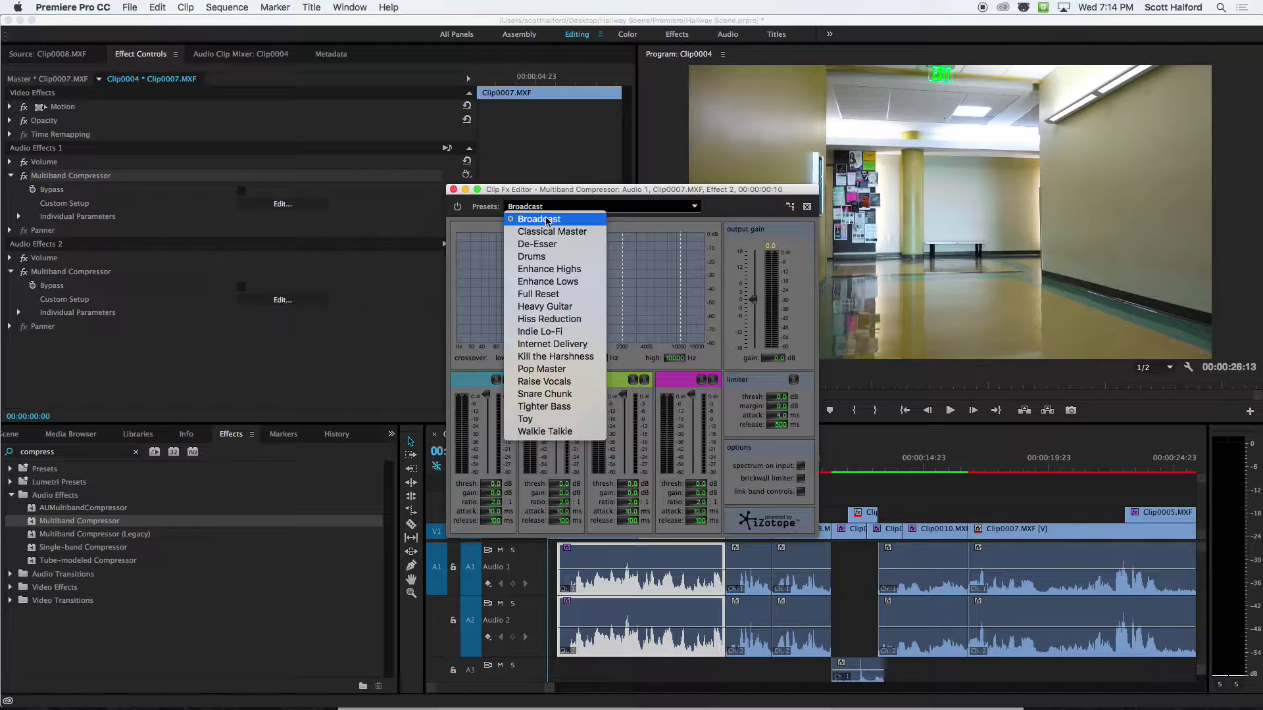
pyautogui.click(538, 219)
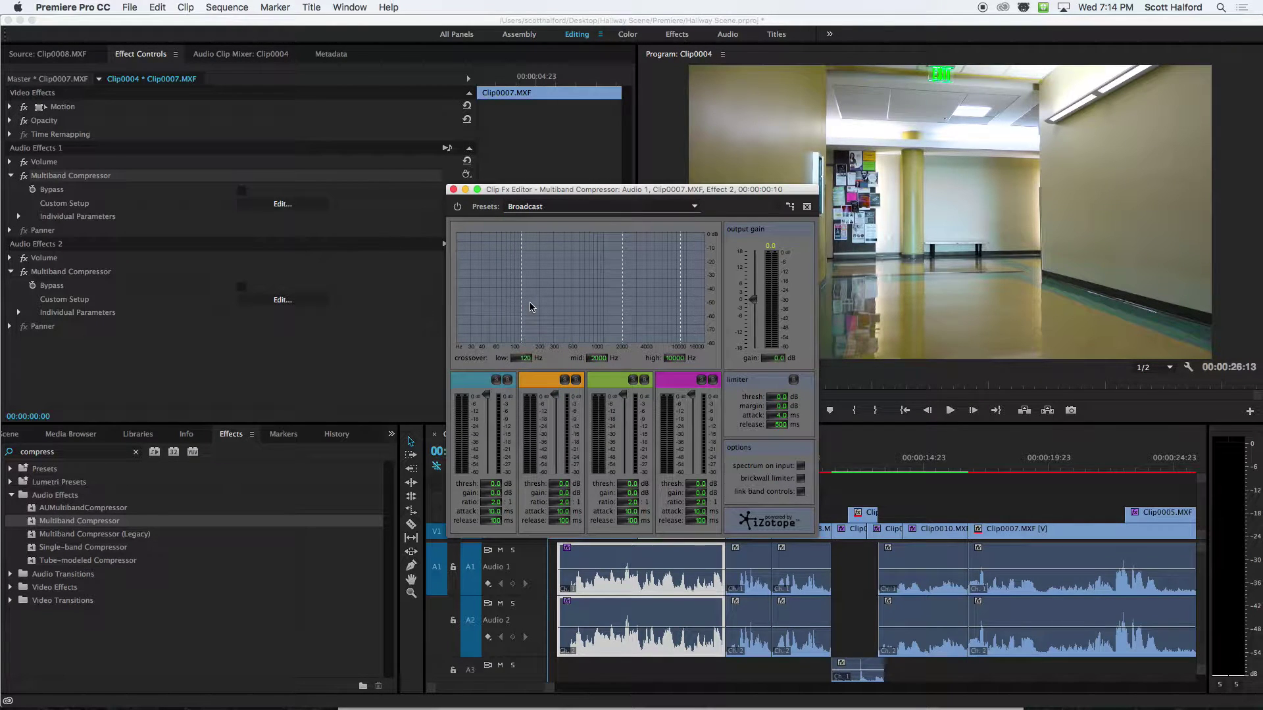
pyautogui.moveTo(575, 192); pyautogui.dragTo(564, 87)
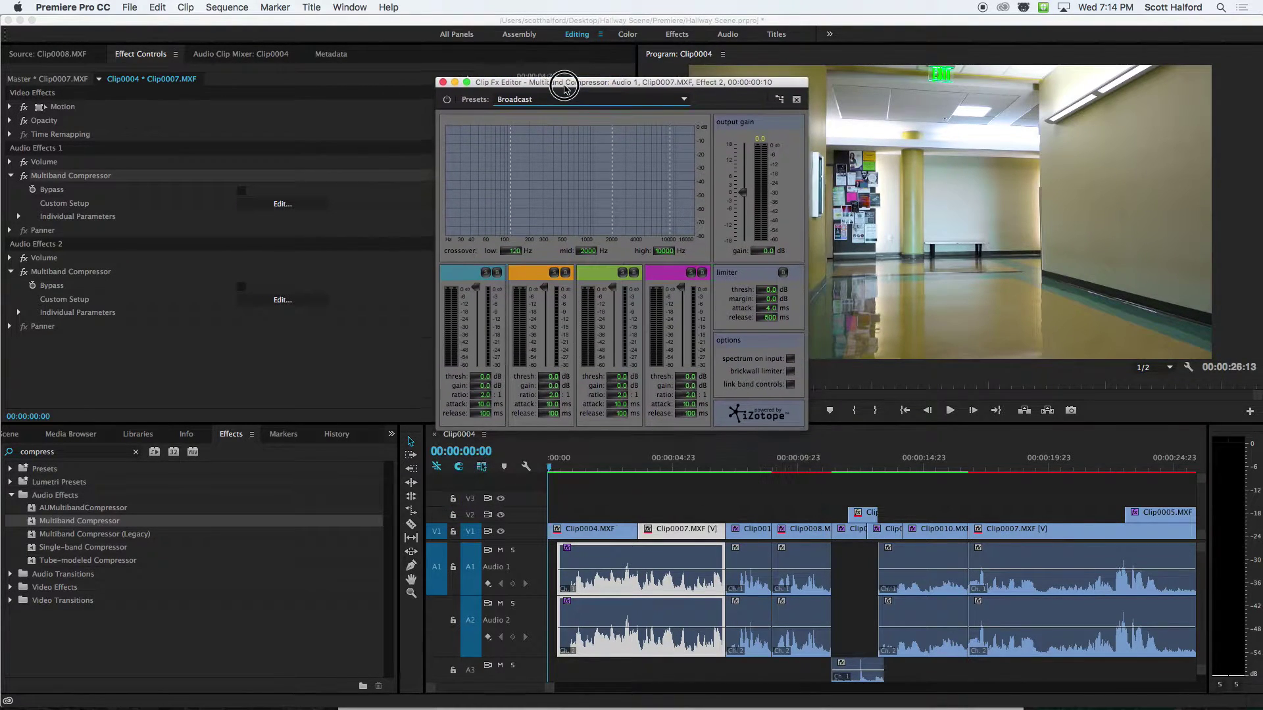
pyautogui.click(625, 470)
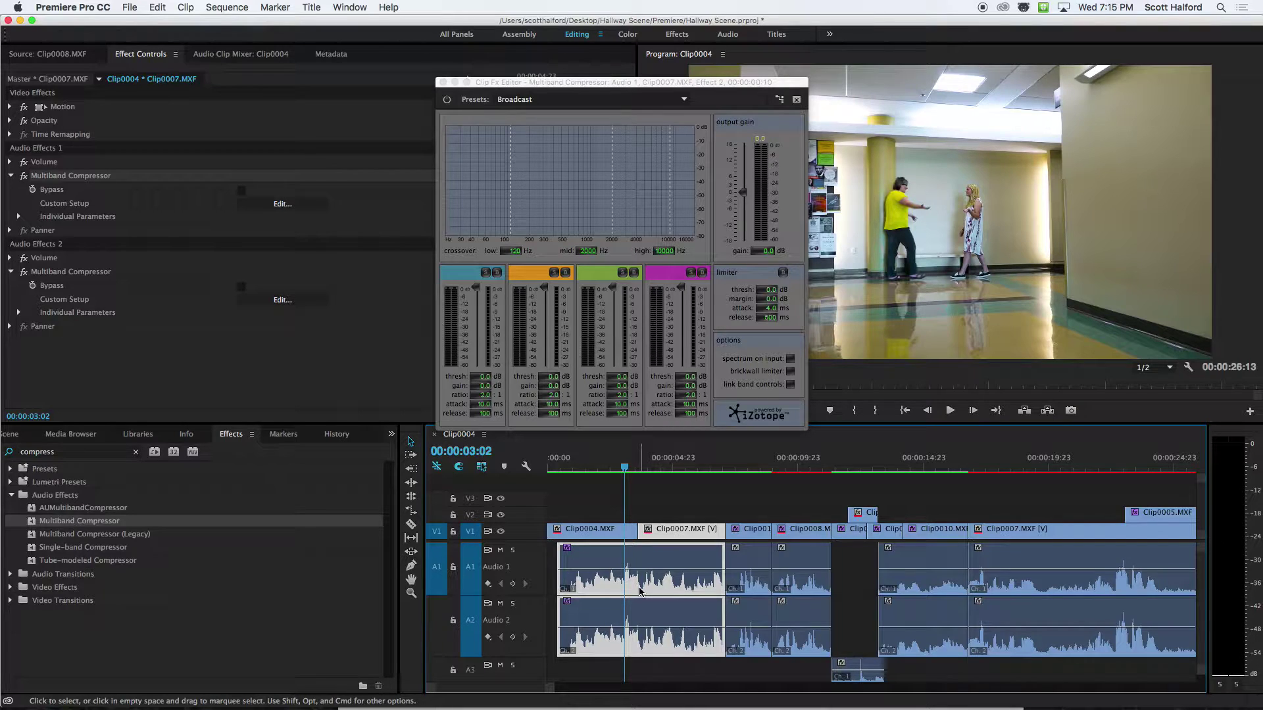
pyautogui.click(442, 82)
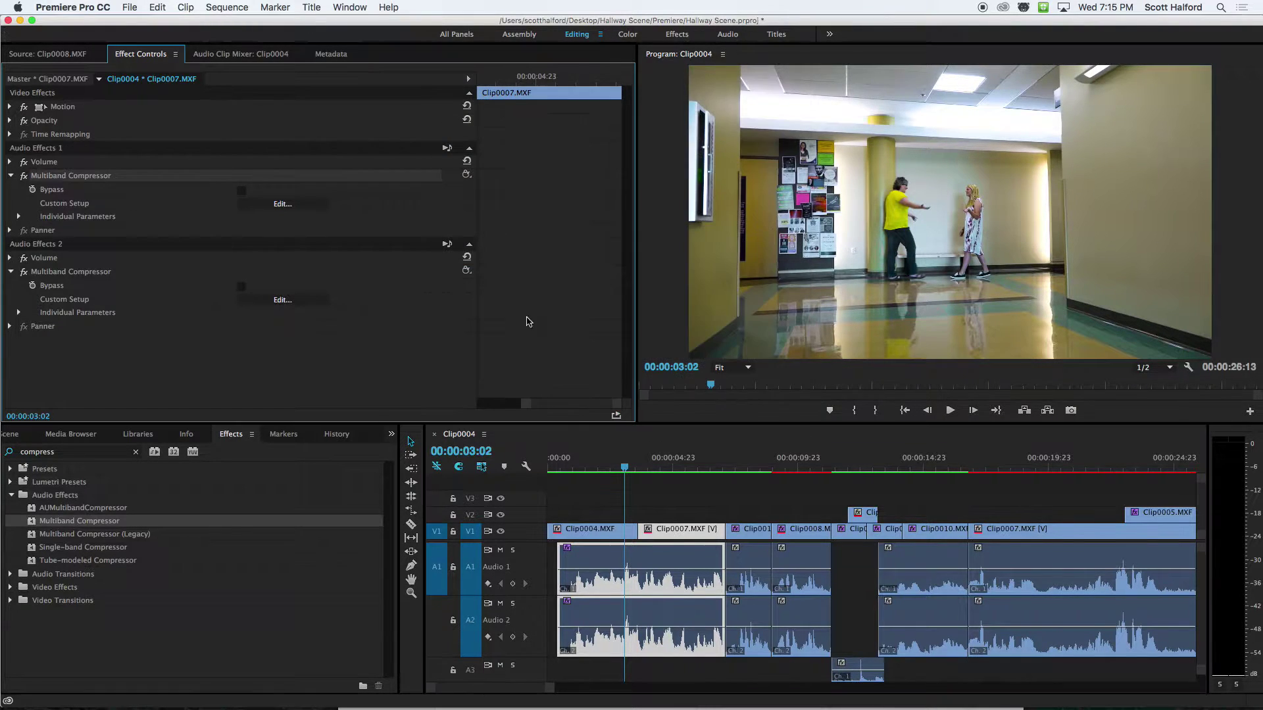
# Play the sequence from about 5 seconds and again from near its start to listen to the compressed audio
pyautogui.click(677, 464)
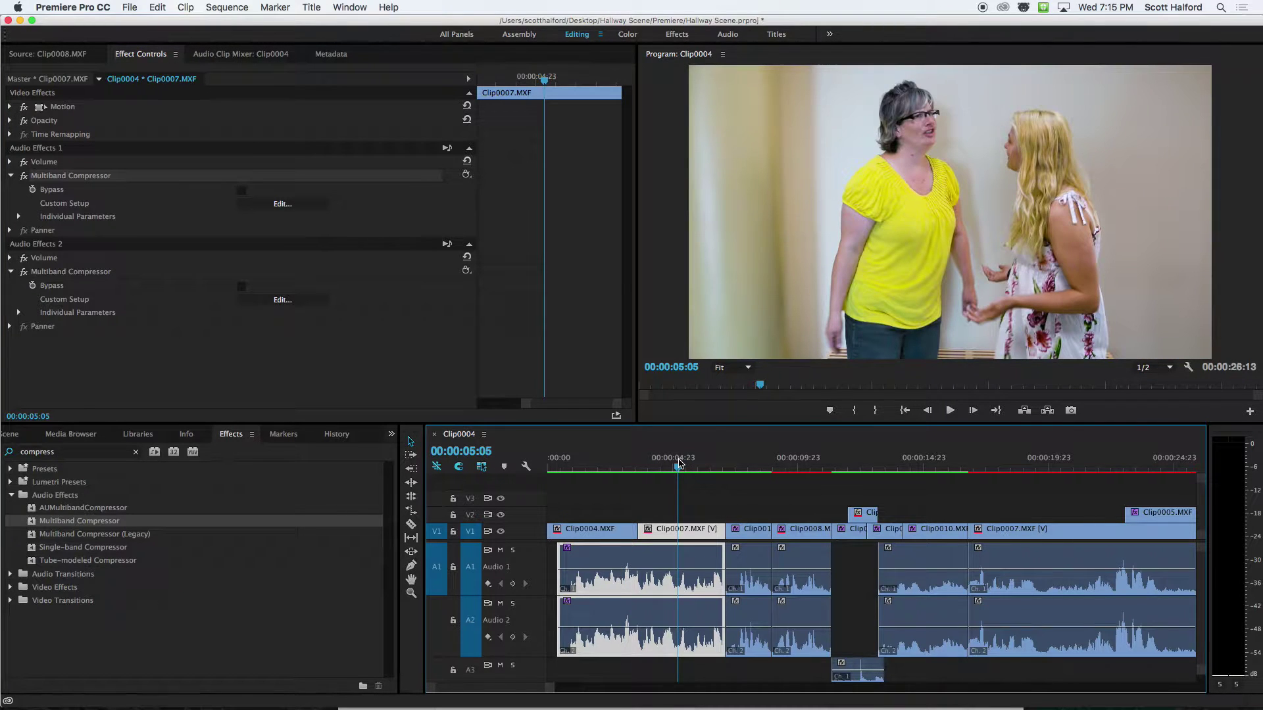
pyautogui.press('XF86AudioRaiseVolume')
pyautogui.press('space')
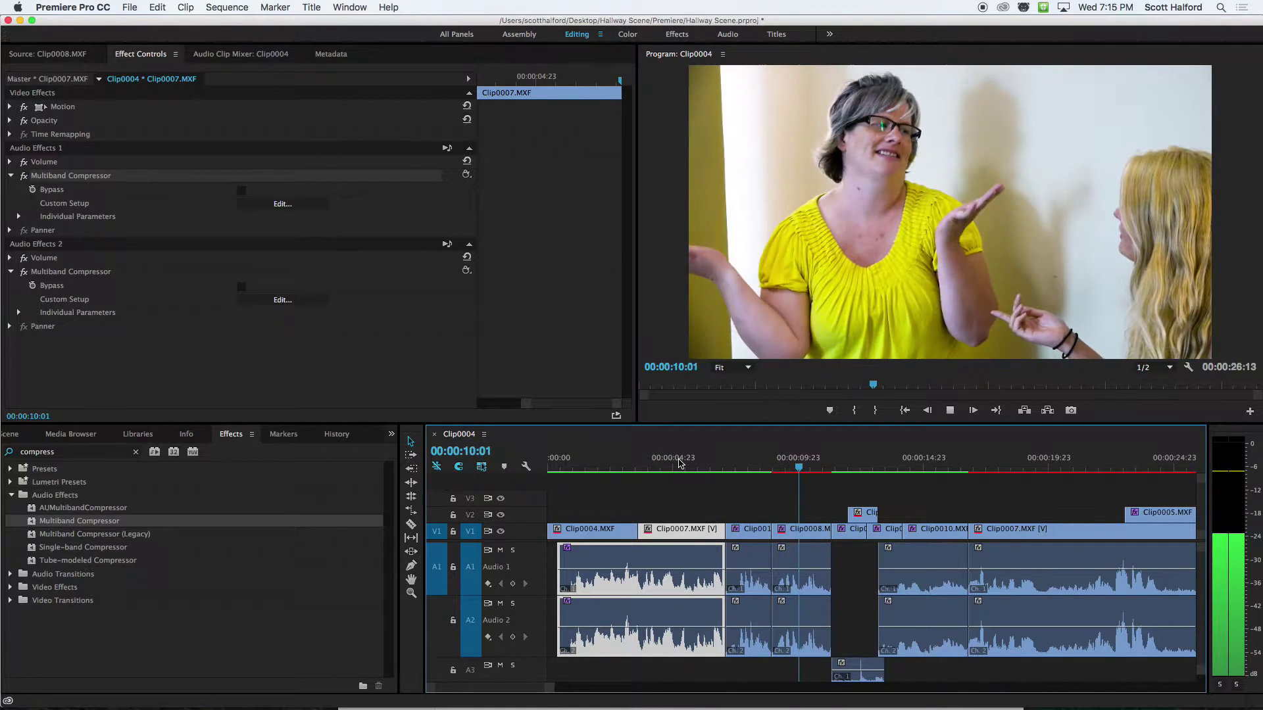
pyautogui.press('space')
pyautogui.click(572, 462)
pyautogui.press('space')
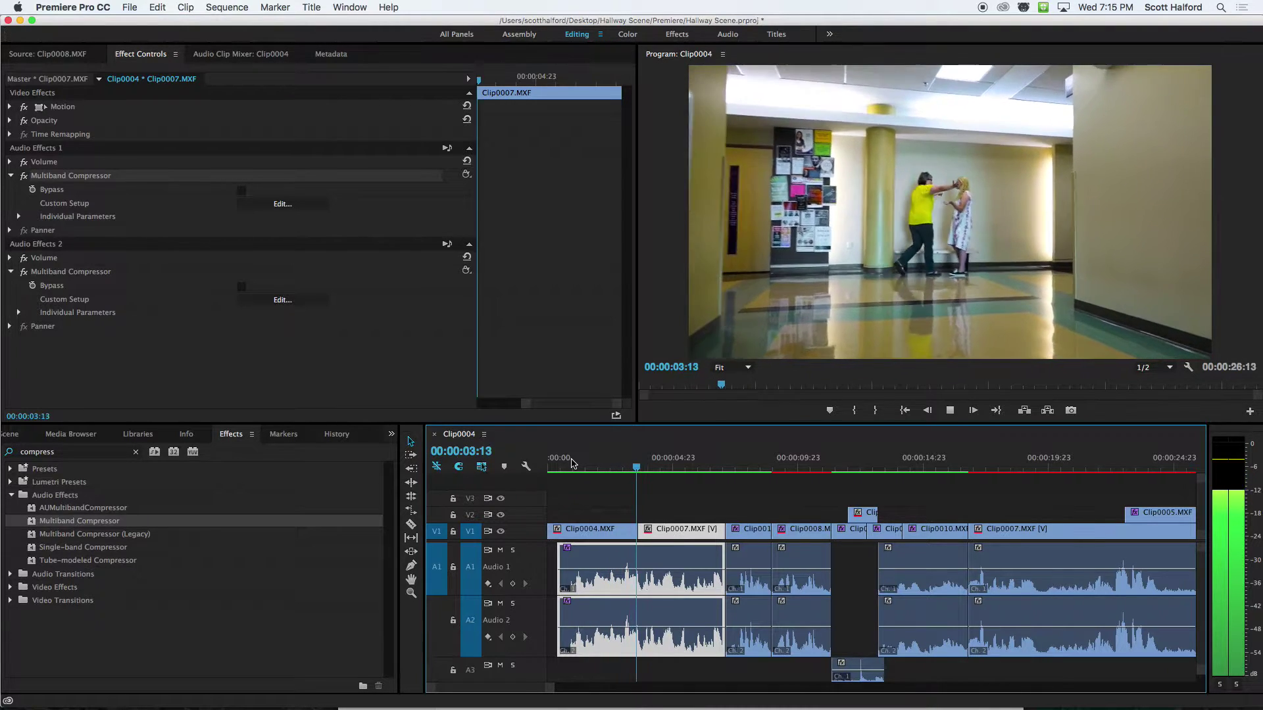
pyautogui.press('space')
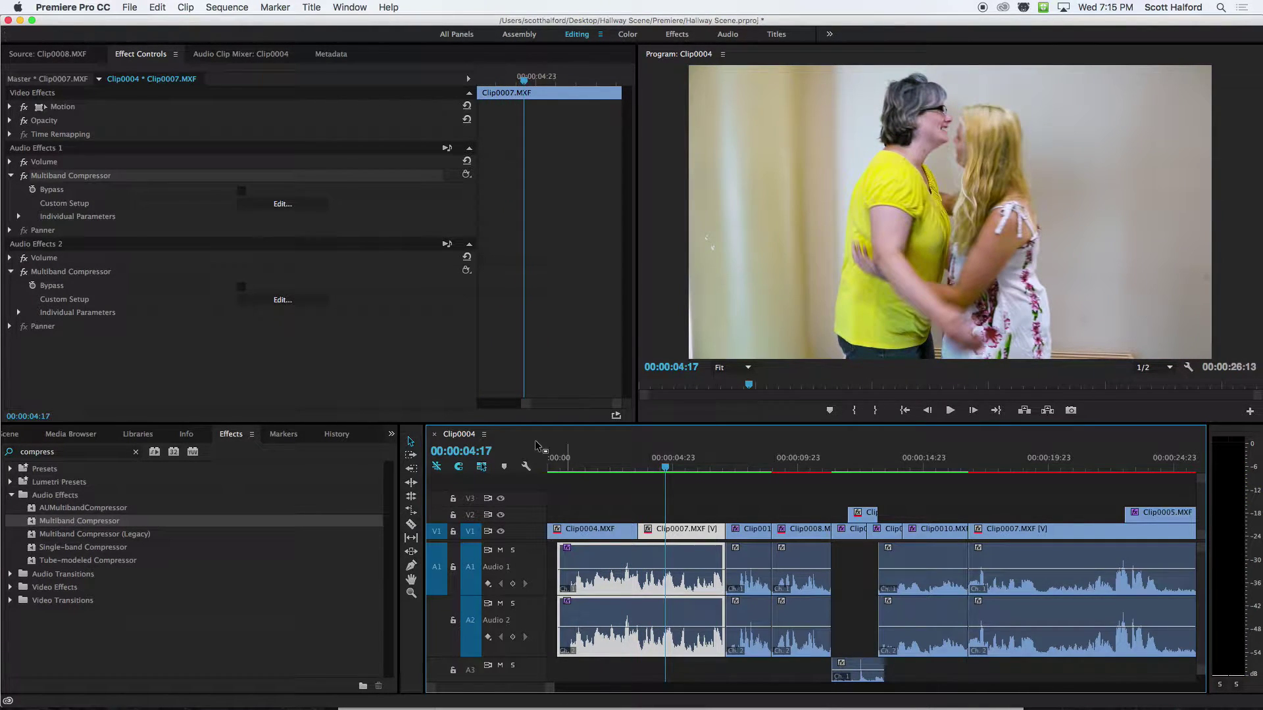
# Remove the Multiband Compressor from Audio Effects 2 and play the clip to compare the sound
pyautogui.click(48, 180)
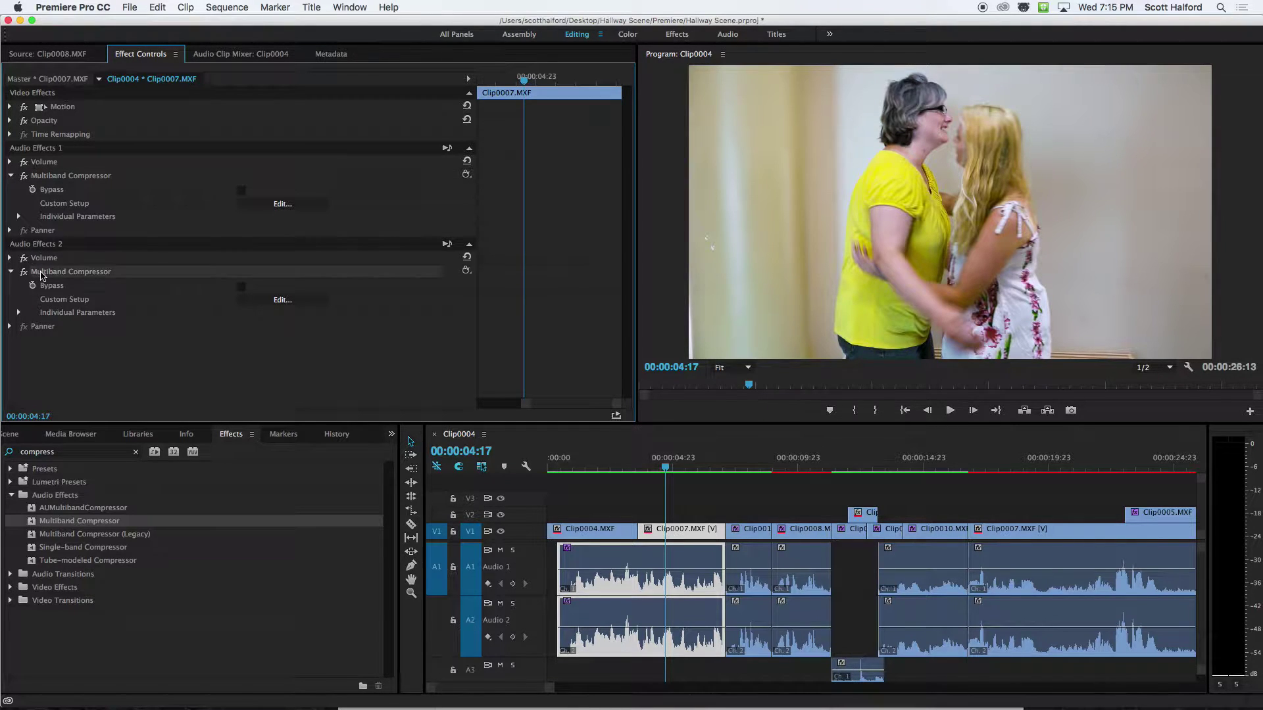
pyautogui.press('Delete')
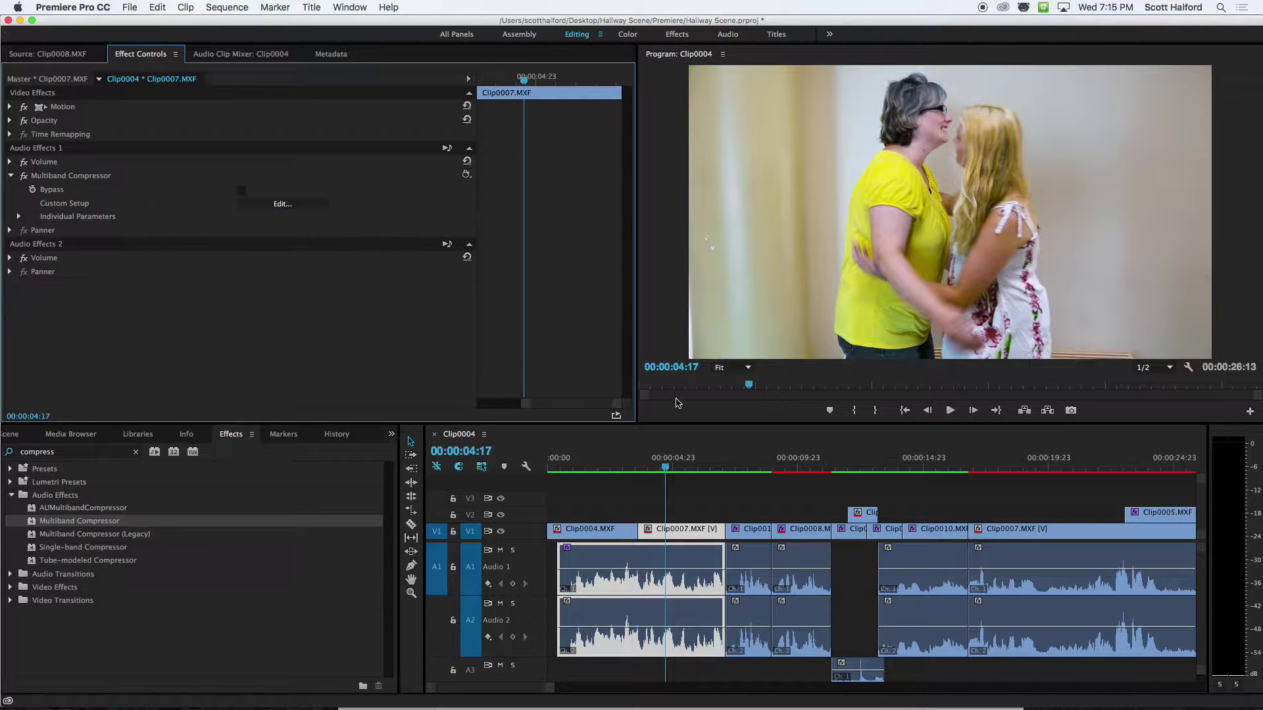
pyautogui.click(616, 461)
pyautogui.press('space')
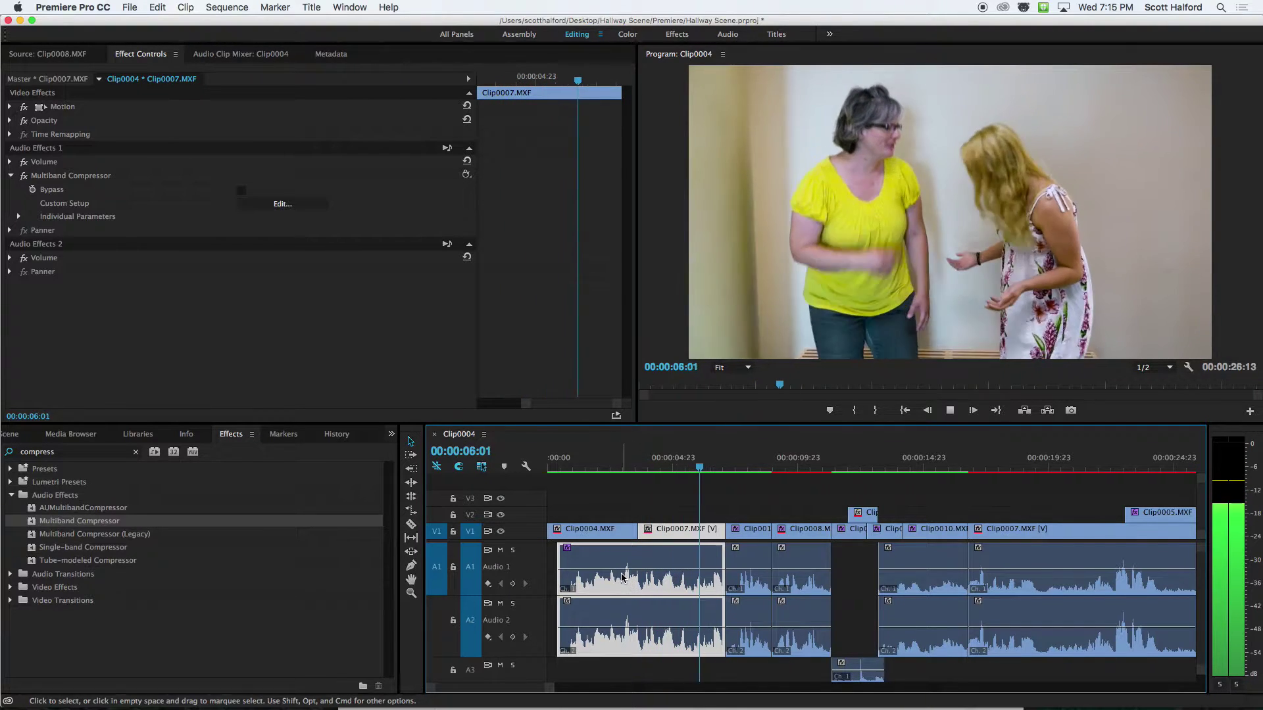
pyautogui.press('space')
# Remove the Multiband Compressor from Audio Effects 1 and play the clip's uncompressed audio
pyautogui.click(51, 176)
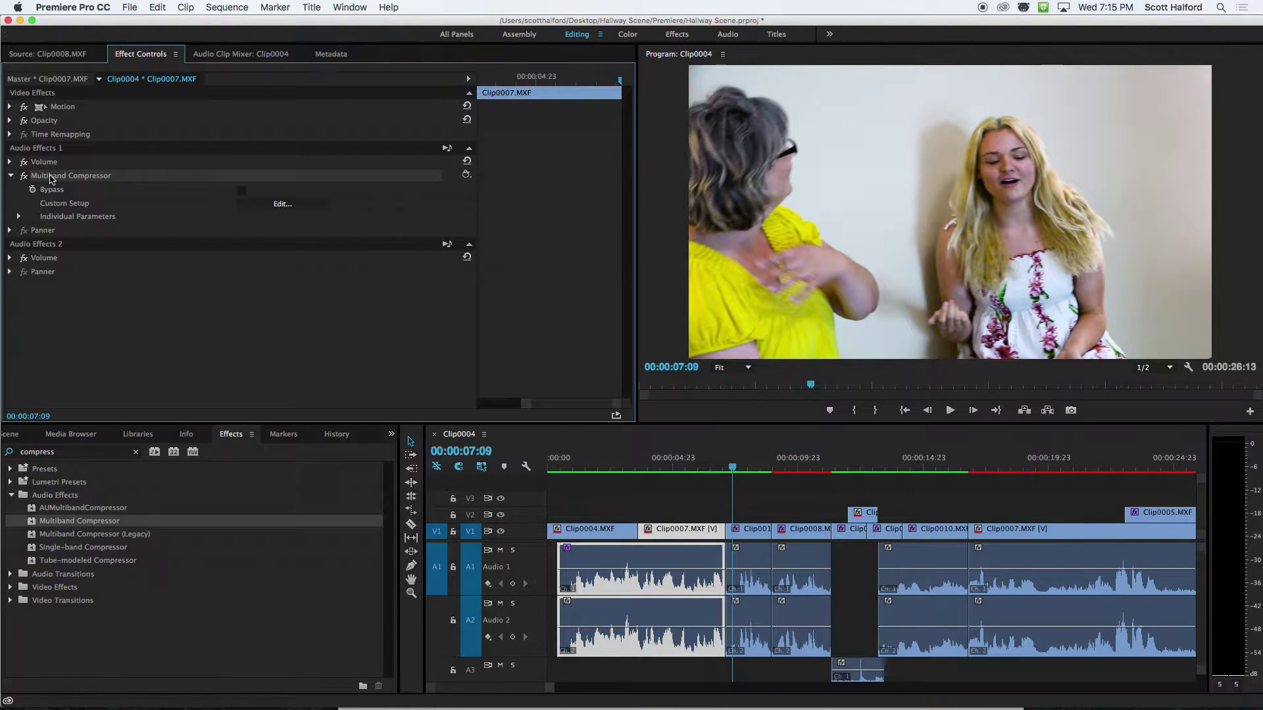
pyautogui.press('Delete')
pyautogui.click(578, 458)
pyautogui.press('space')
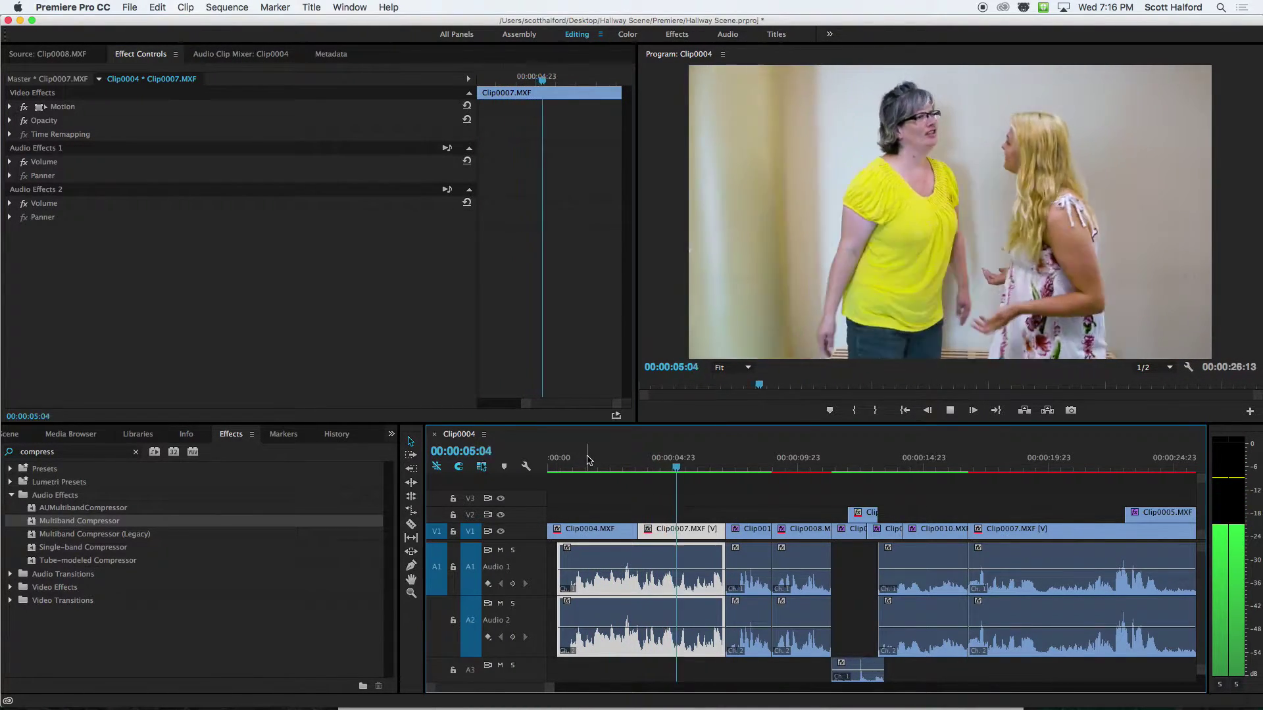
pyautogui.press('space')
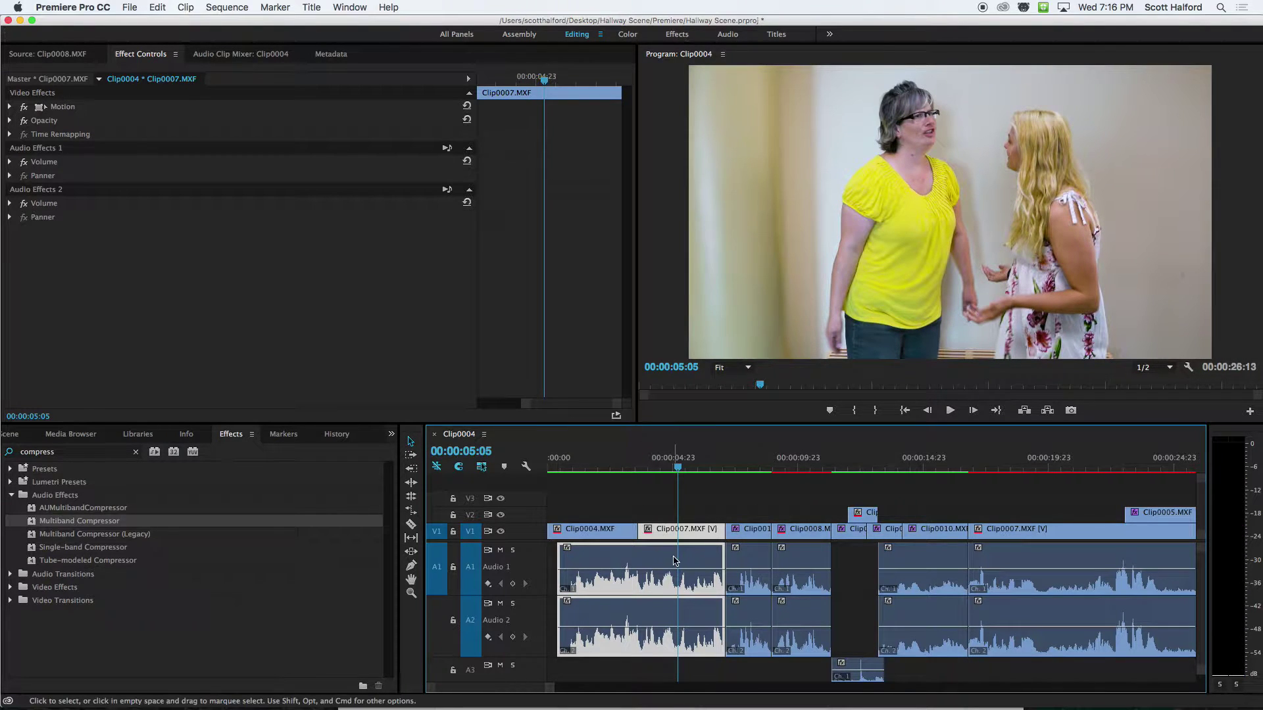
# Reapply the Multiband Compressor to both audio channels of the first Clip0007.MXF
pyautogui.click(125, 631)
pyautogui.click(57, 521)
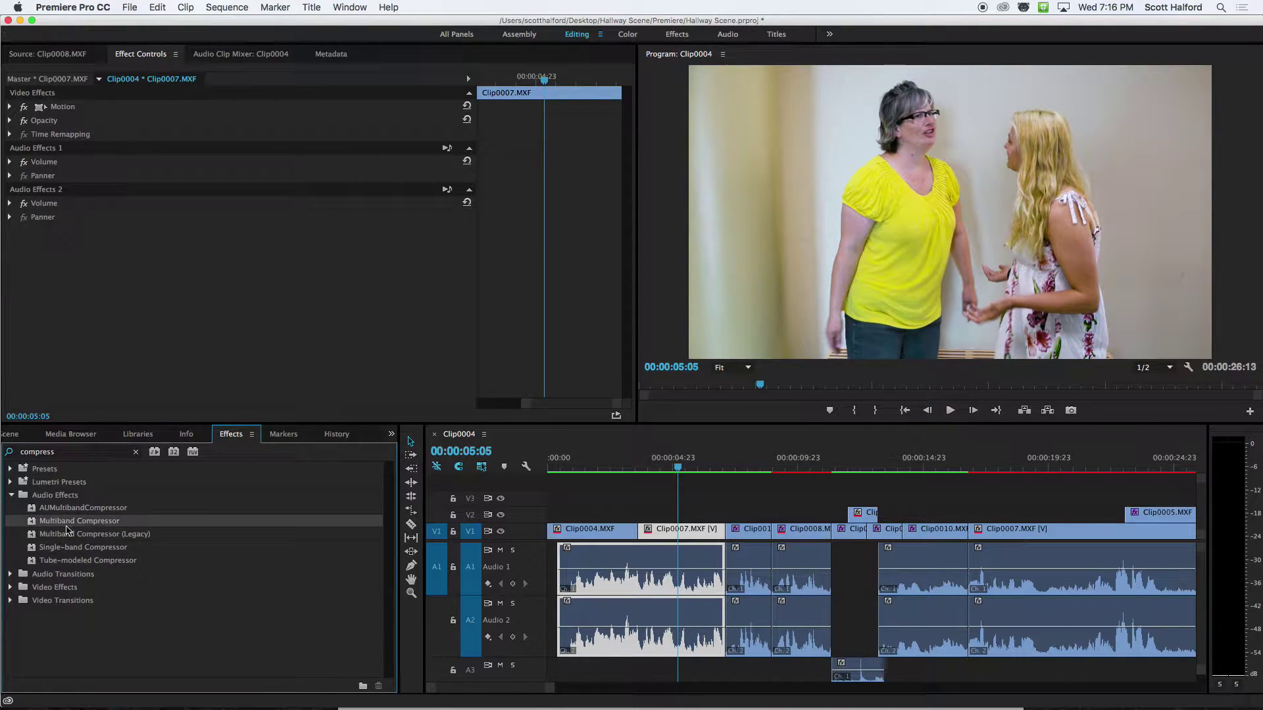
pyautogui.click(652, 505)
pyautogui.click(670, 572)
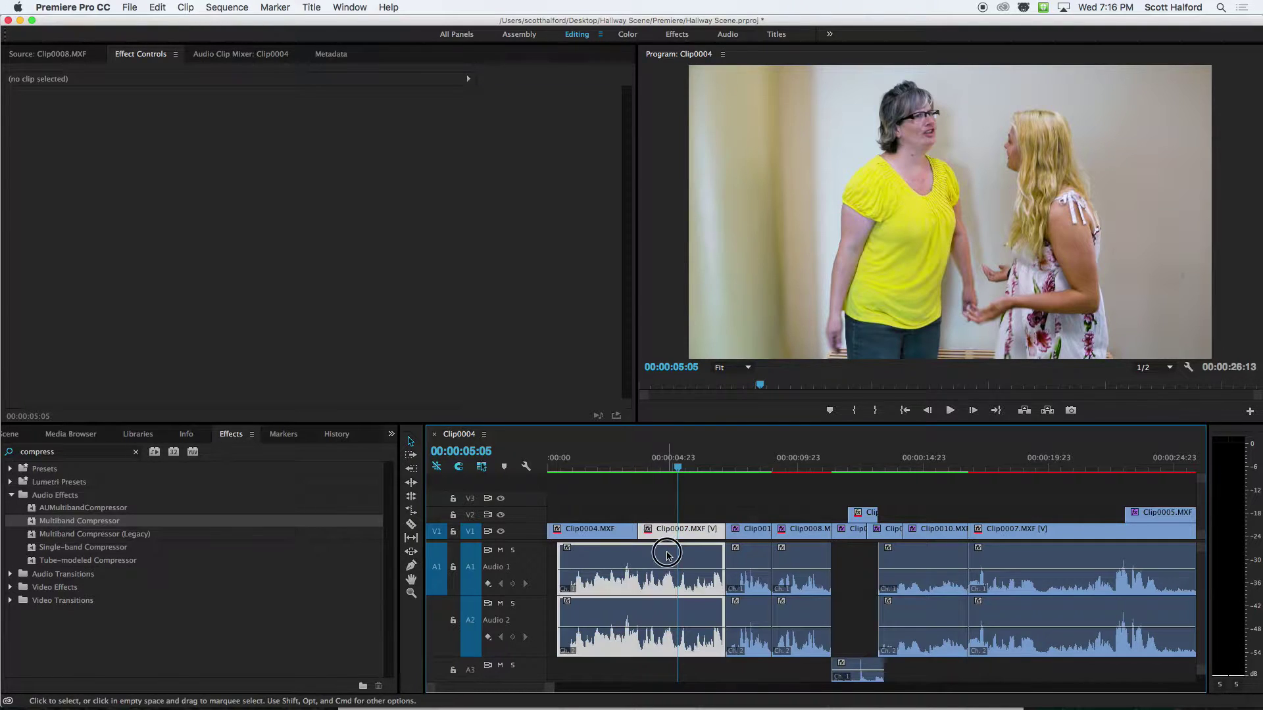
pyautogui.moveTo(56, 523); pyautogui.dragTo(666, 585)
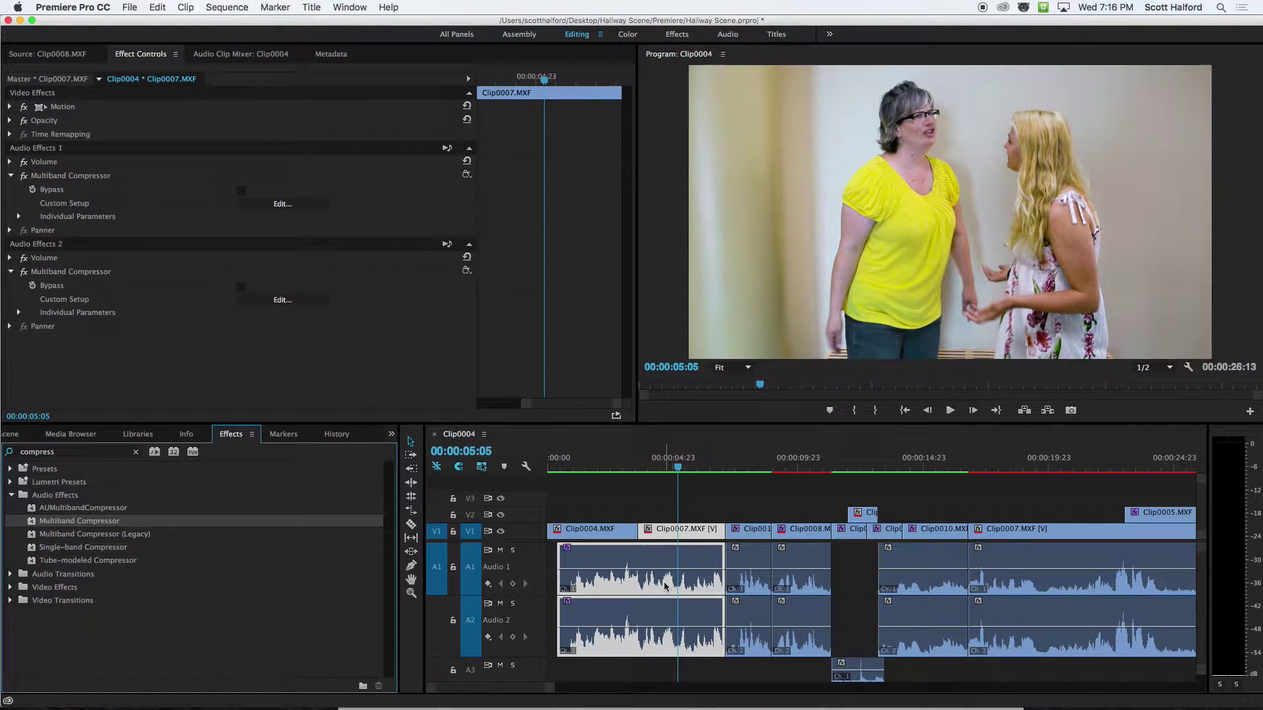
# Review the individual parameters of the Multiband Compressor in Audio Effects 1 and play the sequence from the start
pyautogui.click(19, 217)
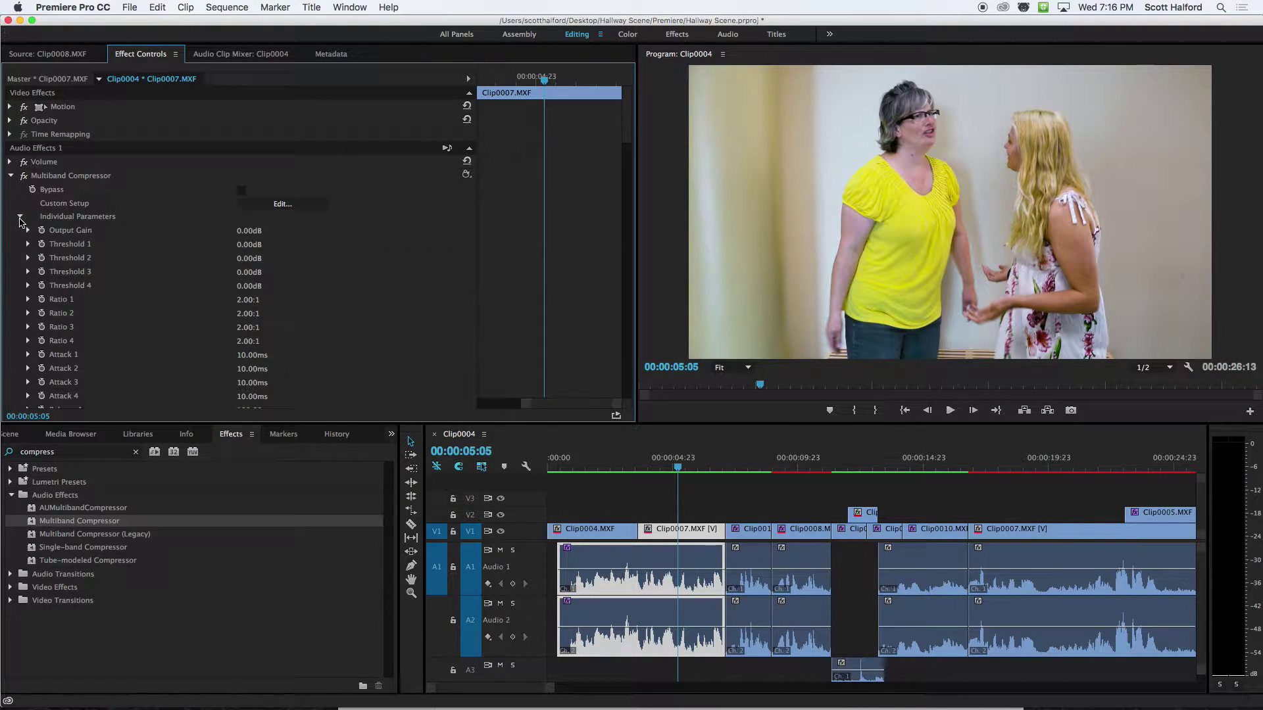
pyautogui.click(20, 219)
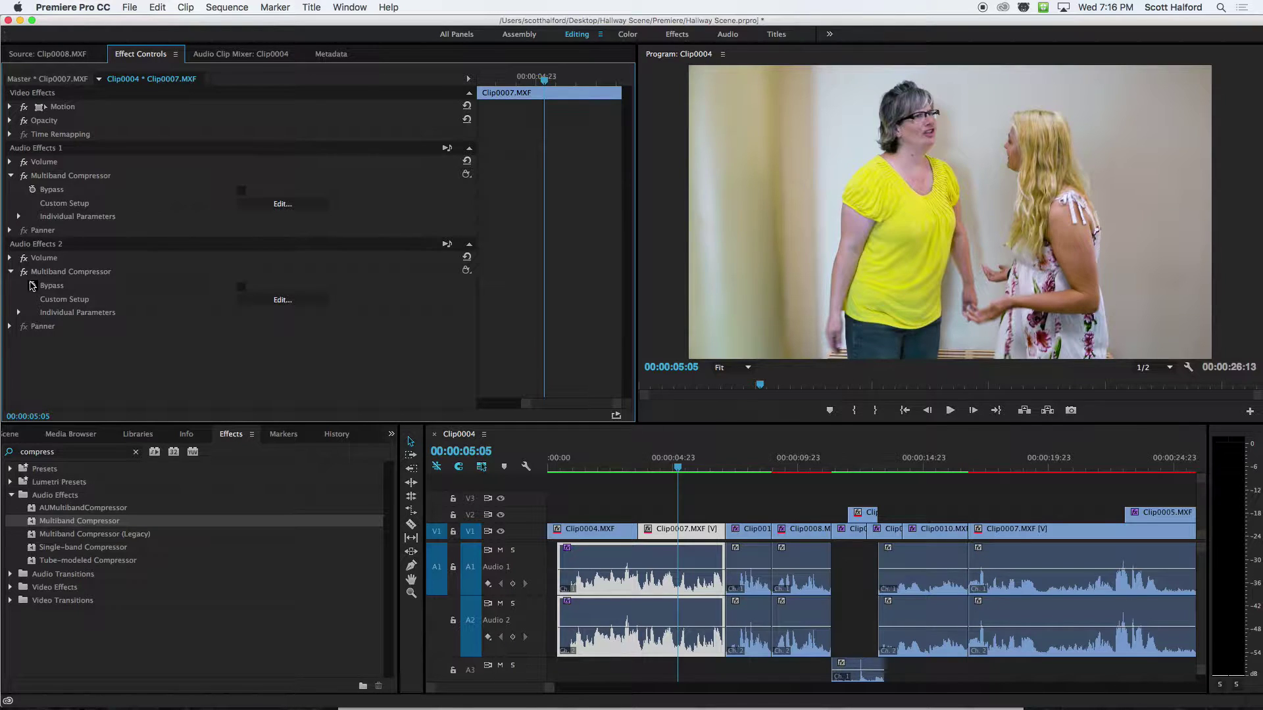
pyautogui.press('Home')
pyautogui.press('space')
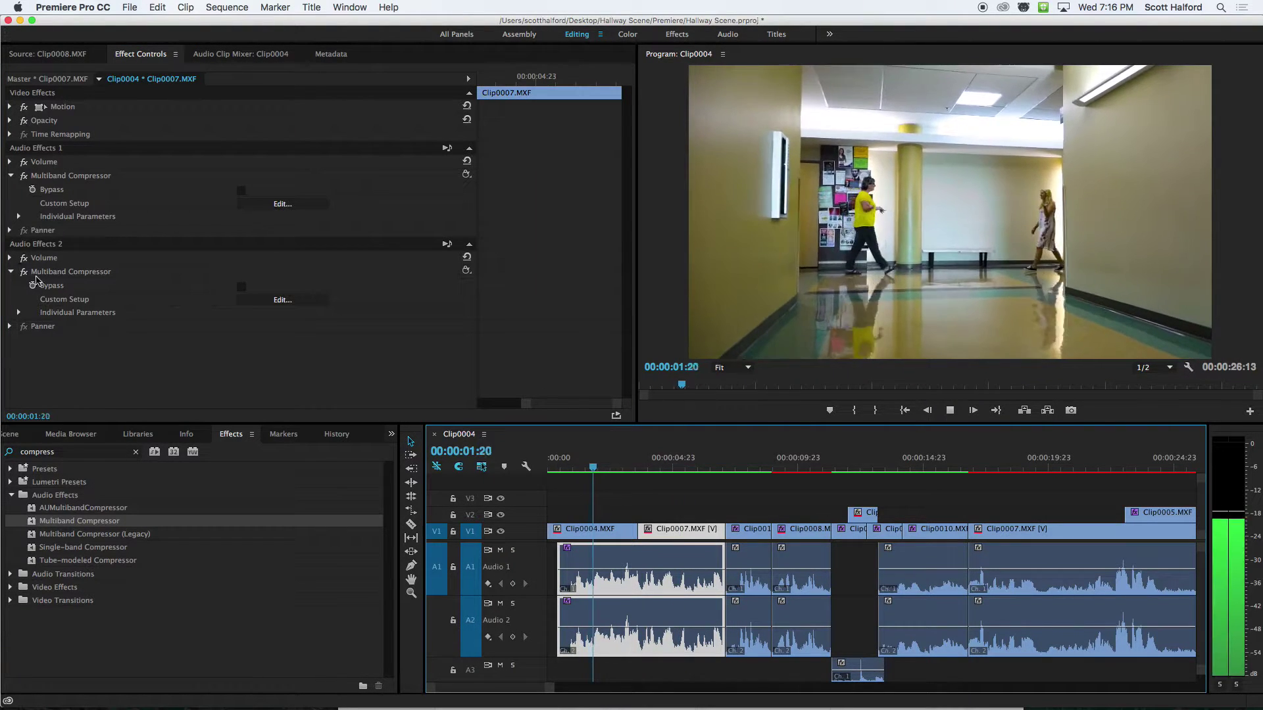
pyautogui.click(32, 286)
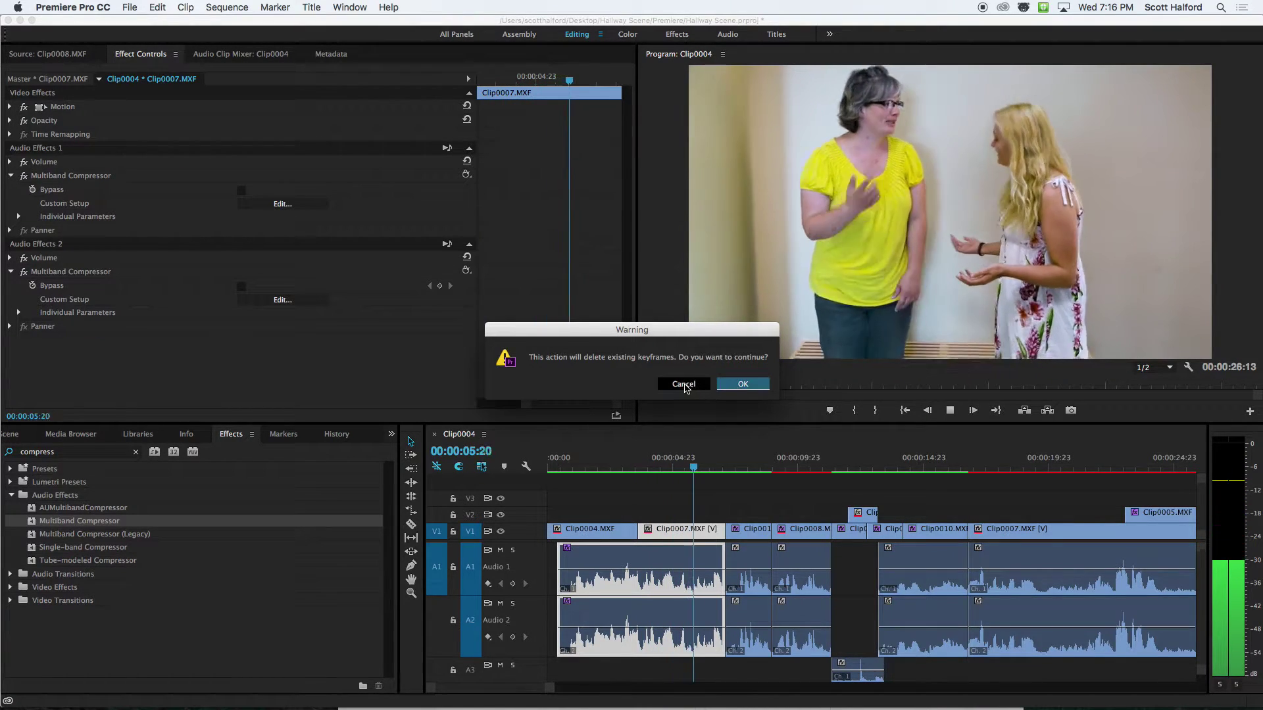
pyautogui.click(684, 385)
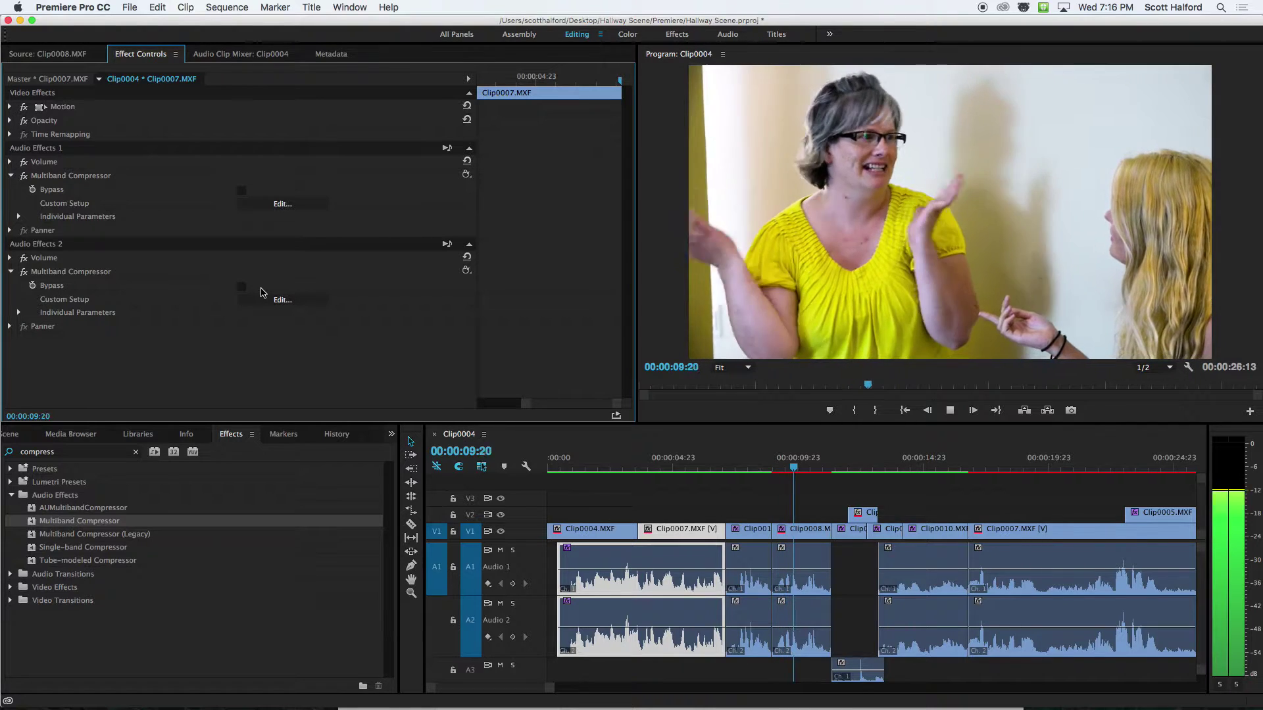
# Play the sequence from near its start while toggling the Multiband Compressor's Bypass in Audio Effects 1 and 2 to compare the sound
pyautogui.click(566, 466)
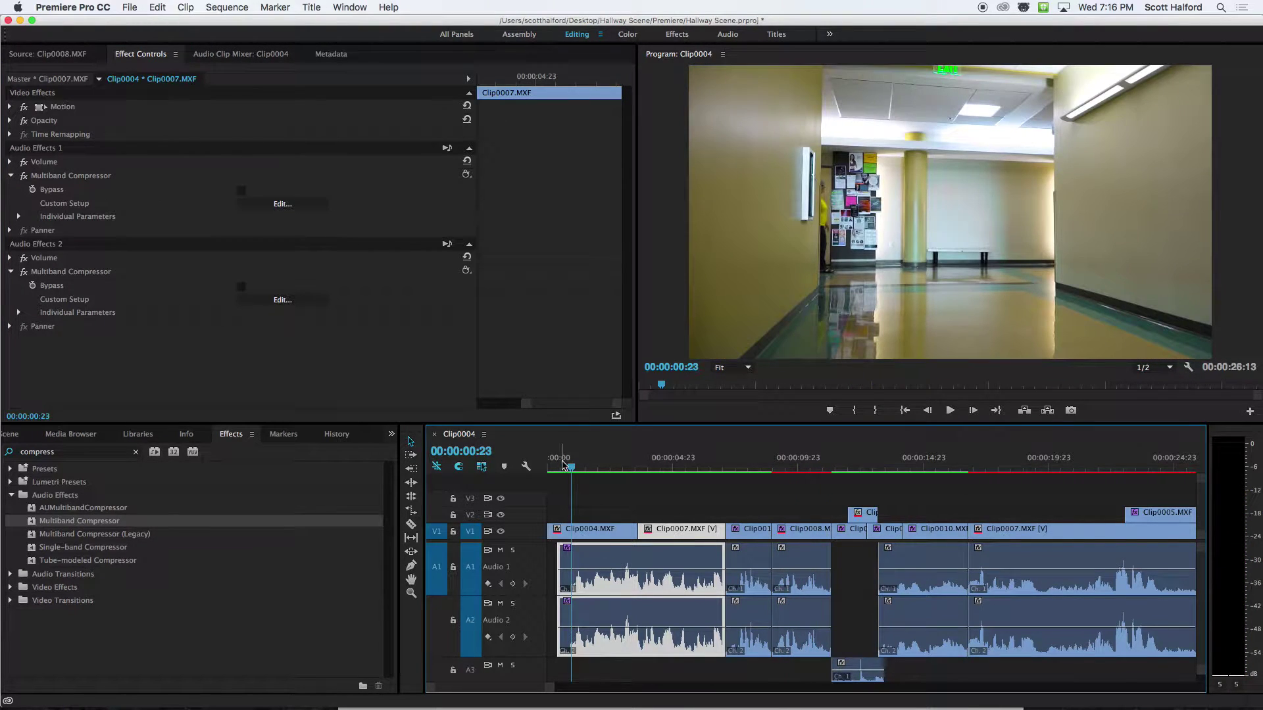
pyautogui.press('space')
pyautogui.click(242, 286)
pyautogui.click(241, 190)
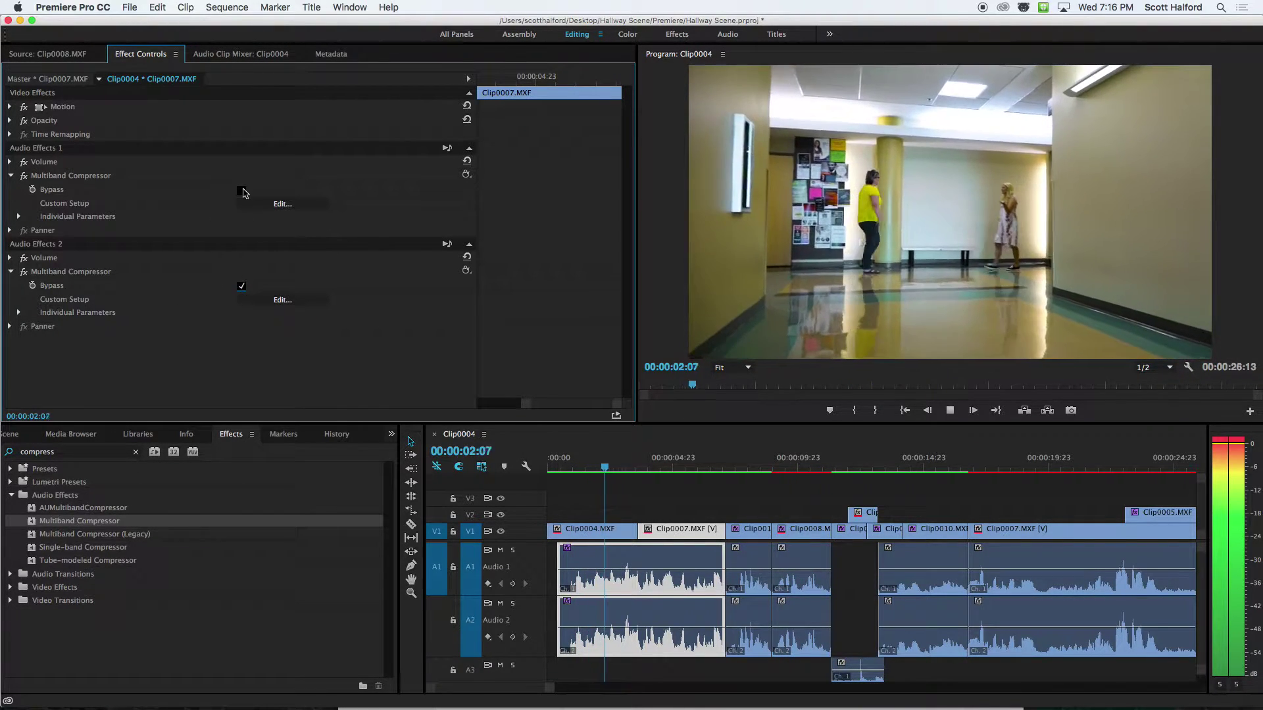
pyautogui.click(241, 190)
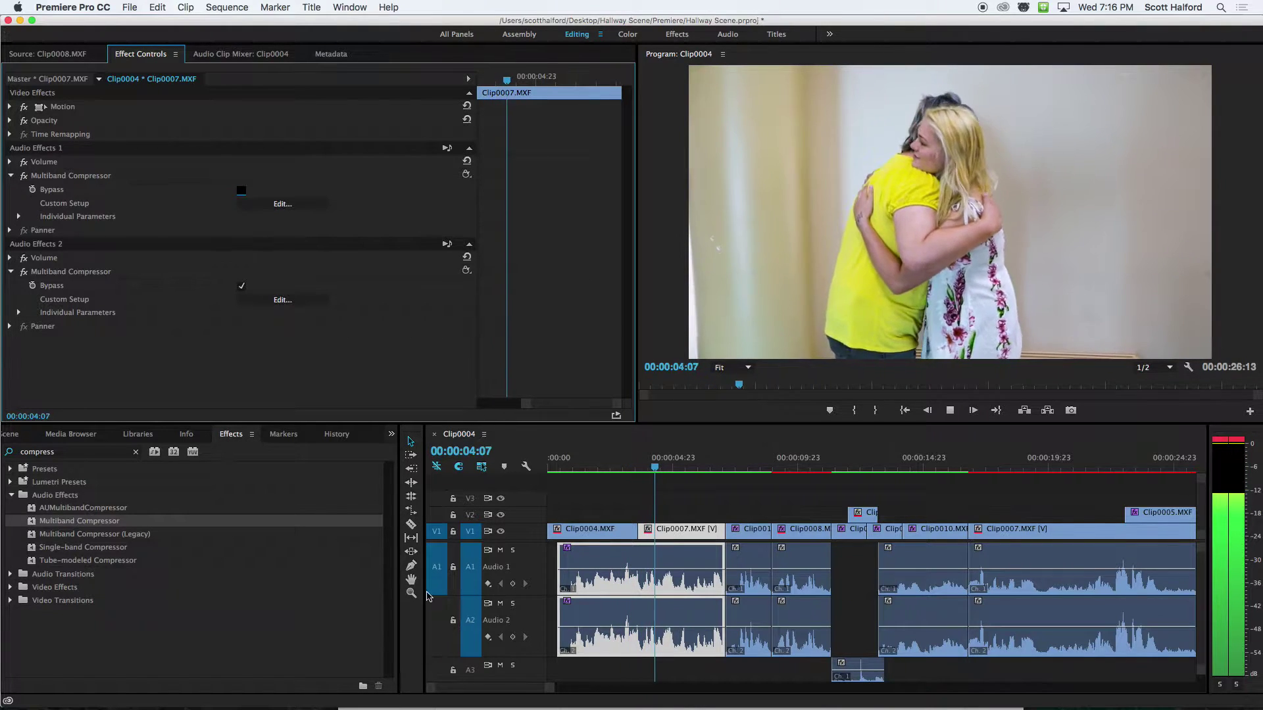
pyautogui.click(565, 471)
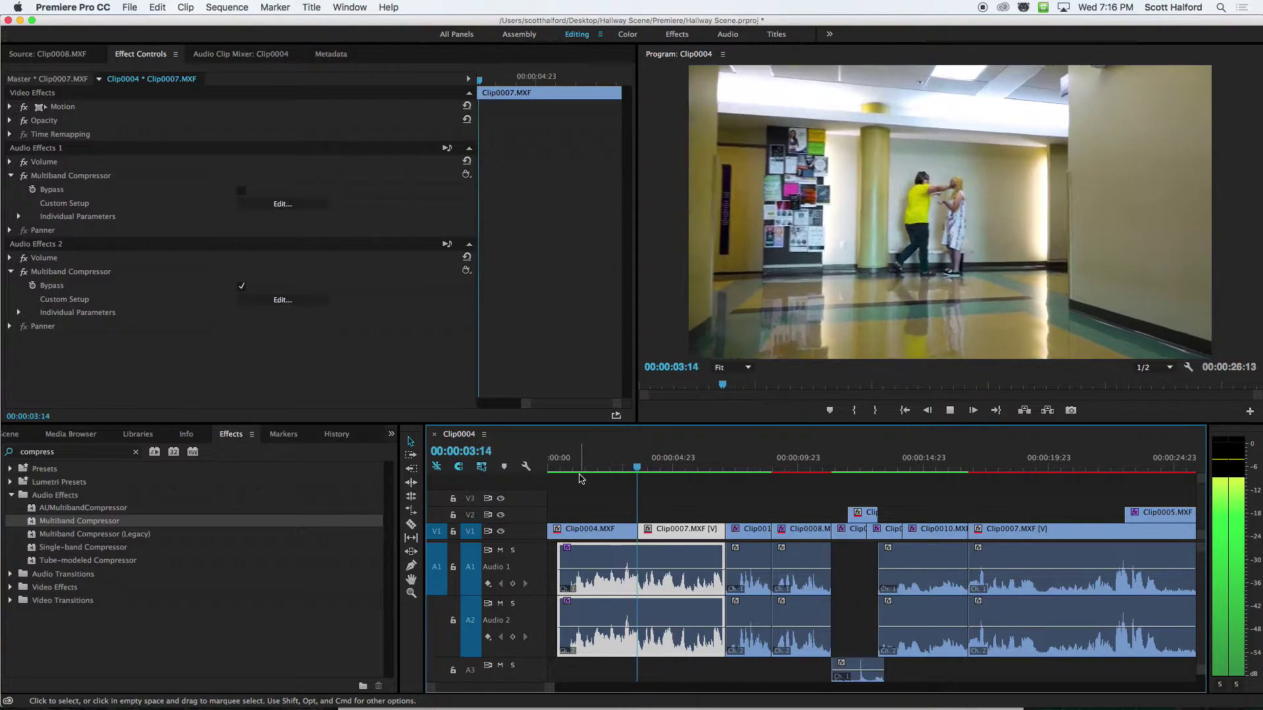
pyautogui.press('space')
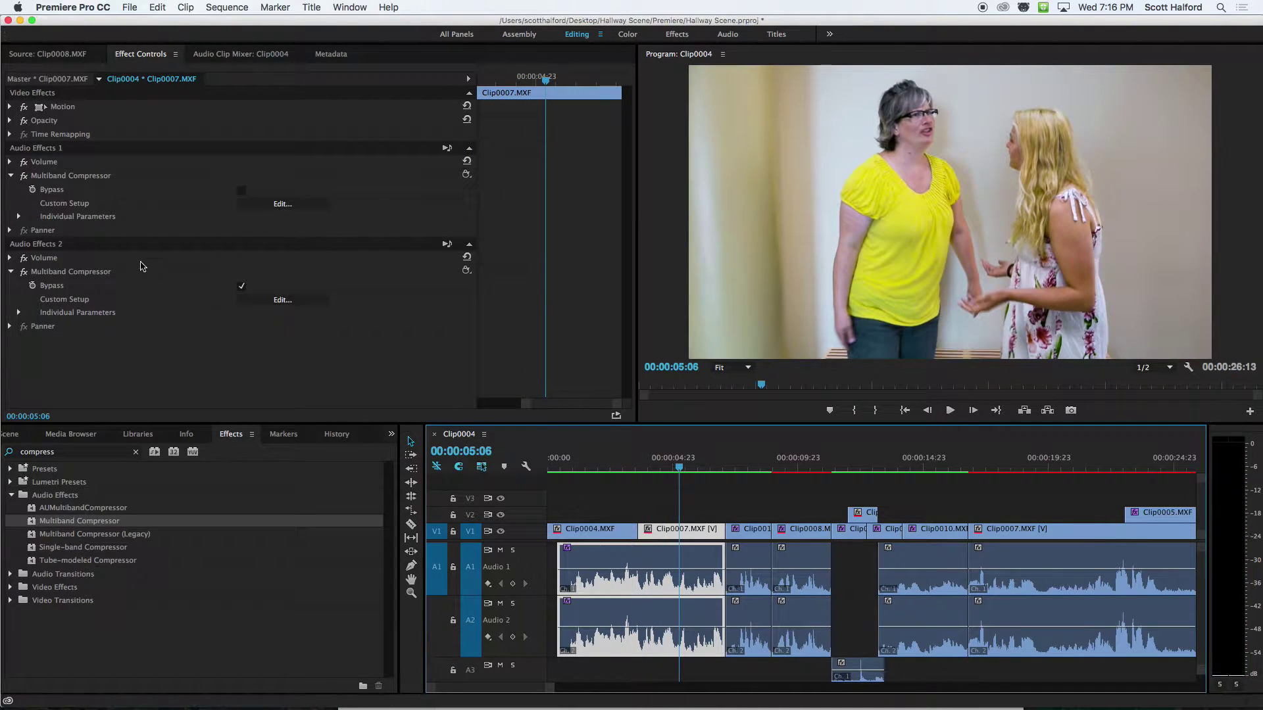
pyautogui.click(241, 285)
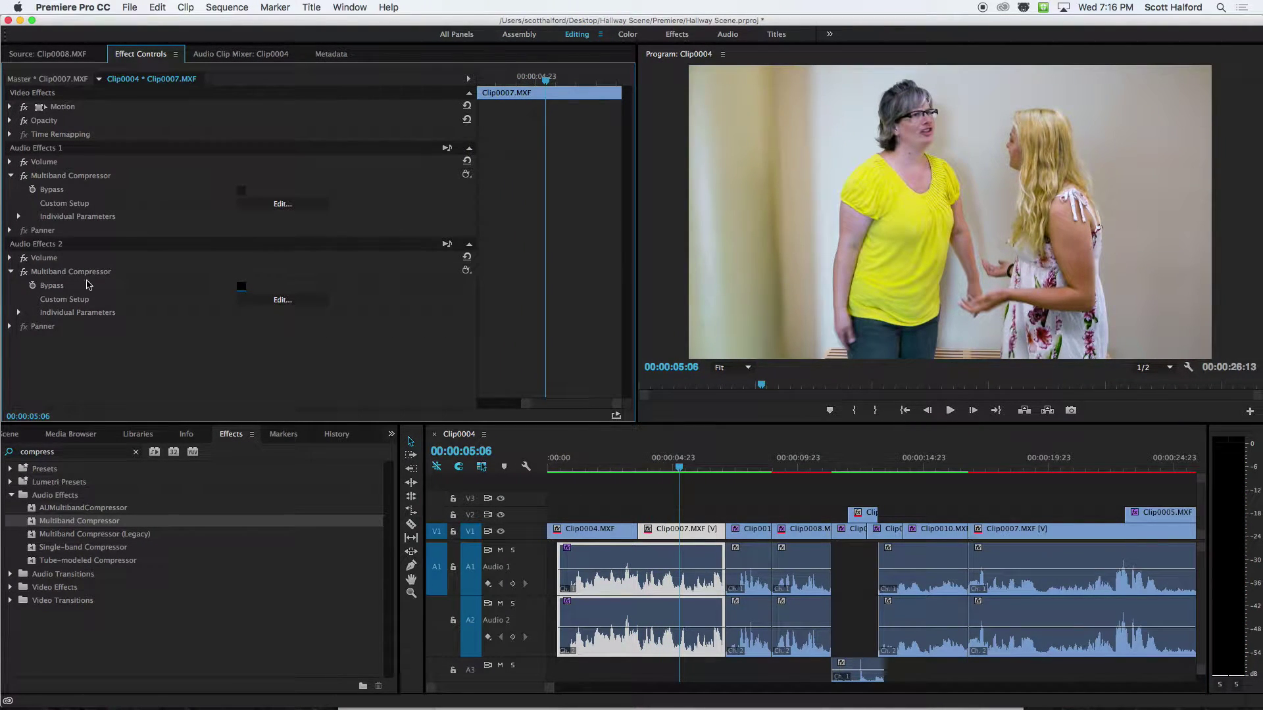
# Open the Multiband Compressor editor for Audio Effects 1 of the first Clip0007.MXF and place it clear of the timeline
pyautogui.click(724, 502)
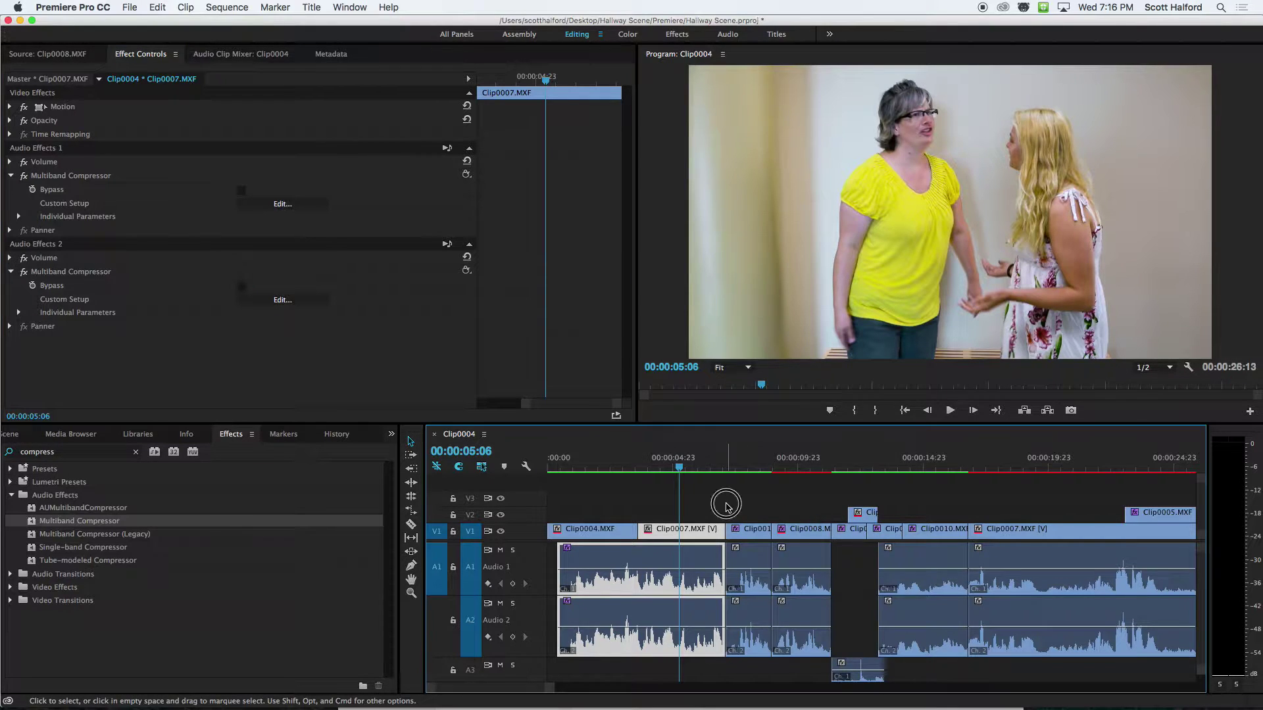
pyautogui.click(622, 469)
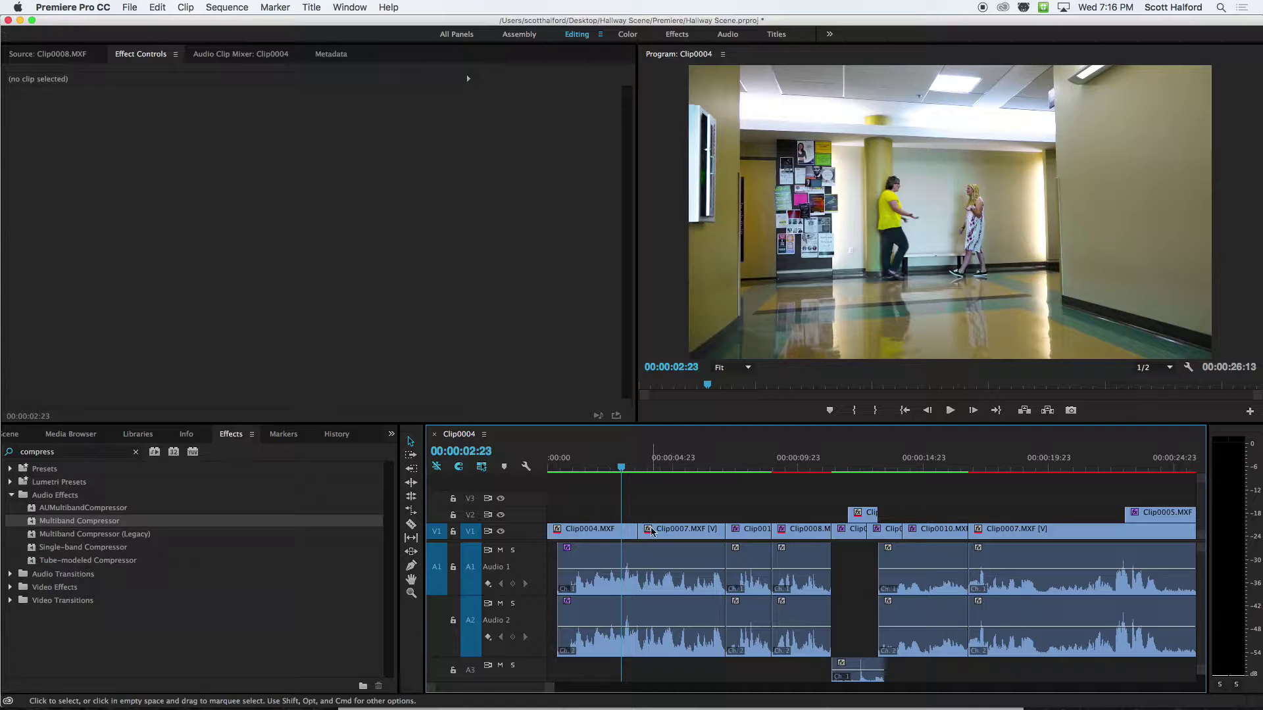
pyautogui.click(655, 556)
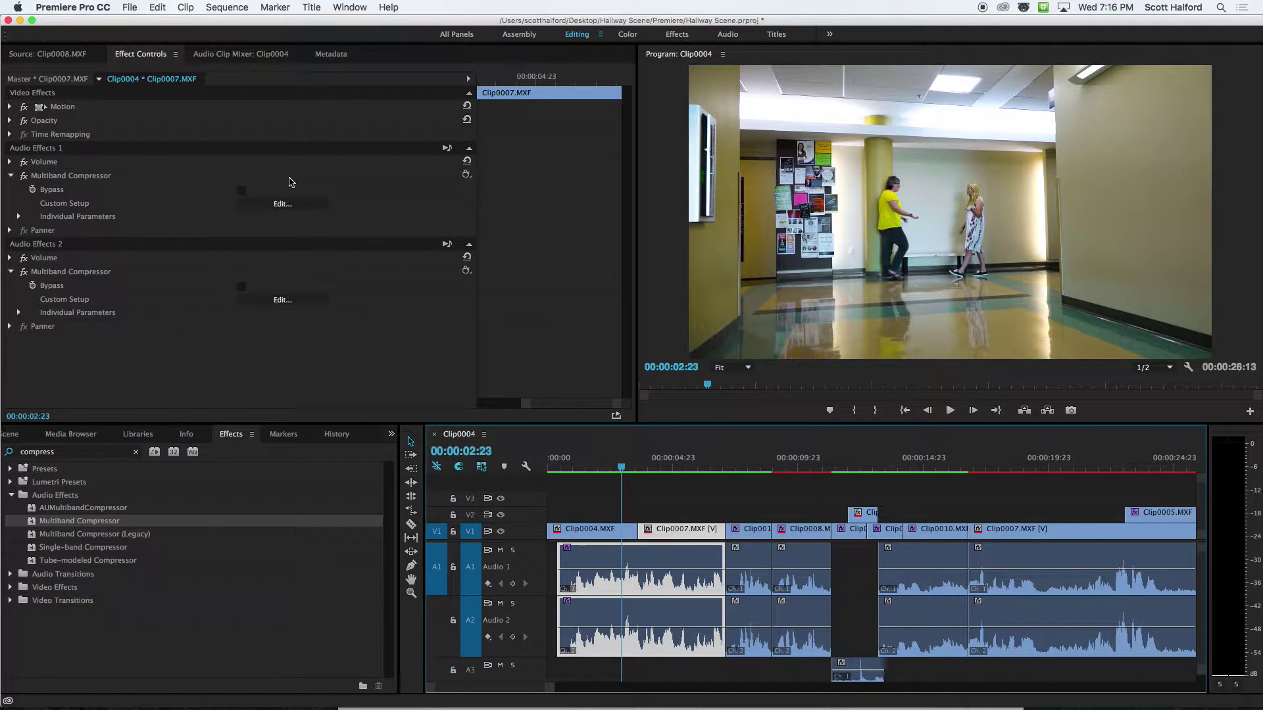
pyautogui.click(287, 207)
pyautogui.click(60, 179)
pyautogui.click(238, 208)
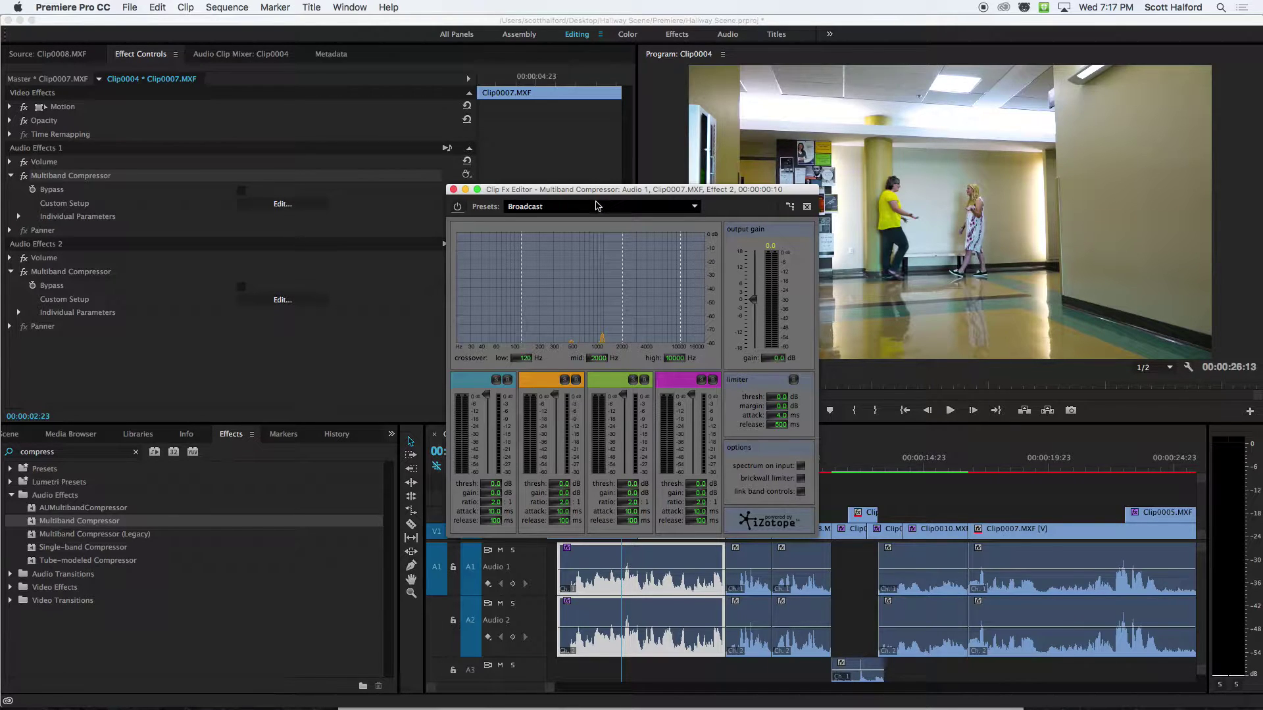
pyautogui.click(807, 208)
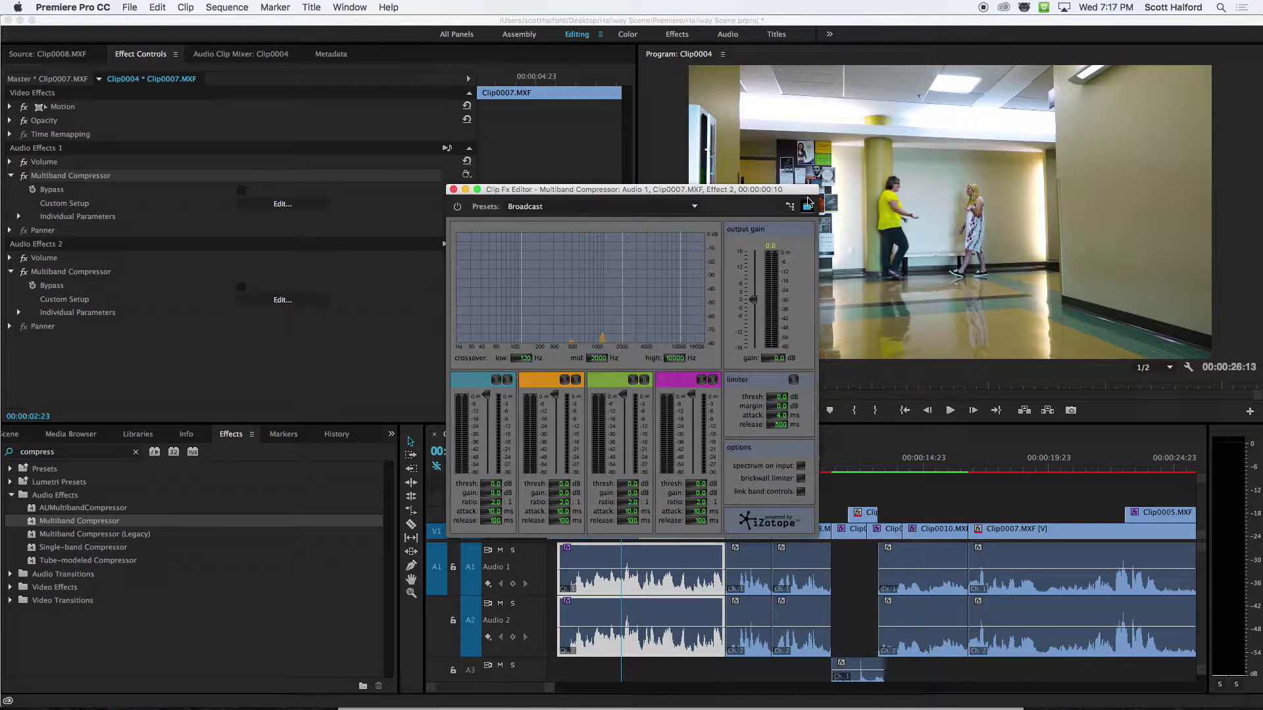
pyautogui.moveTo(807, 189); pyautogui.dragTo(444, 179)
# Play the sequence twice from near its start to watch the compressor's frequency bands and output meter, and close the effect editor
pyautogui.click(575, 468)
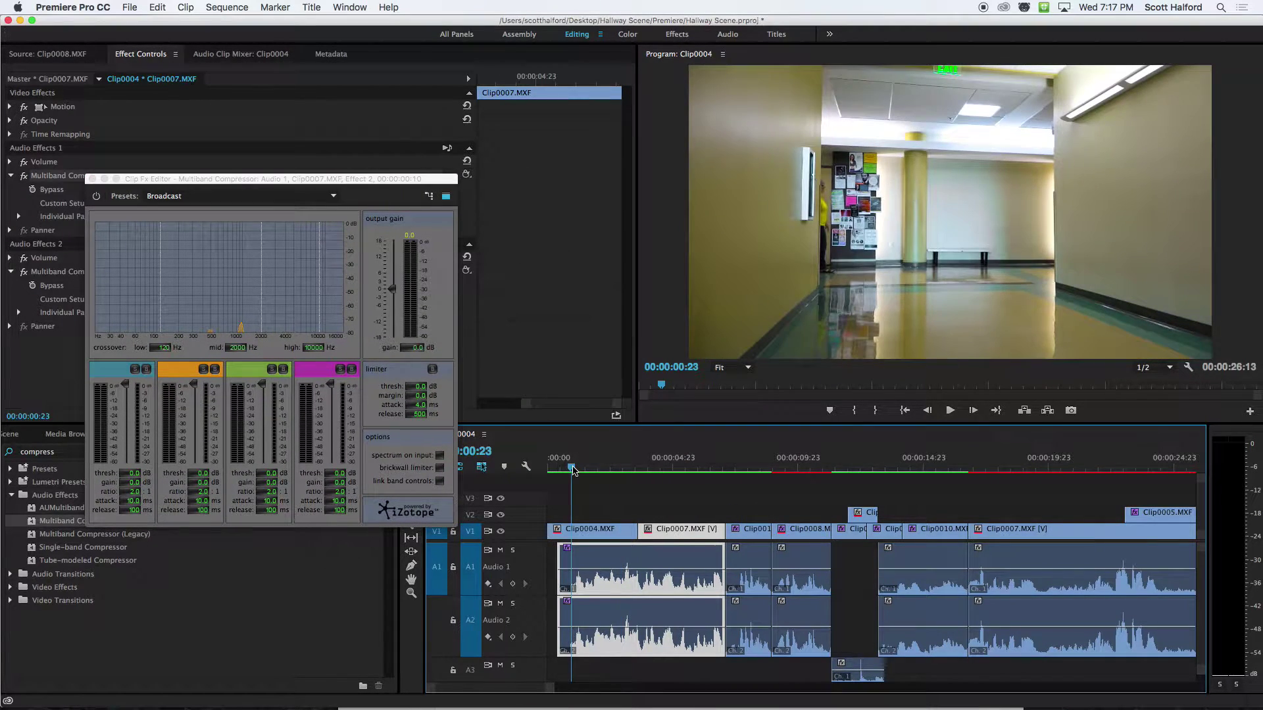
pyautogui.press('space')
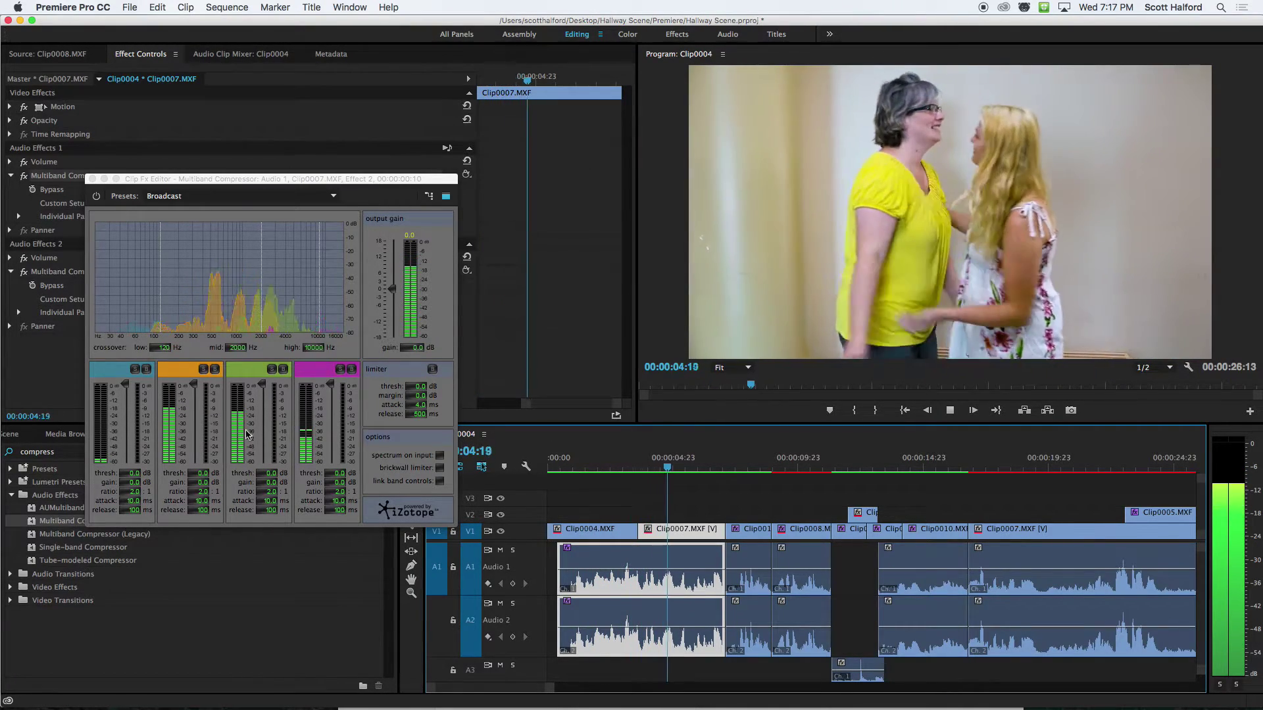
pyautogui.press('space')
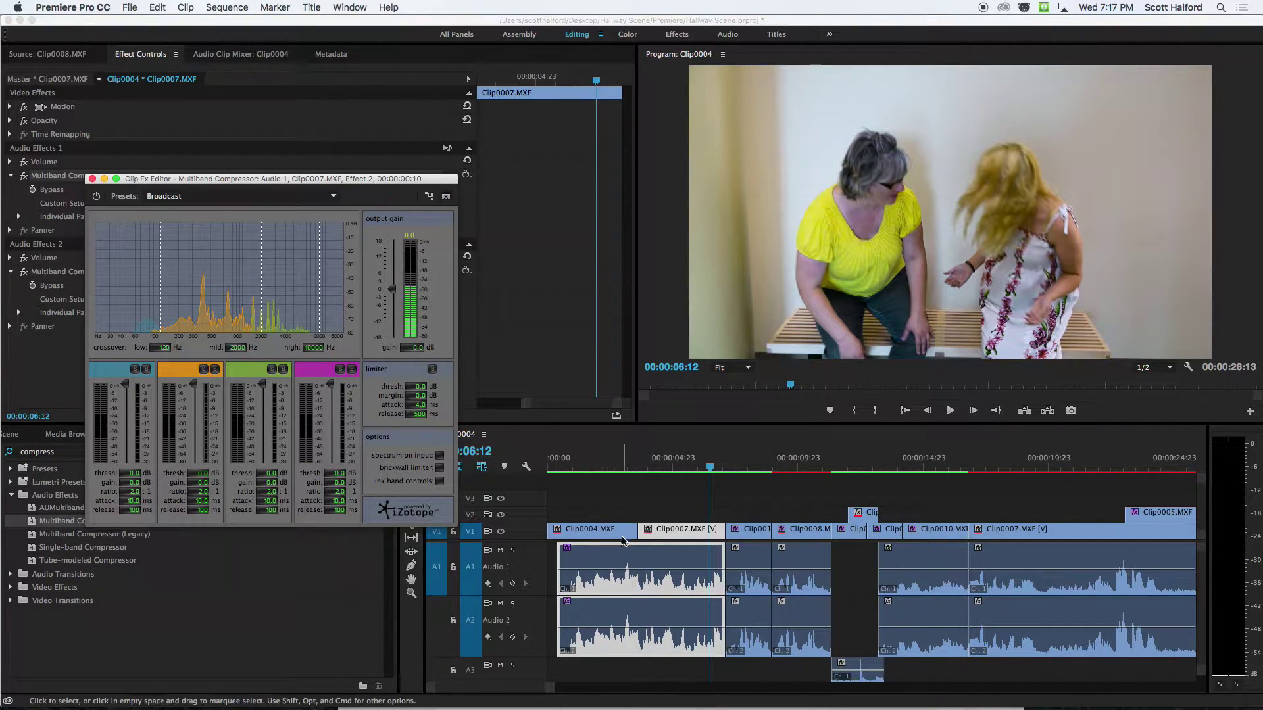
pyautogui.click(569, 467)
pyautogui.press('space')
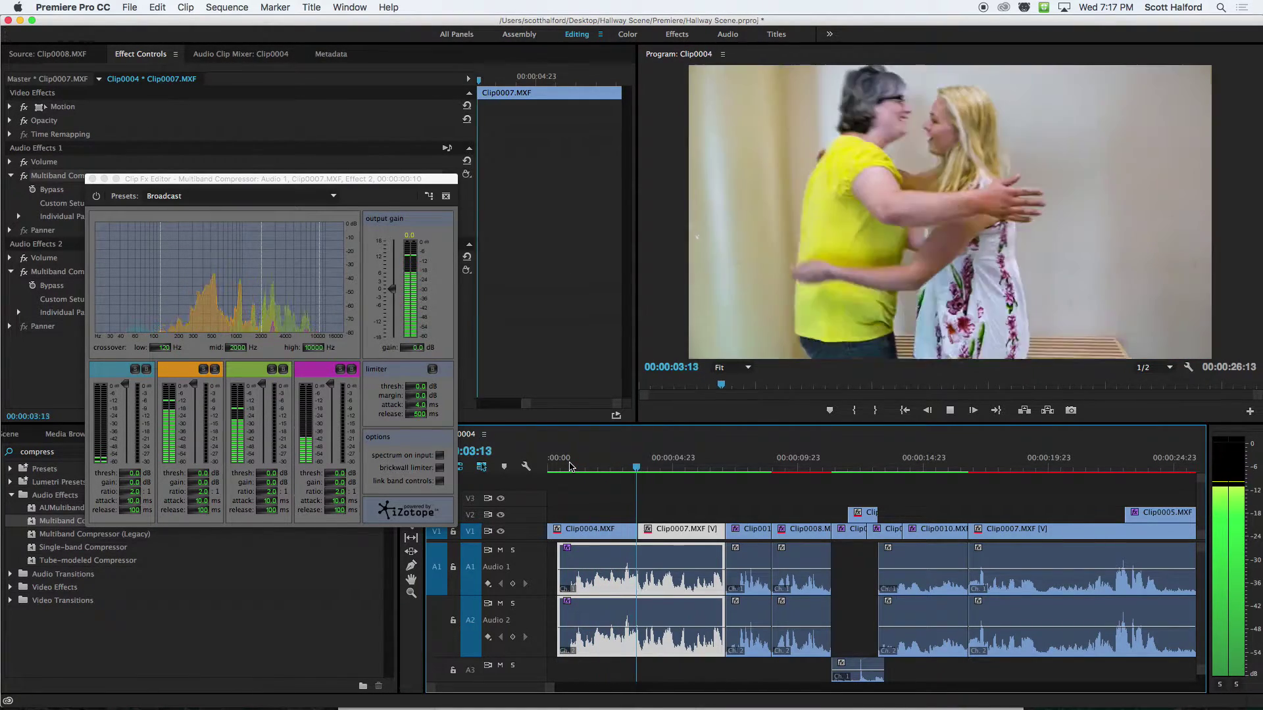
pyautogui.press('space')
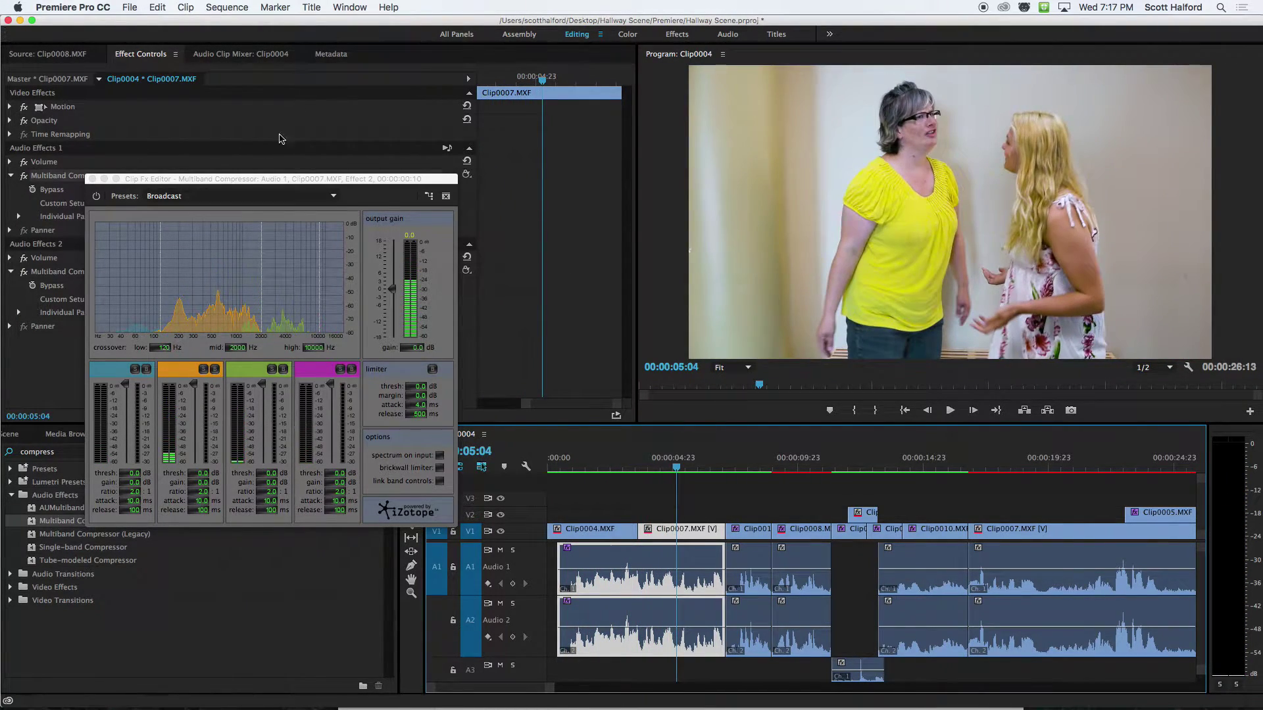
pyautogui.click(92, 179)
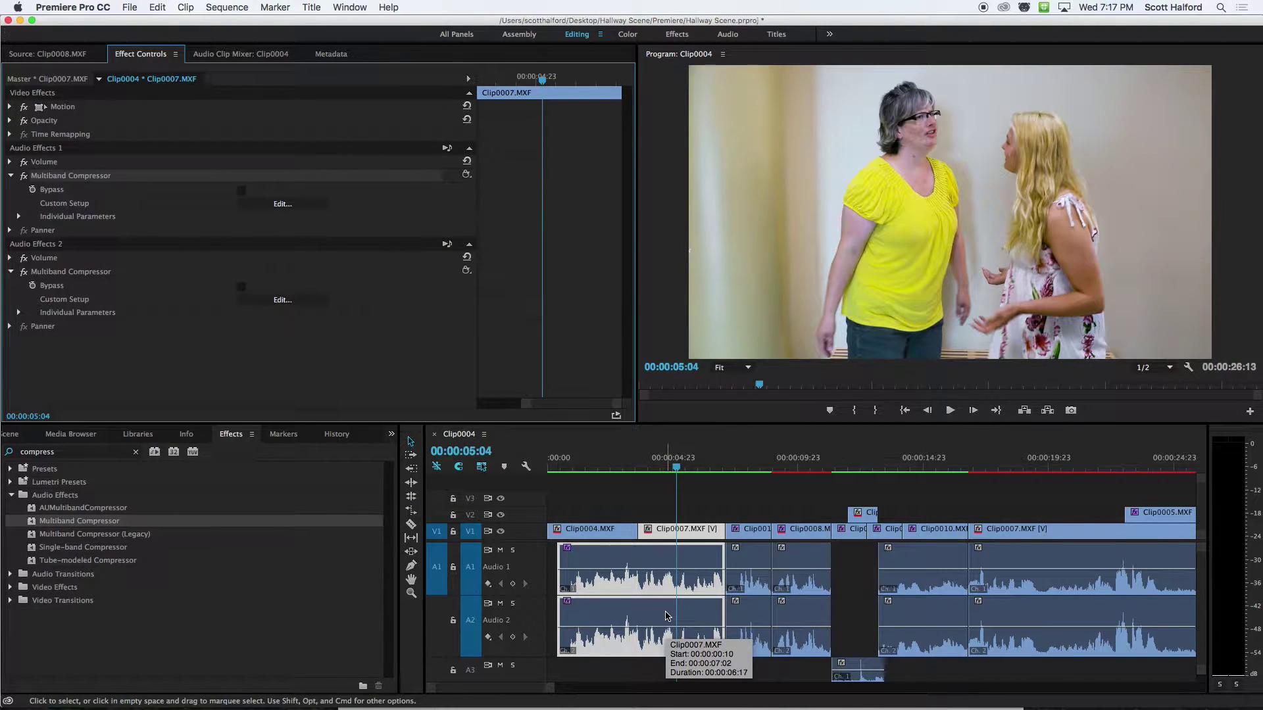
# Examine the first clip's audio waveforms up close and play from 00:00:00:18 to check the audio meter levels
pyautogui.click(625, 471)
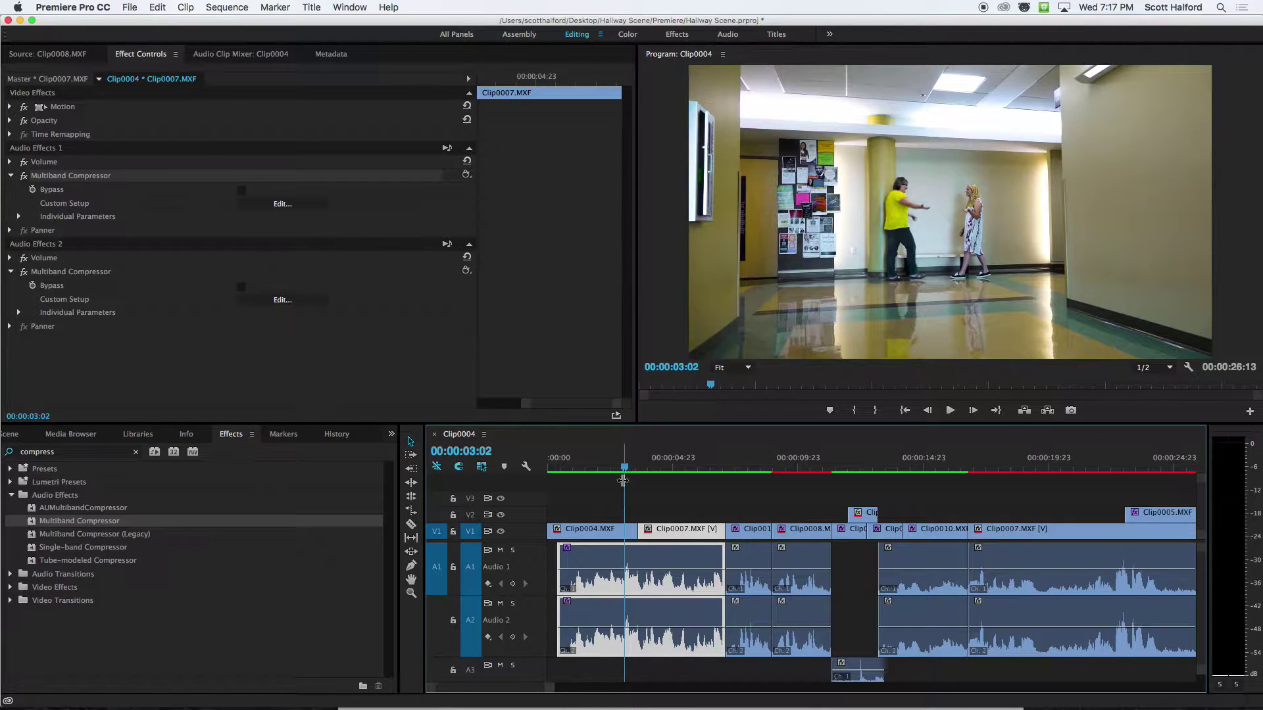
pyautogui.press('=')
pyautogui.press('=')
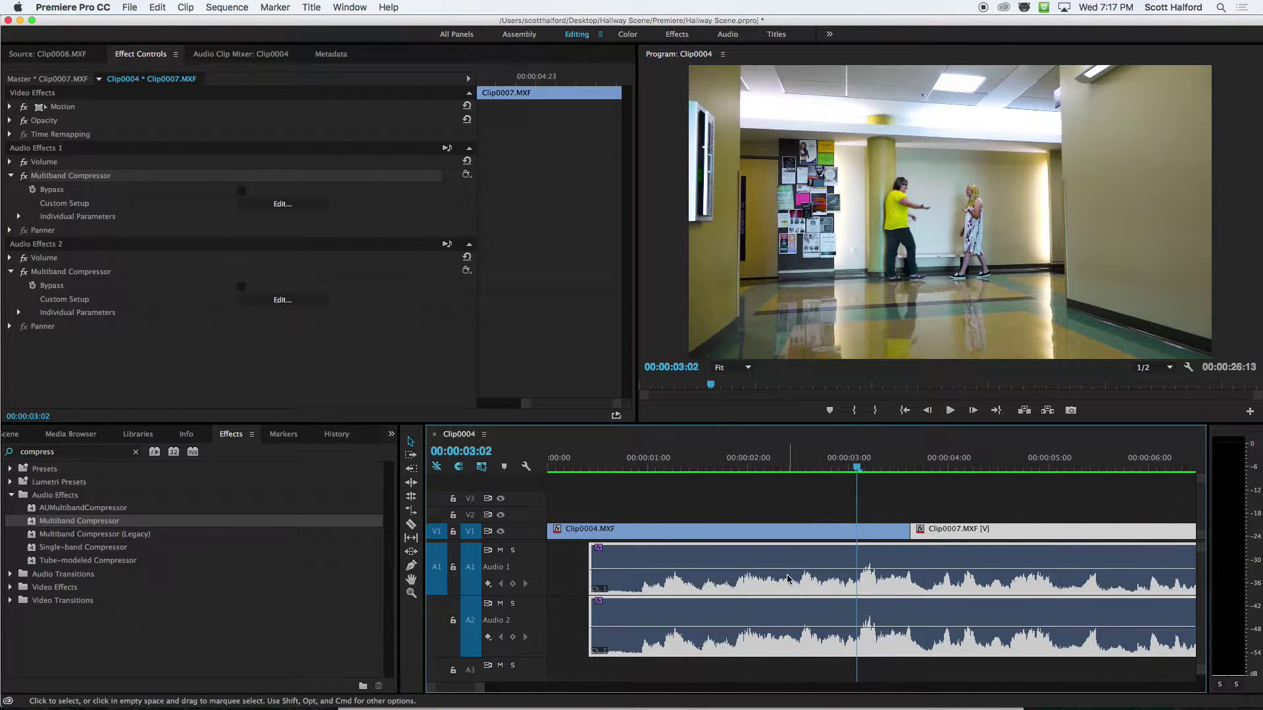
pyautogui.click(623, 468)
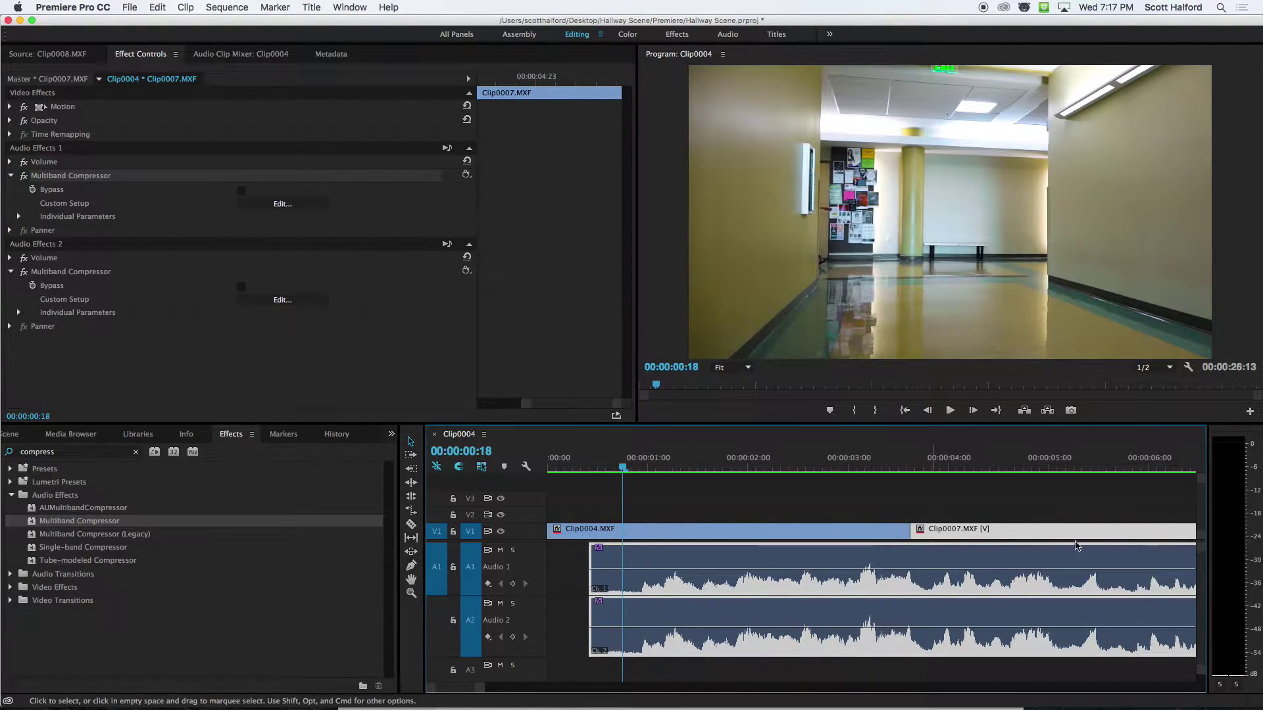
pyautogui.press('space')
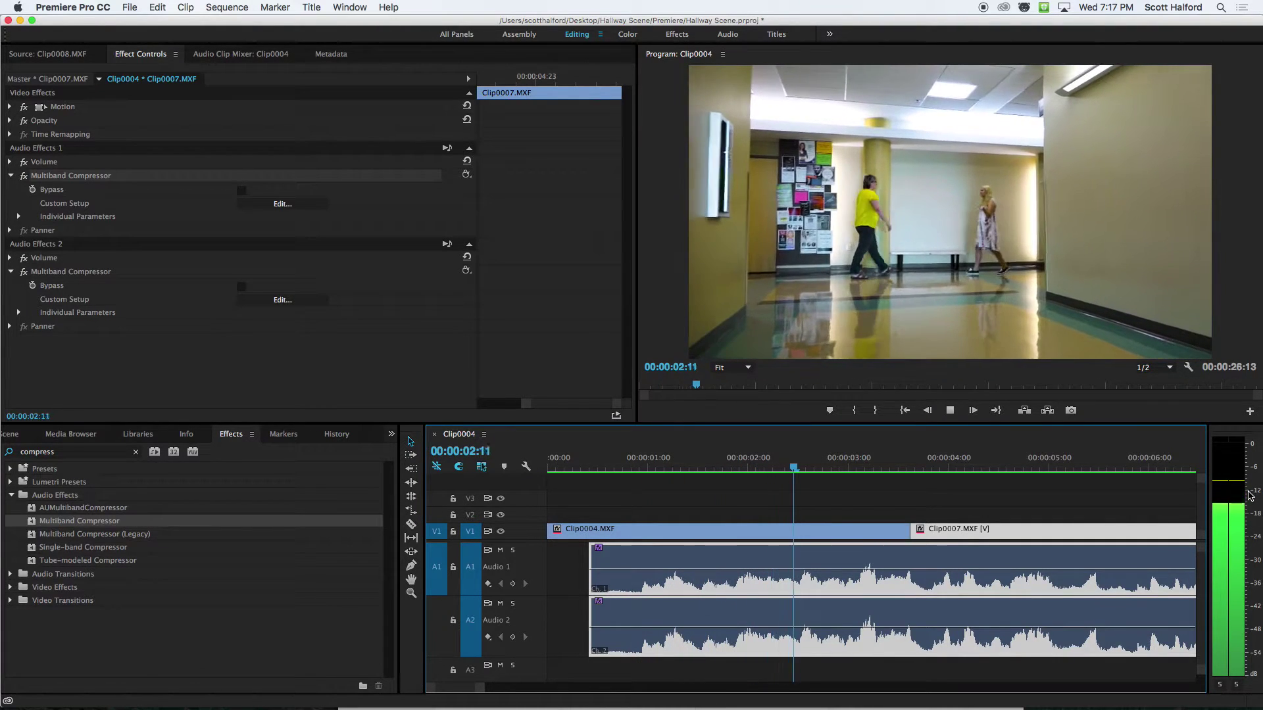
pyautogui.press('space')
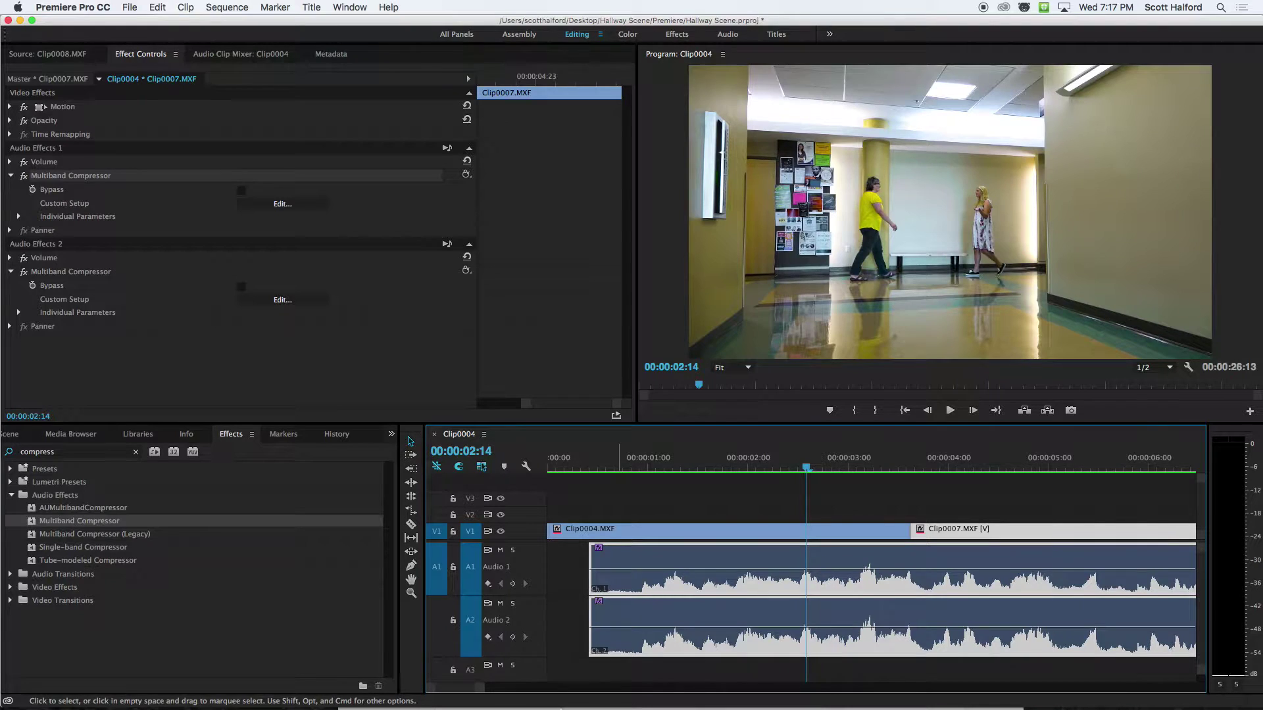
pyautogui.moveTo(465, 686); pyautogui.dragTo(463, 690)
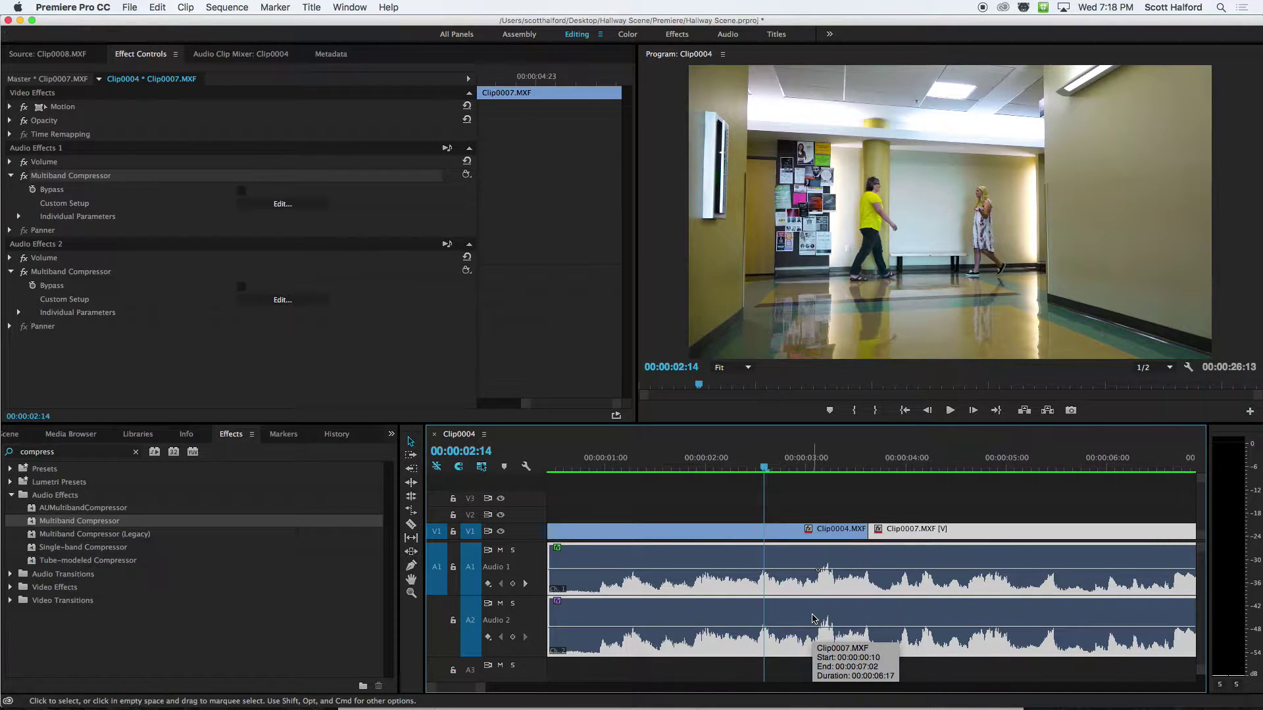
# Delete all the clips on the Audio 2 track, keeping those on Audio 1
pyautogui.press('-')
pyautogui.press('-')
pyautogui.press('-')
pyautogui.press('-')
pyautogui.press('-')
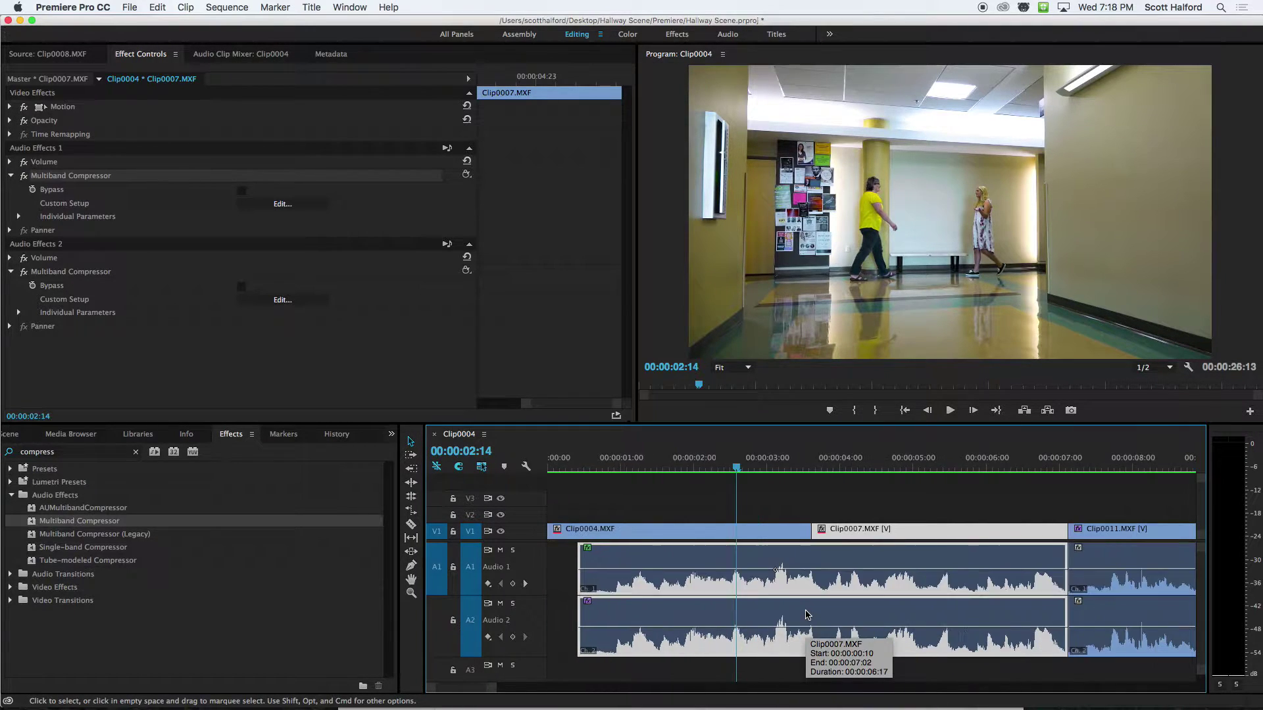
pyautogui.press('-')
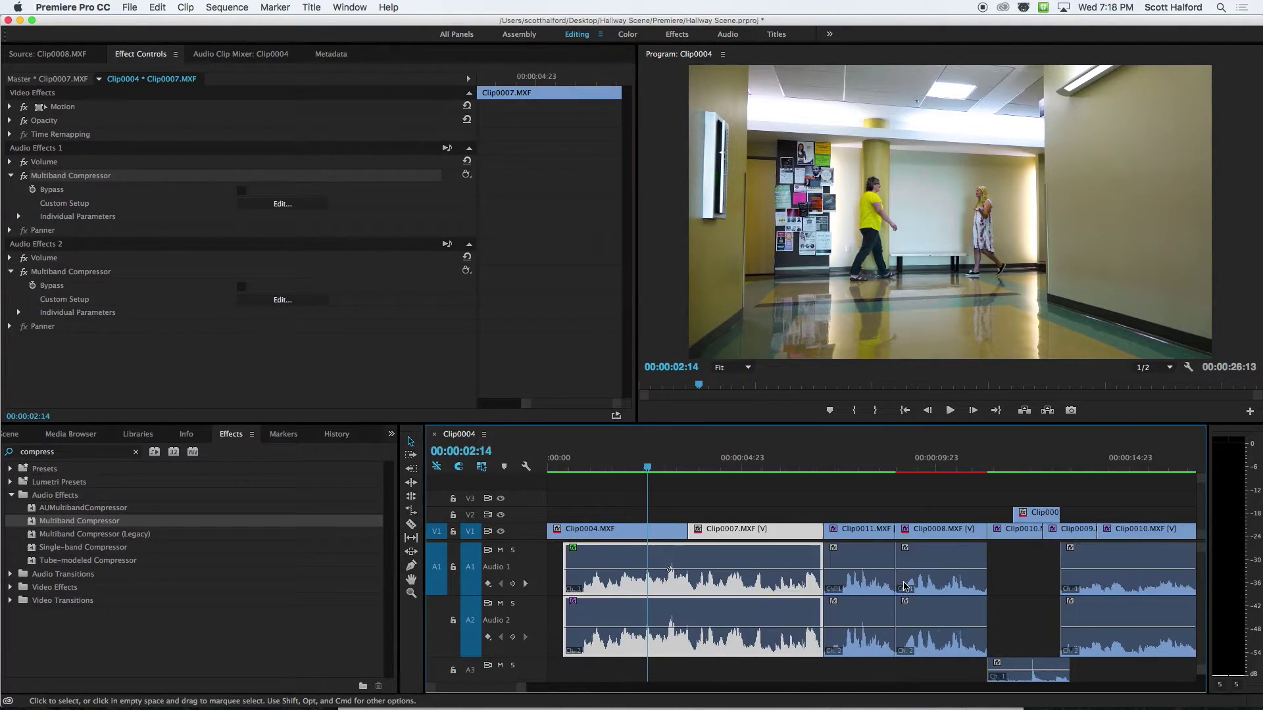
pyautogui.scroll(-2, 901, 582)
pyautogui.press('-')
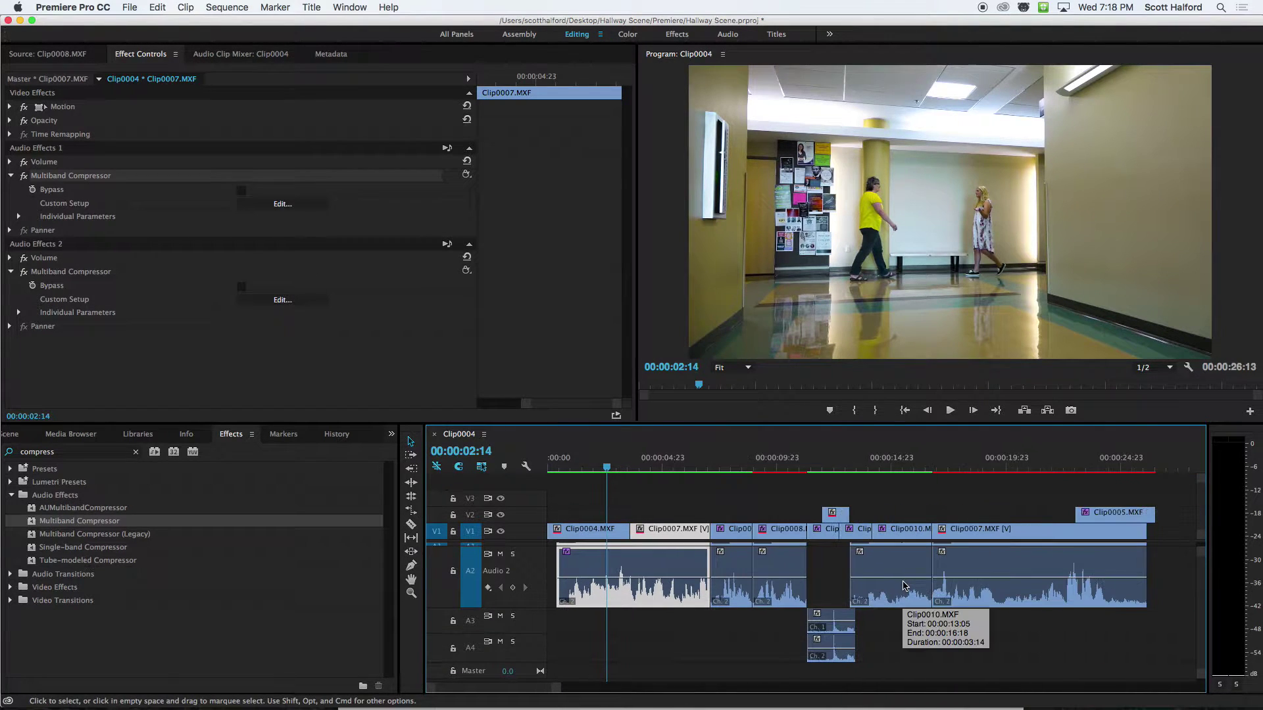
pyautogui.scroll(1, 903, 585)
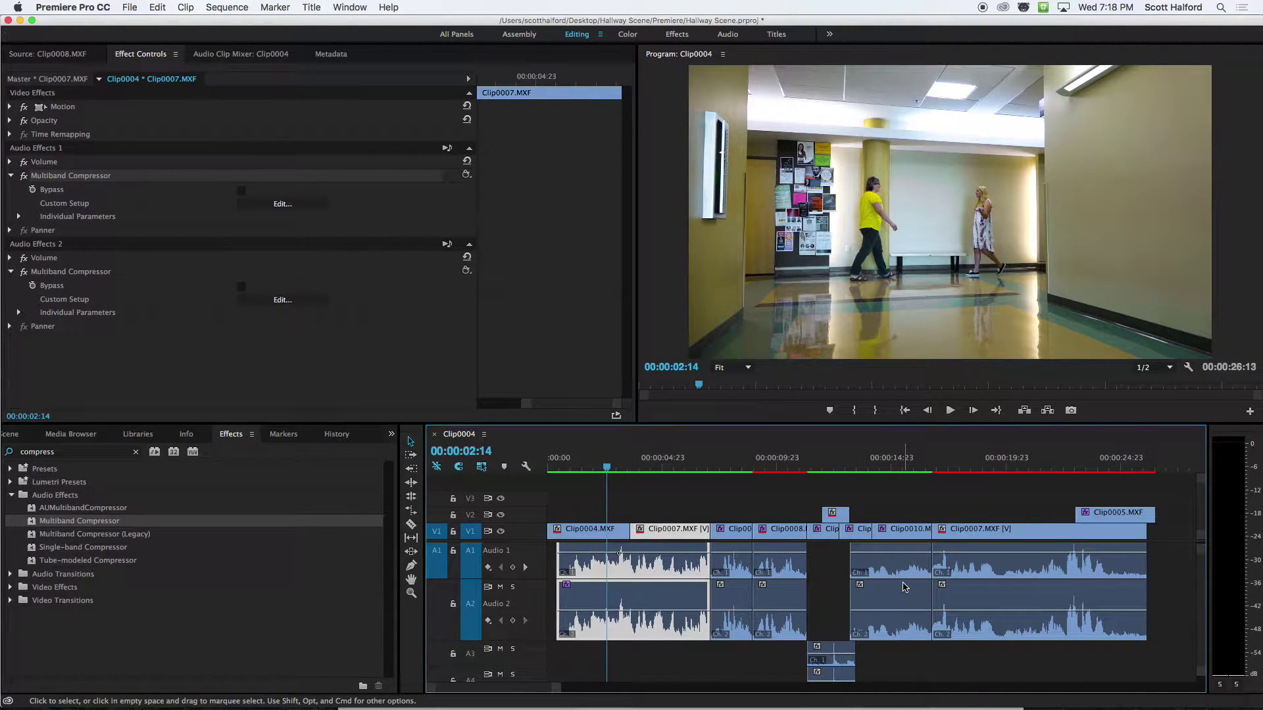
pyautogui.scroll(-1, 904, 588)
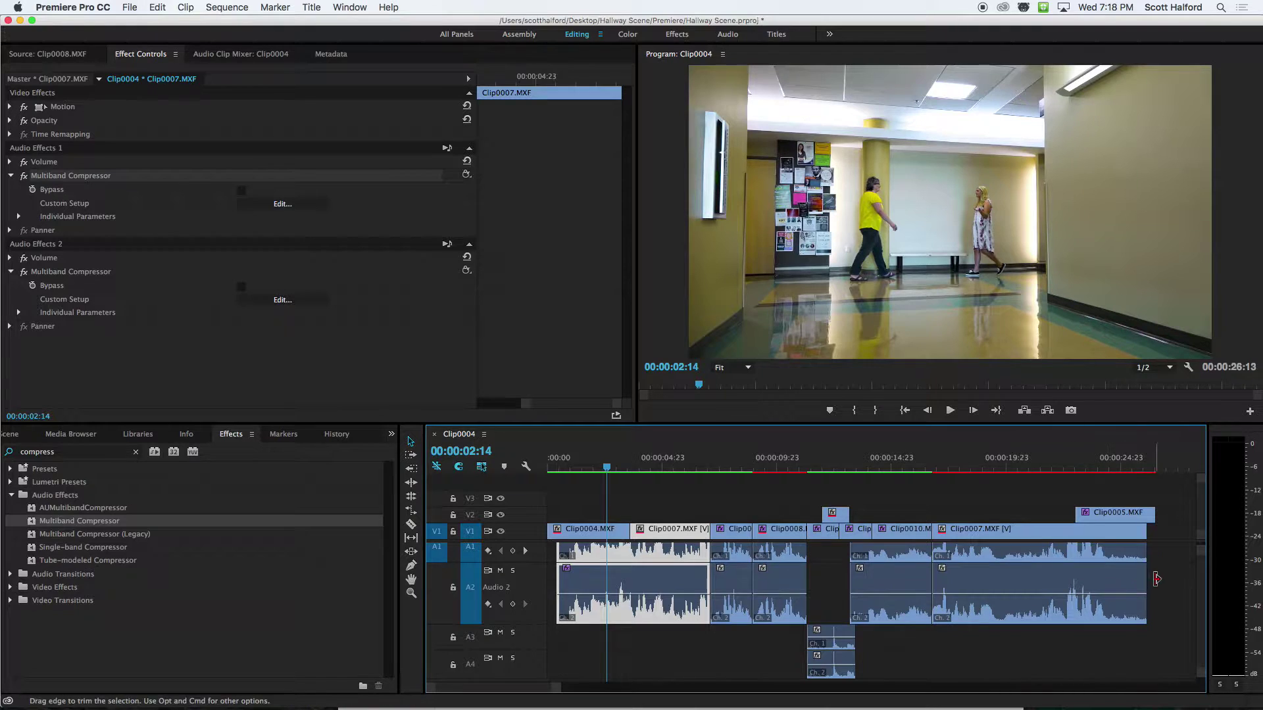
pyautogui.moveTo(1162, 577); pyautogui.dragTo(665, 599)
pyautogui.scroll(2, 665, 604)
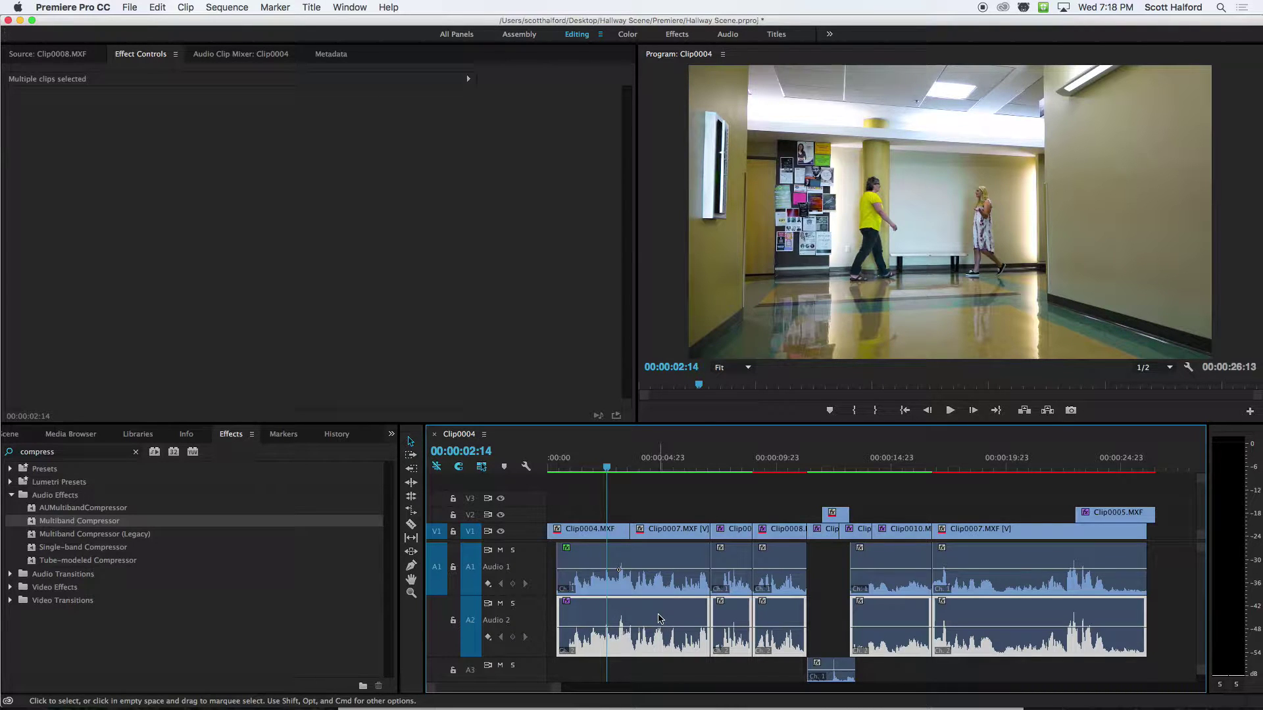
pyautogui.press('Delete')
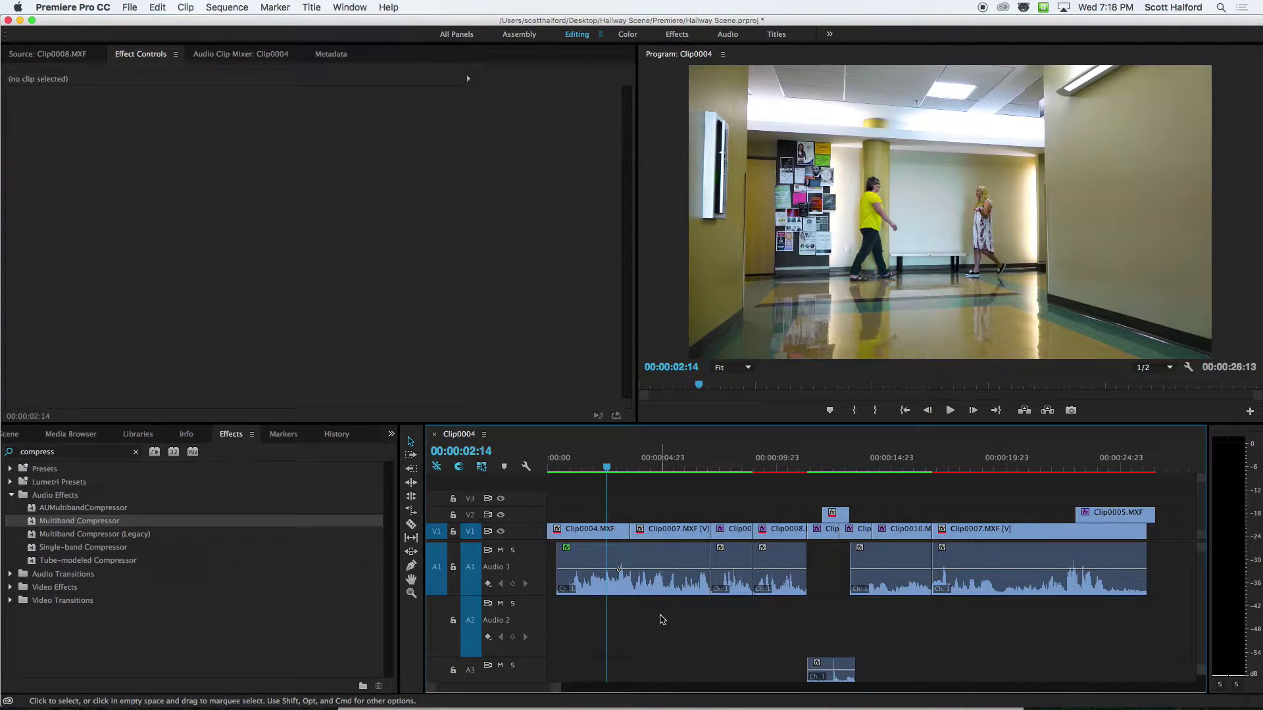
# Play the opening dialogue, and raise the Multiband Compressor output gain on the first Audio 1 clip to about 3 dB
pyautogui.press('space')
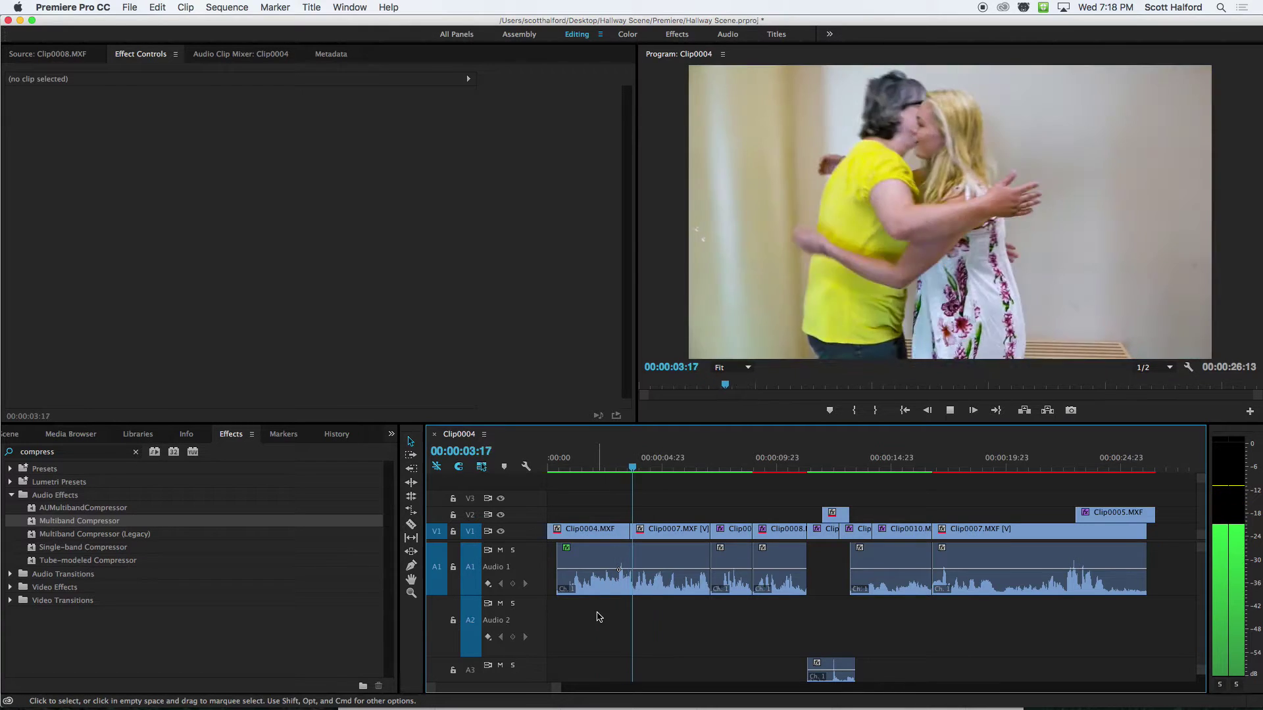
pyautogui.press('space')
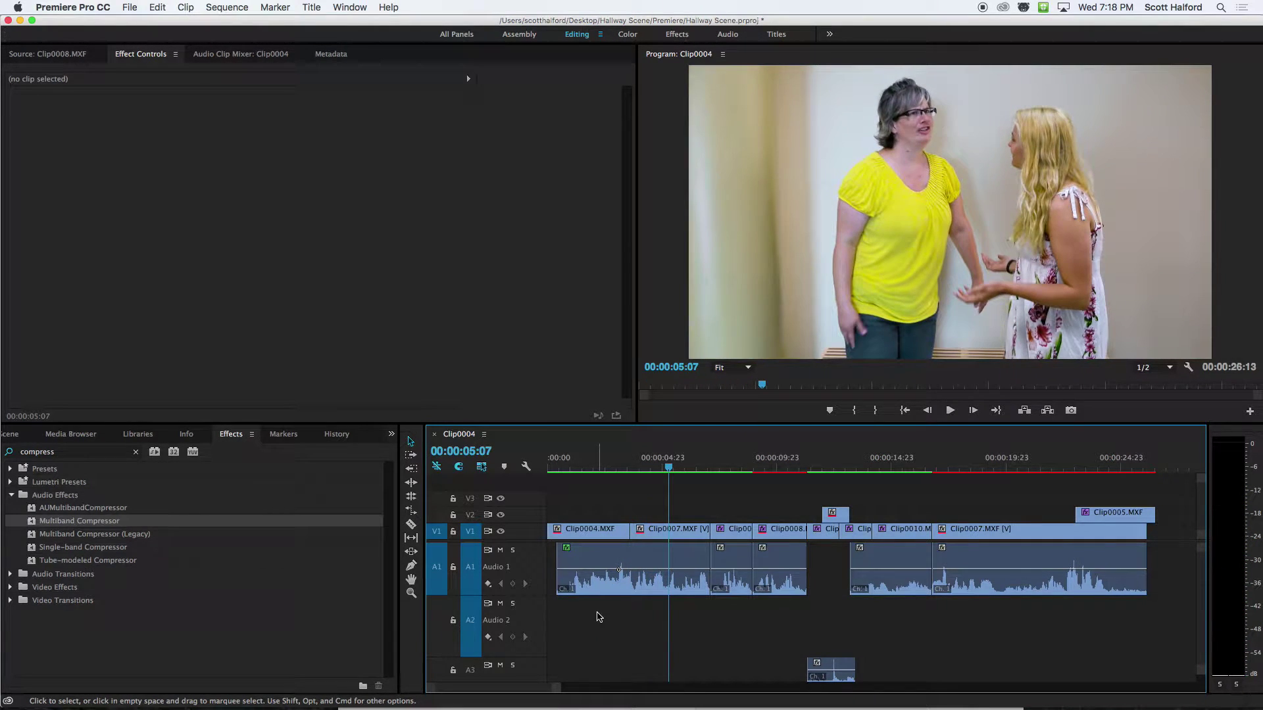
pyautogui.click(630, 590)
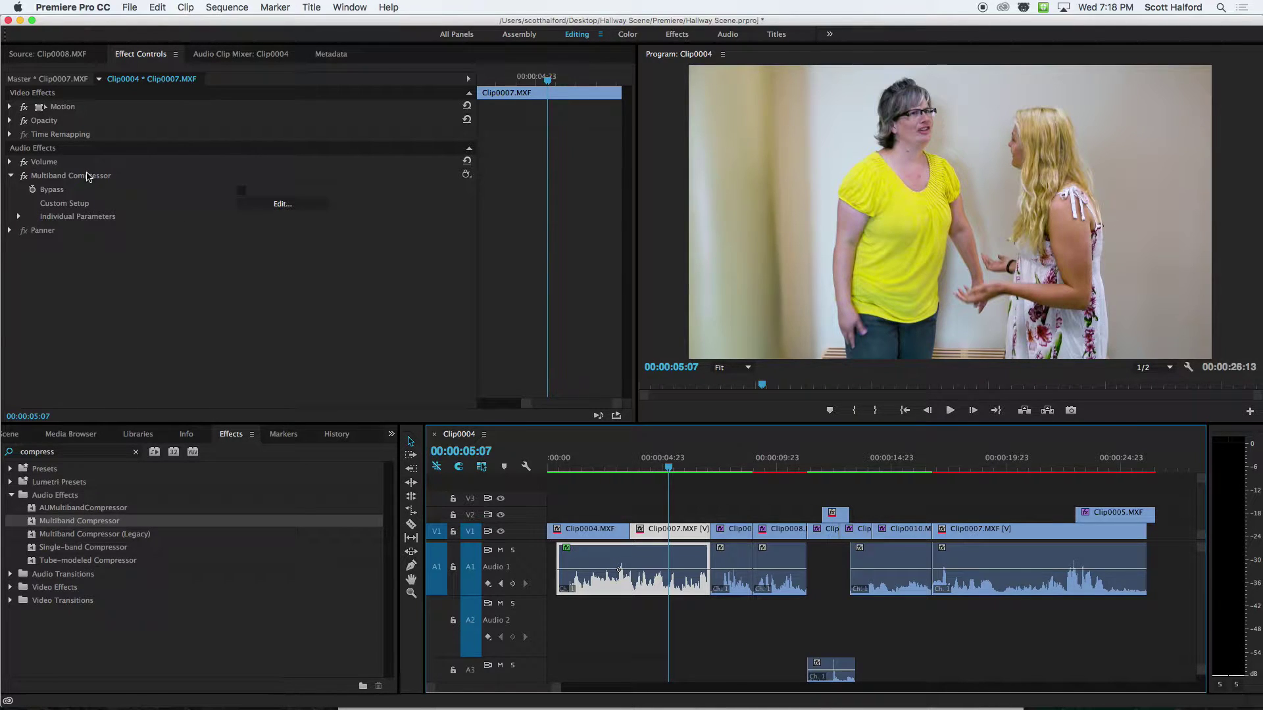
pyautogui.click(293, 205)
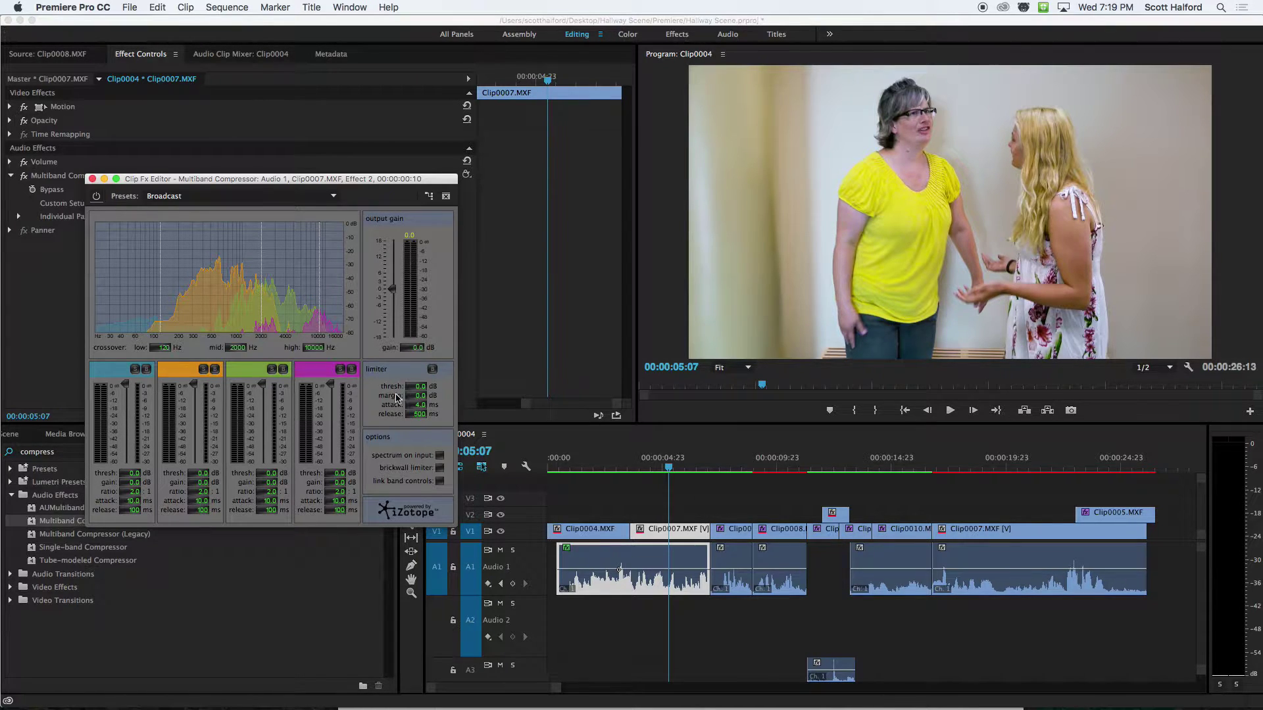
pyautogui.moveTo(395, 293); pyautogui.dragTo(393, 280)
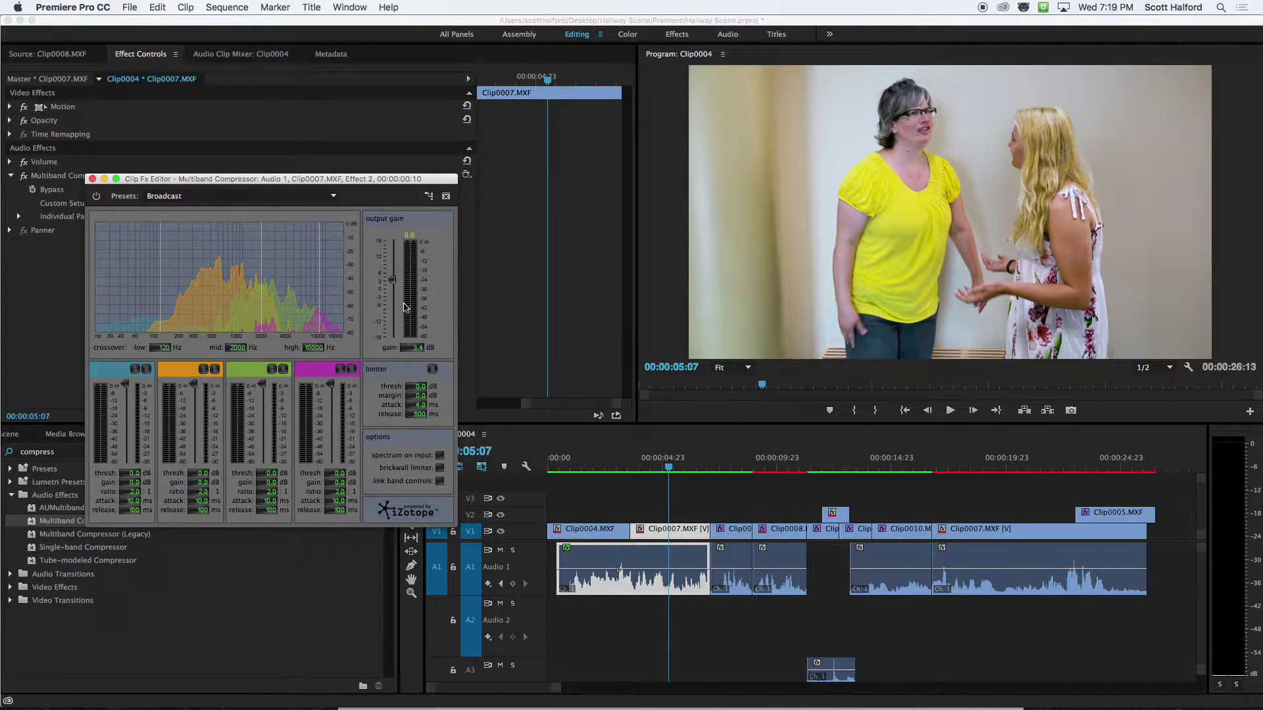
# Play the first dialogue clip from near the sequence start to check its level on the audio meters
pyautogui.click(567, 468)
pyautogui.press('space')
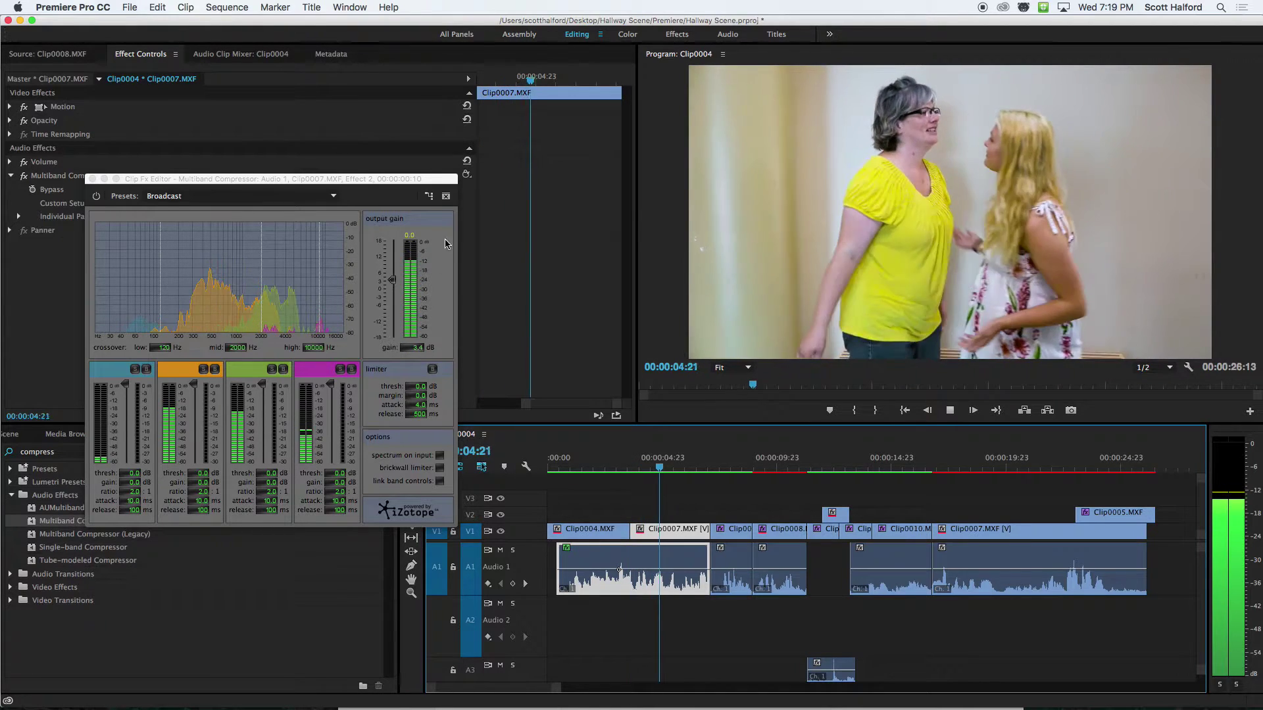
pyautogui.press('space')
pyautogui.click(571, 465)
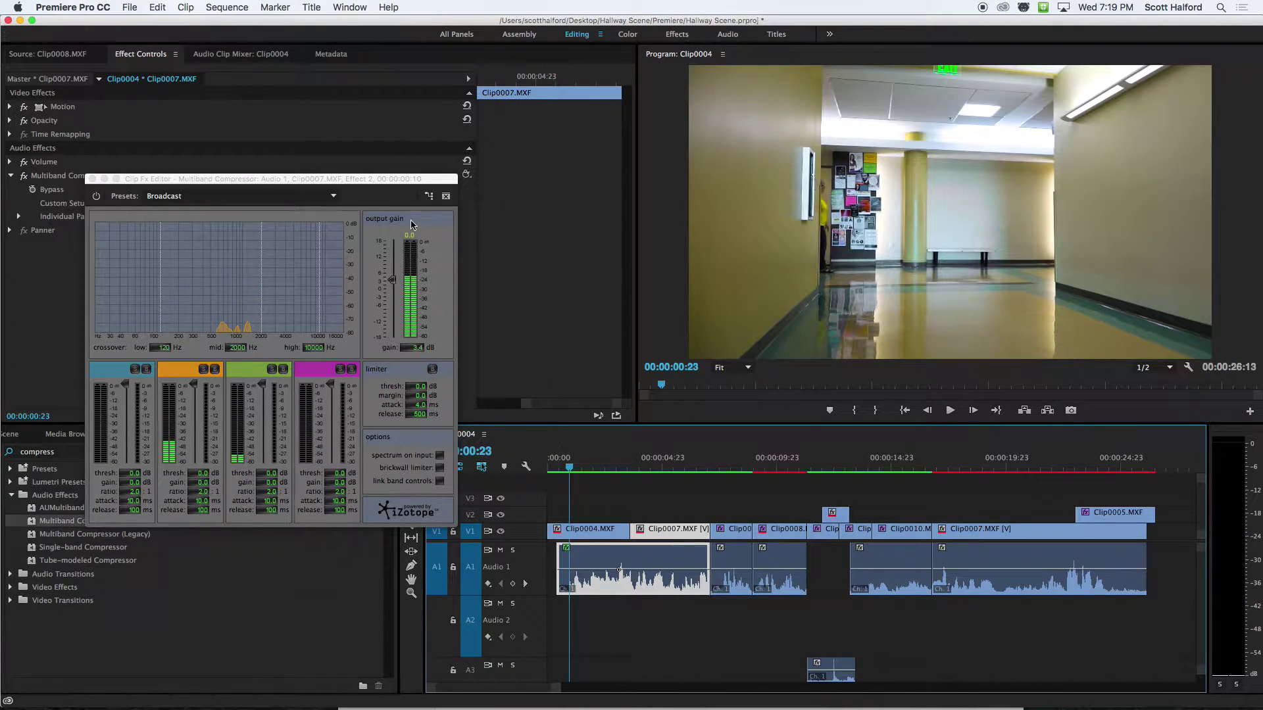
# Try a compressor output gain of about 11 dB and play the first dialogue clip twice to check for peaking
pyautogui.moveTo(392, 280); pyautogui.dragTo(392, 261)
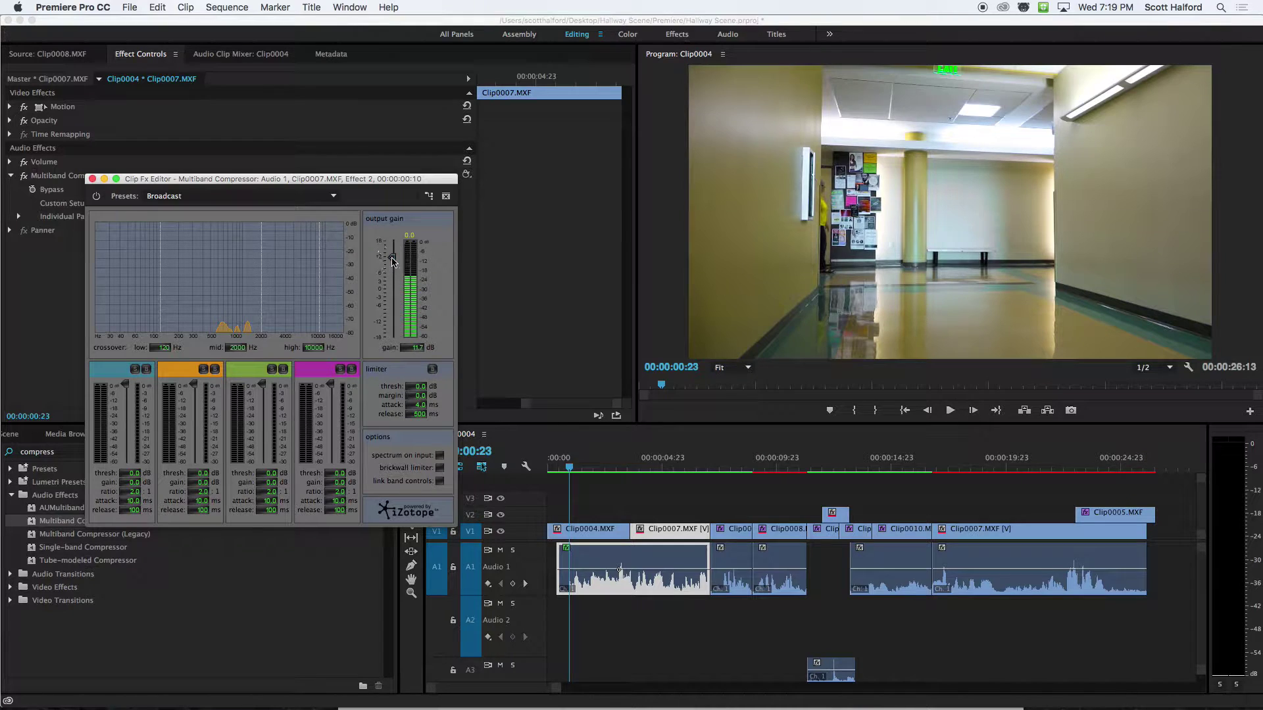
pyautogui.click(561, 469)
pyautogui.press('space')
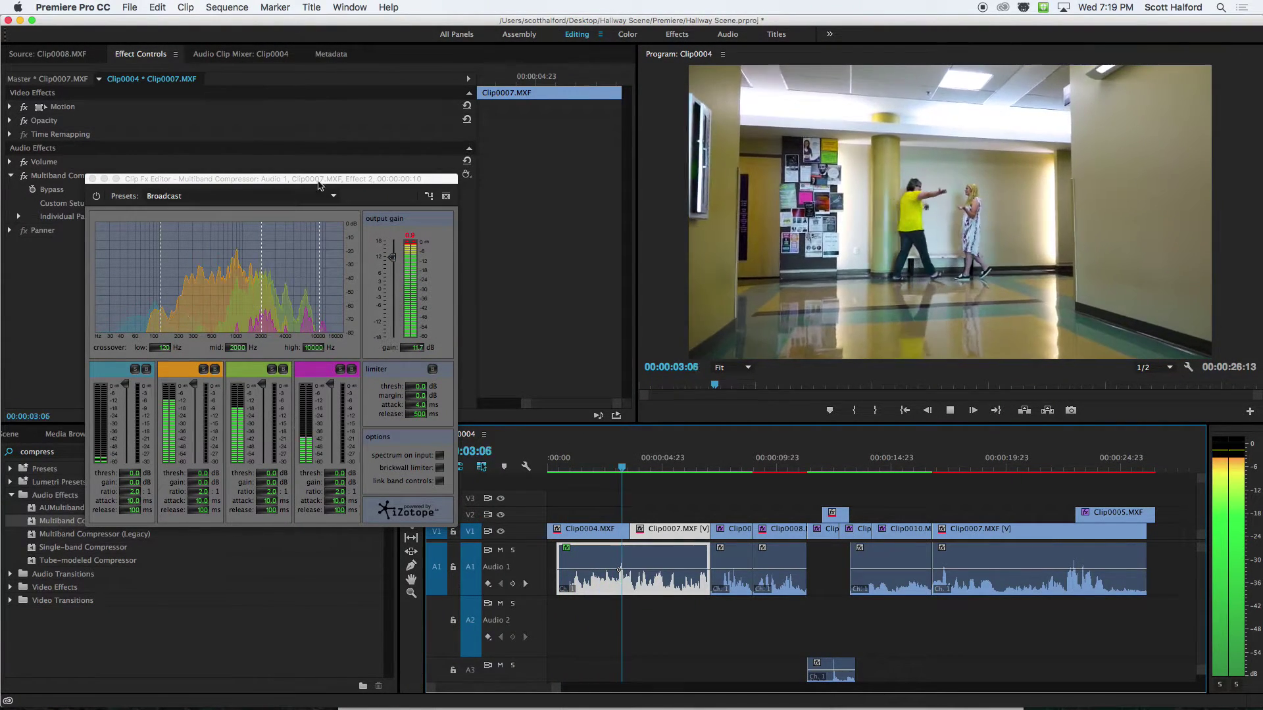
pyautogui.press('space')
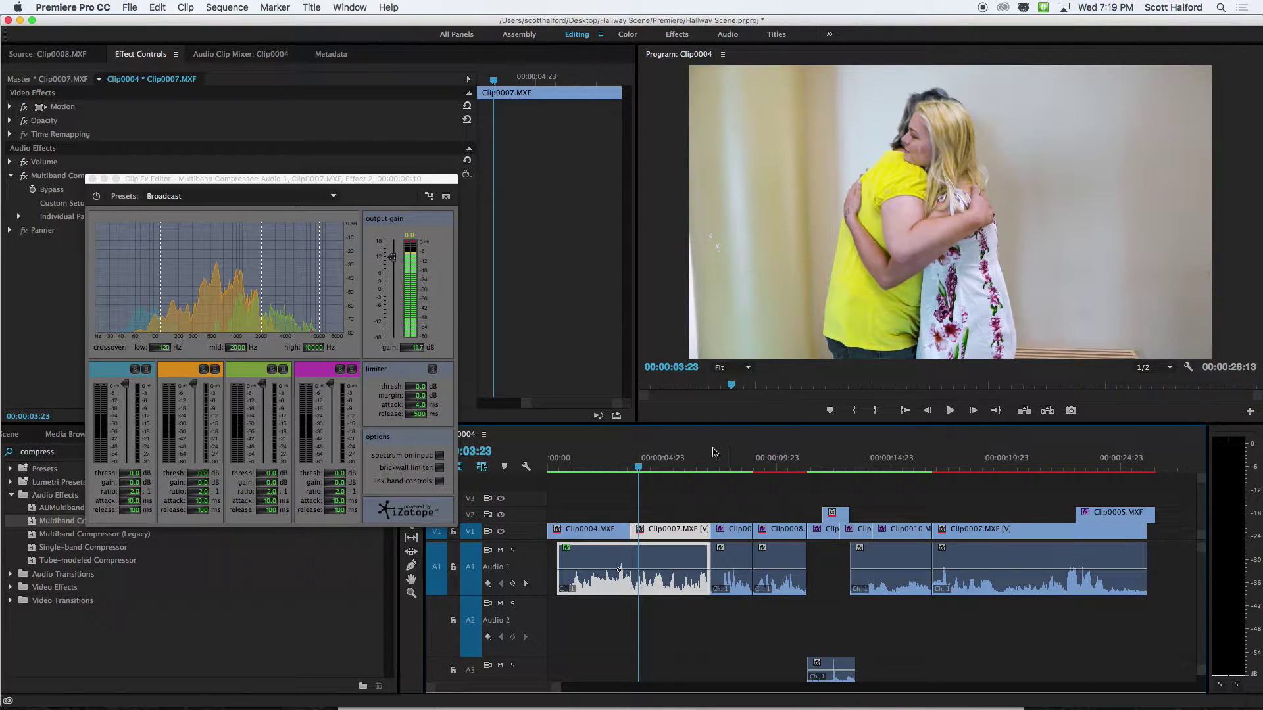
pyautogui.click(610, 464)
pyautogui.press('space')
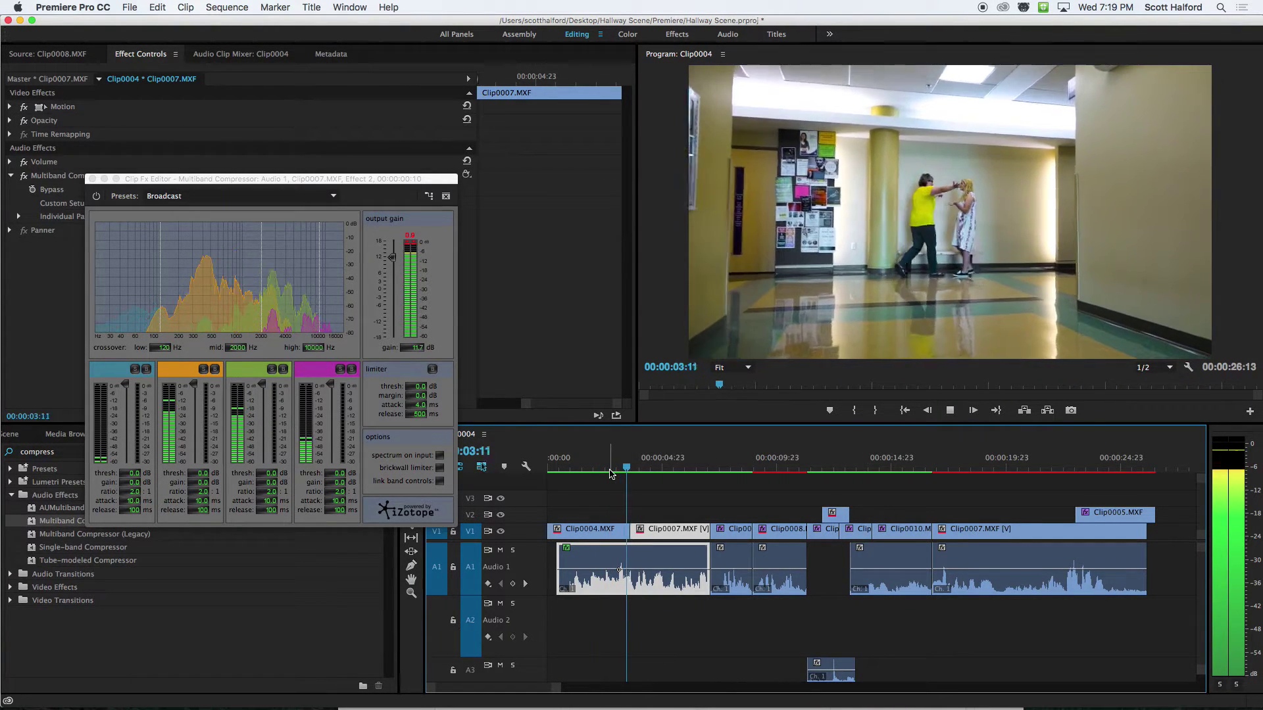
# Set the compressor's output gain to about 6 dB, and play from 00:00:00:21 with the effect editor closed to check the level
pyautogui.moveTo(393, 260); pyautogui.dragTo(393, 274)
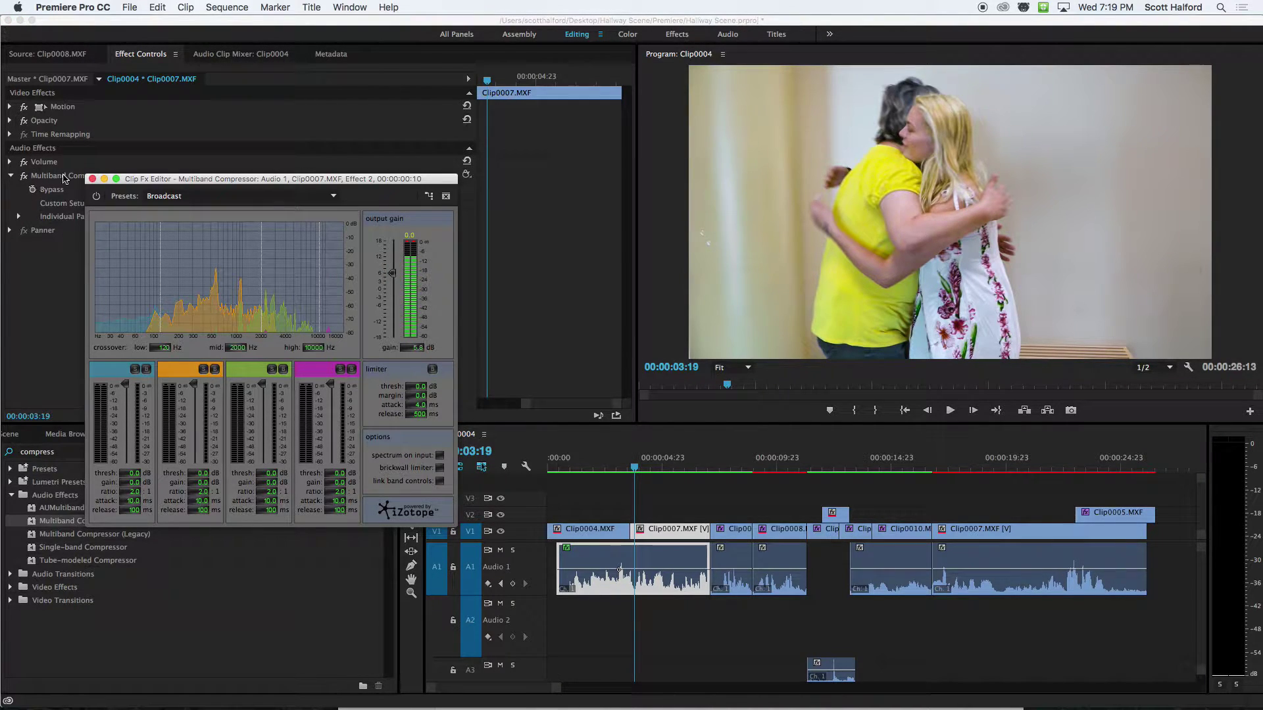
pyautogui.click(92, 179)
pyautogui.click(612, 475)
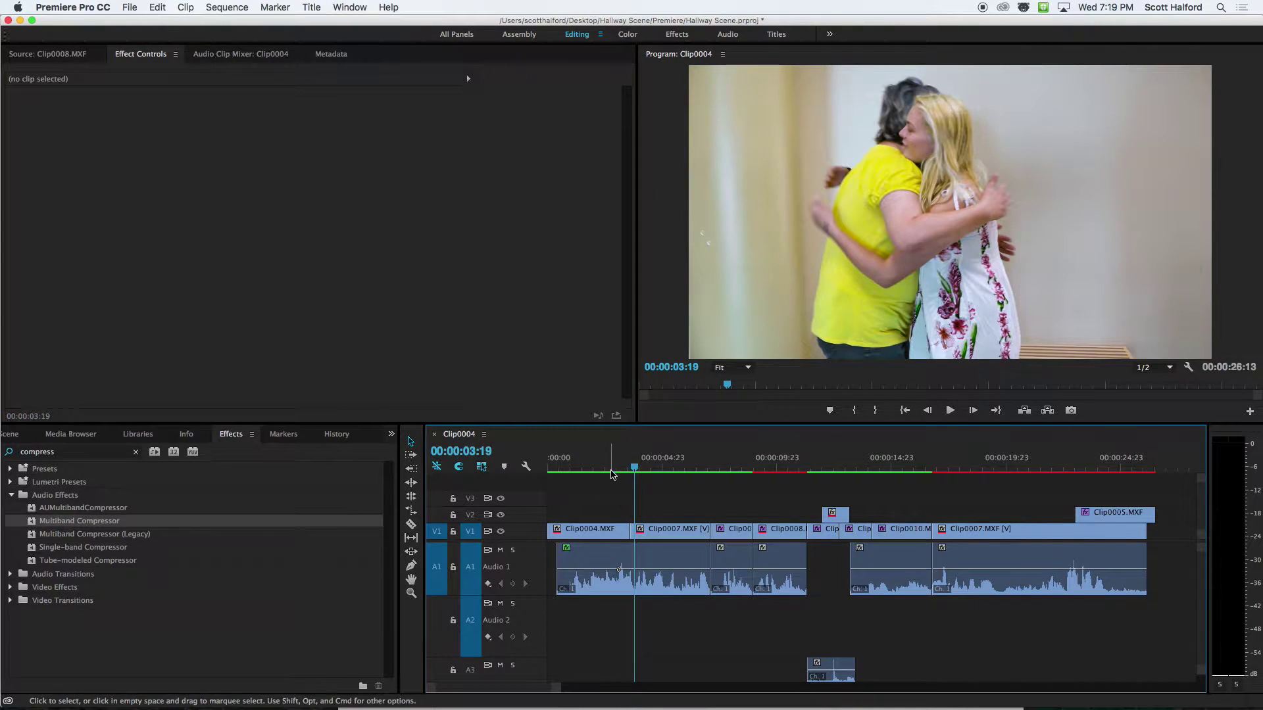
pyautogui.click(610, 471)
pyautogui.click(567, 469)
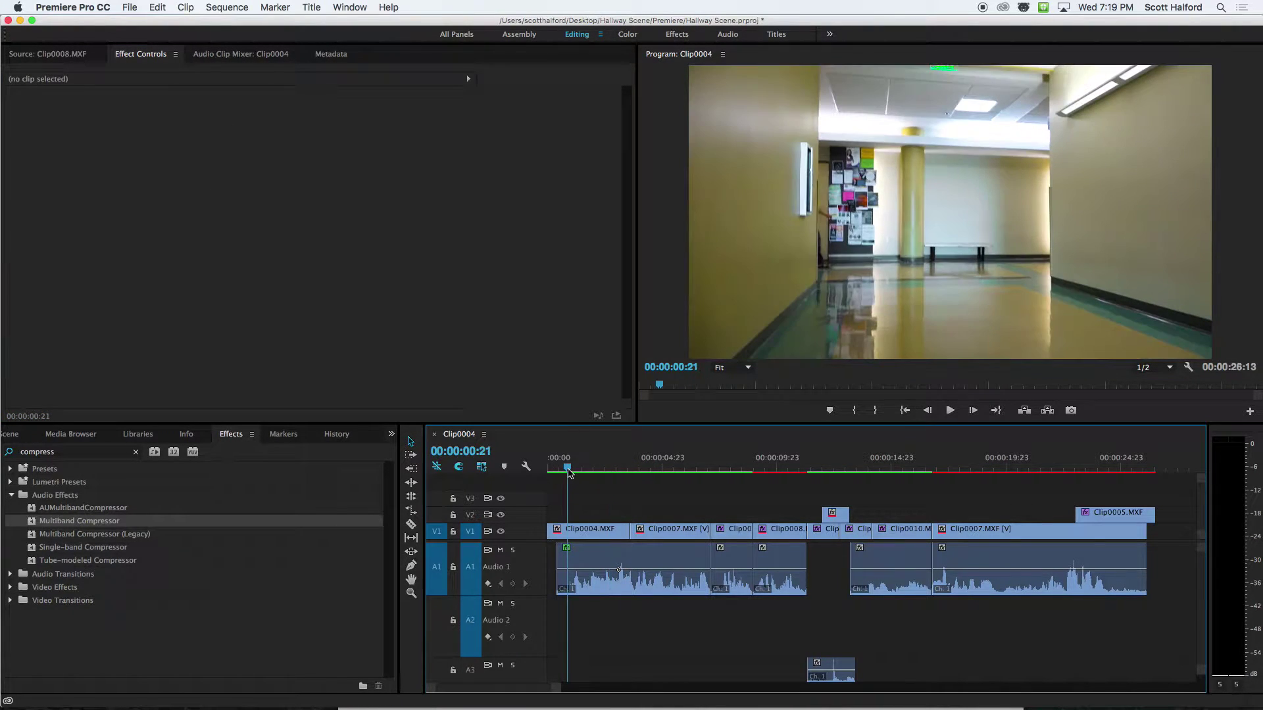
pyautogui.press('space')
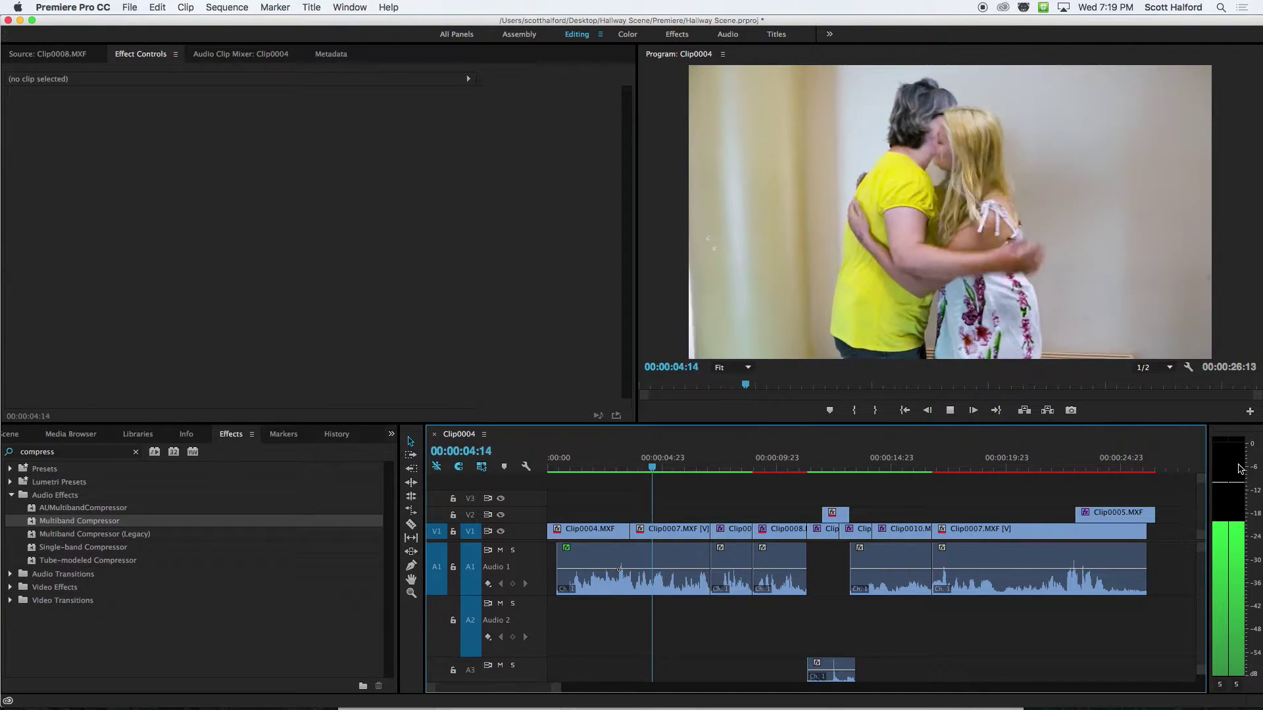
pyautogui.press('space')
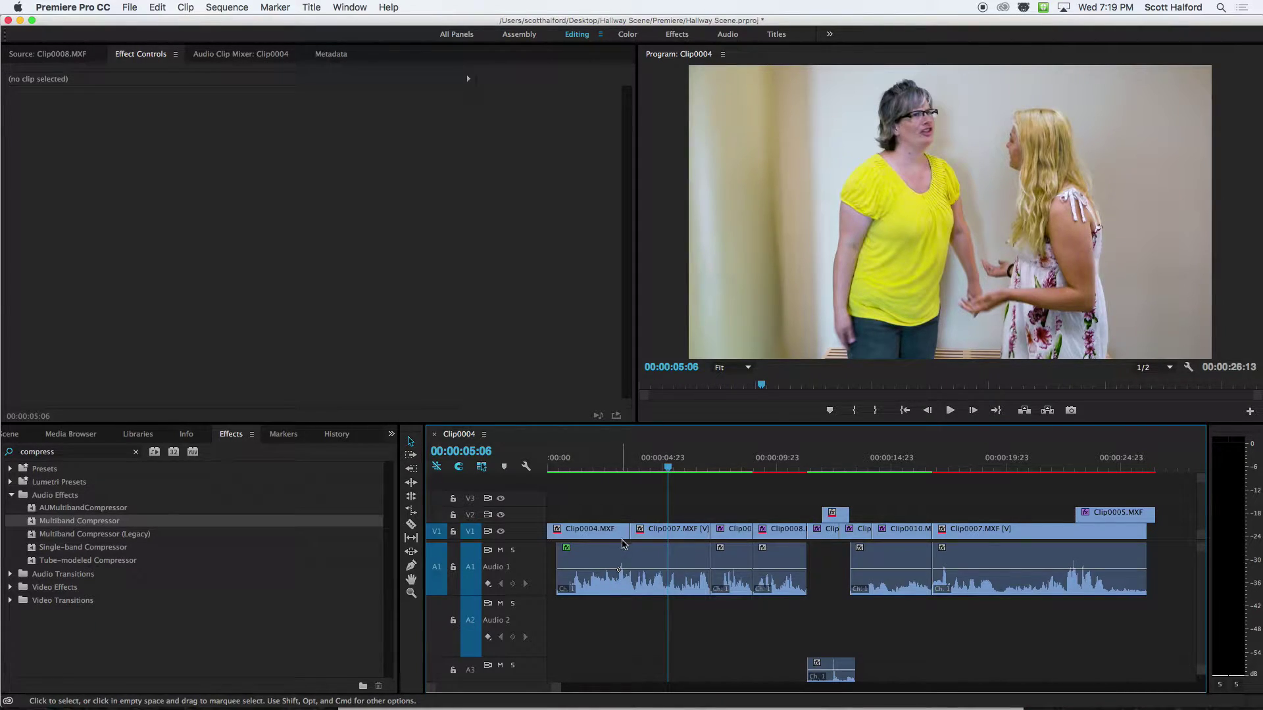
# Copy the Multiband Compressor effect from the first Audio 1 clip, and delete the Clip0010.MXF audio on track A4
pyautogui.click(651, 565)
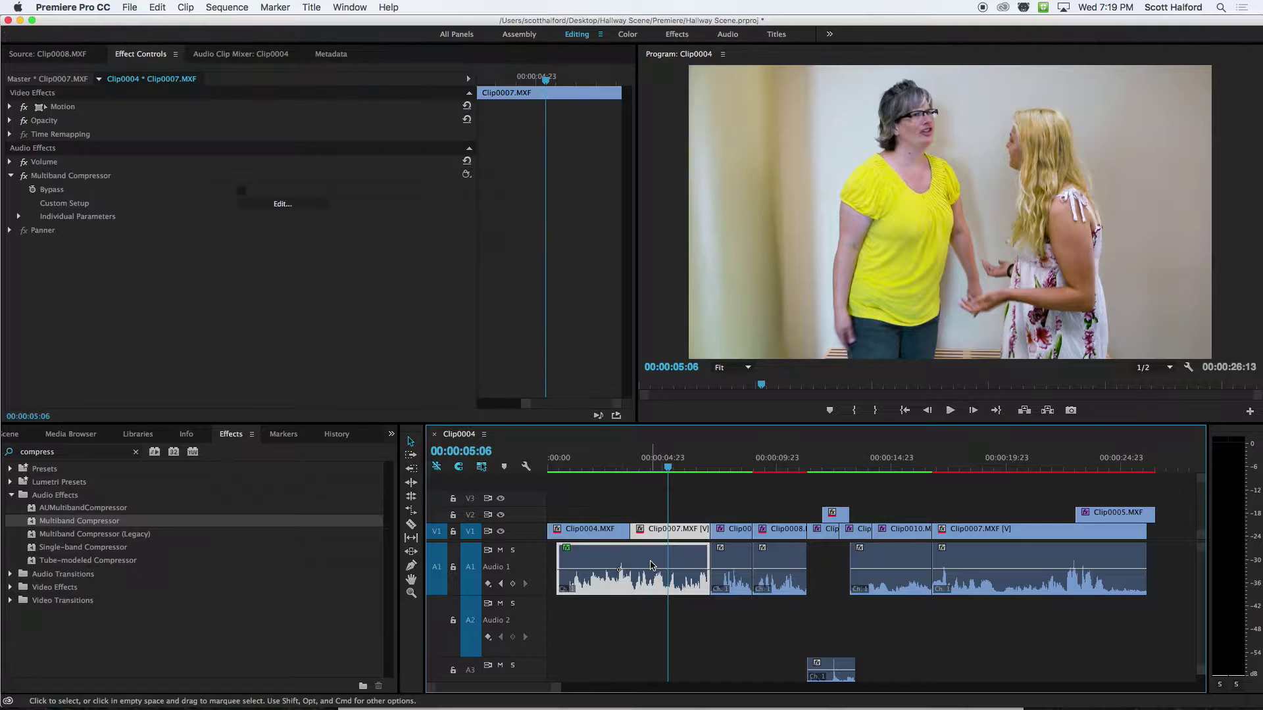
pyautogui.click(47, 177)
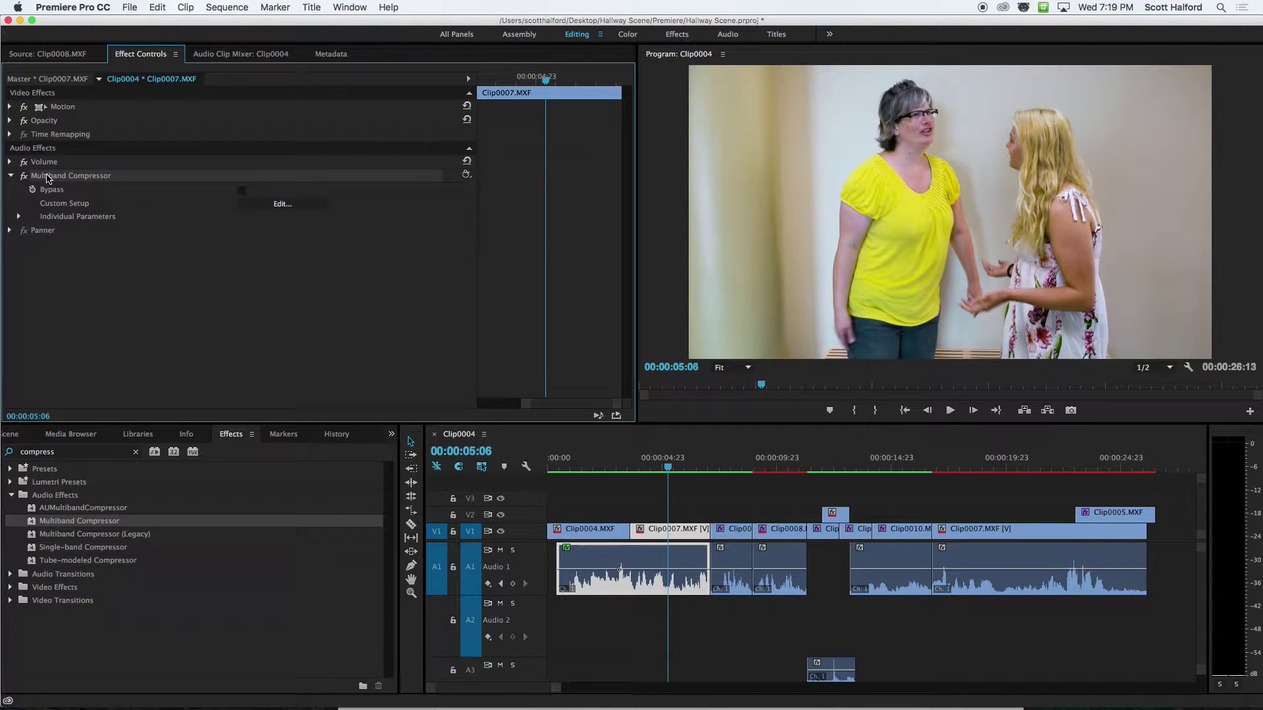
pyautogui.scroll(-2, 840, 626)
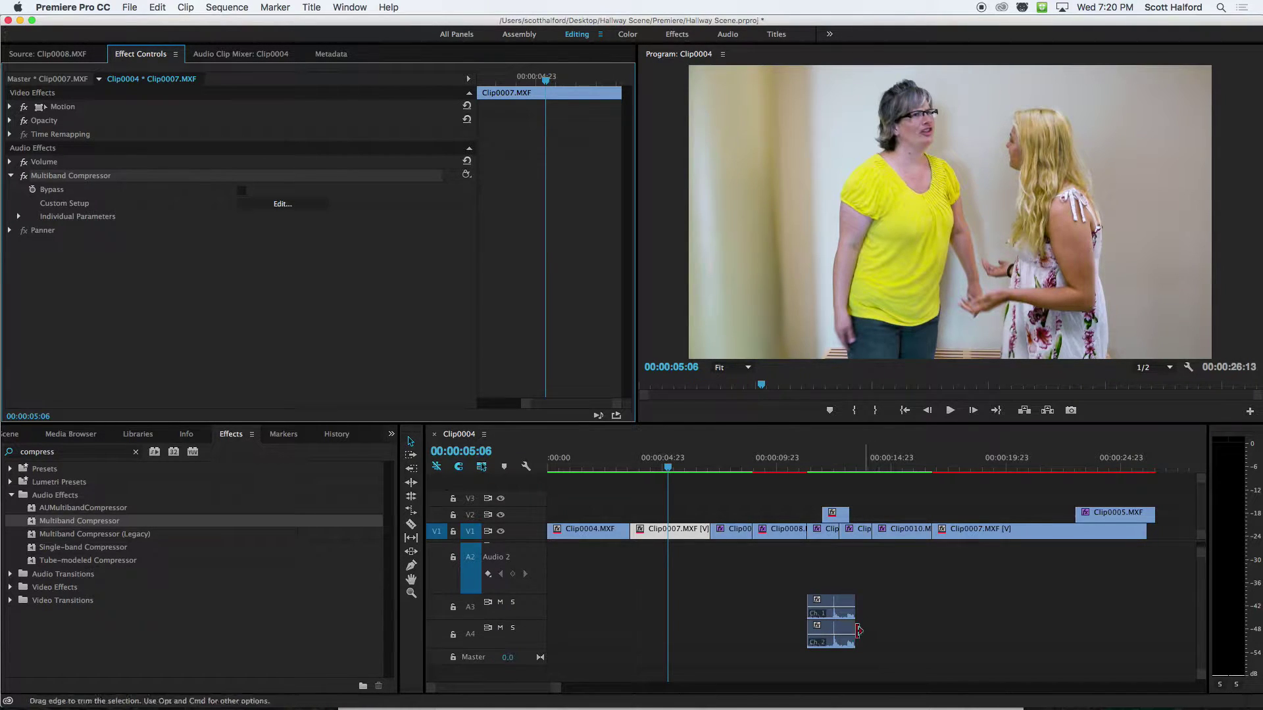
pyautogui.click(844, 630)
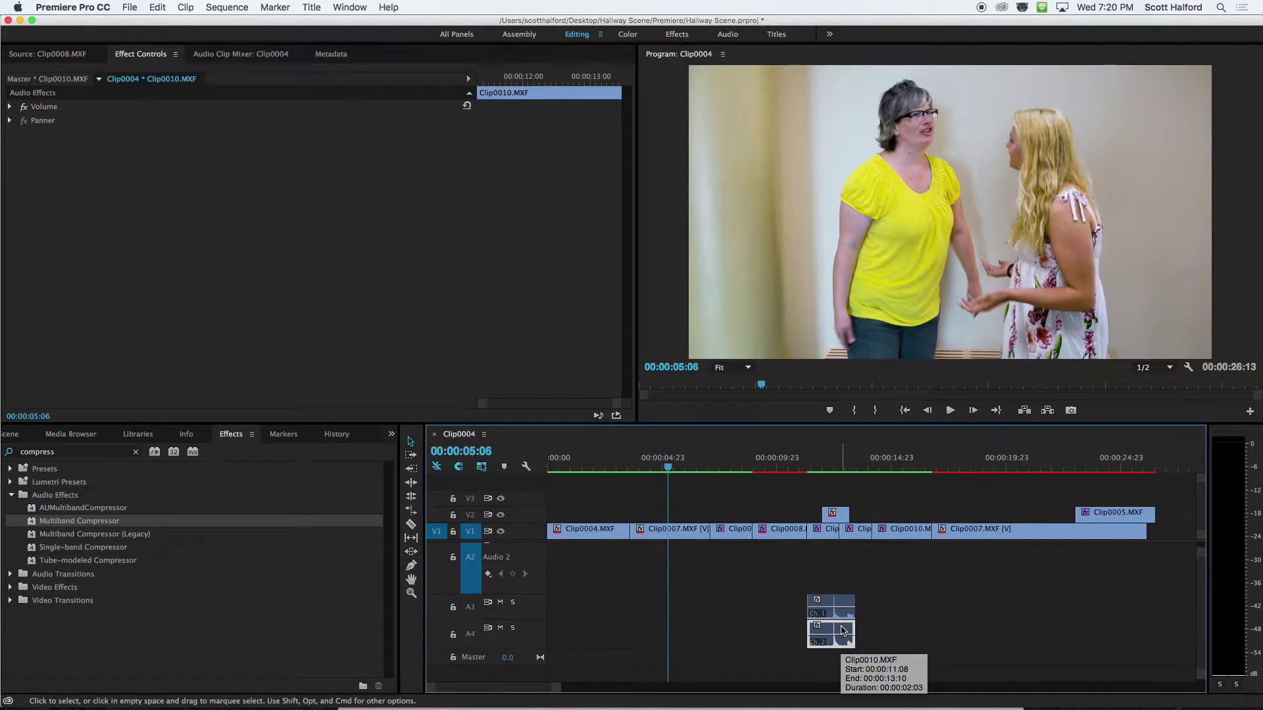
pyautogui.press('Delete')
# Paste the copied Multiband Compressor onto all remaining audio clips, and inspect the Clip0011.MXF effects to verify it
pyautogui.scroll(2, 922, 603)
pyautogui.moveTo(1164, 558); pyautogui.dragTo(748, 666)
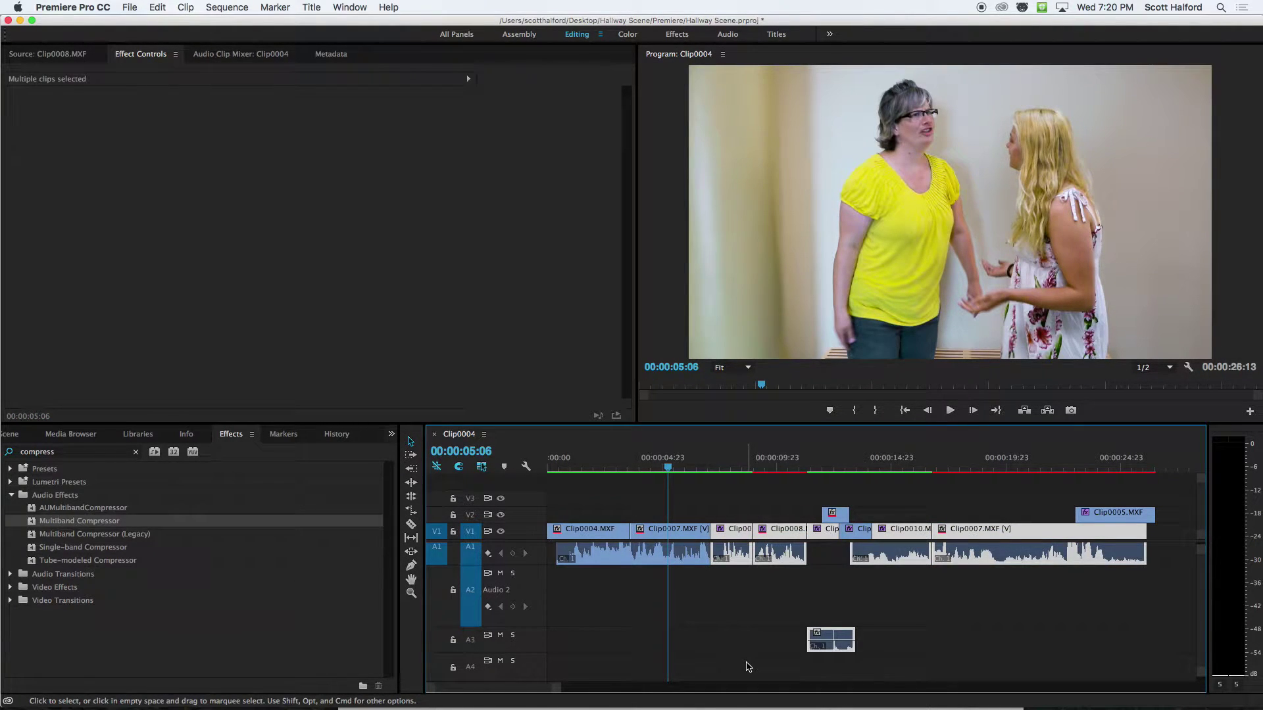
pyautogui.click(749, 596)
pyautogui.click(721, 460)
pyautogui.click(741, 553)
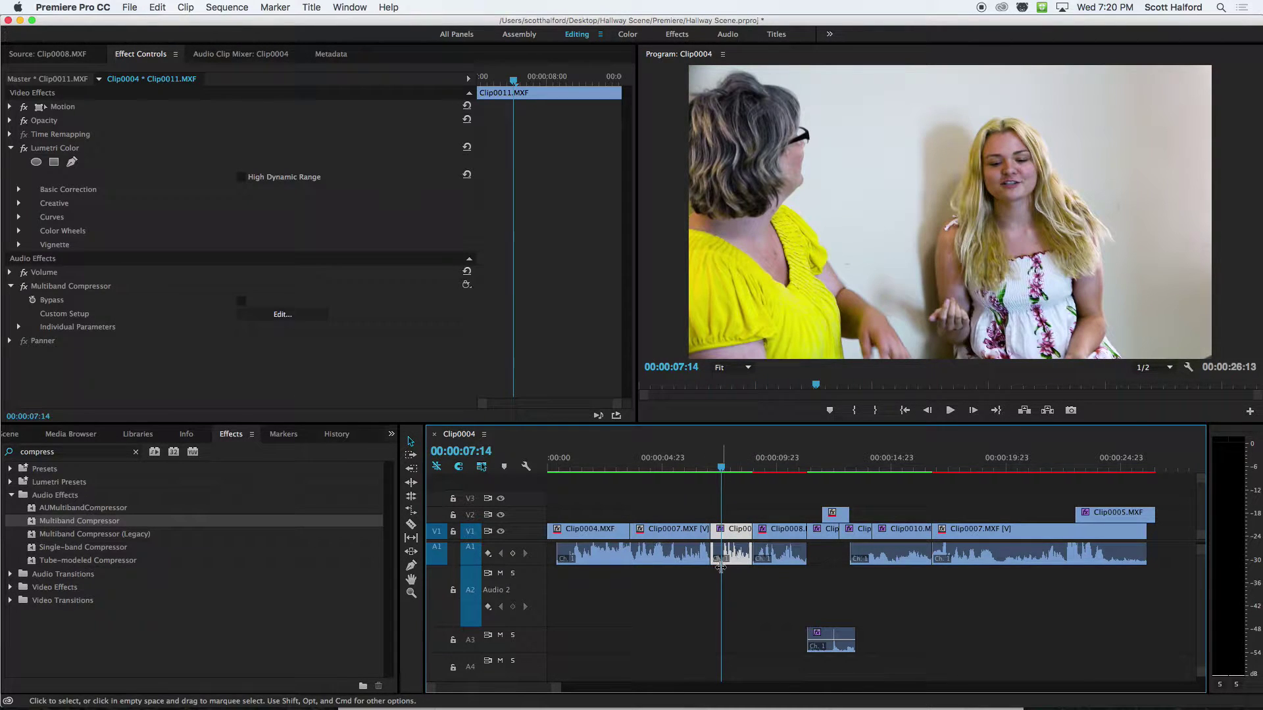
pyautogui.scroll(2, 719, 565)
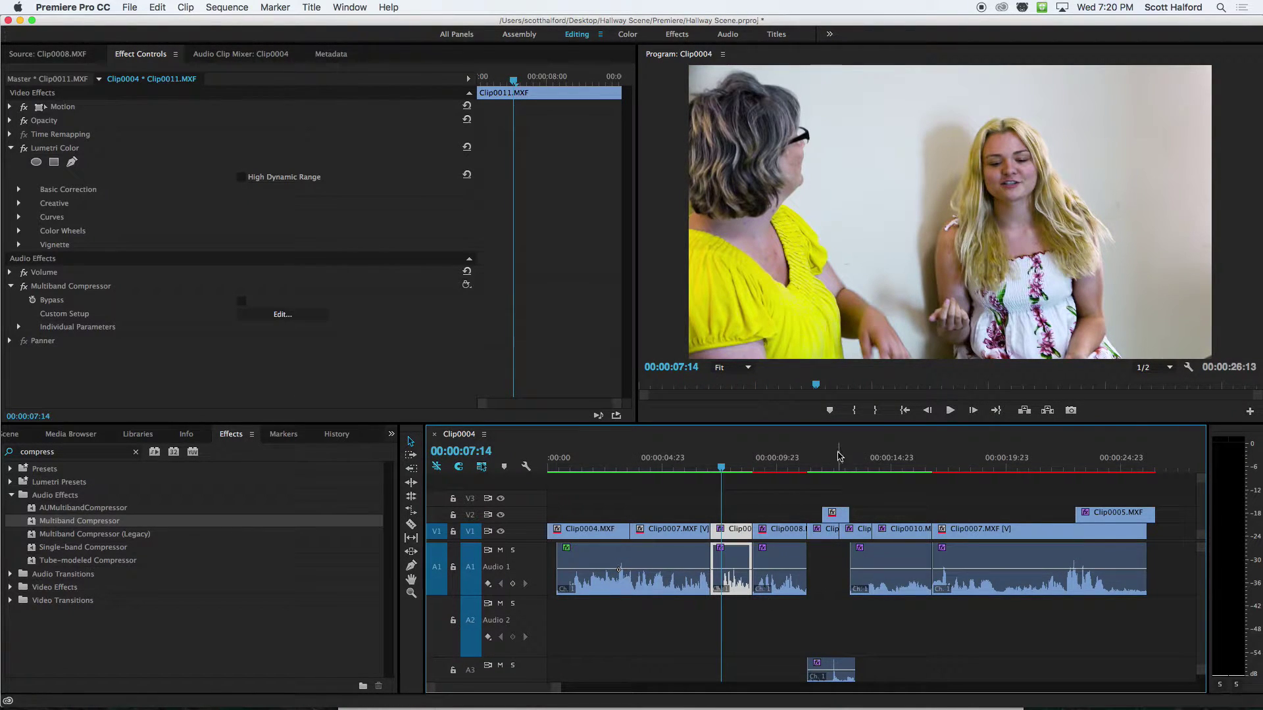
# Play the section around 00:00:12:00 and again from 00:00:04:20 to compare the audio levels between clips
pyautogui.click(816, 463)
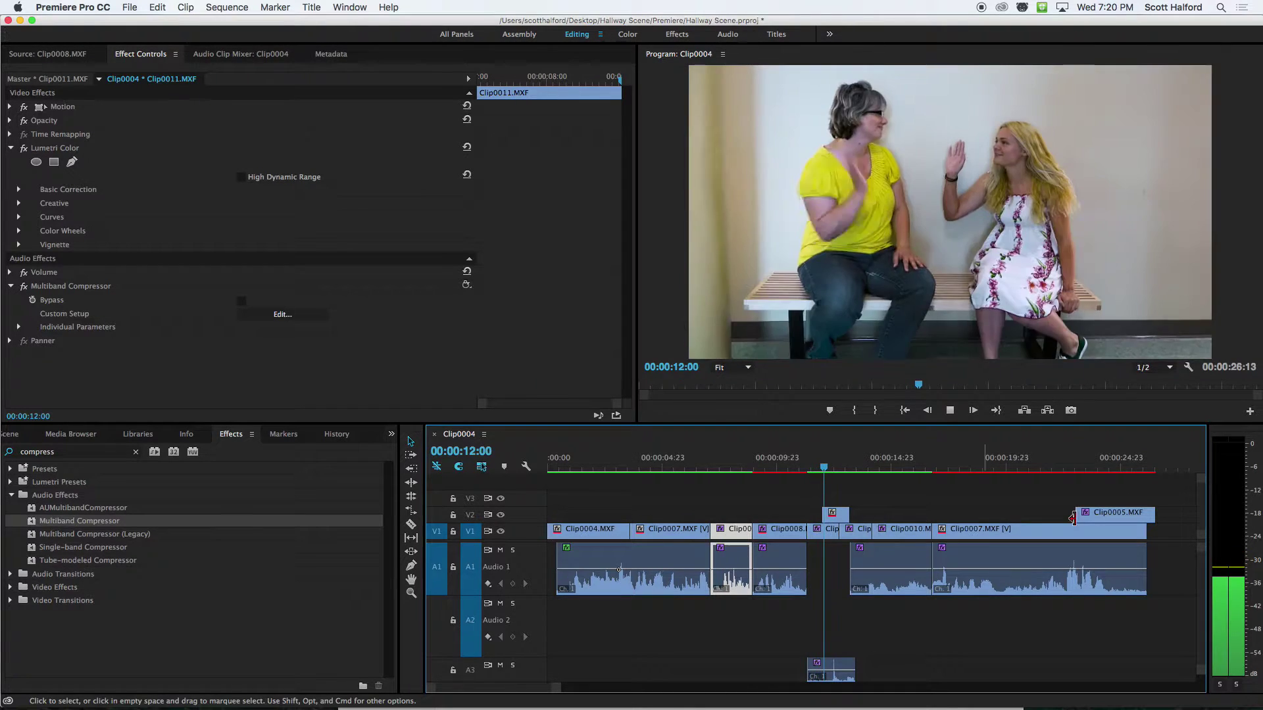
pyautogui.press('space')
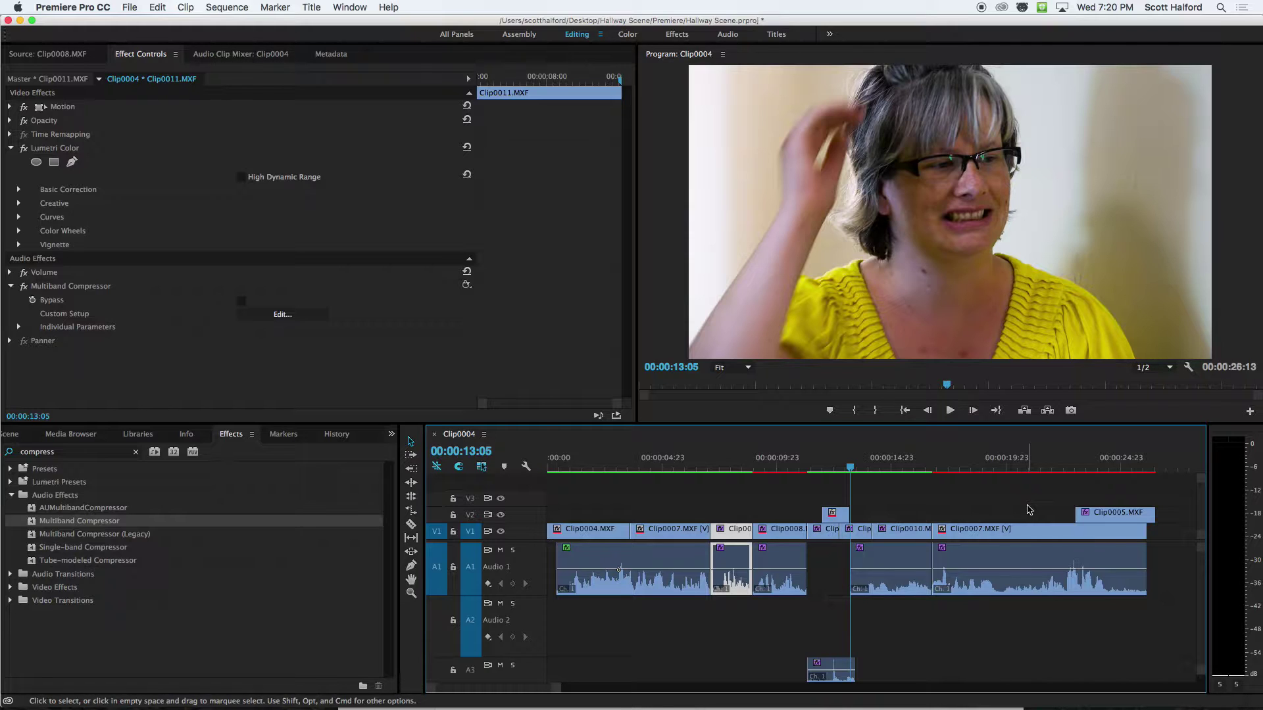
pyautogui.click(830, 671)
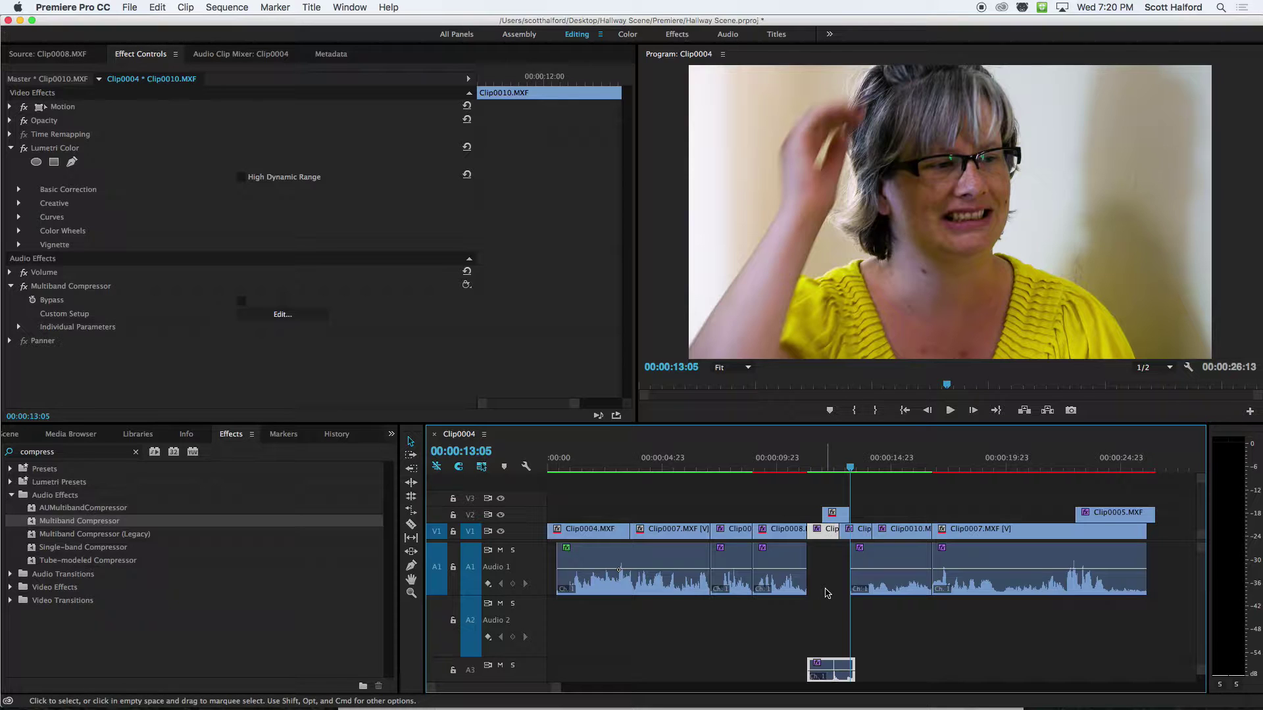
pyautogui.click(658, 467)
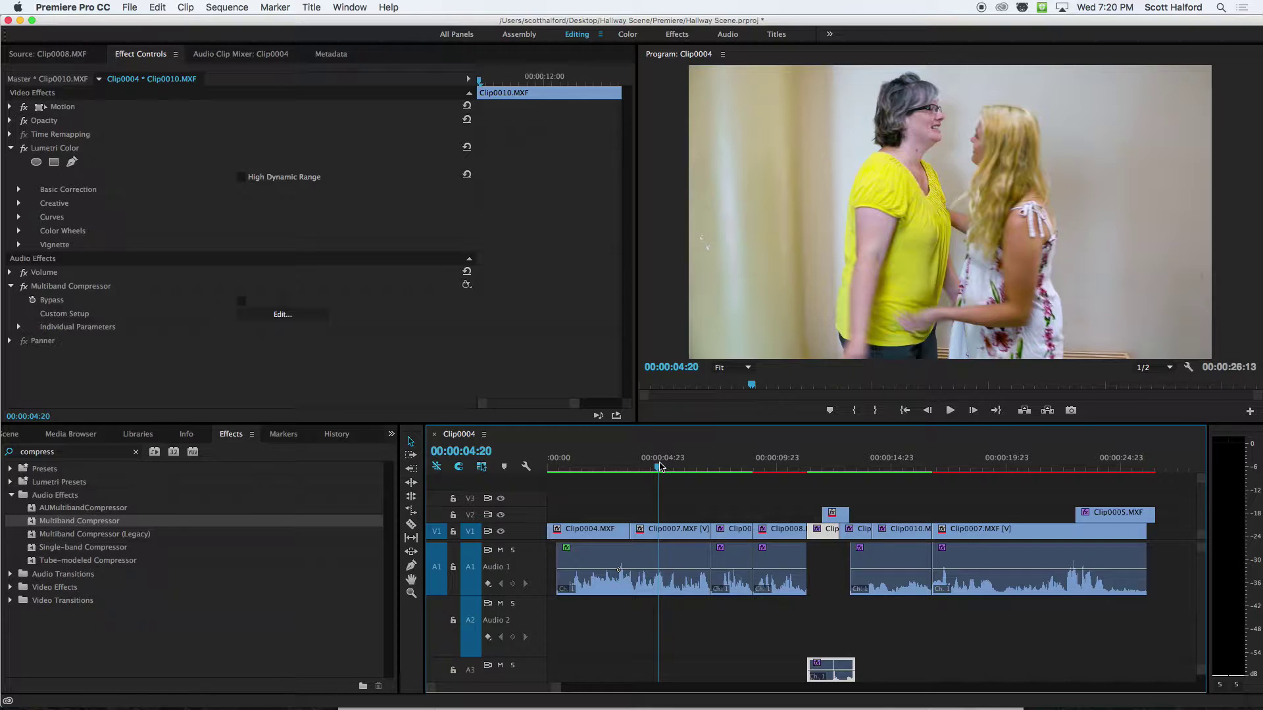
pyautogui.press('space')
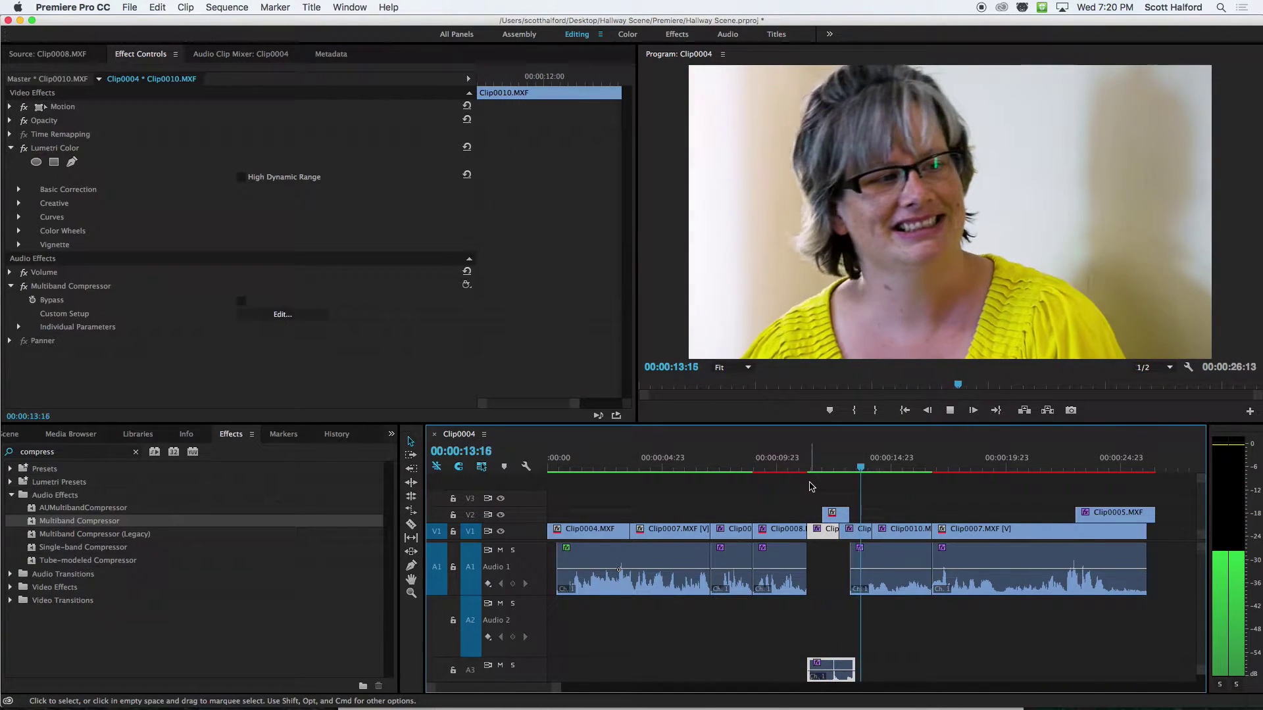
pyautogui.press('space')
# Enlarge the Audio 3 track to show the waveform and volume line of its Clip0010.MXF audio up close
pyautogui.scroll(-3, 826, 607)
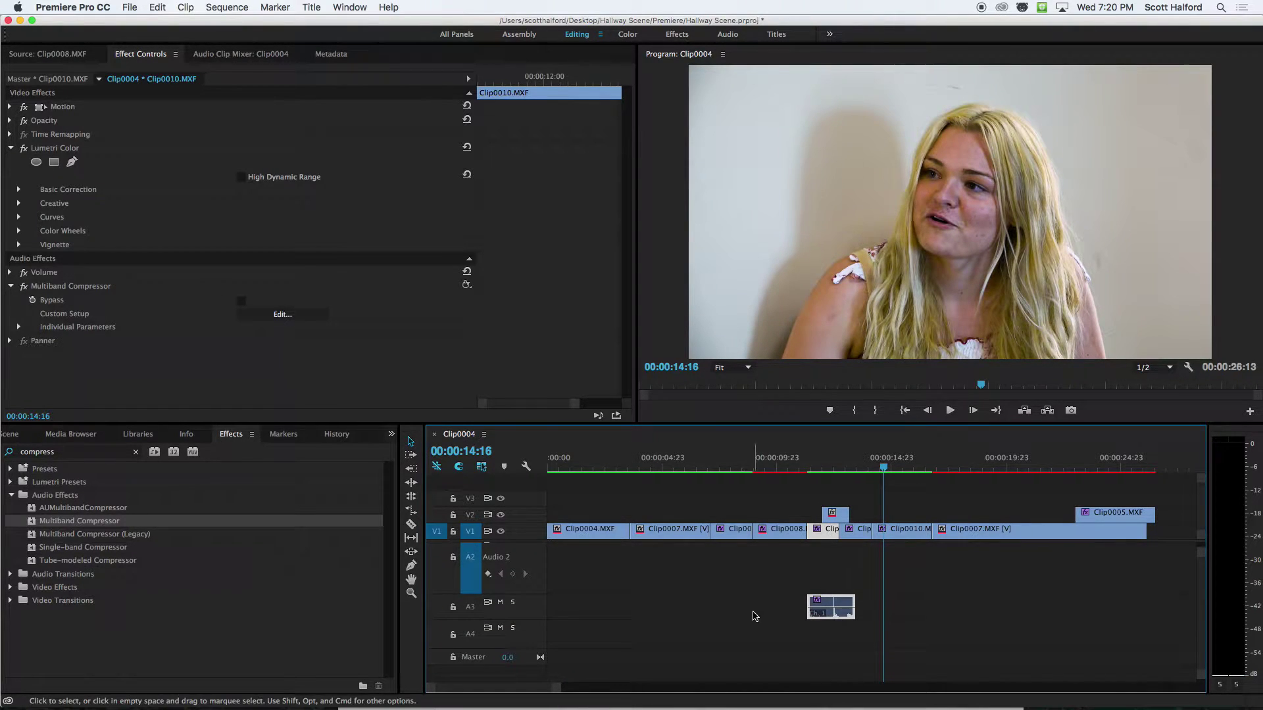
pyautogui.moveTo(524, 625); pyautogui.dragTo(507, 652)
pyautogui.click(828, 465)
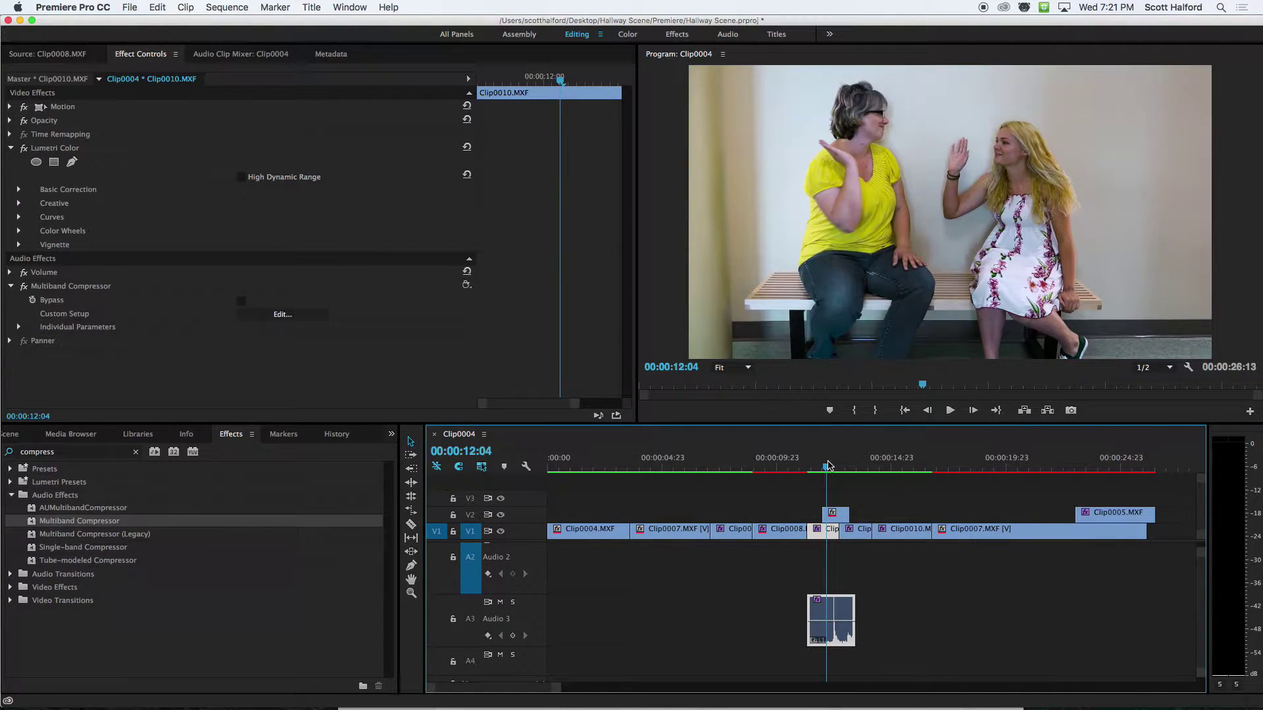
pyautogui.press('=')
pyautogui.press('=')
pyautogui.press('=')
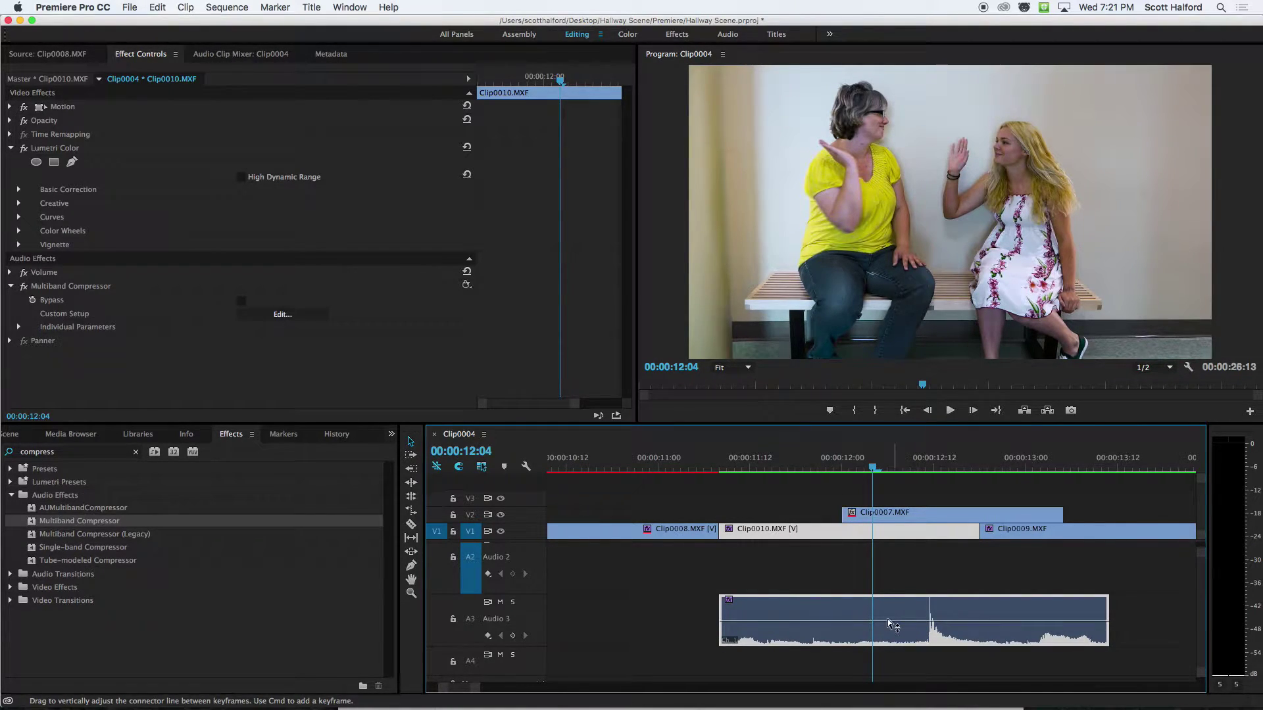
# Play through the Clip0010.MXF audio on Audio 3 from shortly before it begins to check its level
pyautogui.click(574, 462)
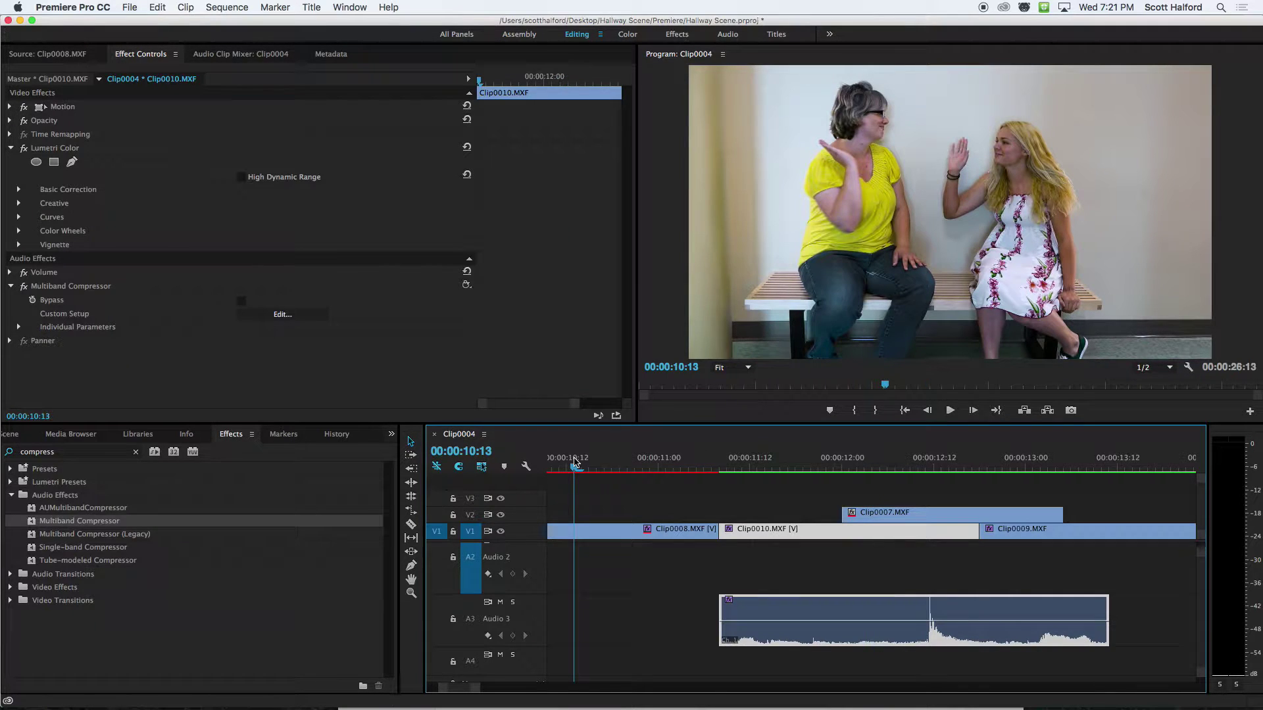
pyautogui.click(558, 466)
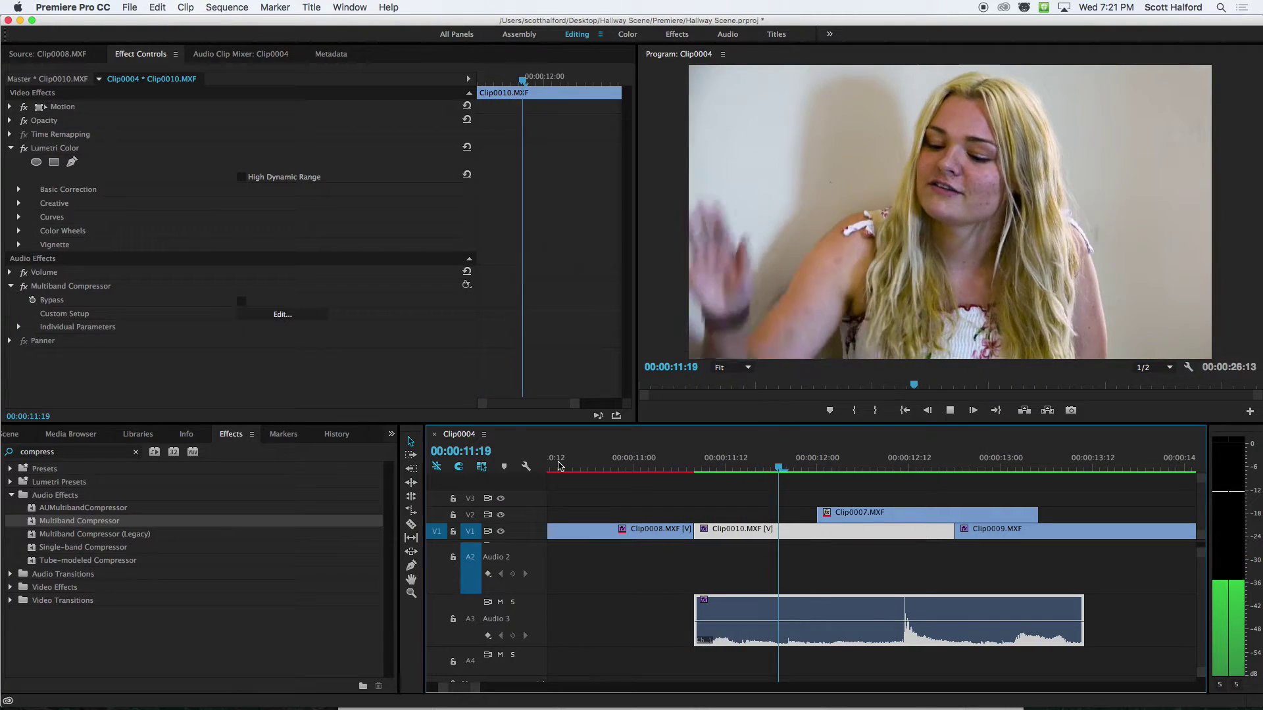
pyautogui.press('space')
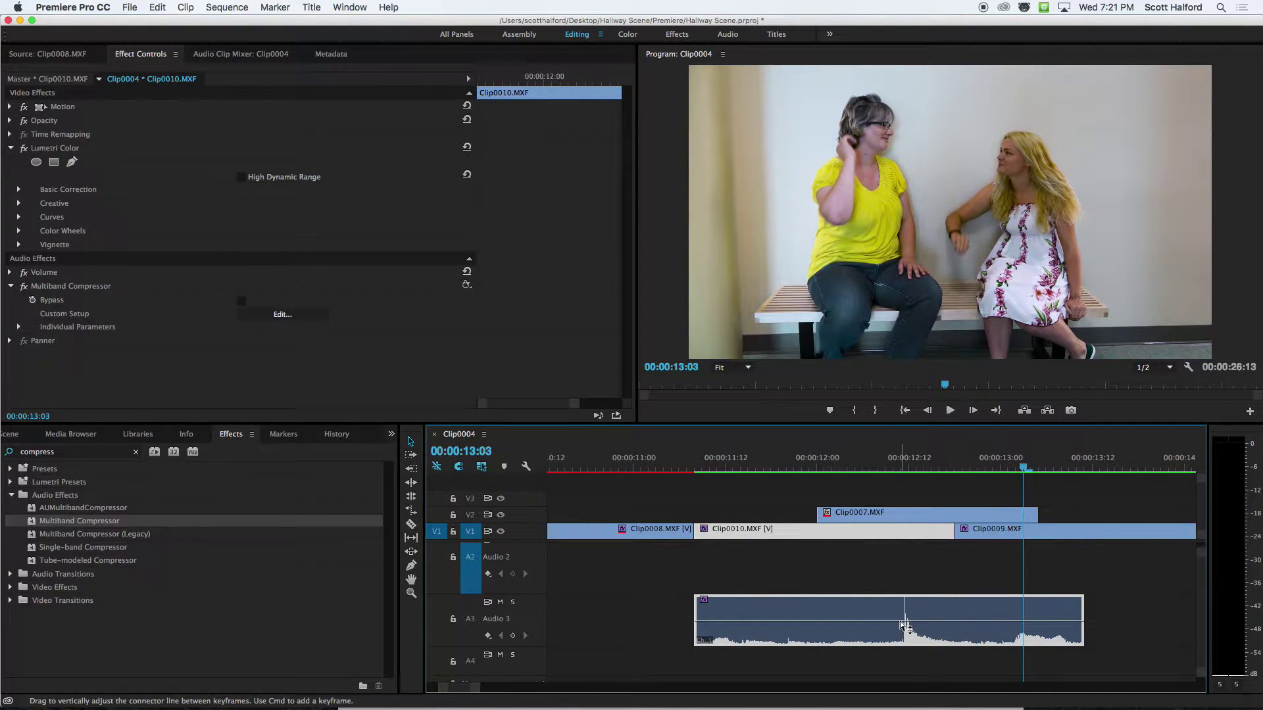
# Raise the volume of the Clip0010.MXF audio on Audio 3 to 5.29 dB and play it back to check the level
pyautogui.moveTo(887, 621); pyautogui.dragTo(887, 600)
pyautogui.click(674, 468)
pyautogui.press('space')
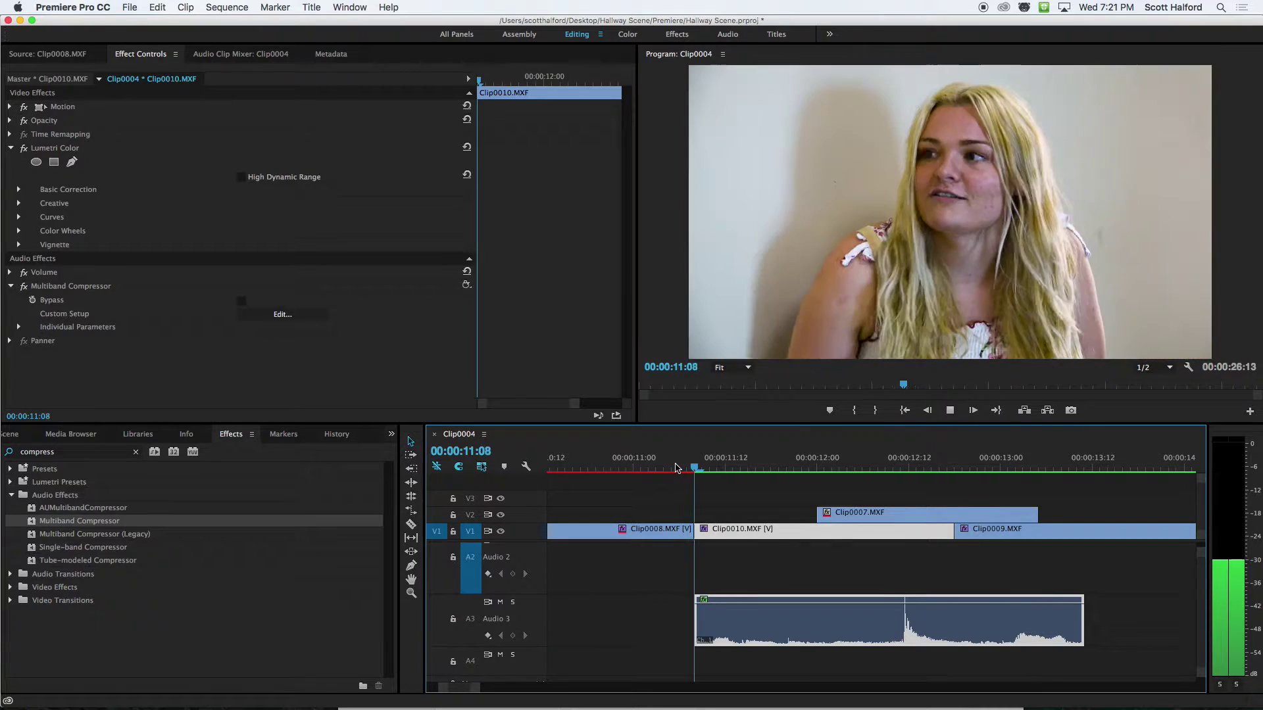
pyautogui.press('space')
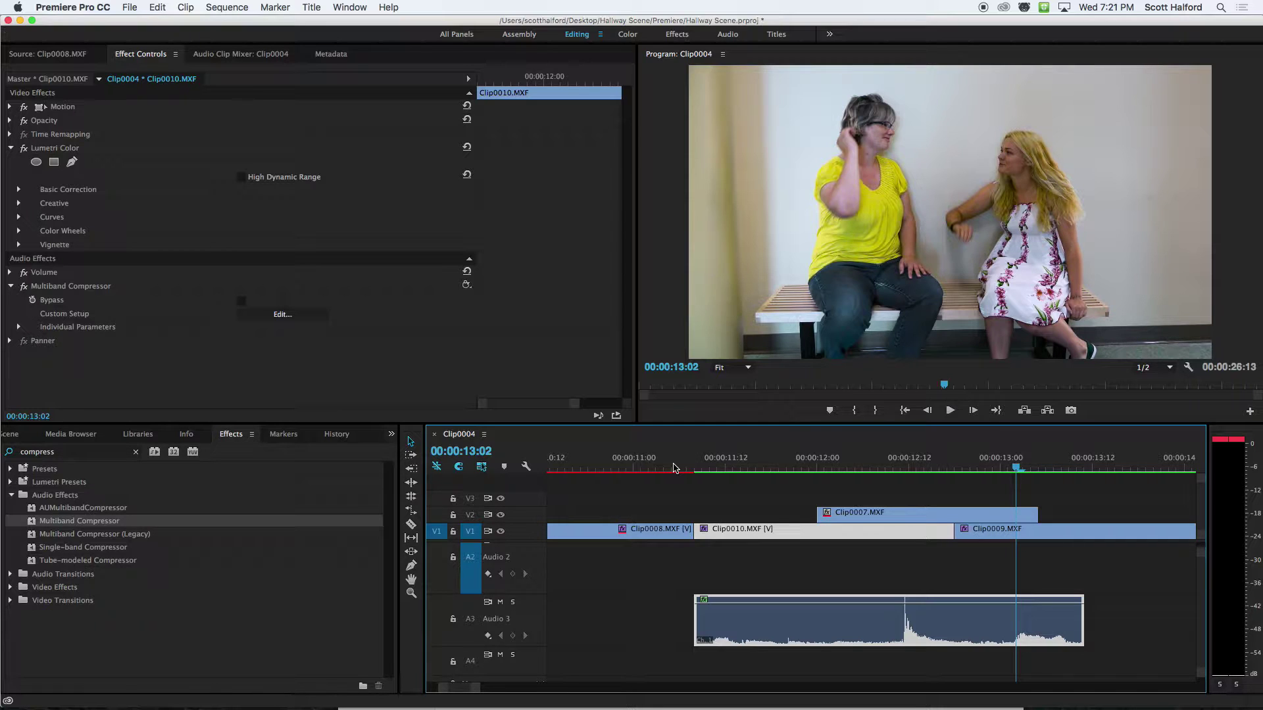
# Dip the volume at the loud spike in the Audio 3 Clip0010.MXF audio to about 0.27 dB using three close keyframes, and play it back
pyautogui.keyDown('super'); pyautogui.click(889, 602); pyautogui.keyUp('super')
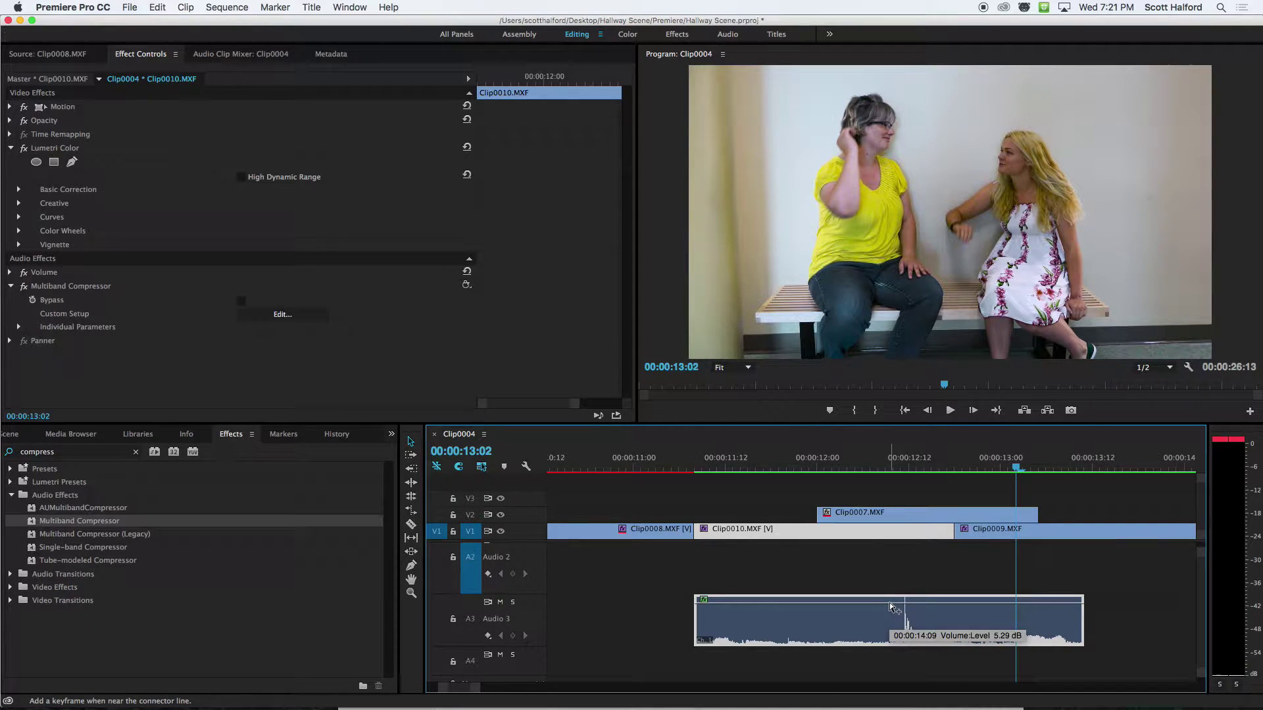
pyautogui.keyDown('super'); pyautogui.click(919, 602); pyautogui.keyUp('super')
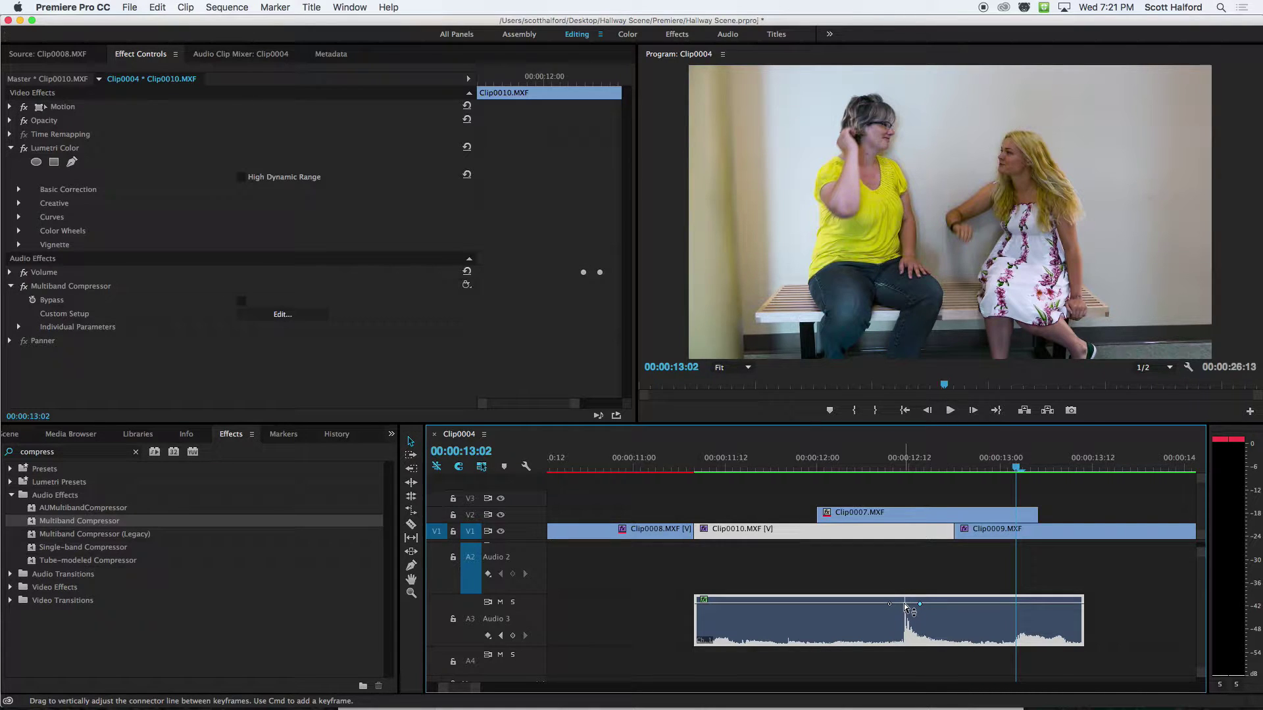
pyautogui.keyDown('super'); pyautogui.click(904, 603); pyautogui.keyUp('super')
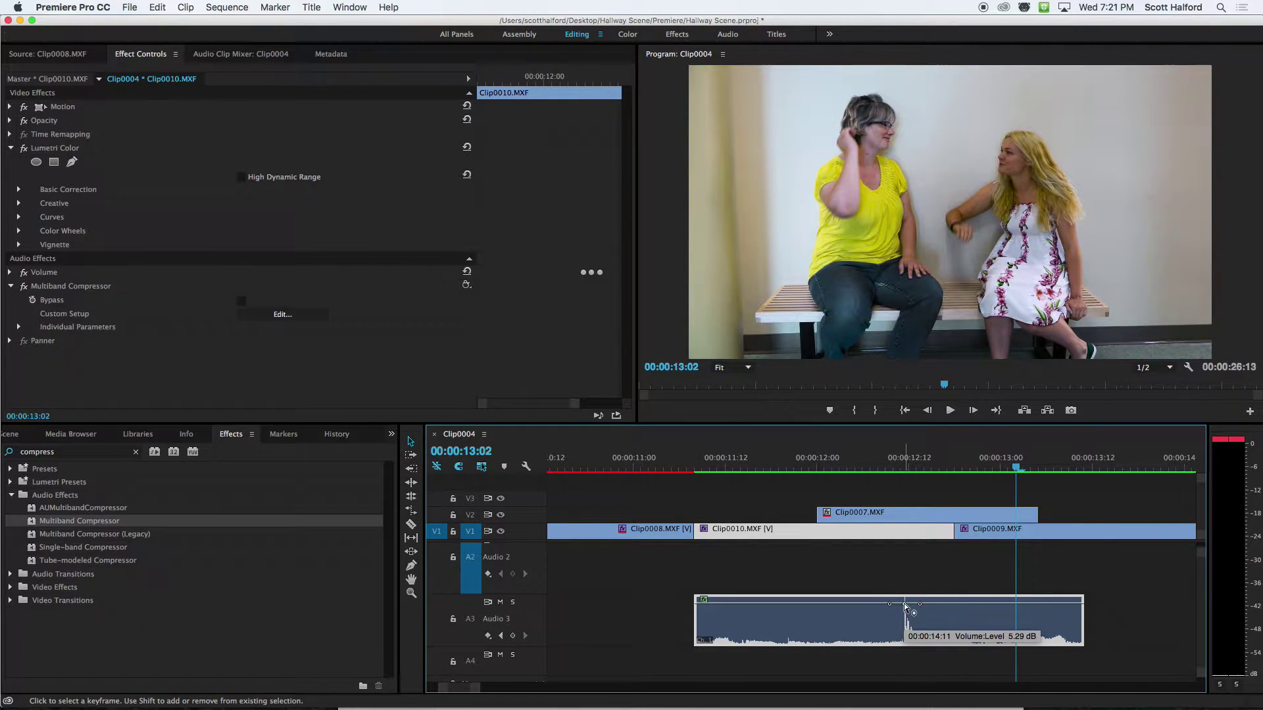
pyautogui.moveTo(904, 604); pyautogui.dragTo(904, 609)
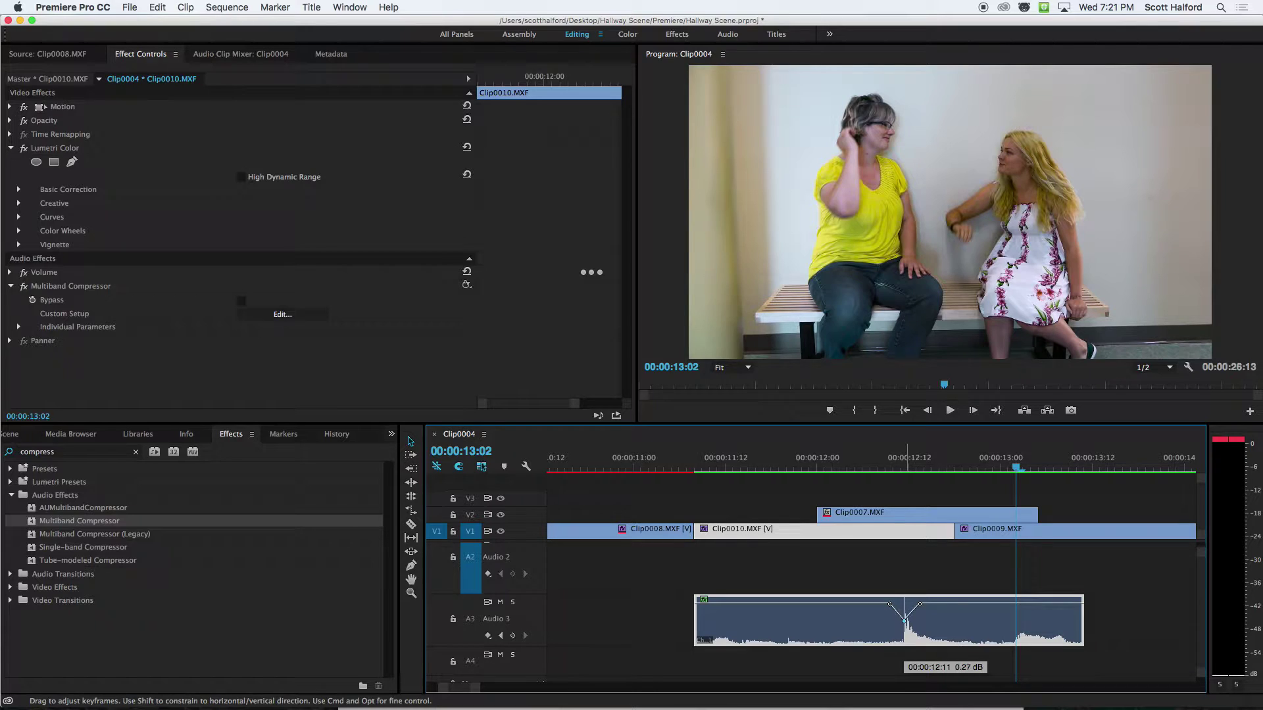
pyautogui.moveTo(889, 604); pyautogui.dragTo(894, 604)
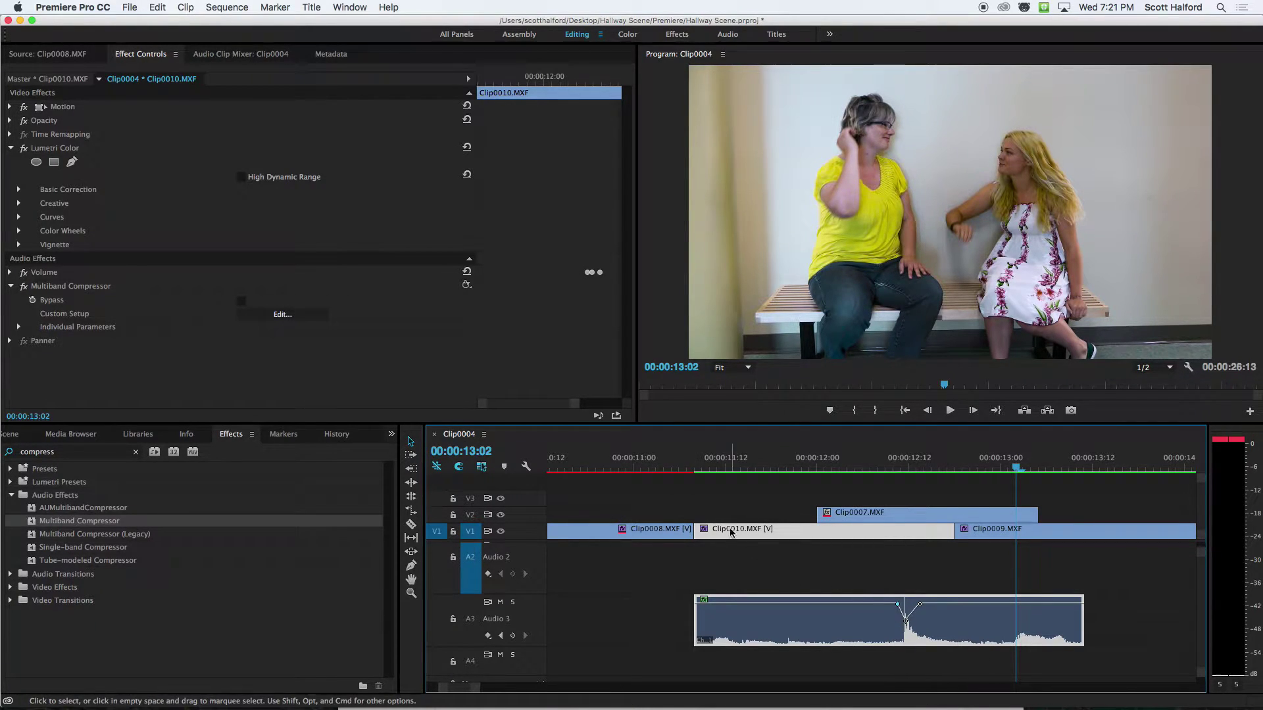
pyautogui.click(664, 467)
pyautogui.press('space')
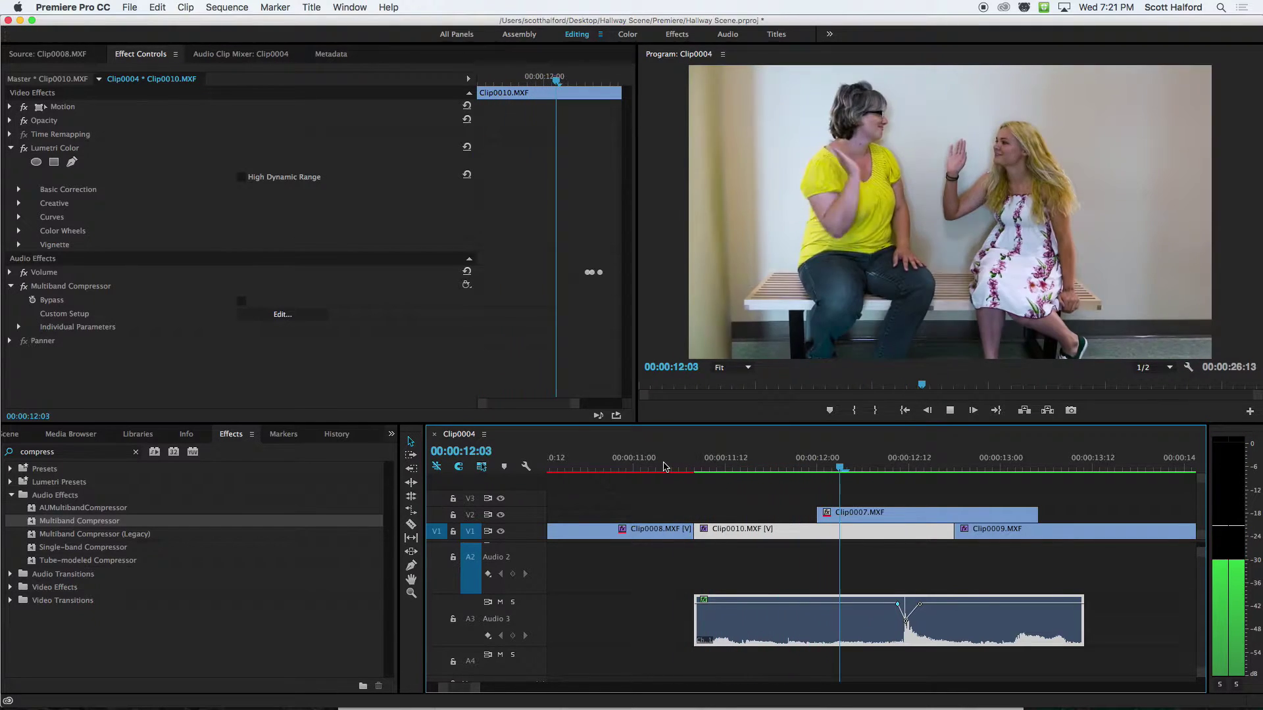
pyautogui.press('space')
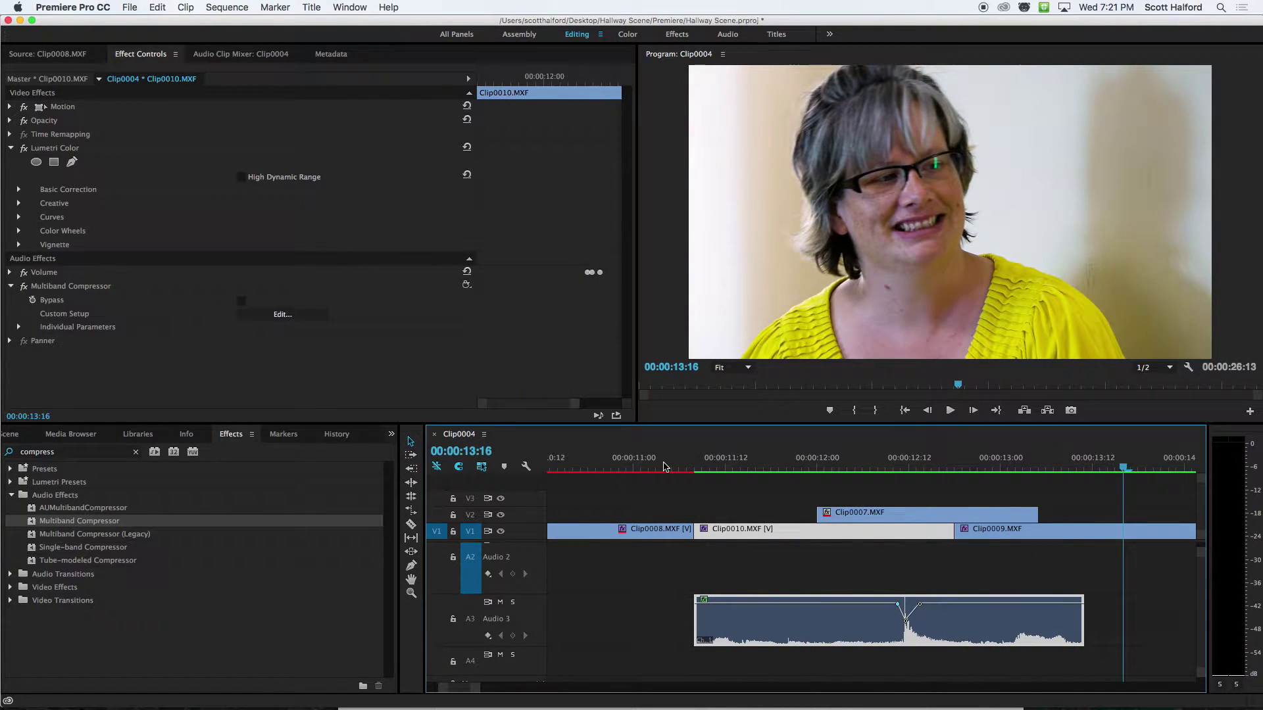
# Lengthen the volume ramp after the spike, lower the middle keyframe slightly, and play back the Clip0010.MXF audio on Audio 3
pyautogui.moveTo(919, 603); pyautogui.dragTo(925, 604)
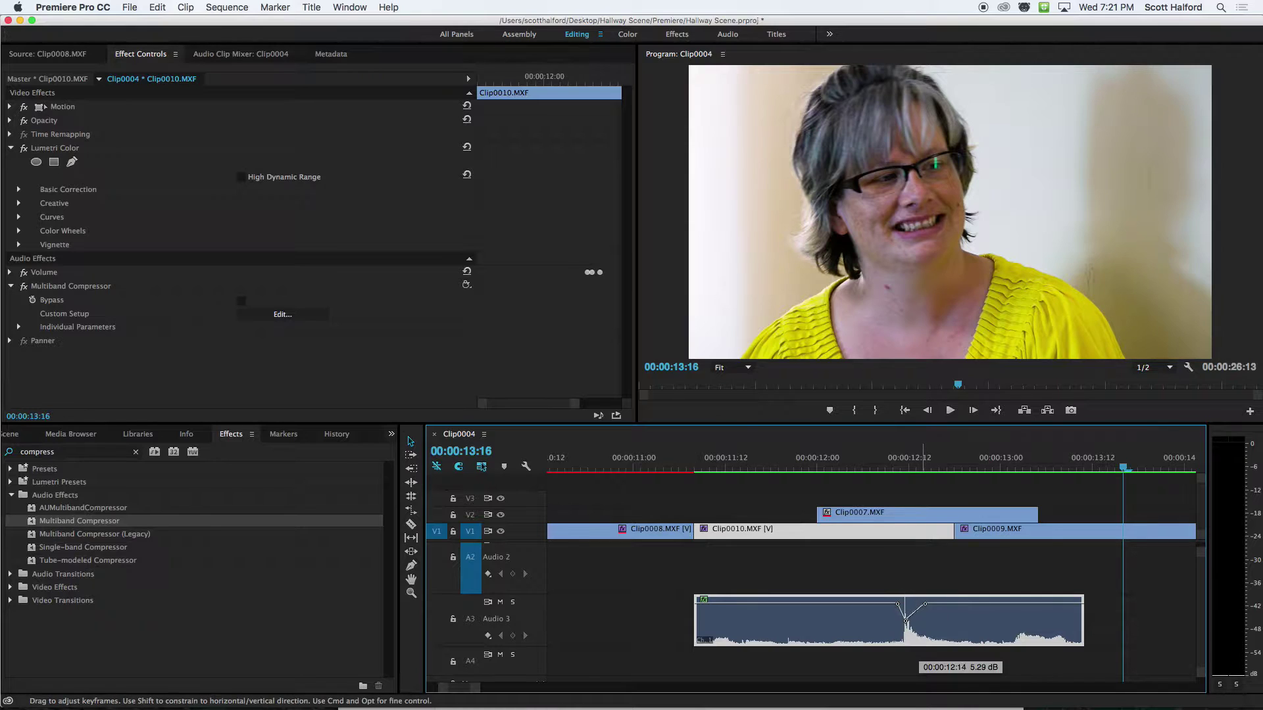
pyautogui.click(906, 623)
pyautogui.moveTo(906, 623); pyautogui.dragTo(906, 624)
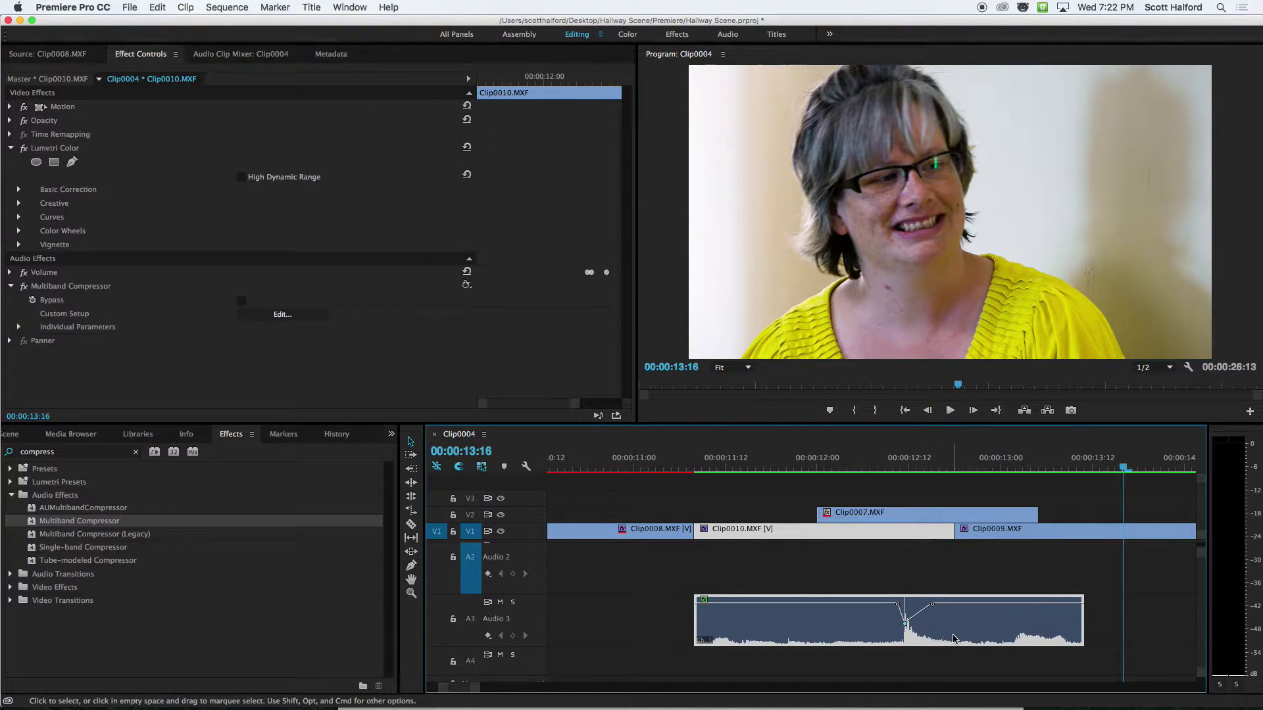
pyautogui.click(673, 467)
pyautogui.press('space')
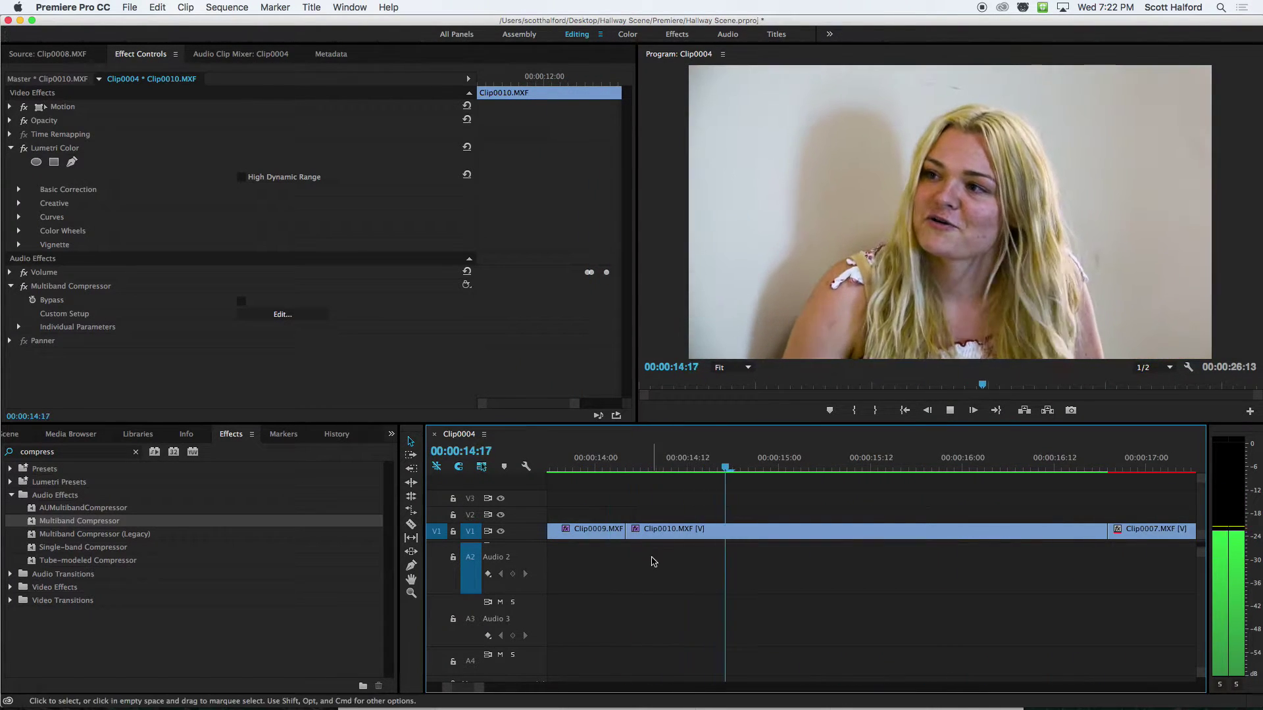
pyautogui.press('space')
# Raise the volume of the Clip0010.MXF audio on Audio 1 and play from before it into Clip0007.MXF to compare levels
pyautogui.scroll(2, 610, 600)
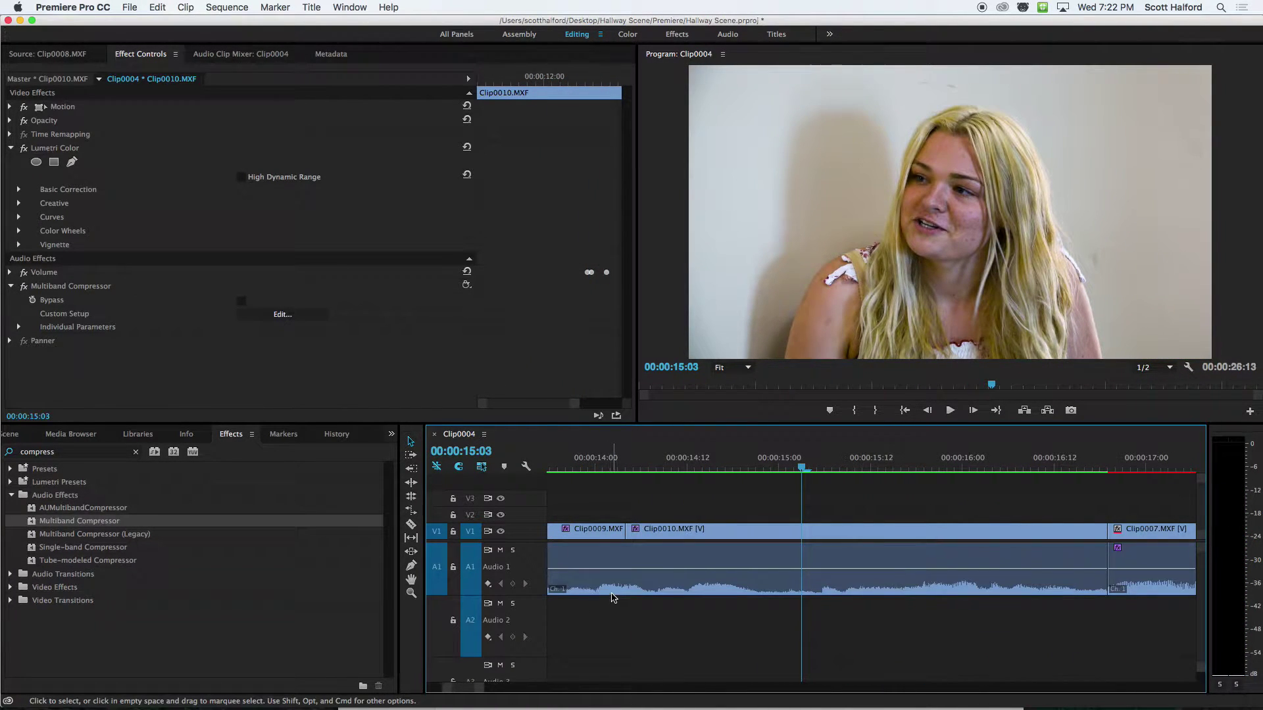
pyautogui.press('-')
pyautogui.press('-')
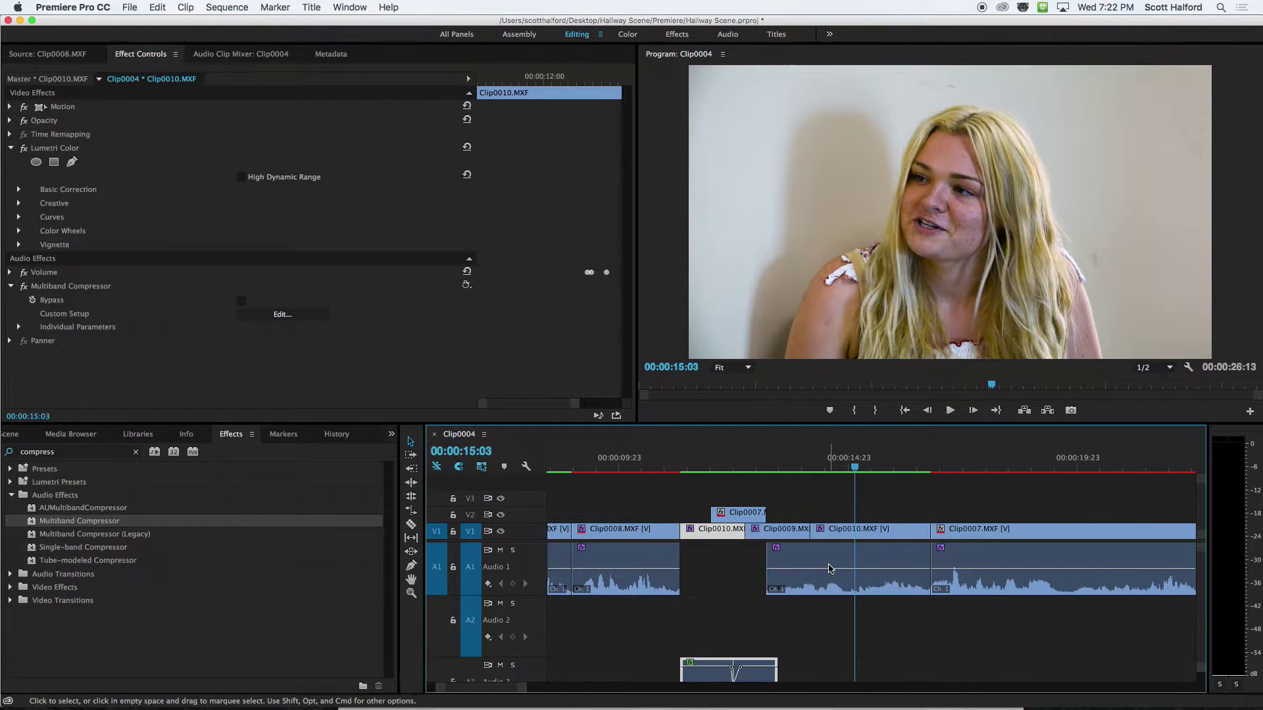
pyautogui.moveTo(830, 569); pyautogui.dragTo(830, 558)
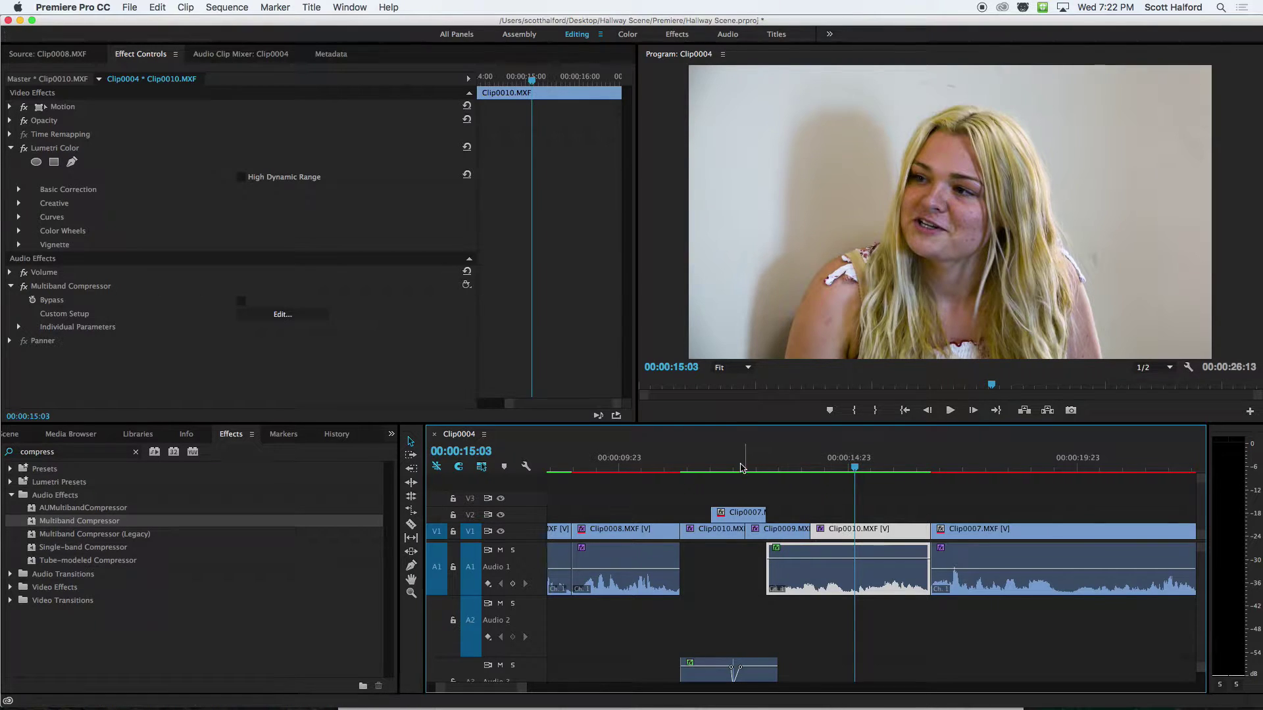
pyautogui.click(729, 459)
pyautogui.press('space')
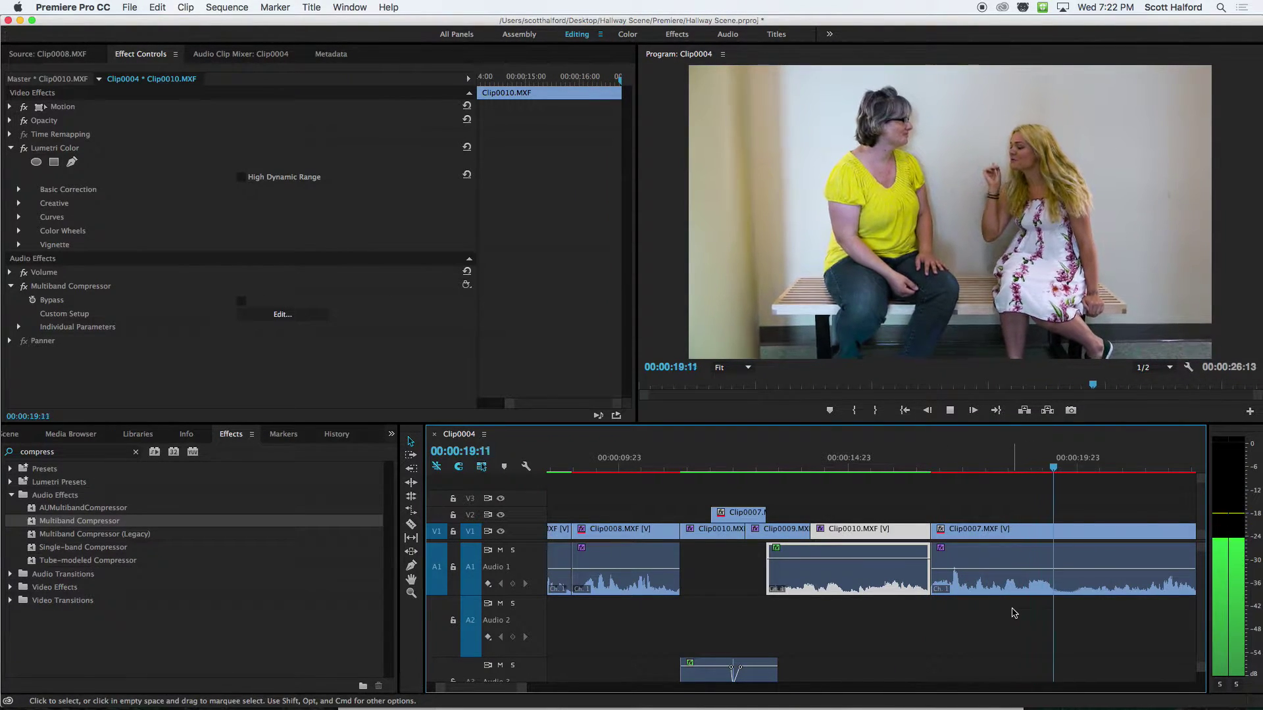
pyautogui.press('space')
# Add four volume keyframes to the Clip0007.MXF audio on Audio 1, two on each side of its quiet middle section
pyautogui.moveTo(474, 687); pyautogui.dragTo(480, 688)
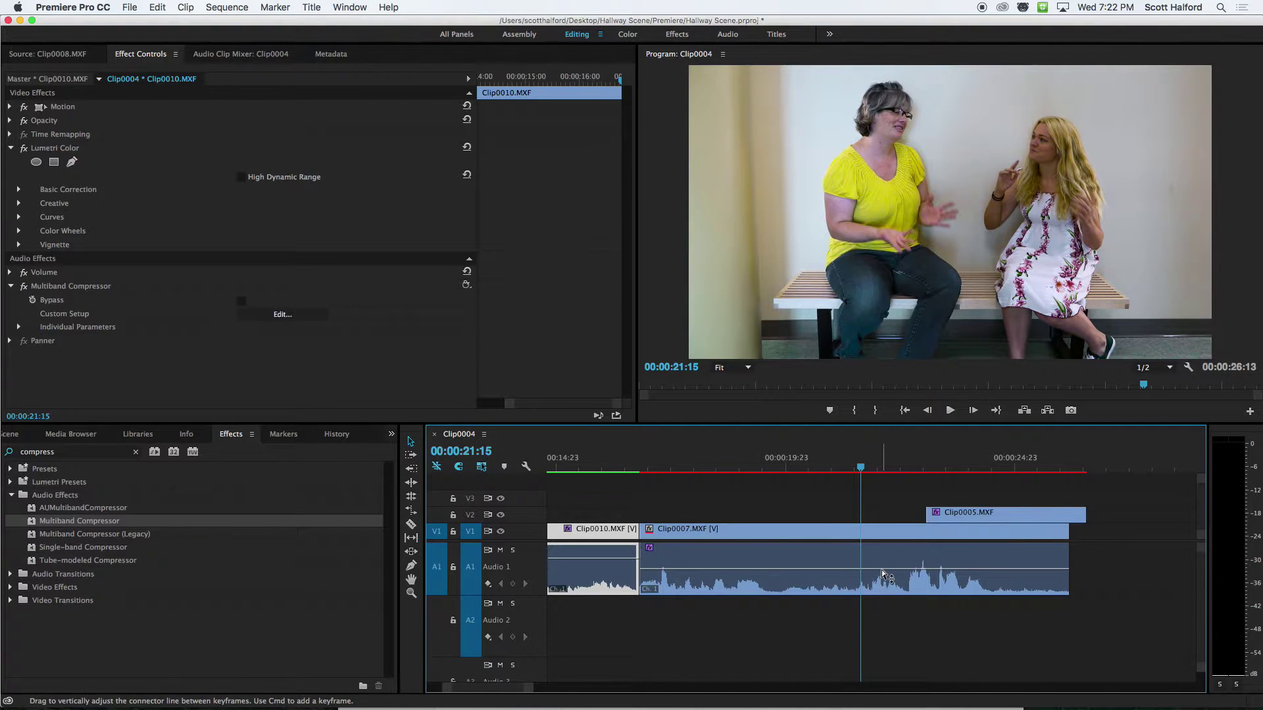
pyautogui.moveTo(882, 571)
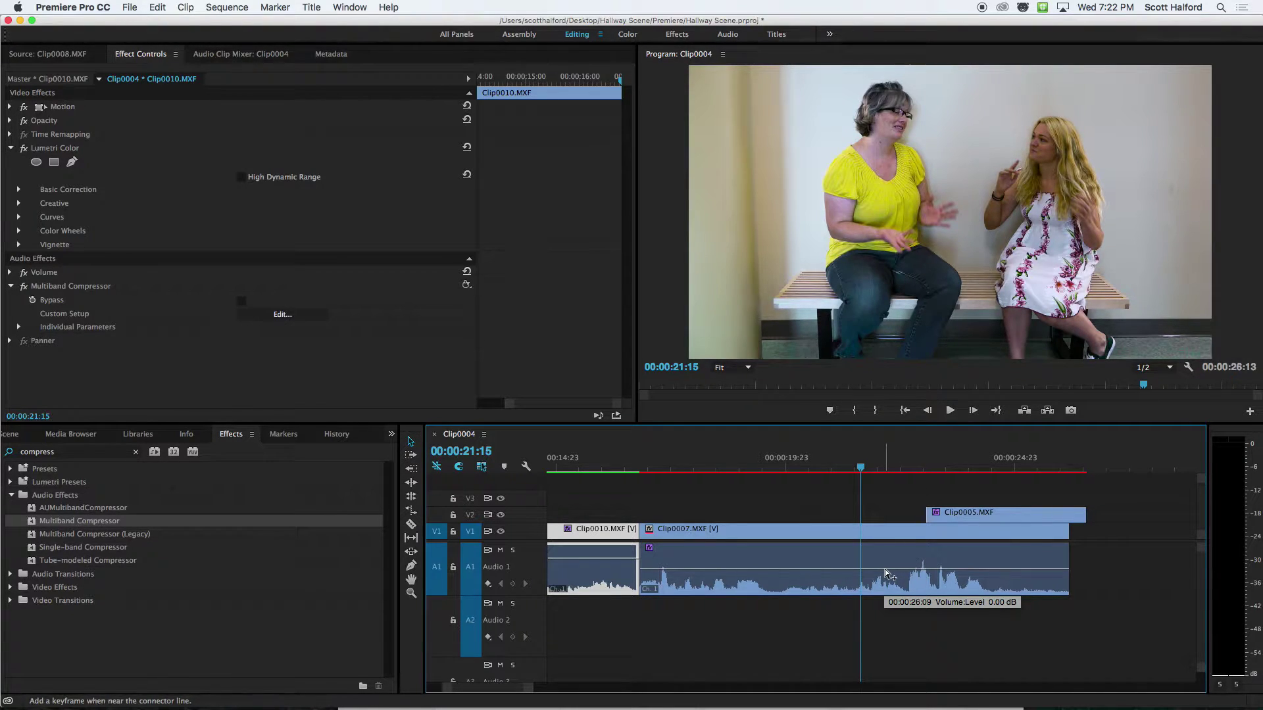
pyautogui.keyDown('super'); pyautogui.click(885, 570); pyautogui.keyUp('super')
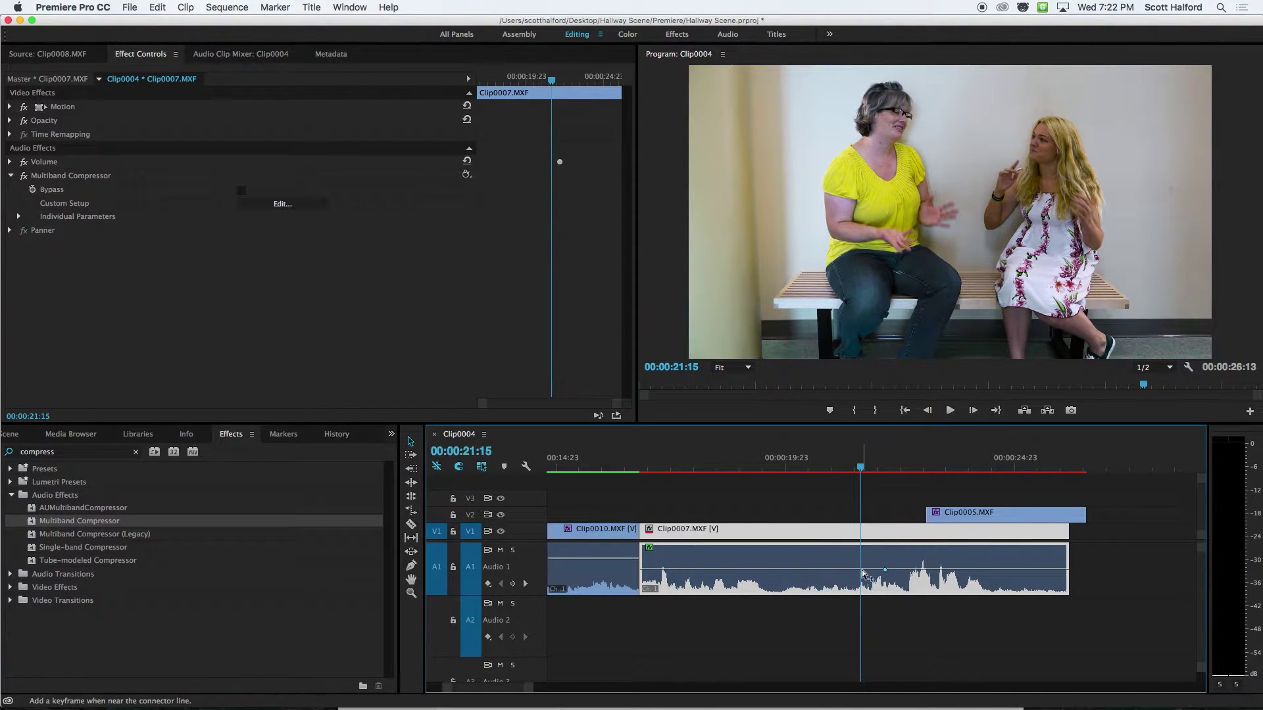
pyautogui.keyDown('super'); pyautogui.click(863, 570); pyautogui.keyUp('super')
pyautogui.keyDown('super'); pyautogui.click(722, 570); pyautogui.keyUp('super')
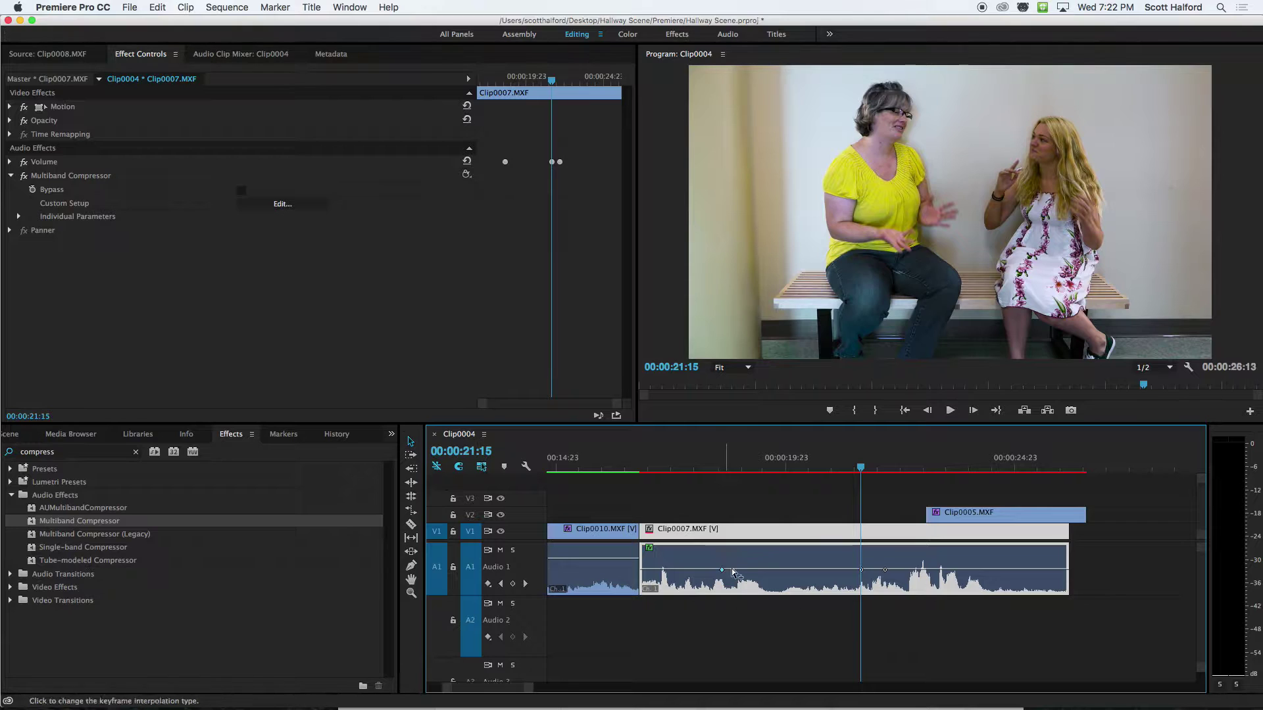
pyautogui.keyDown('super'); pyautogui.click(751, 570); pyautogui.keyUp('super')
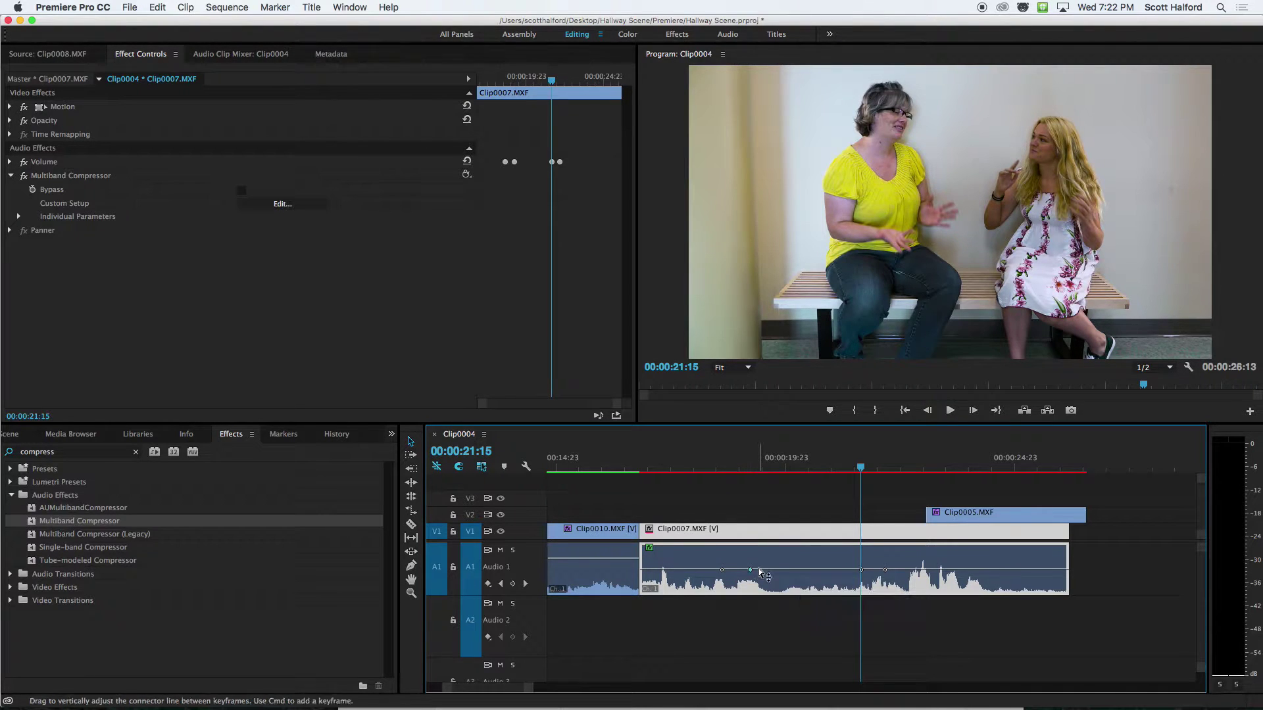
# Move the first Clip0007.MXF volume keyframe back to just after the opening peak and raise the volume between the two middle keyframes
pyautogui.click(884, 570)
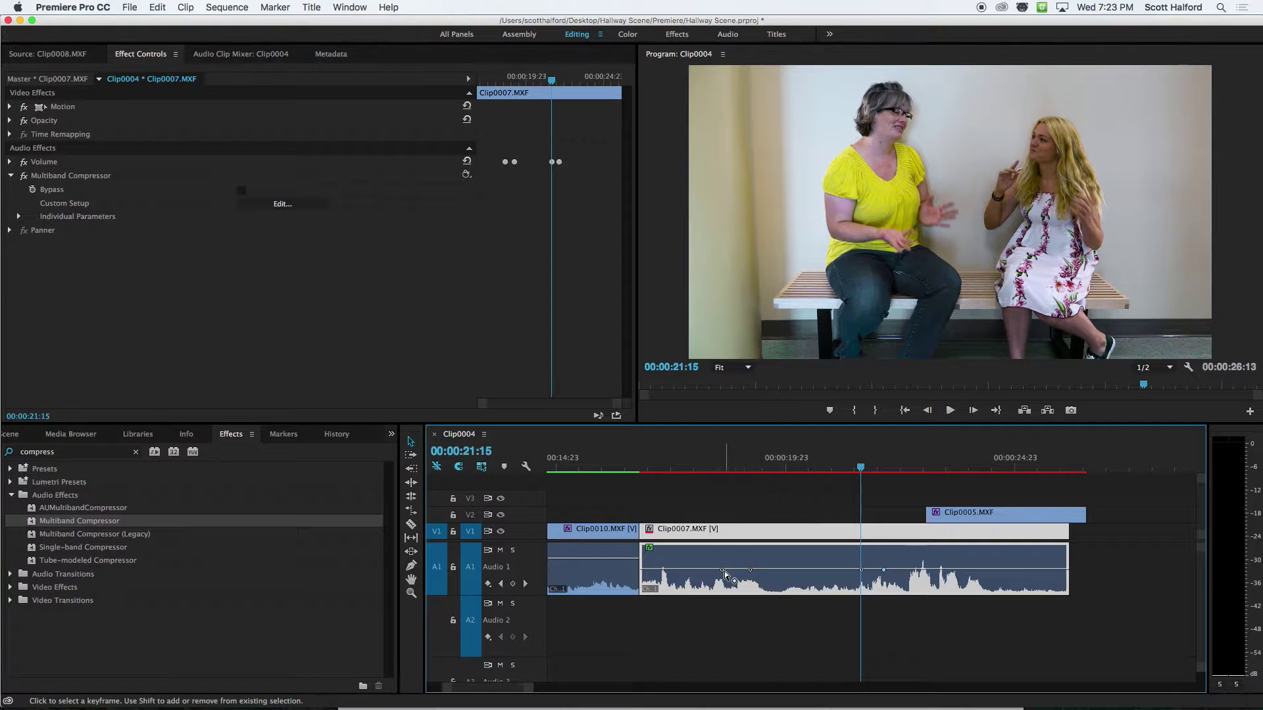
pyautogui.moveTo(722, 570); pyautogui.dragTo(669, 570)
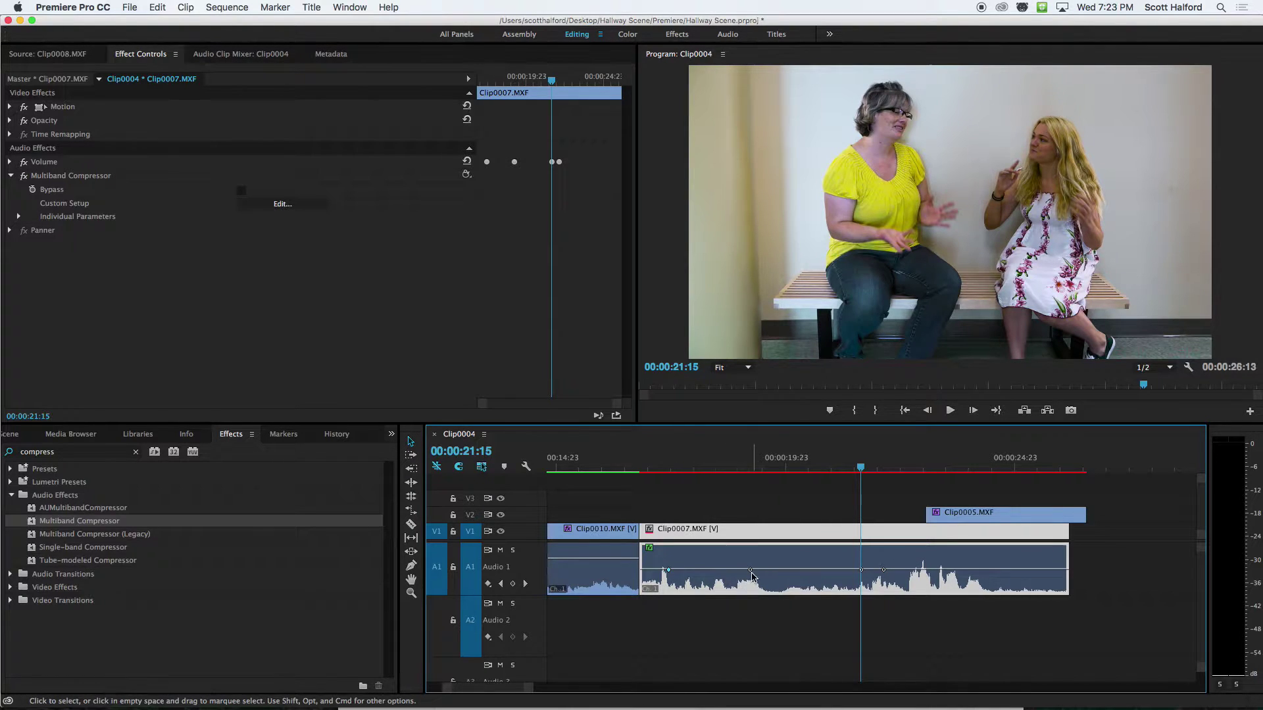
pyautogui.click(750, 571)
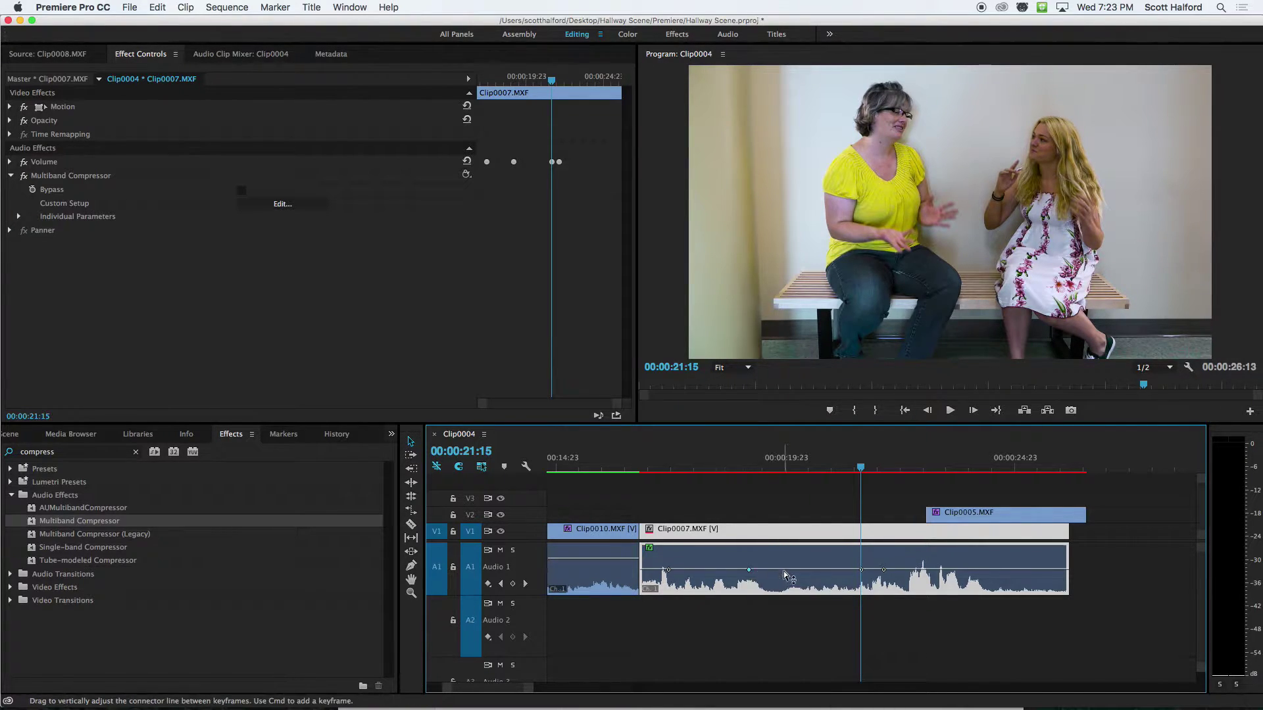
pyautogui.moveTo(796, 570); pyautogui.dragTo(797, 559)
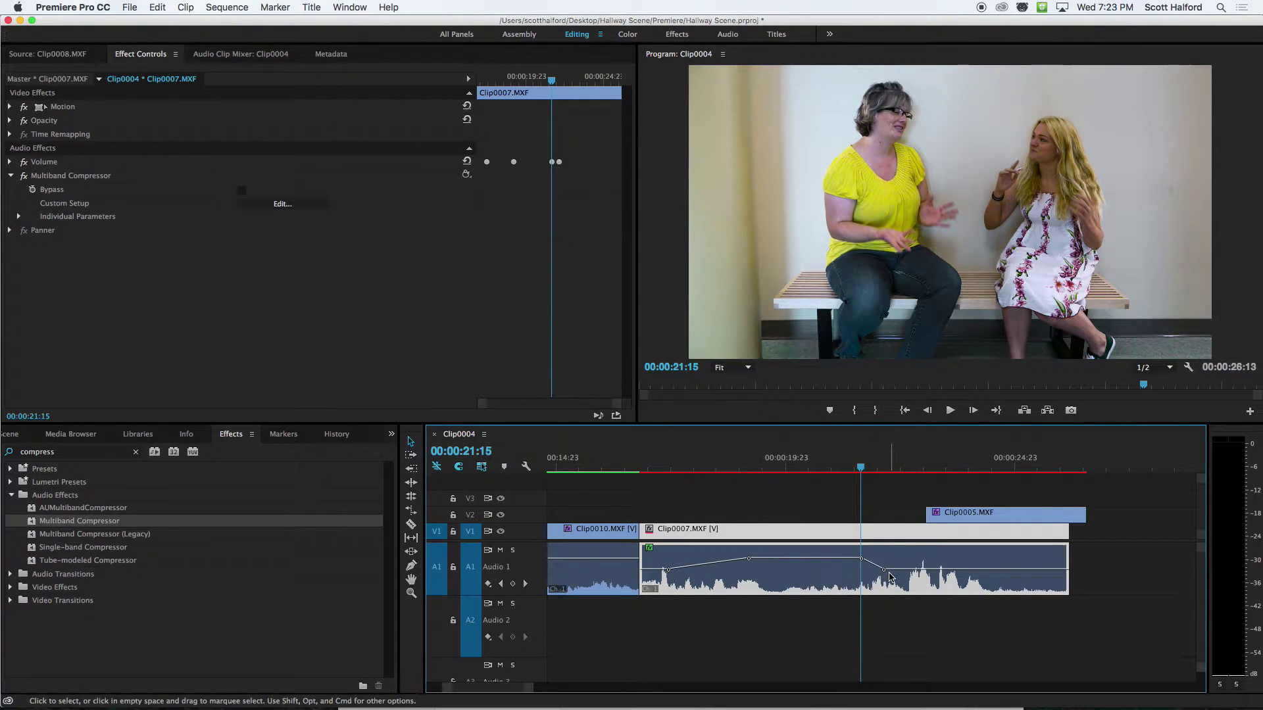
# Play Clip0007.MXF from its start and again from 00:00:17:07 to check the keyframed volume changes
pyautogui.click(646, 463)
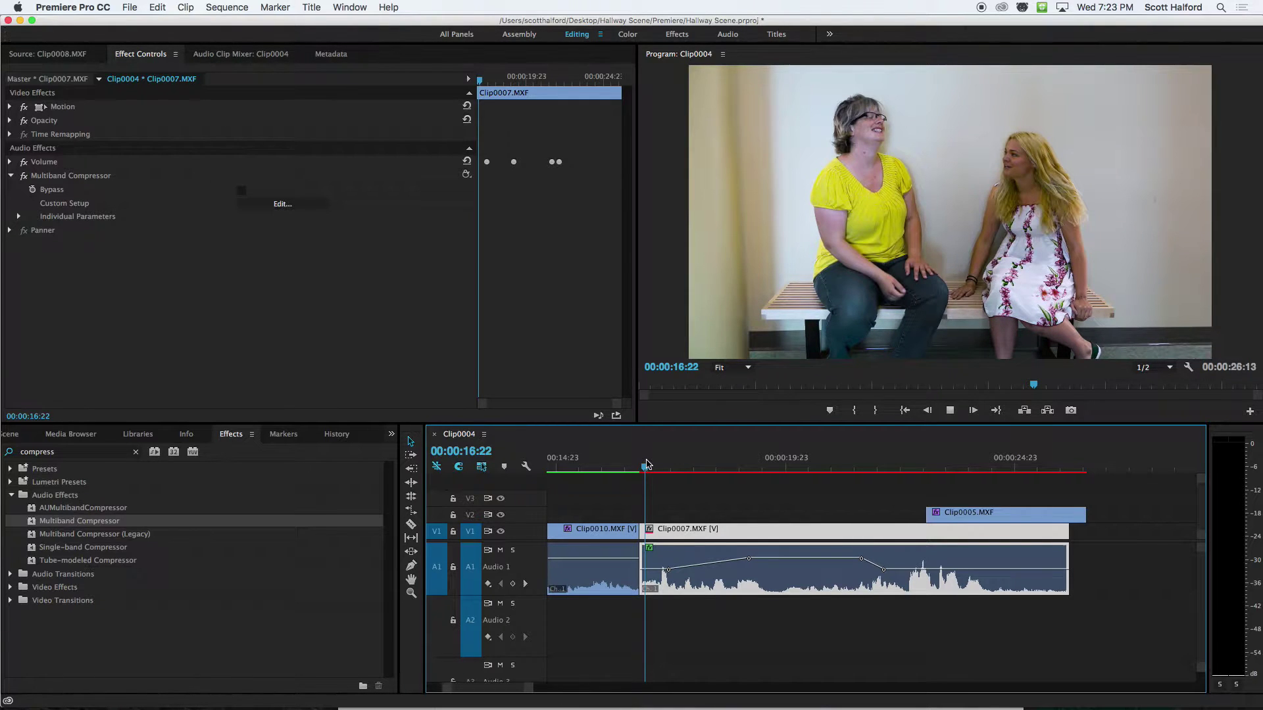
pyautogui.press('space')
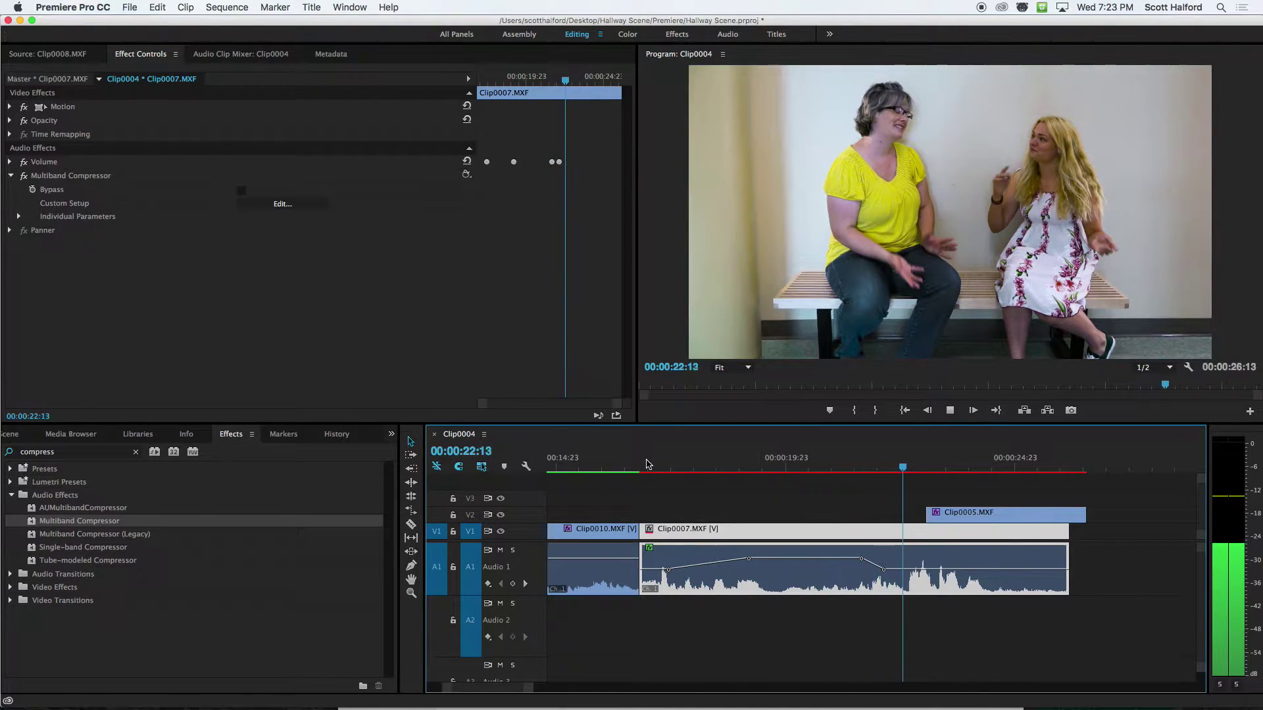
pyautogui.press('space')
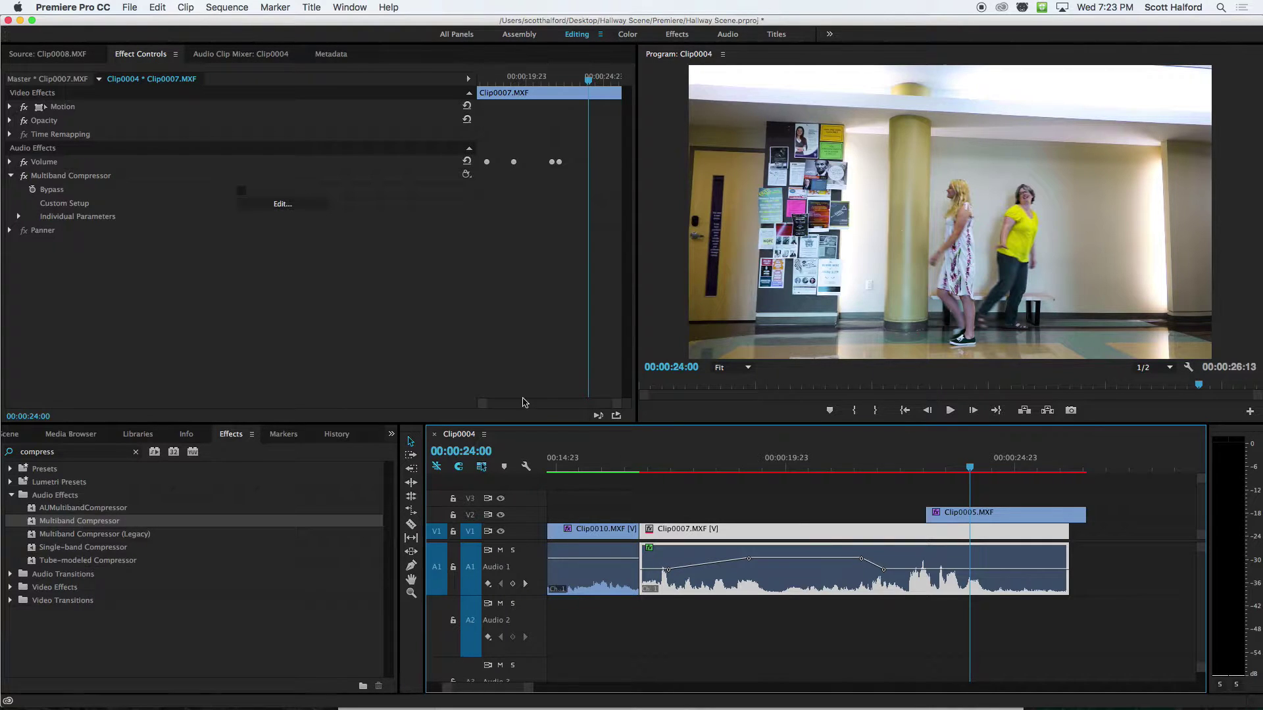
pyautogui.click(662, 468)
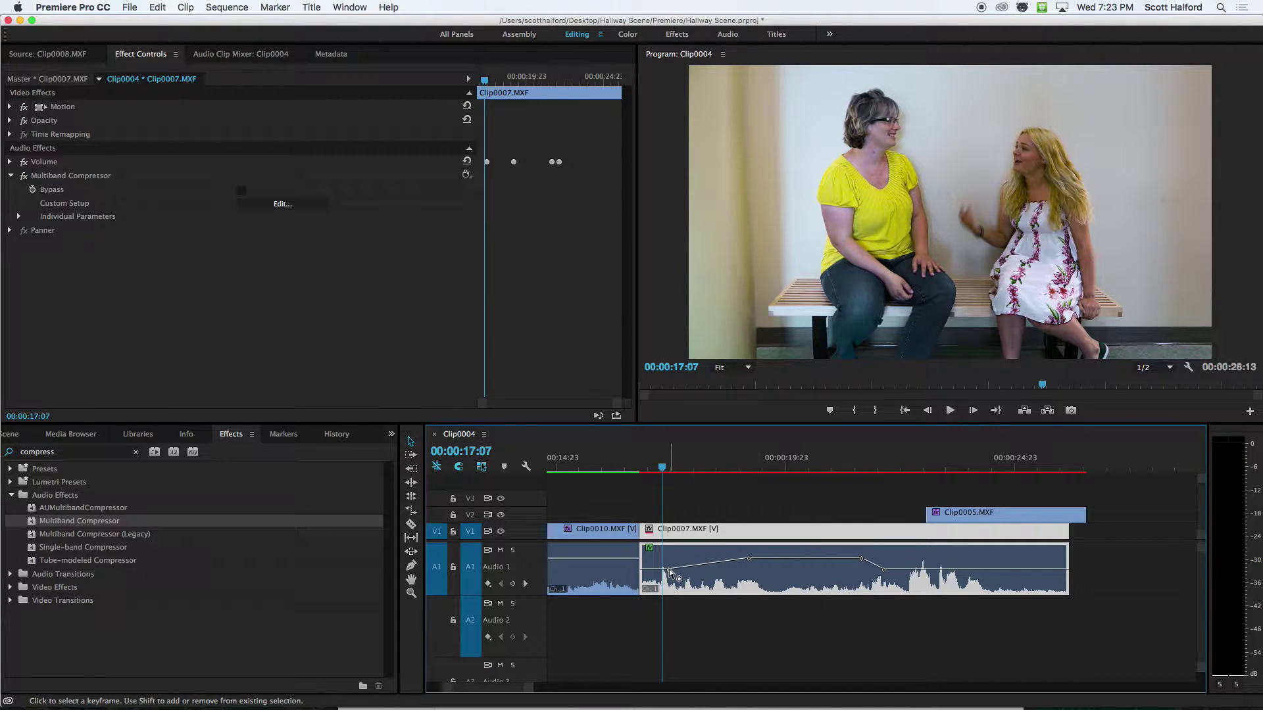
pyautogui.moveTo(669, 571)
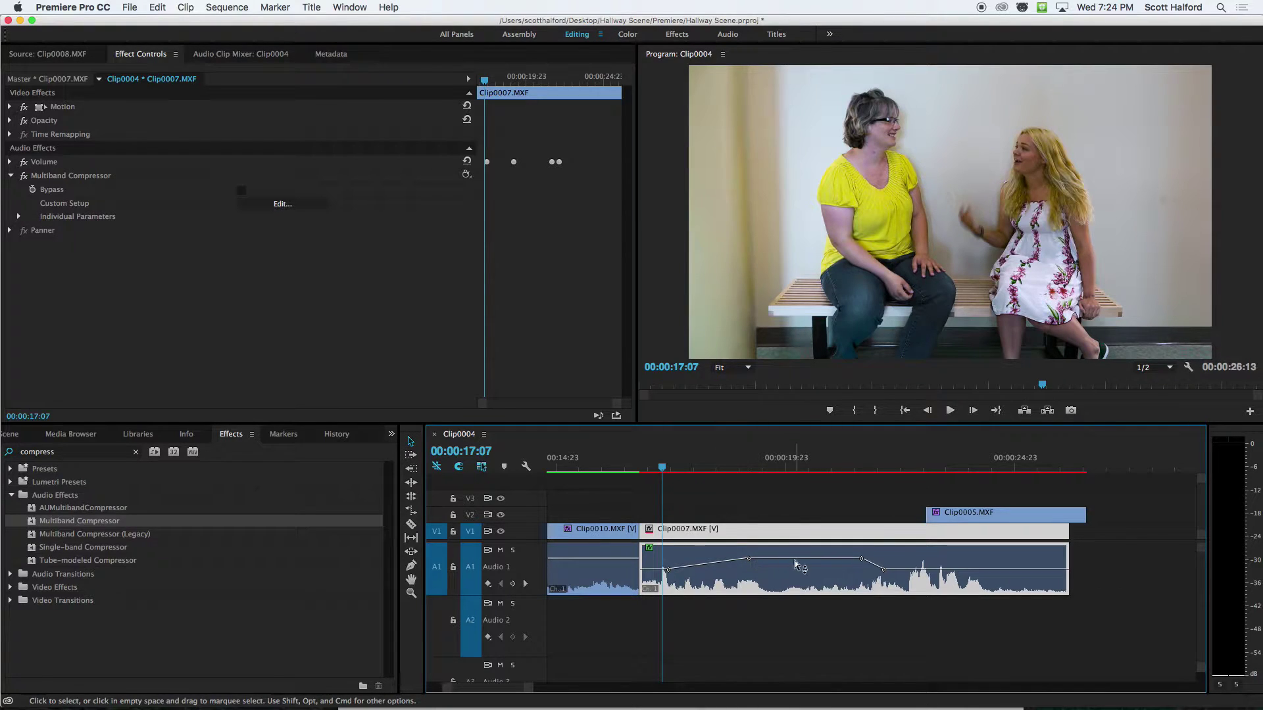
pyautogui.moveTo(791, 558)
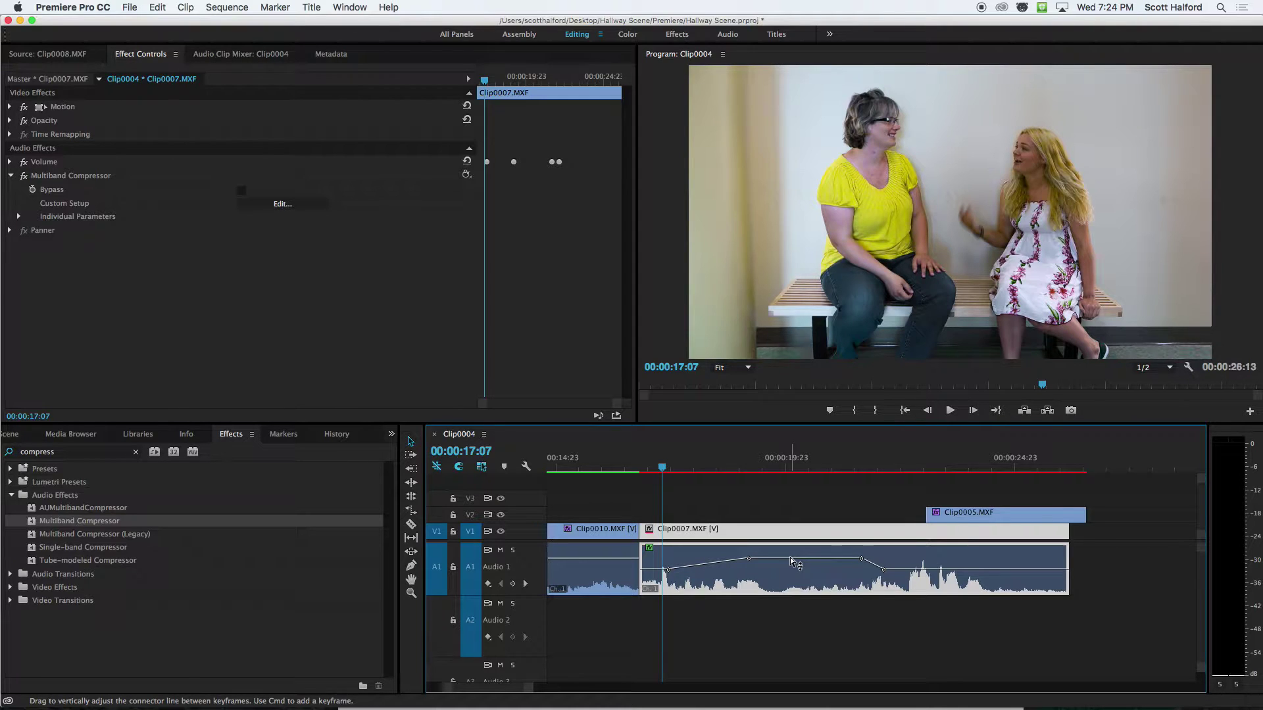
pyautogui.press('space')
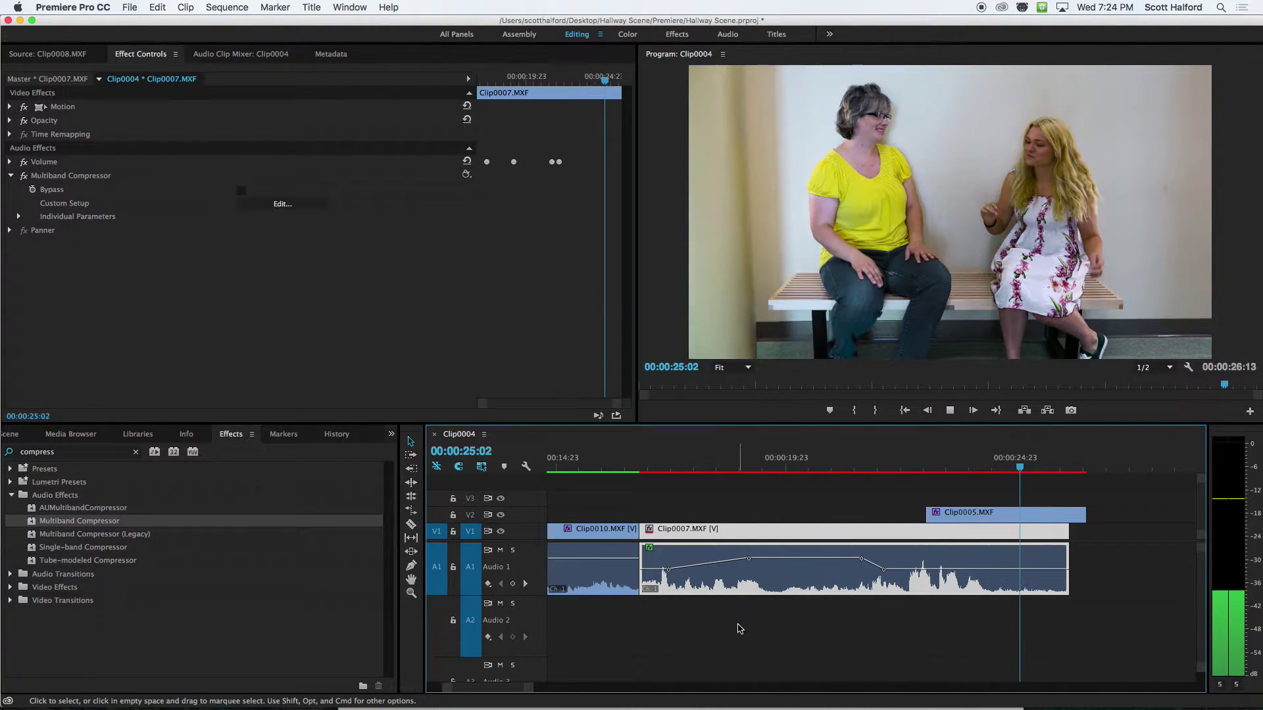
pyautogui.press('space')
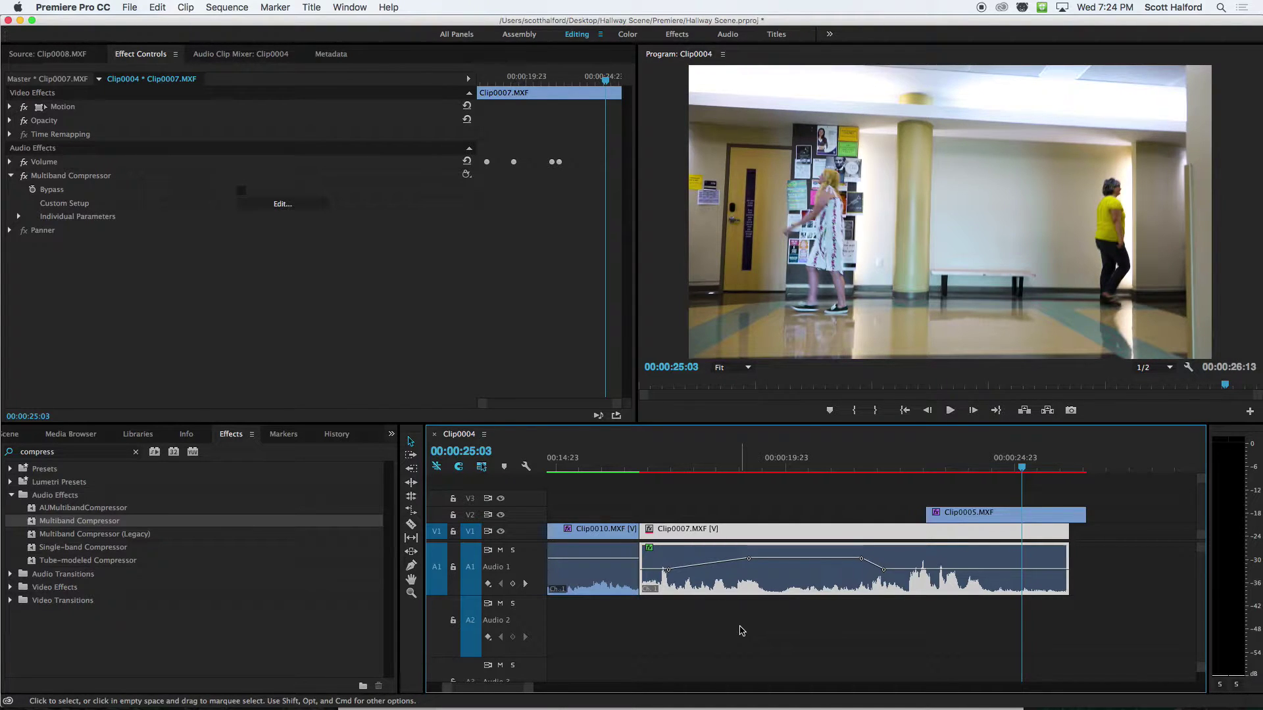
pyautogui.moveTo(500, 687)
pyautogui.mouseDown()
pyautogui.moveTo(483, 689)
pyautogui.moveTo(495, 692)
pyautogui.mouseUp()
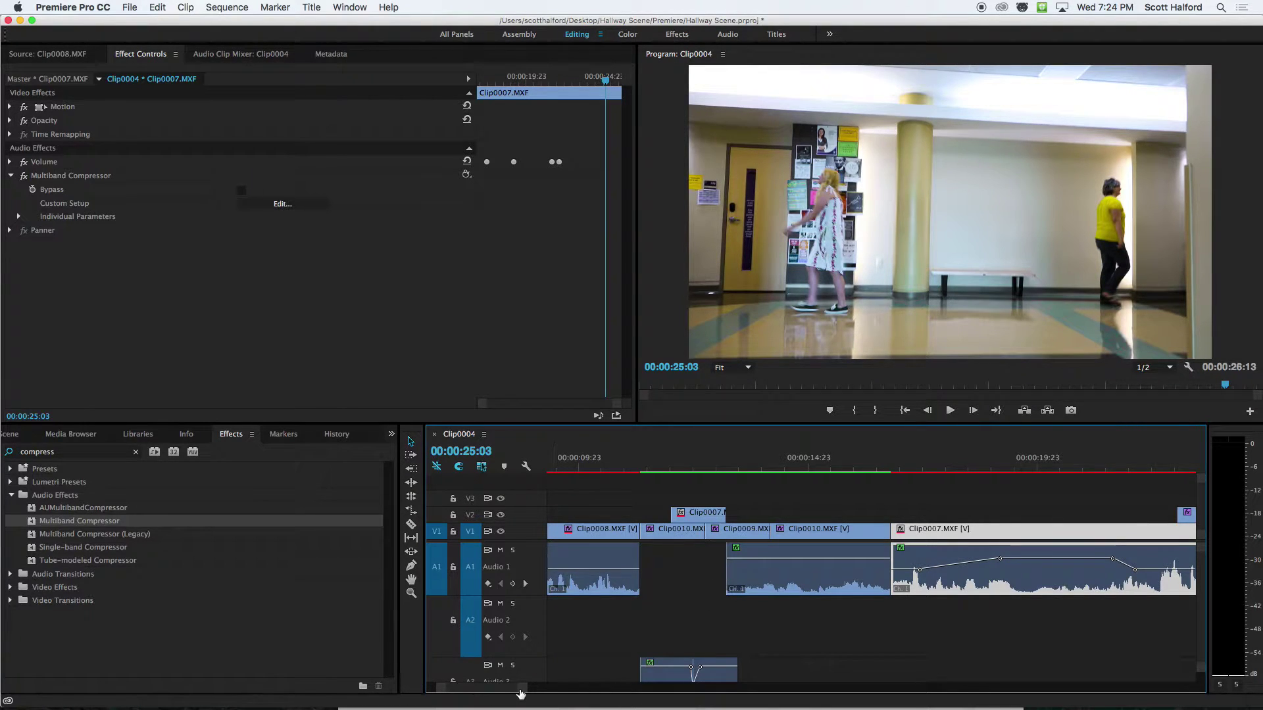
pyautogui.scroll(-2, 619, 633)
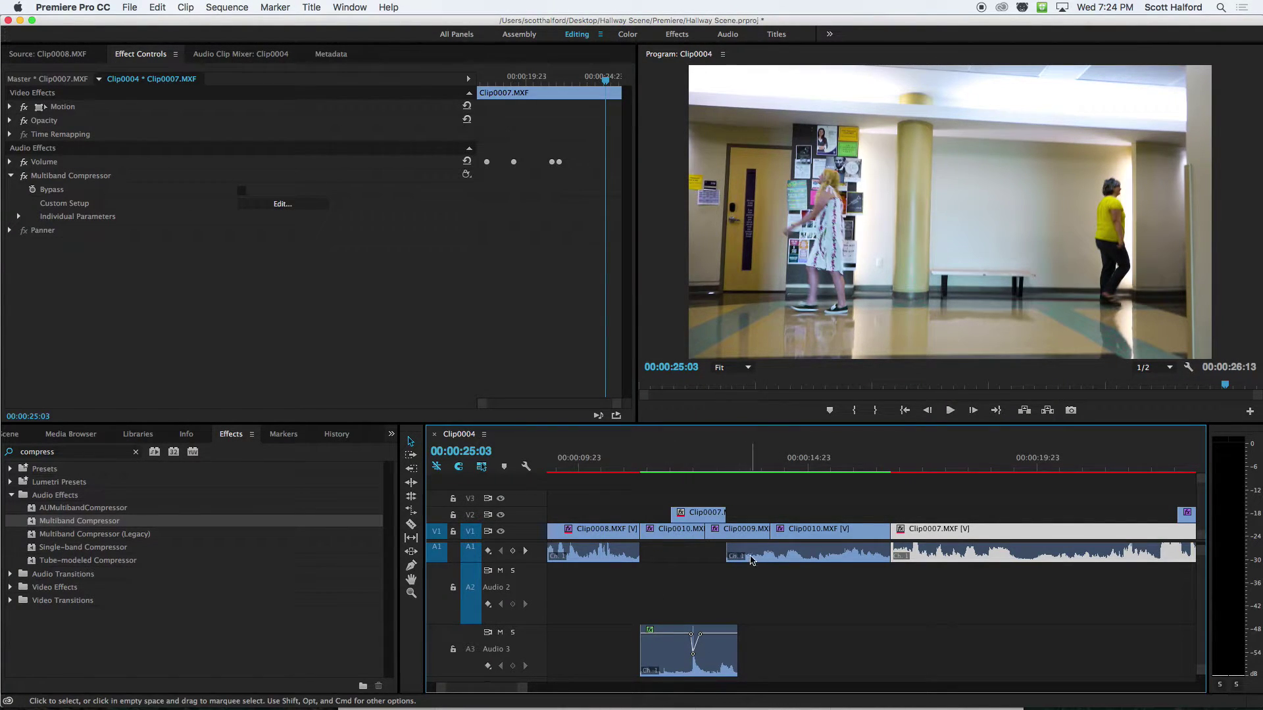
# Move the Clip0010.MXF audio from Audio 3 up to Audio 2, keeping its timing
pyautogui.scroll(1, 599, 563)
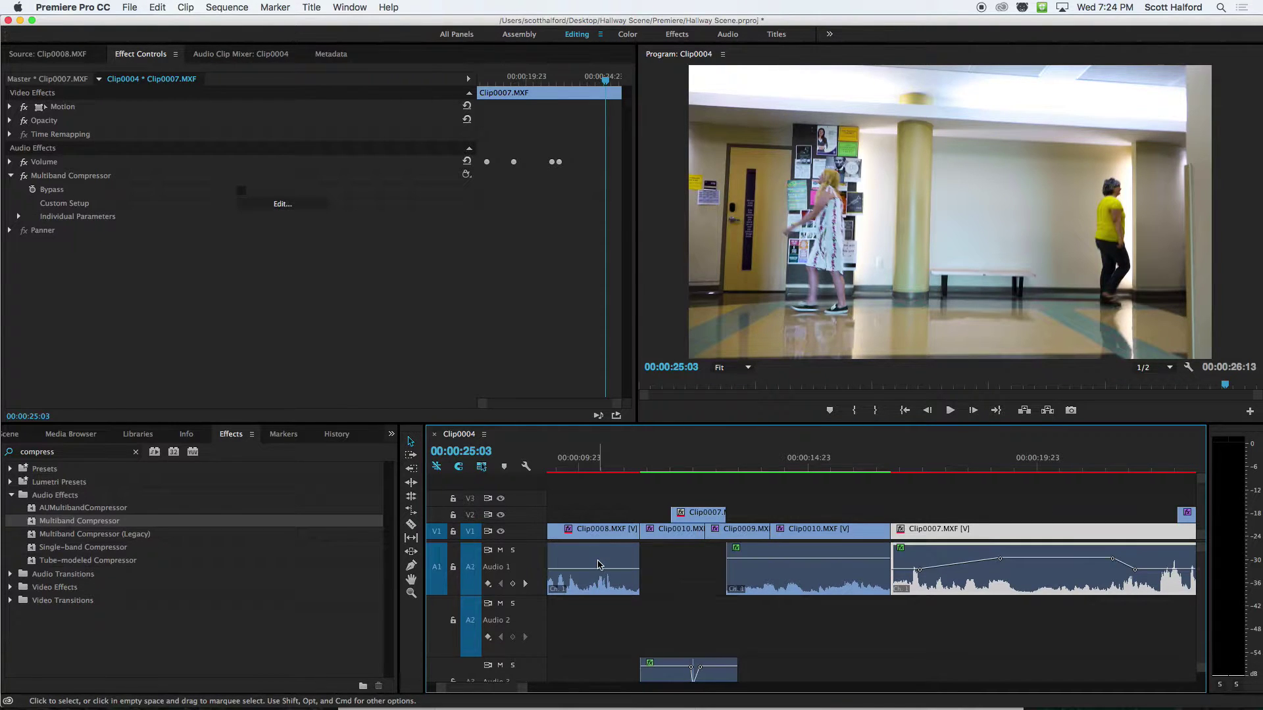
pyautogui.scroll(-1, 599, 564)
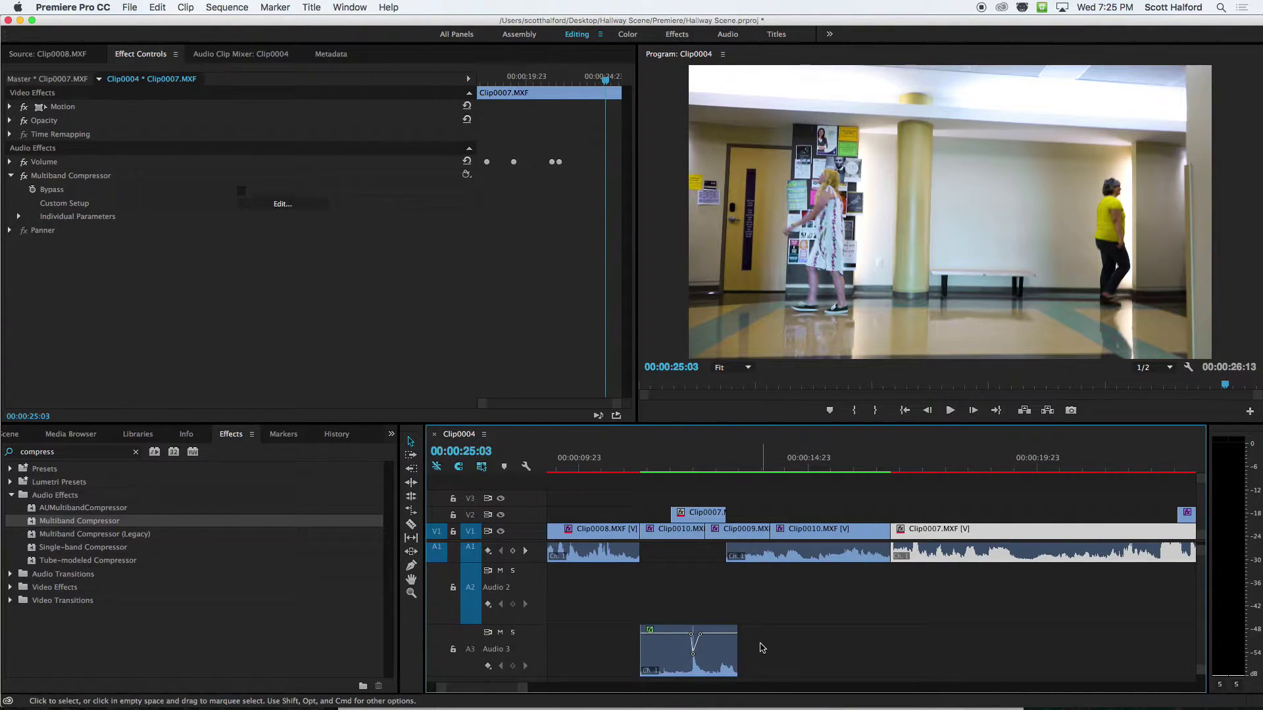
pyautogui.moveTo(703, 651); pyautogui.dragTo(709, 591)
pyautogui.scroll(1, 656, 579)
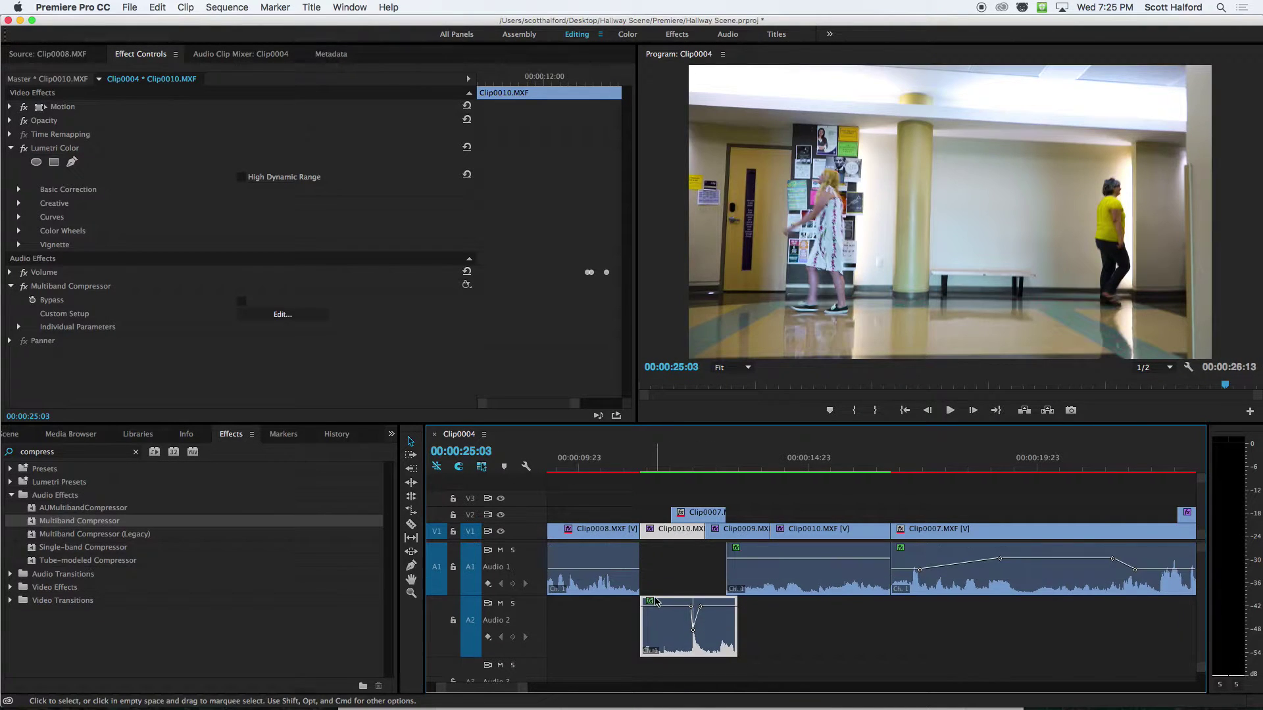
# Play the sequence from 00:00:09:12 to check the transitions from Clip0008.MXF through the Clip0010.MXF audio
pyautogui.click(644, 469)
pyautogui.click(573, 468)
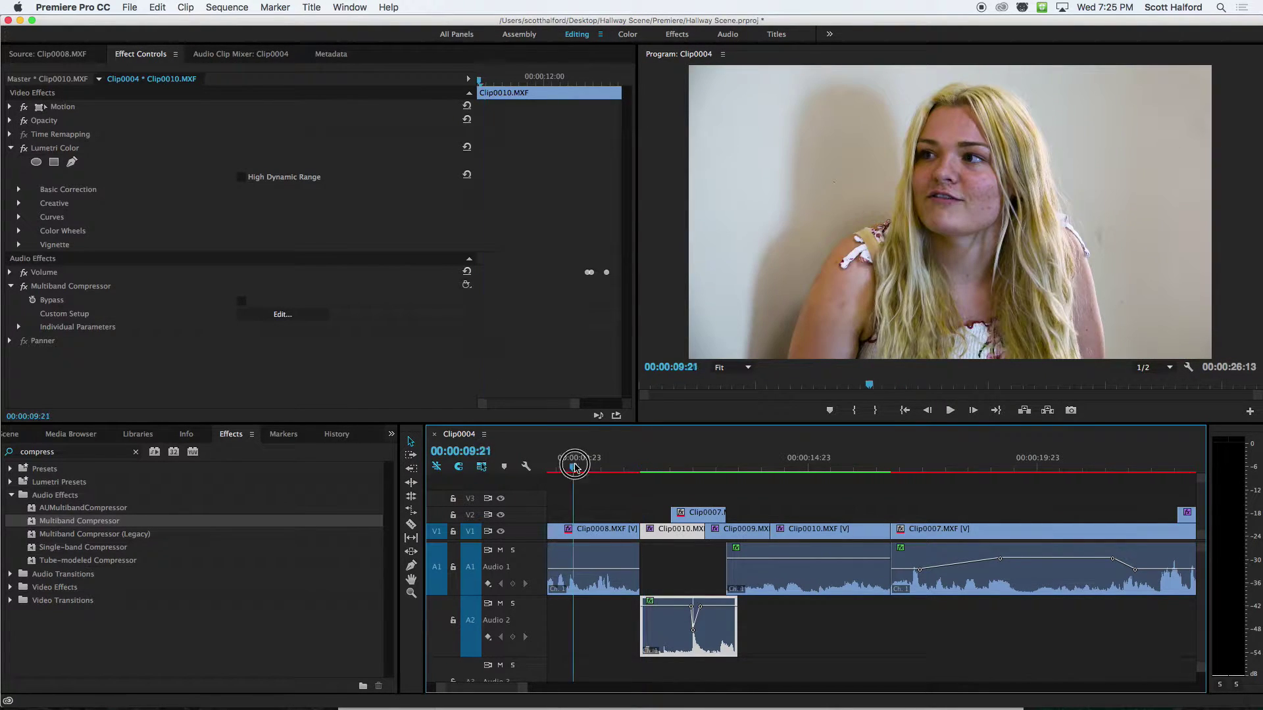
pyautogui.press('XF86AudioRaiseVolume')
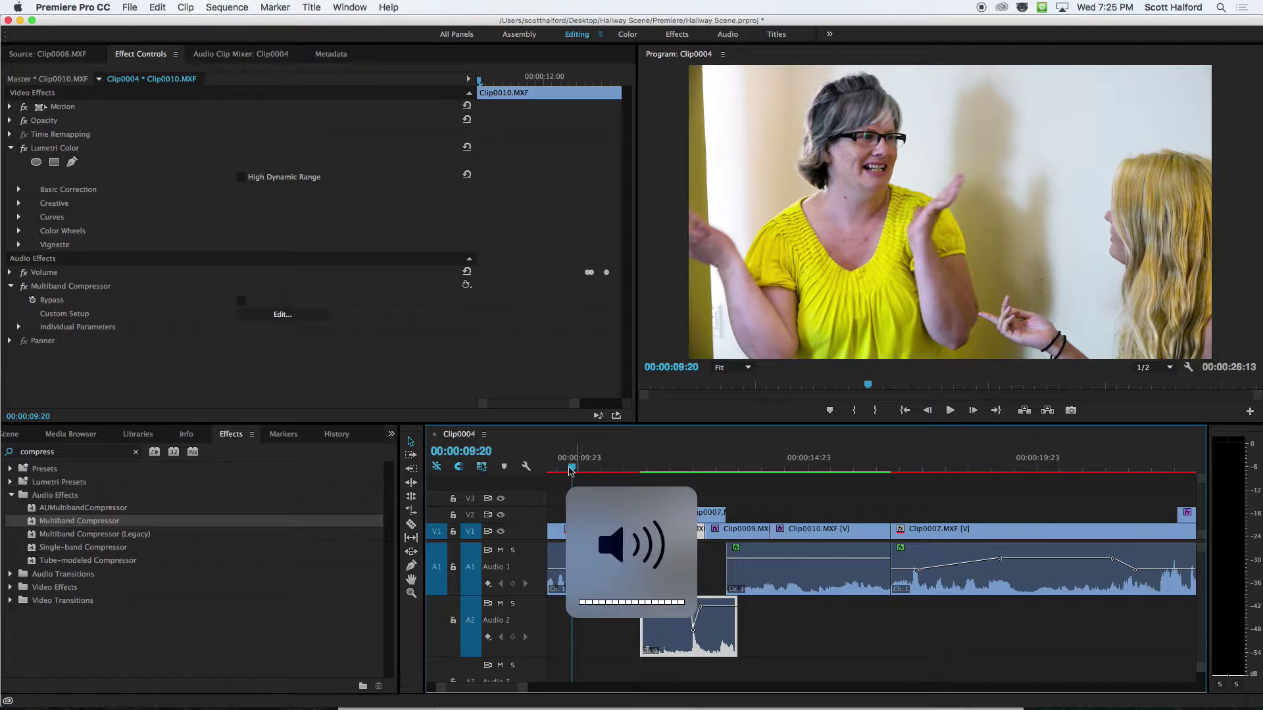
pyautogui.click(556, 468)
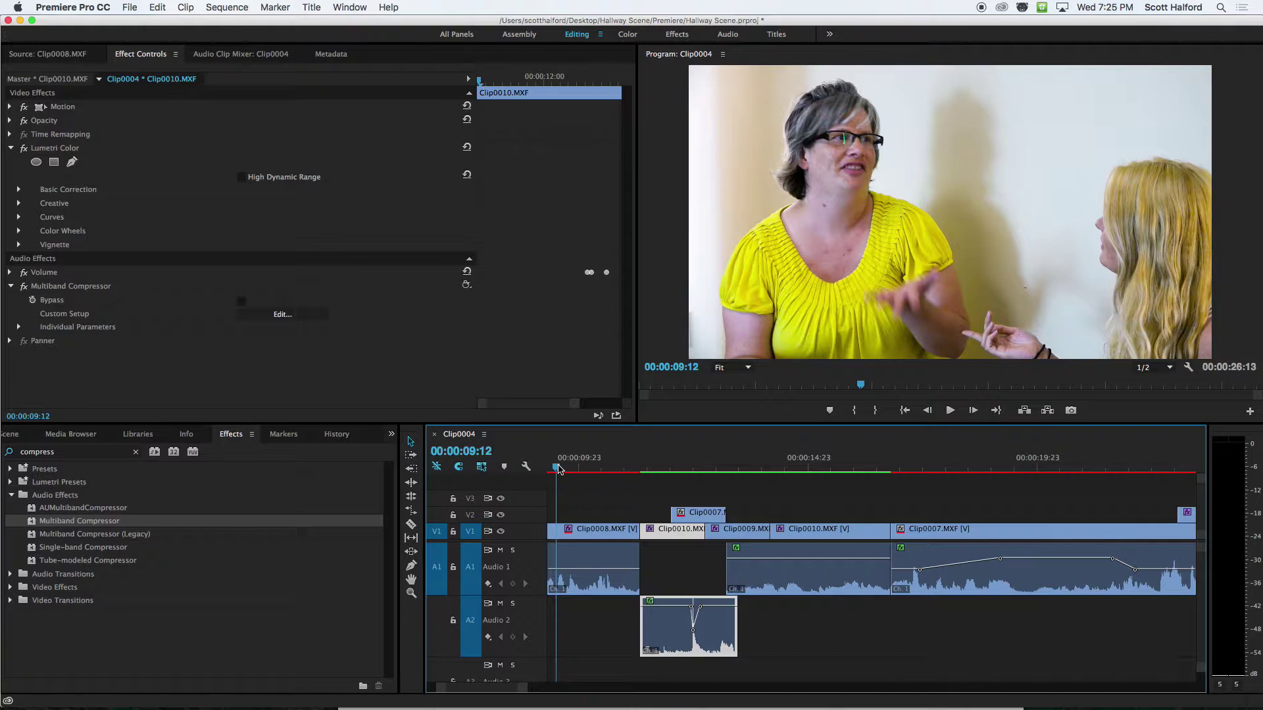
pyautogui.click(604, 531)
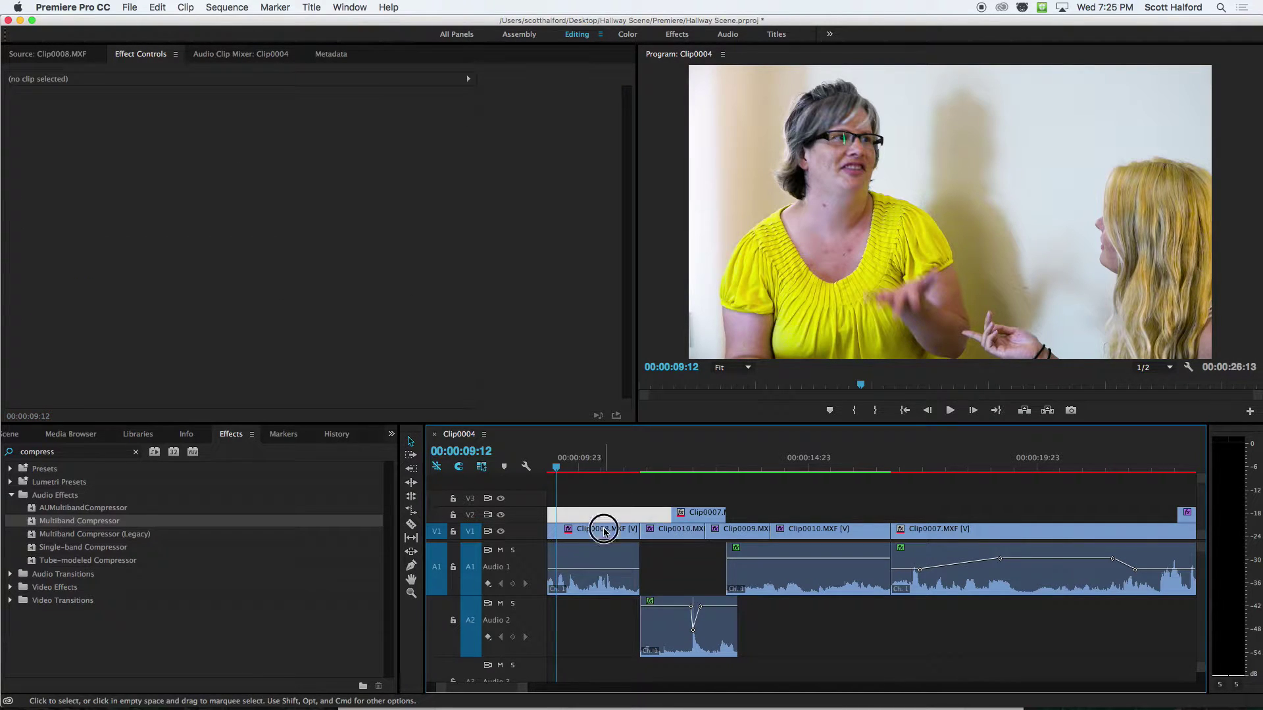
pyautogui.click(652, 530)
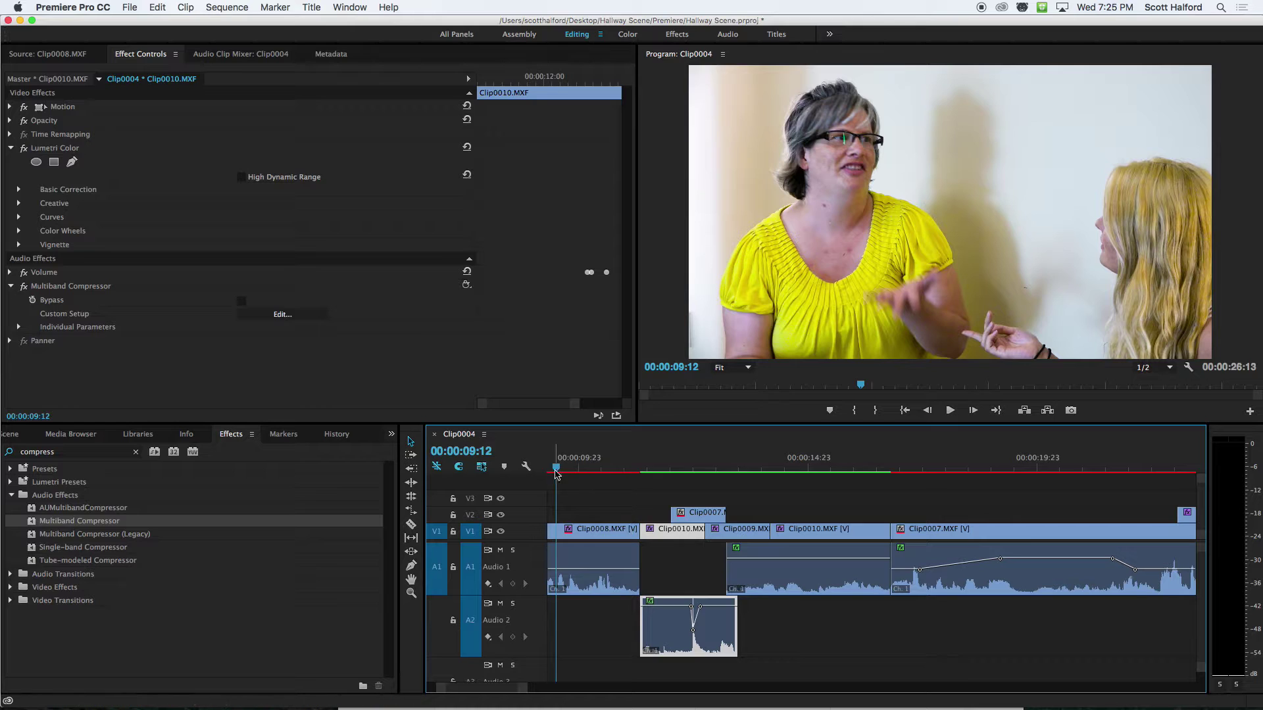
pyautogui.press('space')
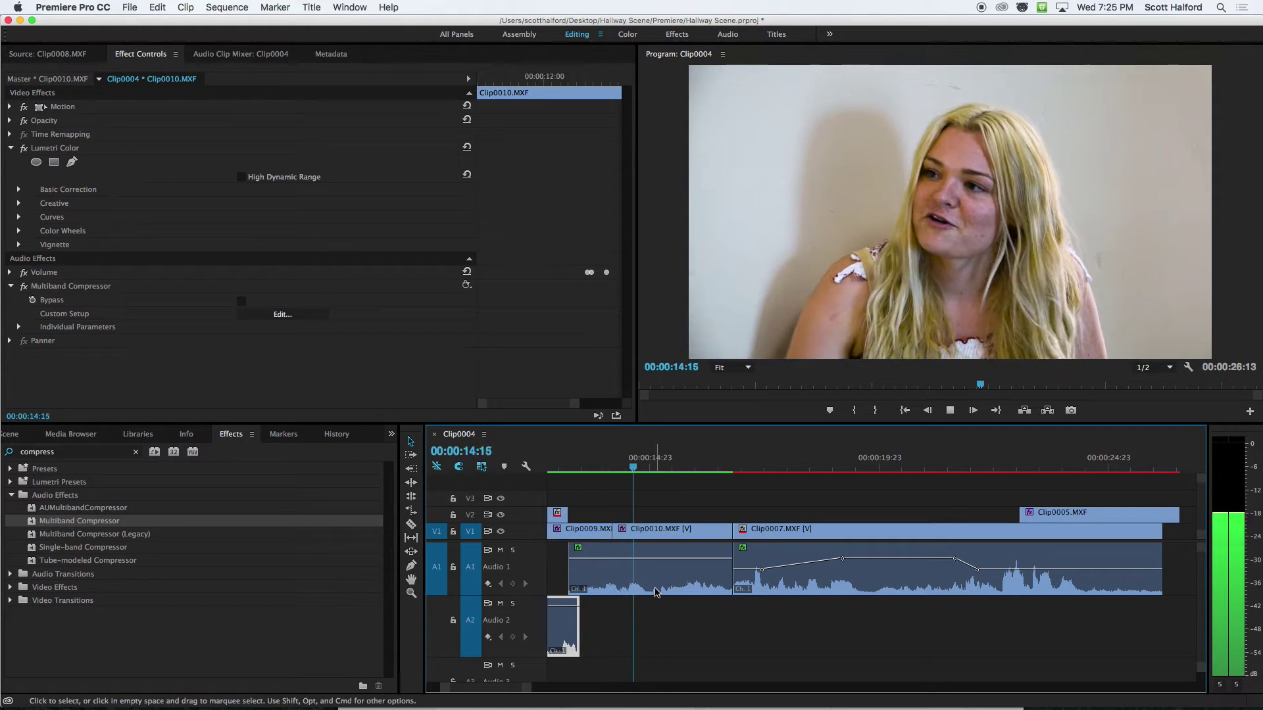
pyautogui.press('space')
# Overlap the audio at the first cut by extending the end of Clip0008.MXF to 00:00:11:10 and starting the Audio 2 Clip0010.MXF clip earlier
pyautogui.moveTo(495, 688); pyautogui.dragTo(489, 687)
pyautogui.click(668, 469)
pyautogui.press('=')
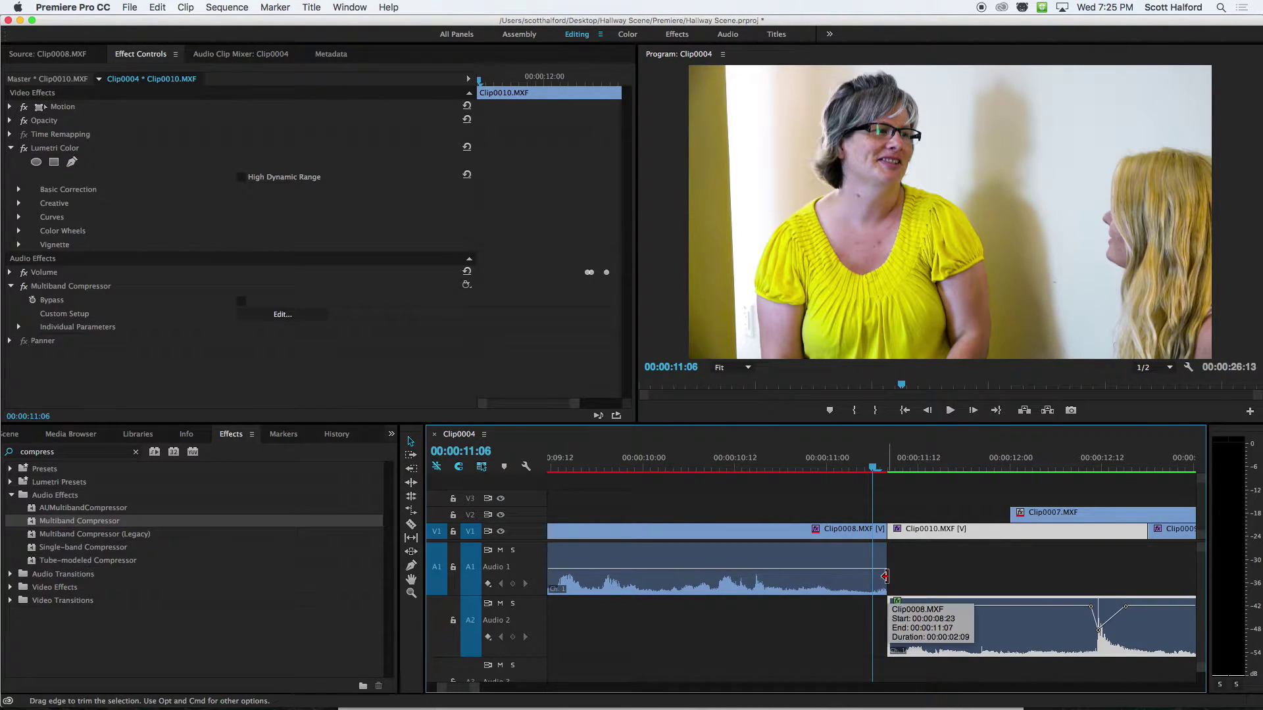
pyautogui.click(851, 579)
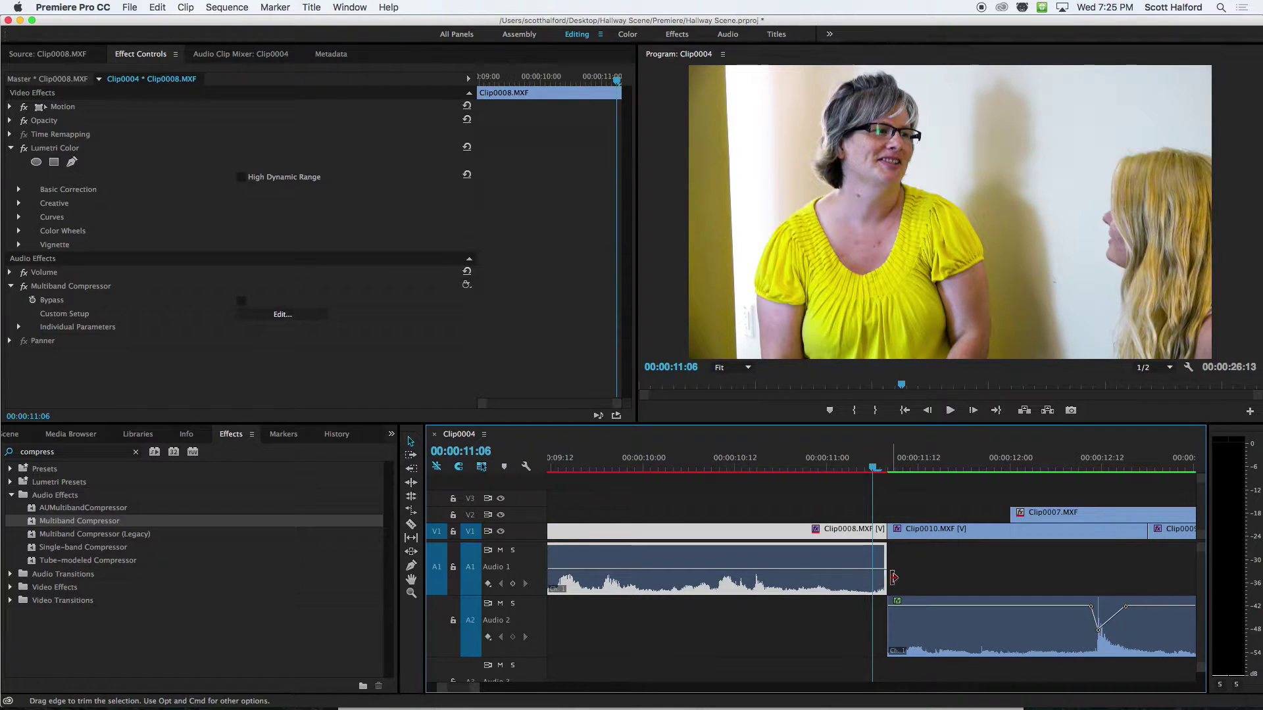
pyautogui.moveTo(884, 580); pyautogui.dragTo(909, 579)
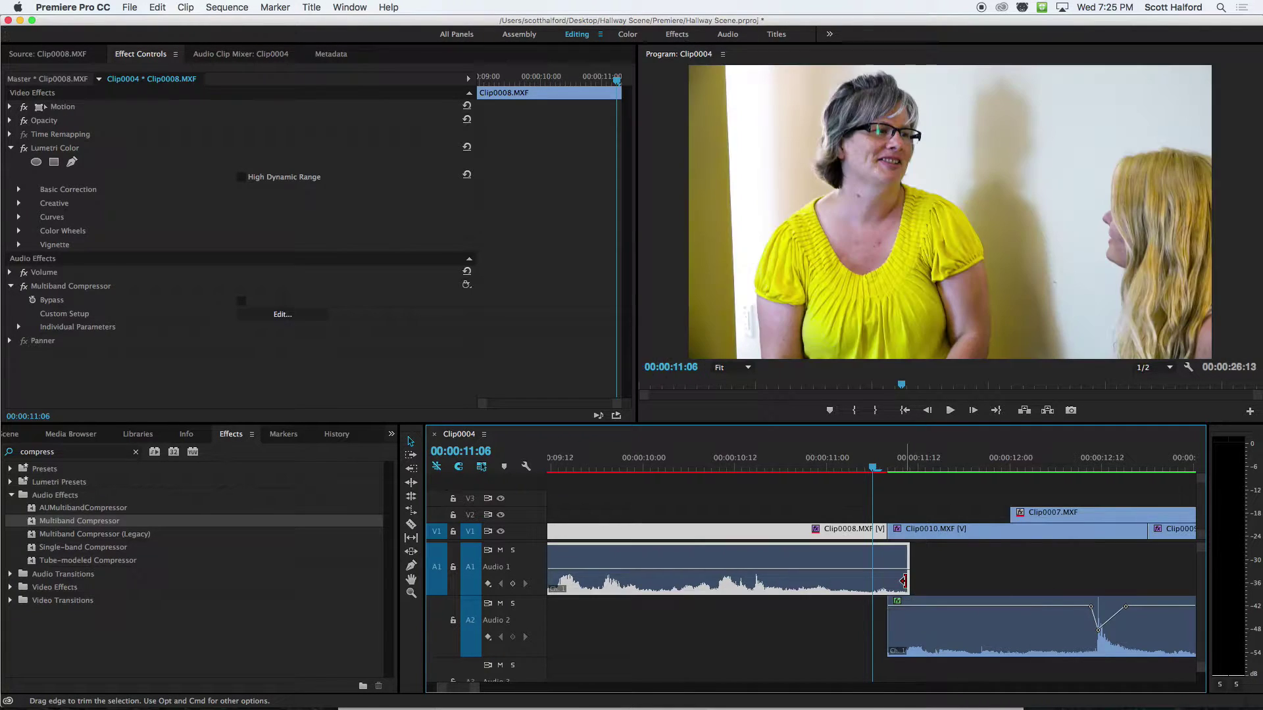
pyautogui.moveTo(891, 636); pyautogui.dragTo(866, 634)
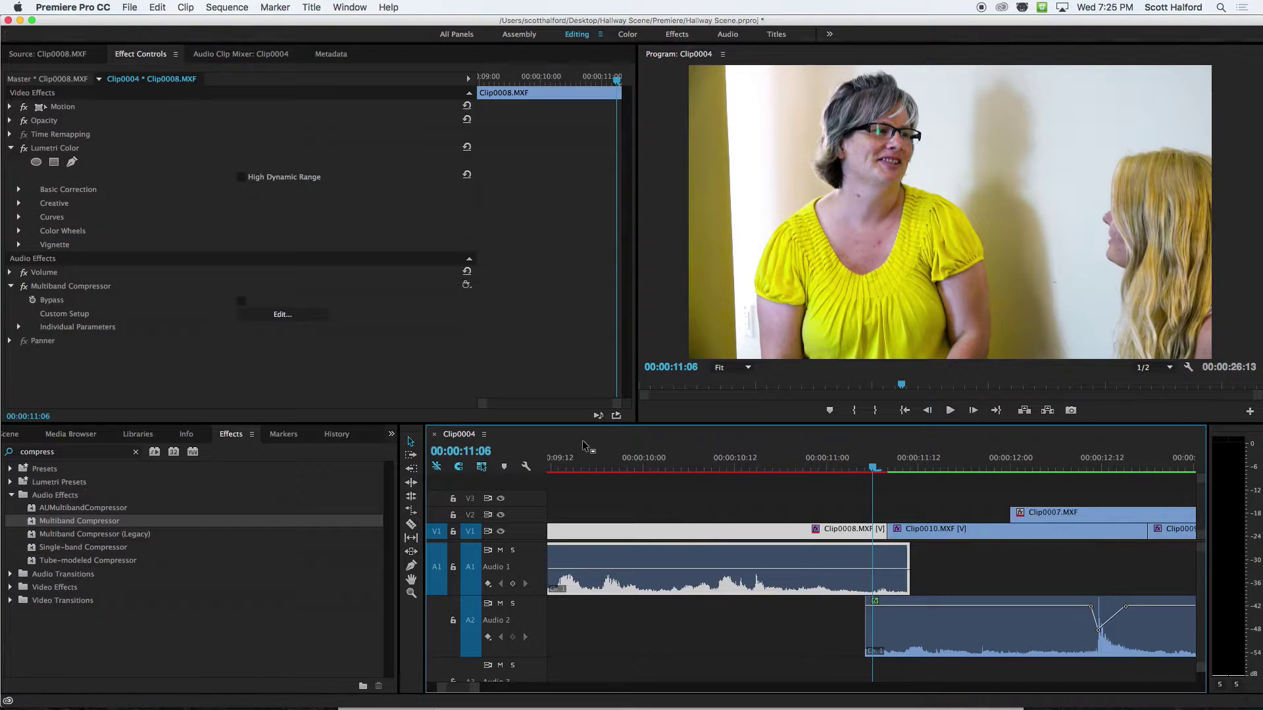
# Play across the audio overlap and trim the start of the Clip0010.MXF audio on Audio 2 slightly later
pyautogui.click(566, 465)
pyautogui.press('space')
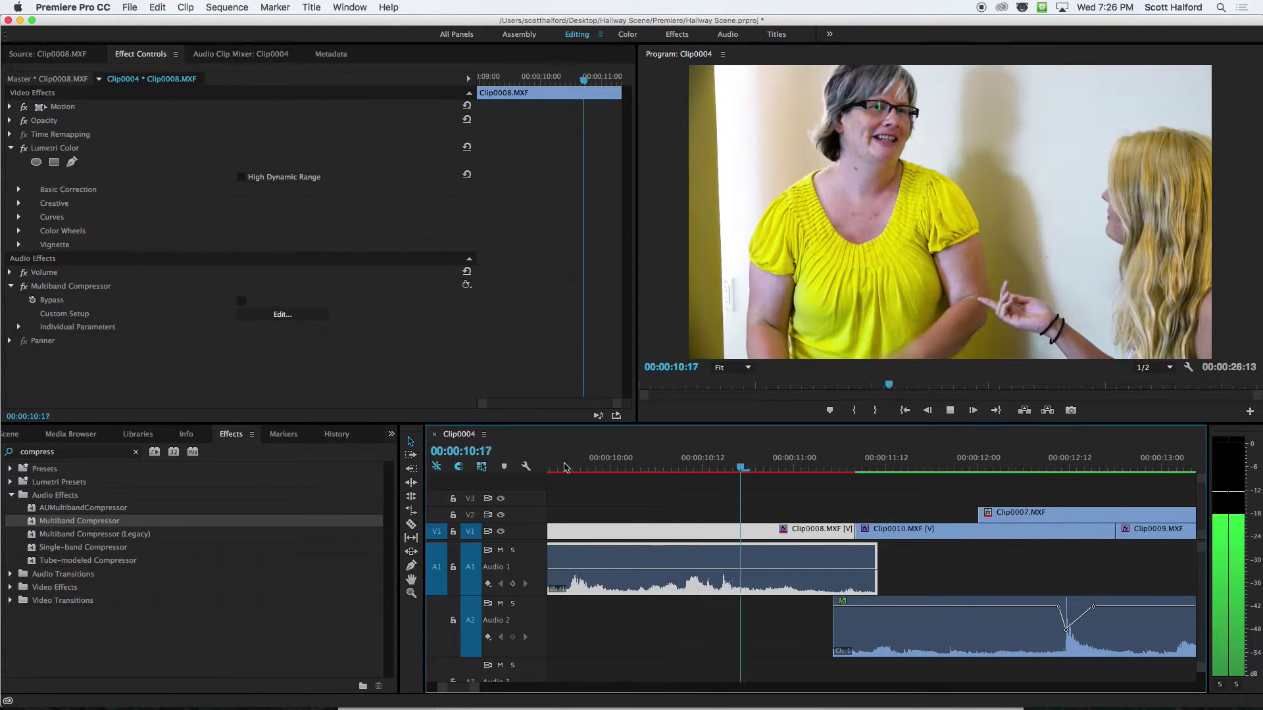
pyautogui.press('space')
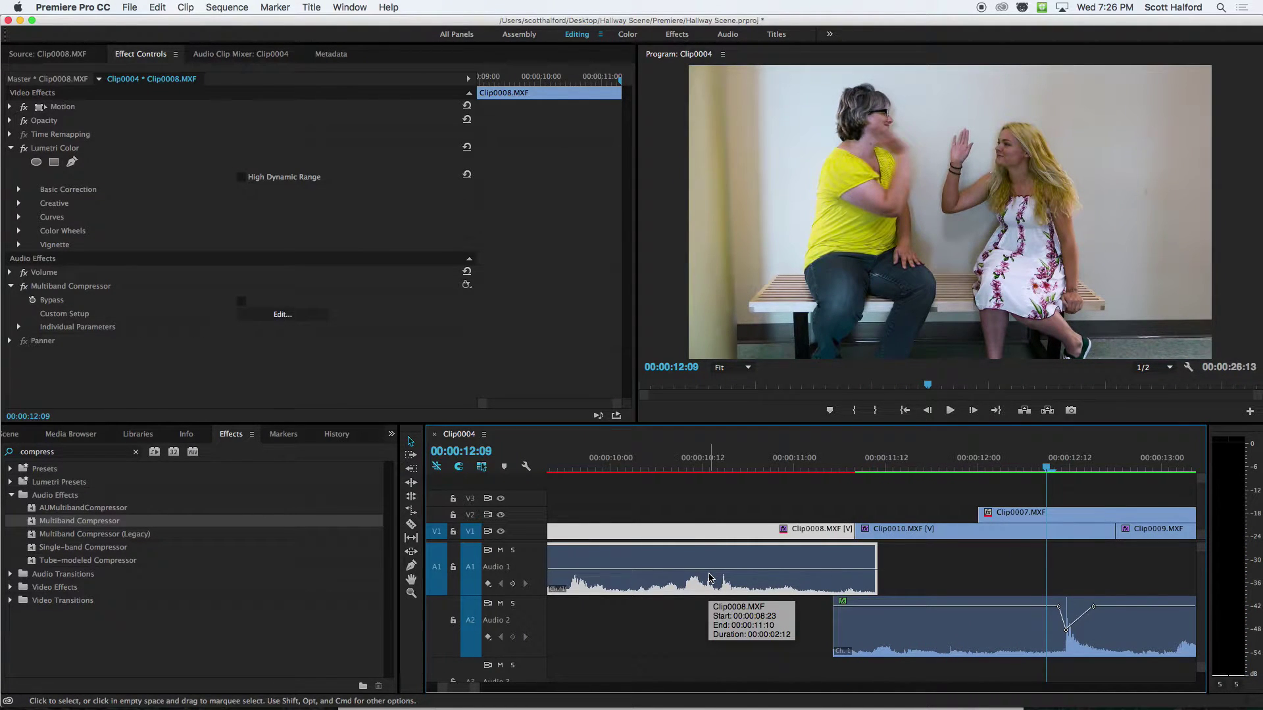
pyautogui.moveTo(830, 629); pyautogui.dragTo(844, 655)
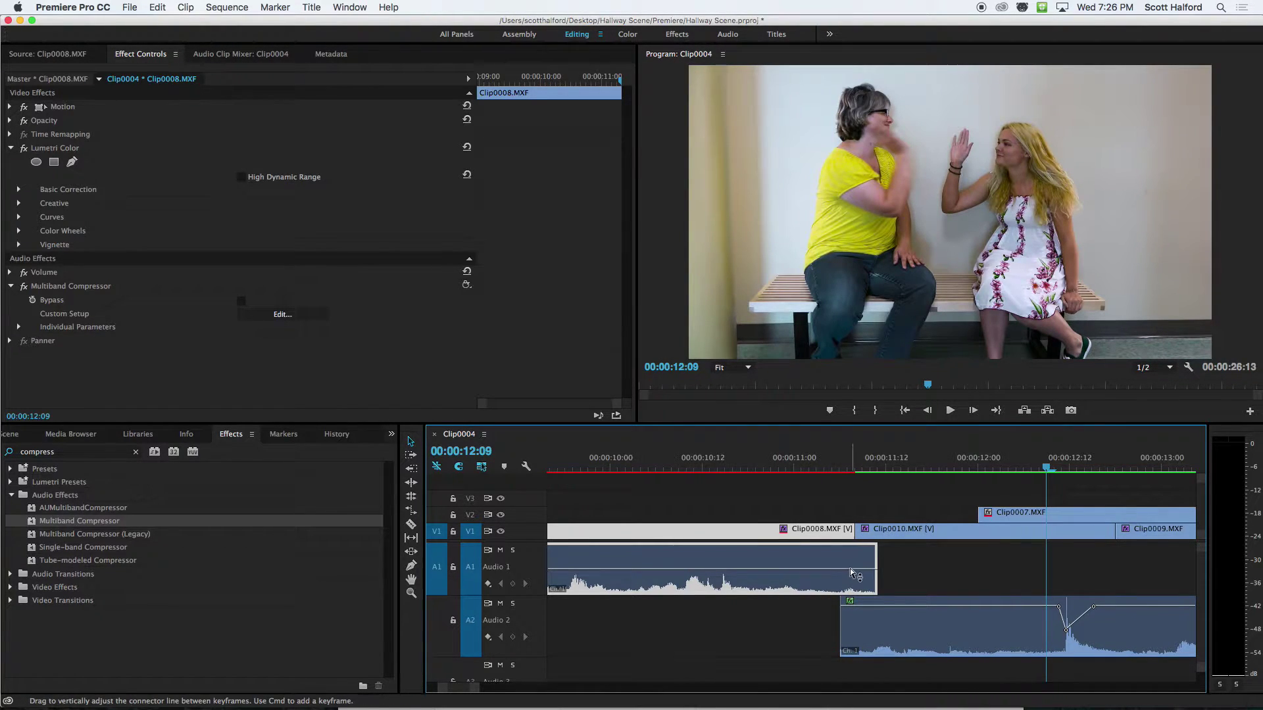
# Add two volume keyframes at the end of the Clip0008.MXF audio and two at the start of the Audio 2 Clip0010.MXF audio
pyautogui.moveTo(847, 569)
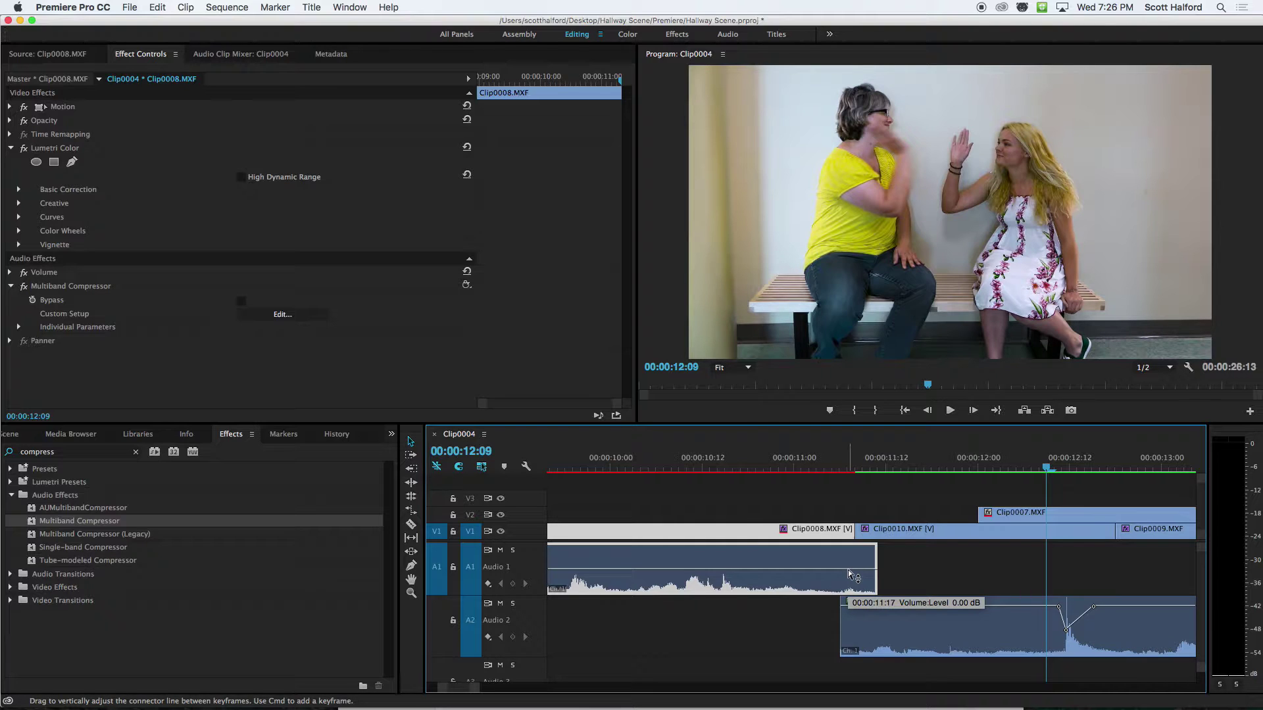
pyautogui.keyDown('super'); pyautogui.click(847, 570); pyautogui.keyUp('super')
pyautogui.keyDown('super'); pyautogui.click(871, 571); pyautogui.keyUp('super')
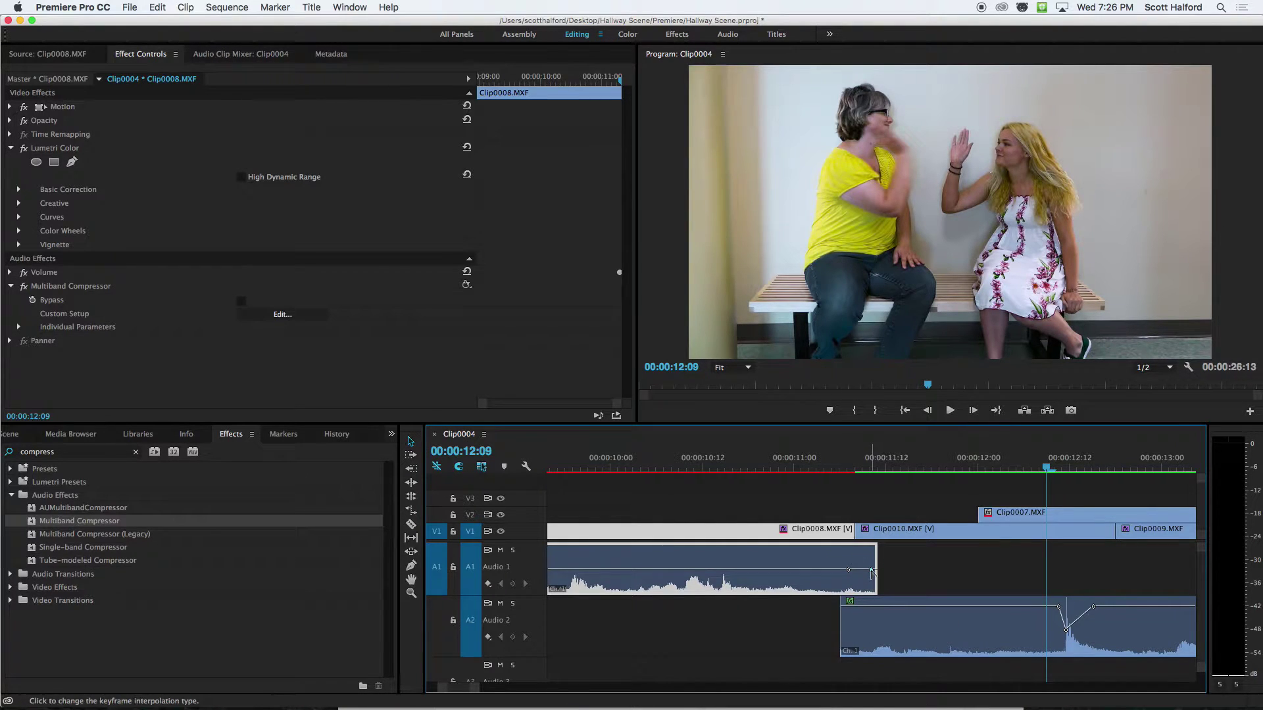
pyautogui.keyDown('super'); pyautogui.click(871, 606); pyautogui.keyUp('super')
pyautogui.keyDown('super'); pyautogui.click(851, 607); pyautogui.keyUp('super')
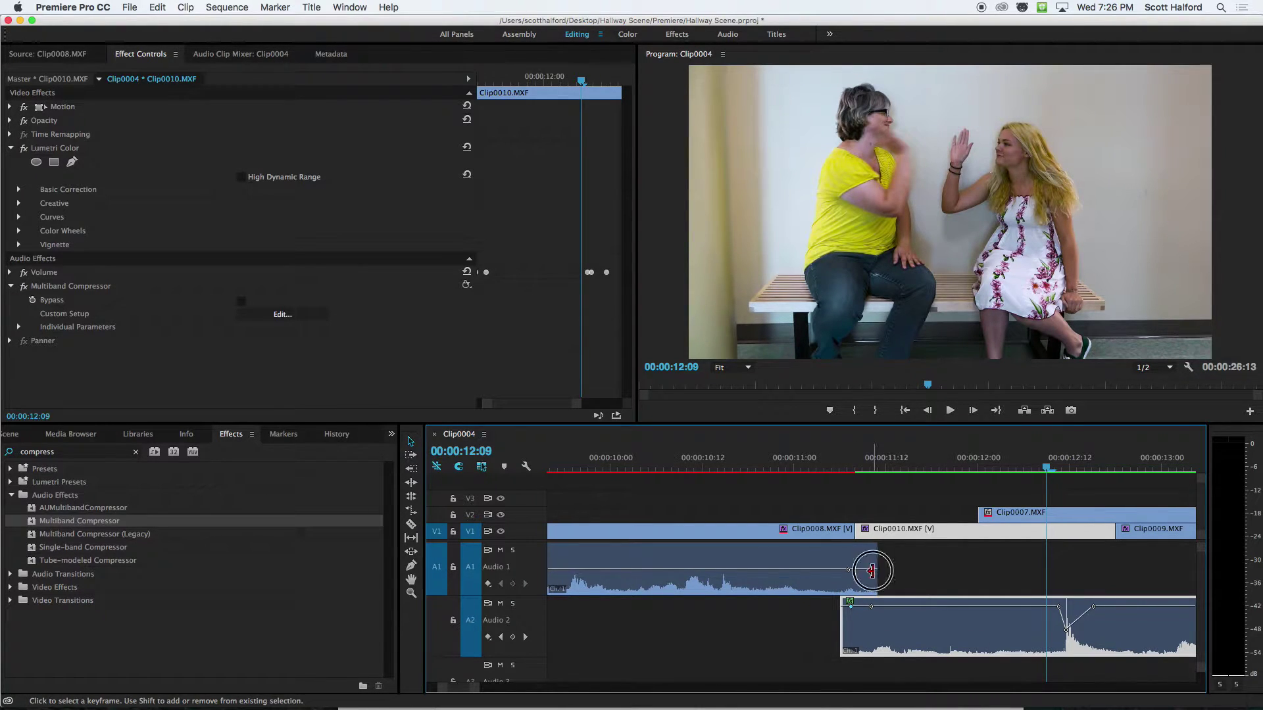
# Lower the last Clip0008.MXF keyframe and the first Clip0010.MXF keyframe at the clip edges to fade out and fade in across the overlap
pyautogui.moveTo(872, 569); pyautogui.dragTo(876, 585)
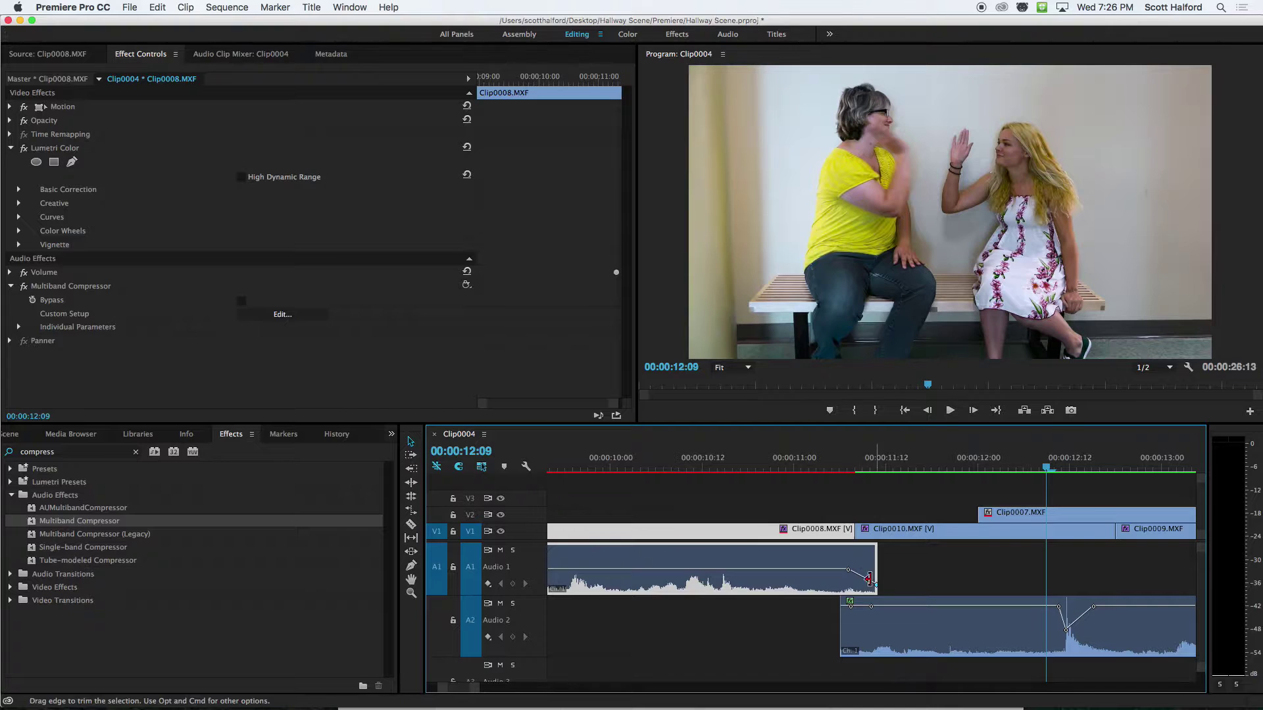
pyautogui.click(851, 606)
pyautogui.moveTo(851, 606); pyautogui.dragTo(841, 636)
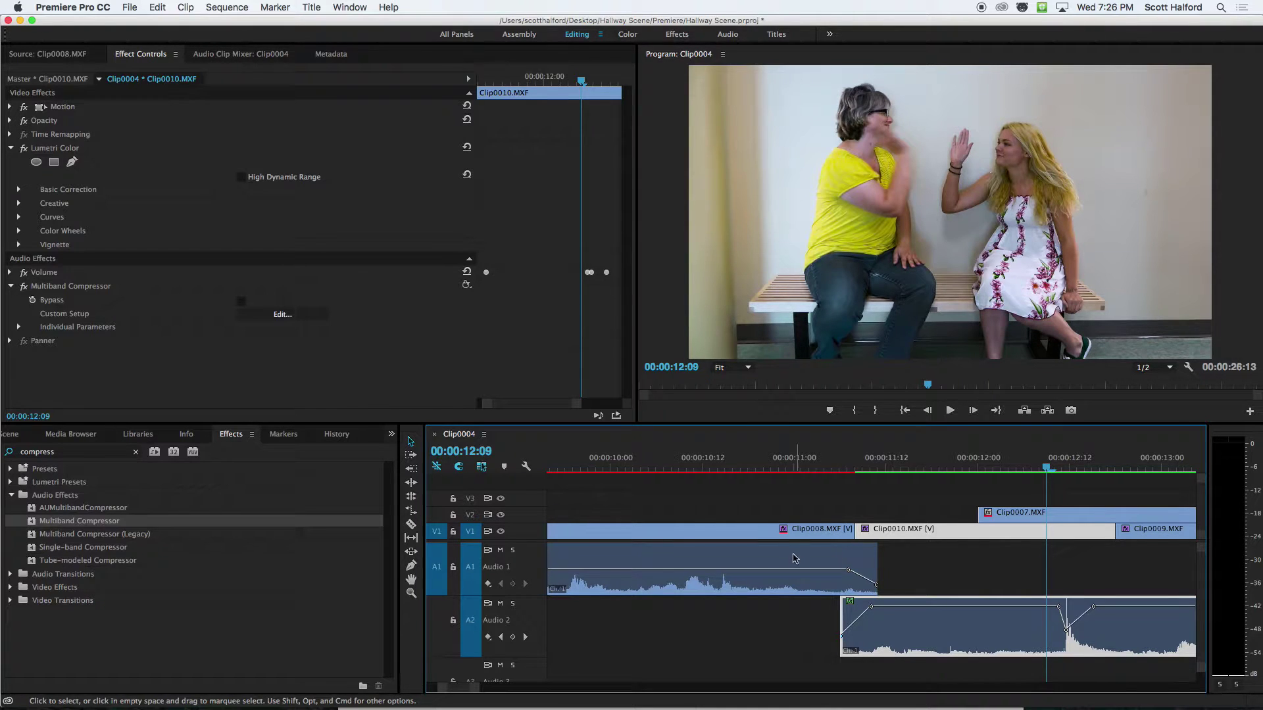
# Play the new crossfade and replay the handover from Audio 2 to Audio 1 around 00:00:13:00
pyautogui.click(580, 468)
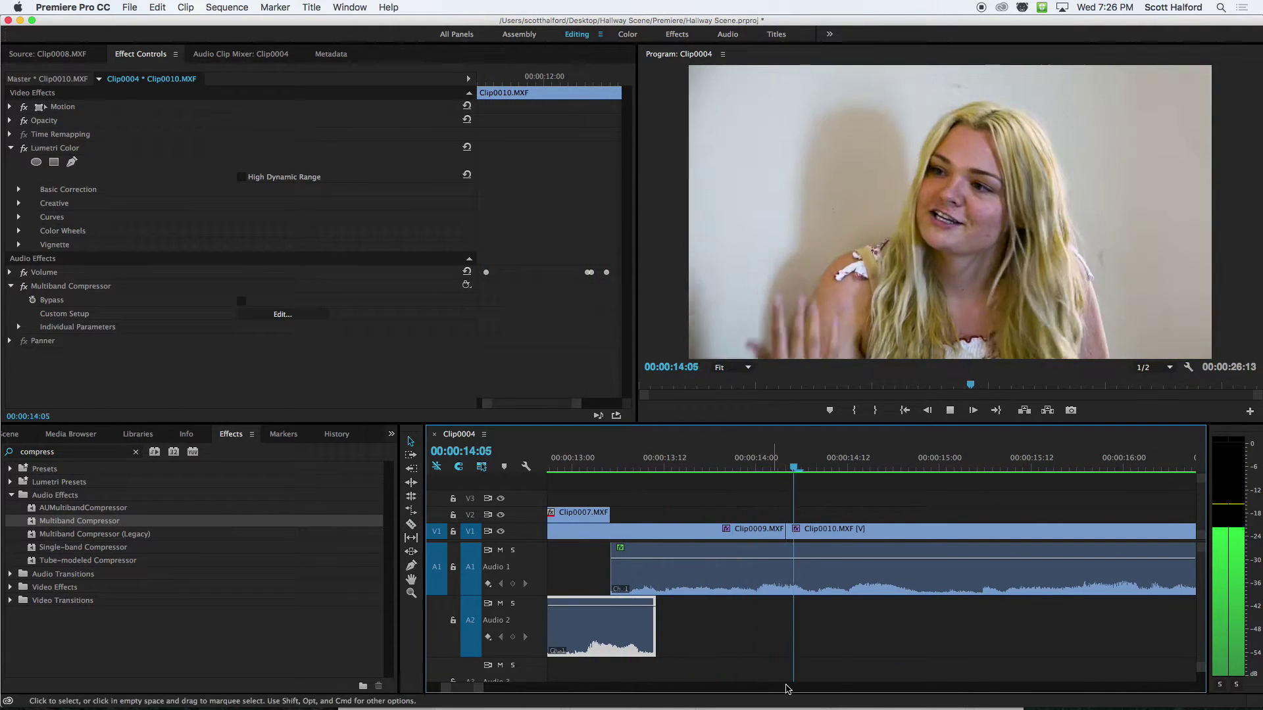
pyautogui.press('space')
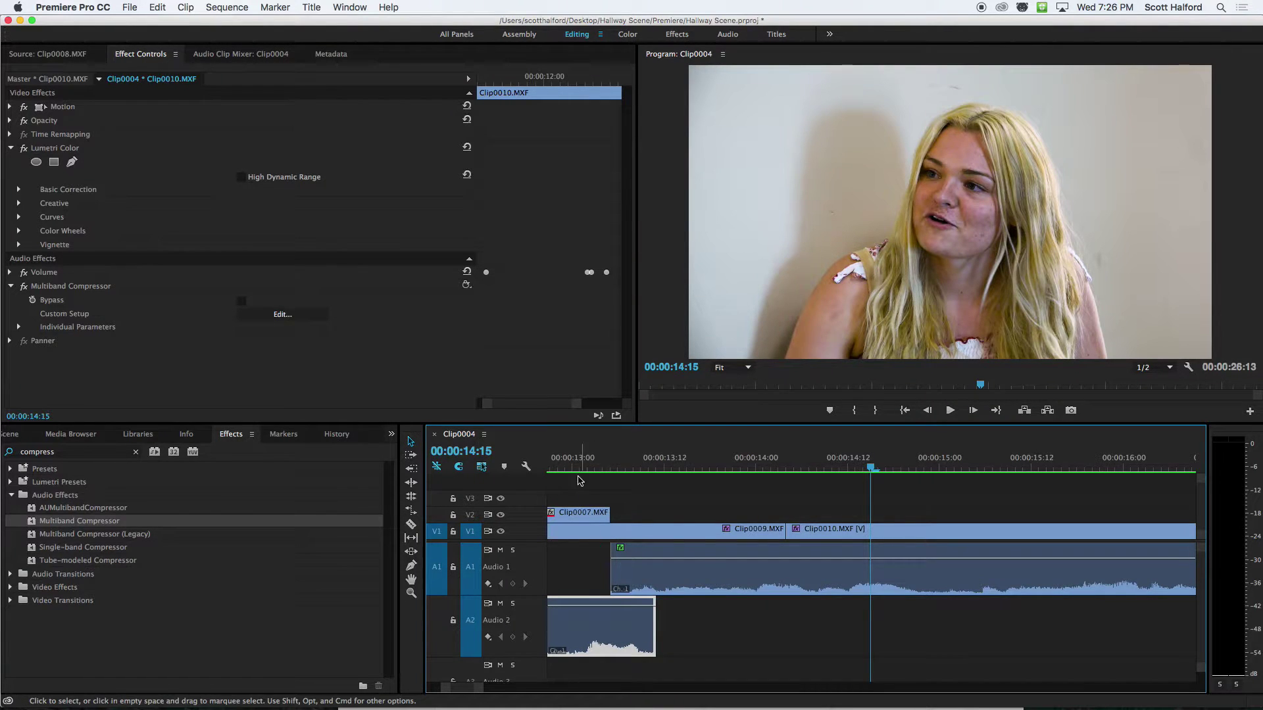
pyautogui.click(558, 469)
pyautogui.press('space')
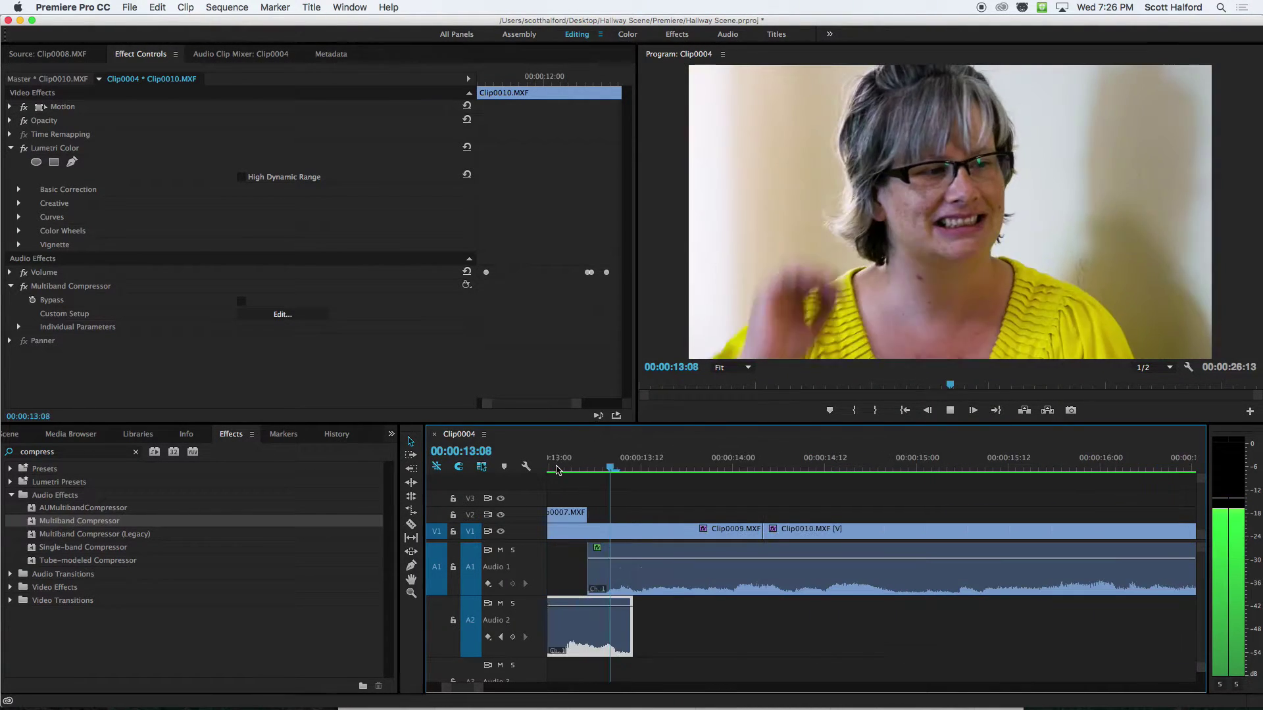
pyautogui.press('space')
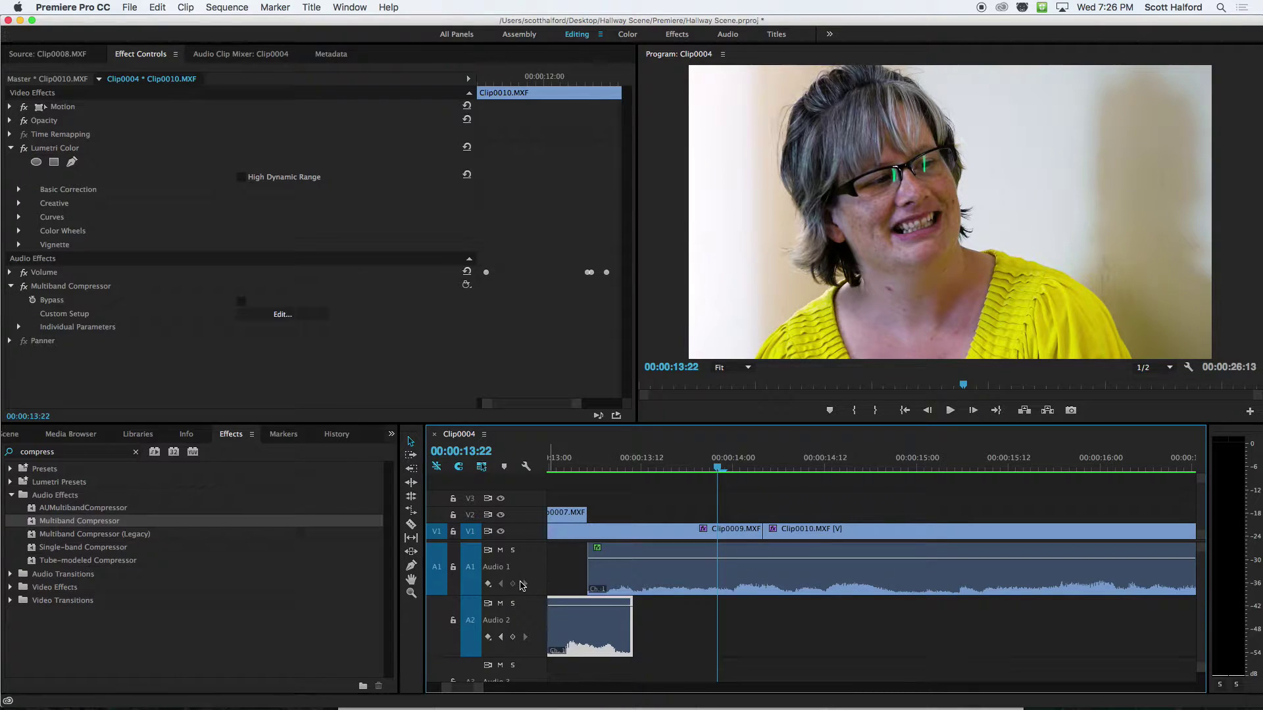
# Audition Audio 1 soloed from 00:00:12:23 and trim the start of its Clip0010.MXF audio to the end of the Audio 2 clip
pyautogui.click(514, 551)
pyautogui.moveTo(449, 694); pyautogui.dragTo(442, 694)
pyautogui.click(729, 466)
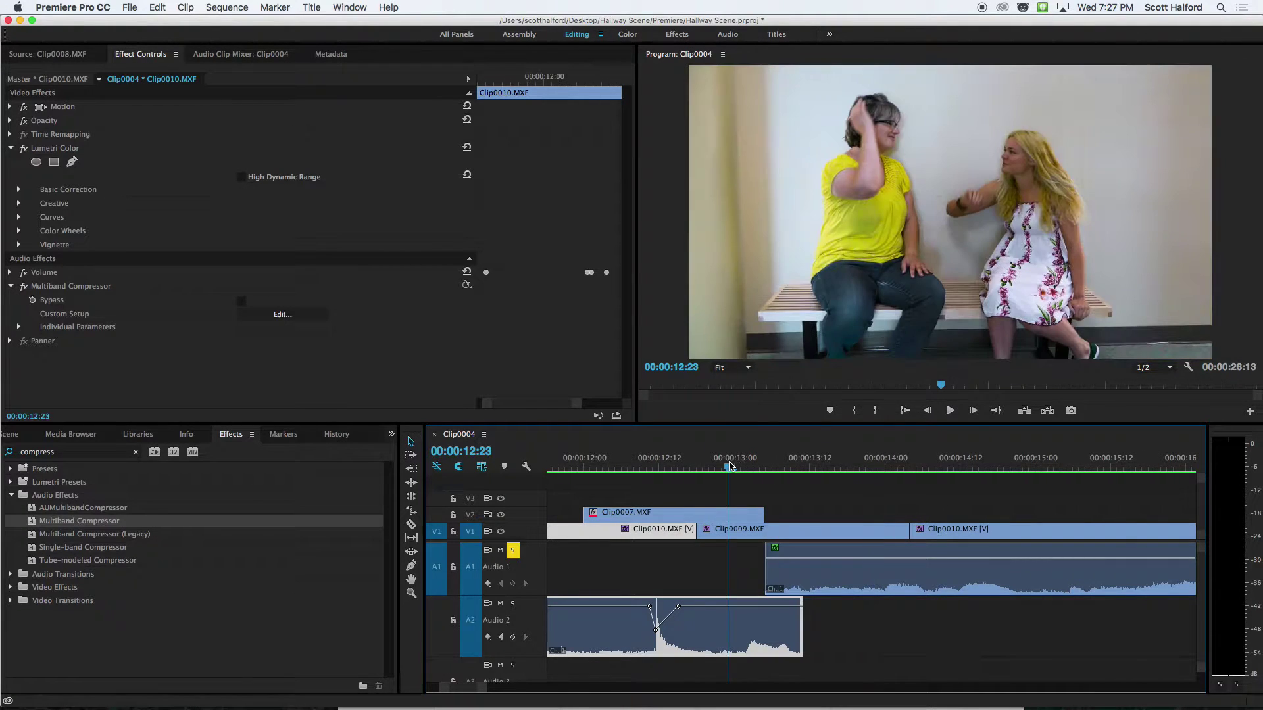
pyautogui.press('space')
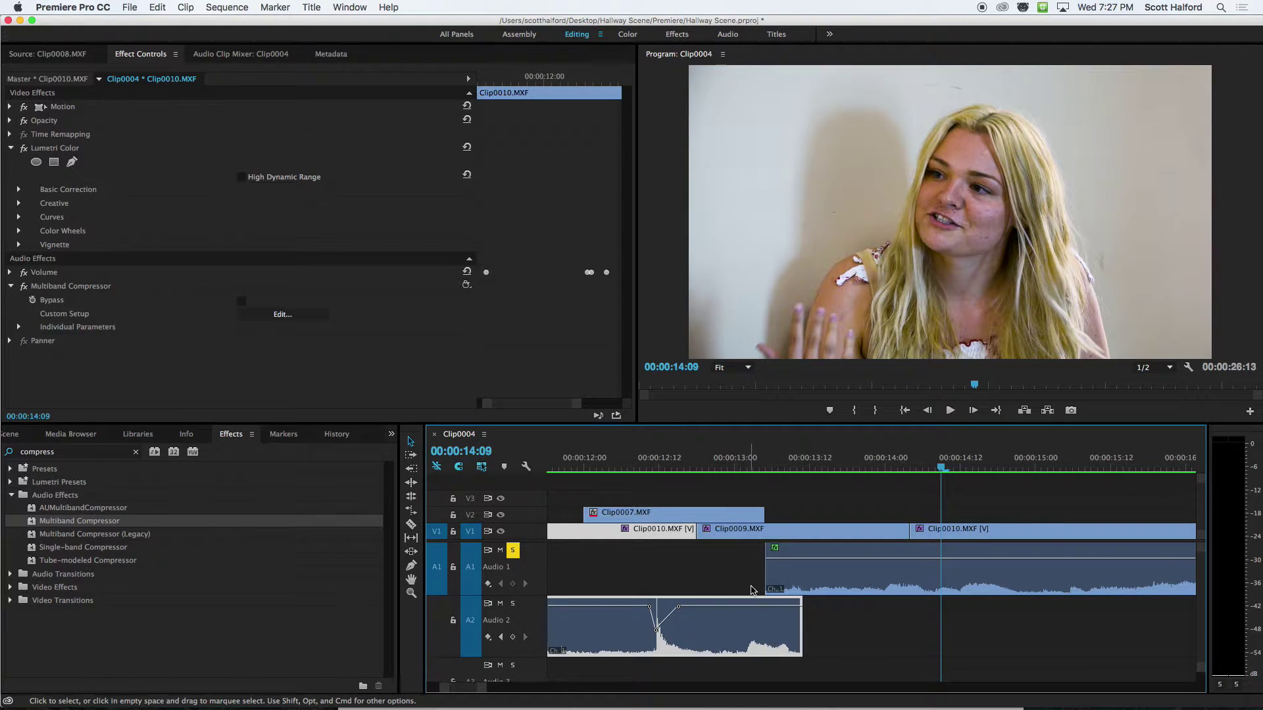
pyautogui.click(729, 466)
pyautogui.press('space')
pyautogui.press('space')
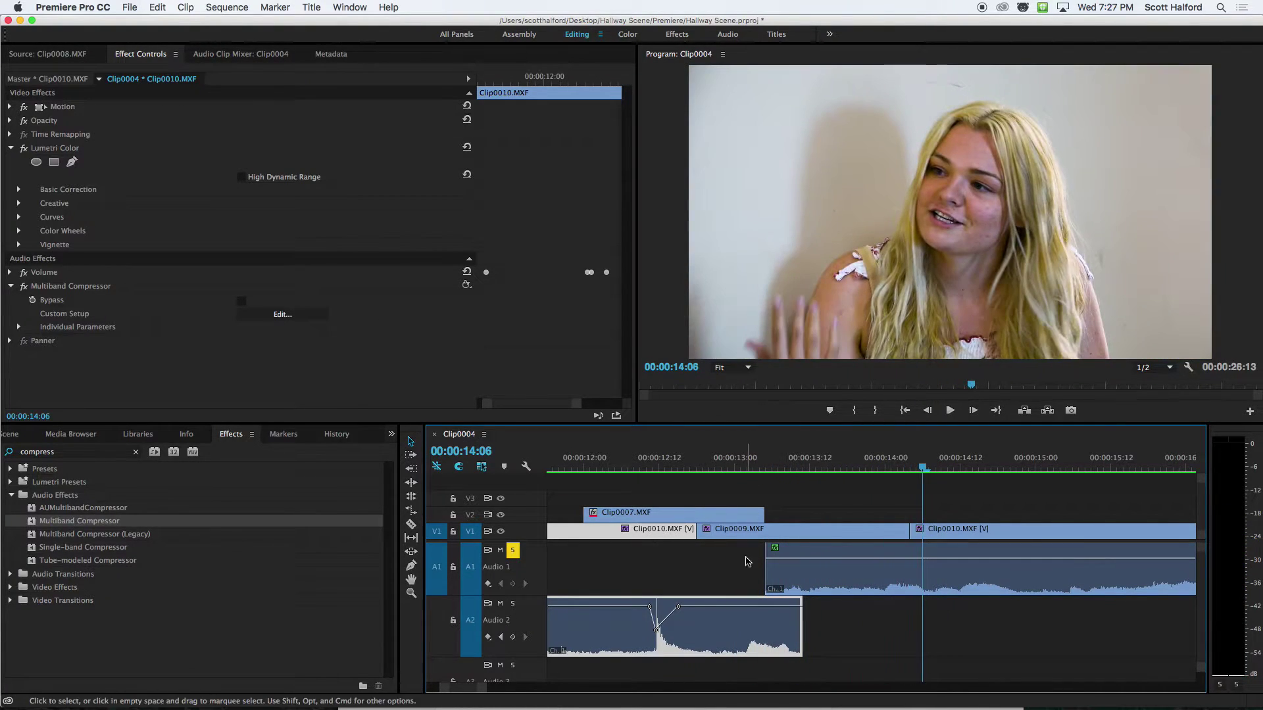
pyautogui.moveTo(767, 572); pyautogui.dragTo(804, 573)
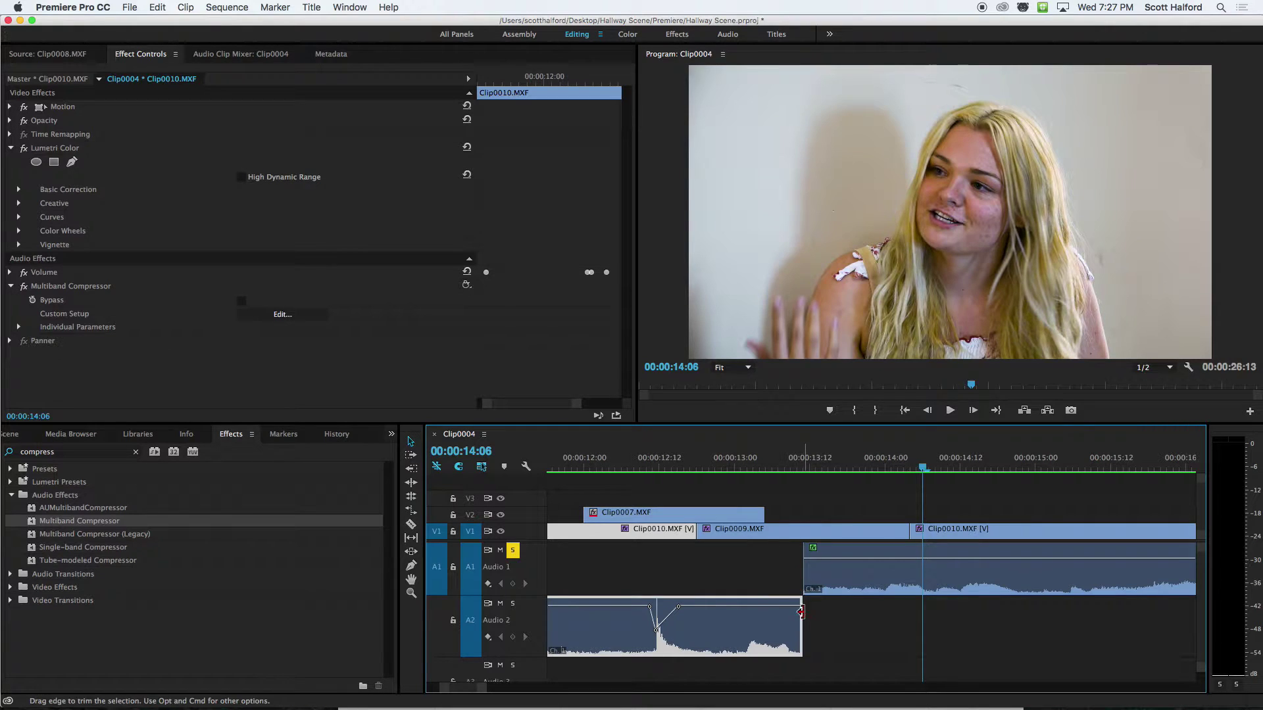
pyautogui.click(512, 549)
# Extend the end of the Audio 2 Clip0010.MXF audio slightly past the start of the Audio 1 clip, playing the transition before and after
pyautogui.click(606, 467)
pyautogui.press('space')
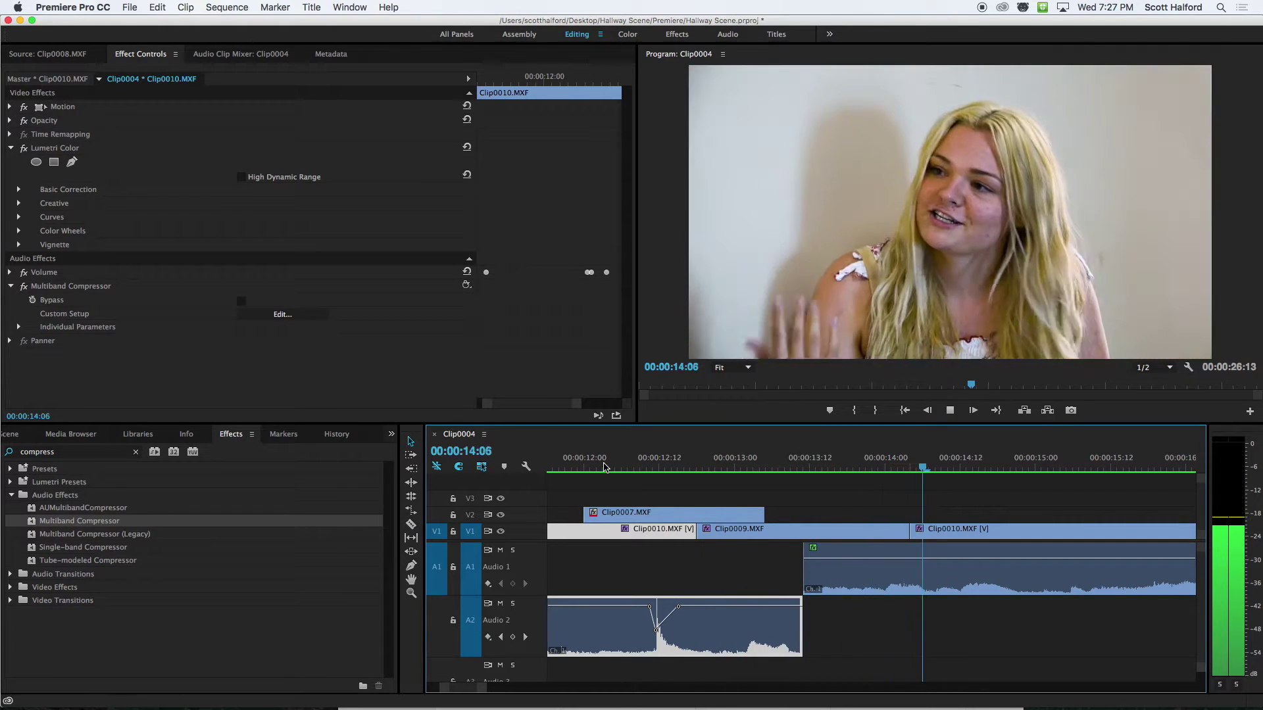
pyautogui.press('space')
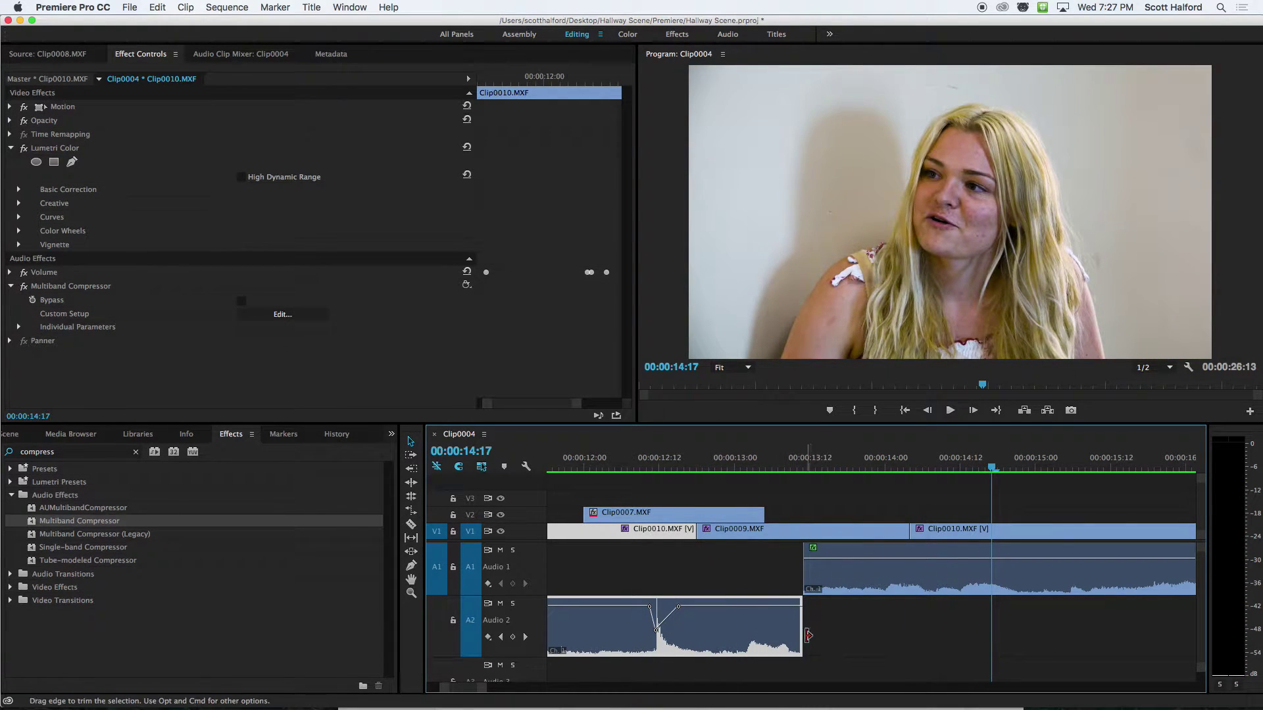
pyautogui.moveTo(798, 630); pyautogui.dragTo(814, 629)
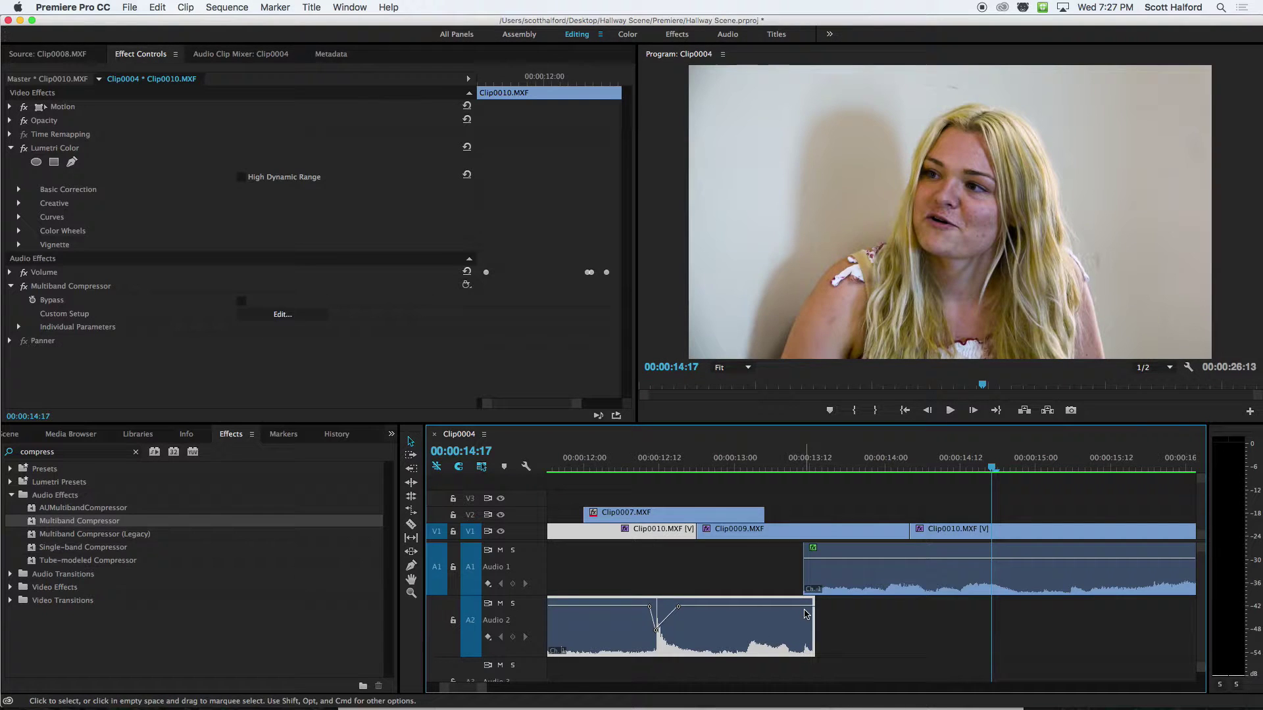
pyautogui.click(674, 468)
pyautogui.press('space')
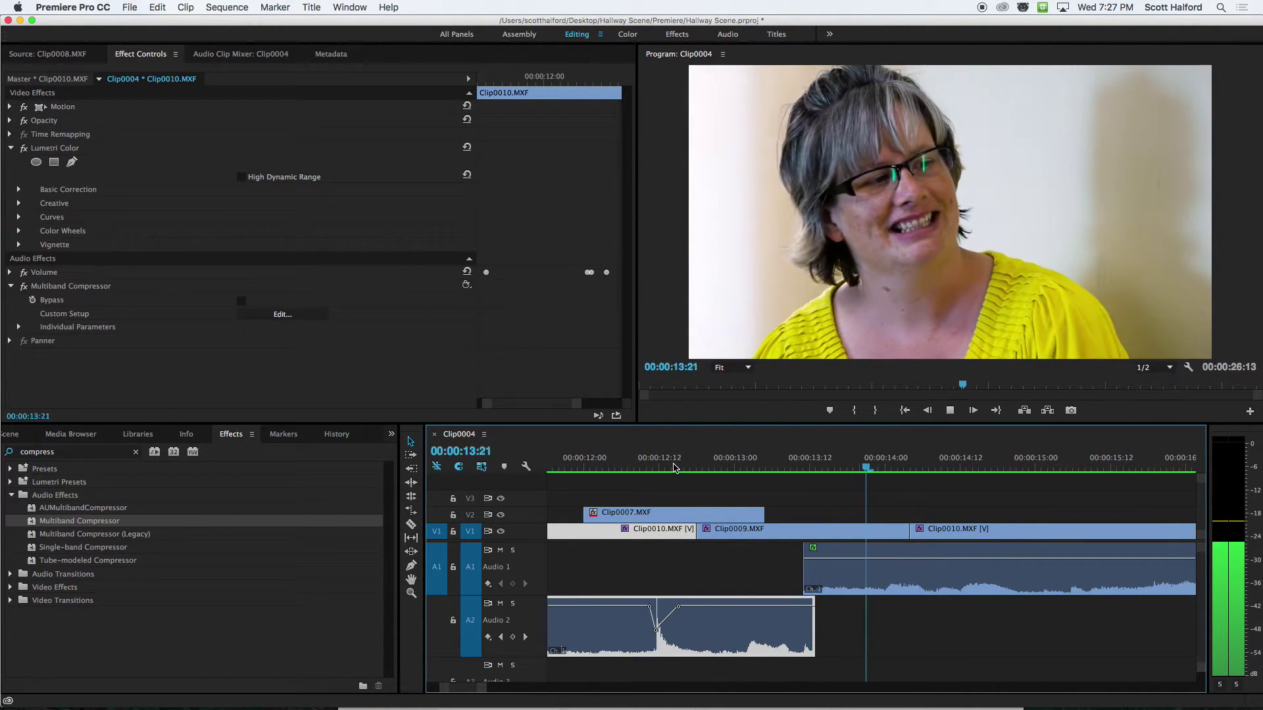
pyautogui.press('space')
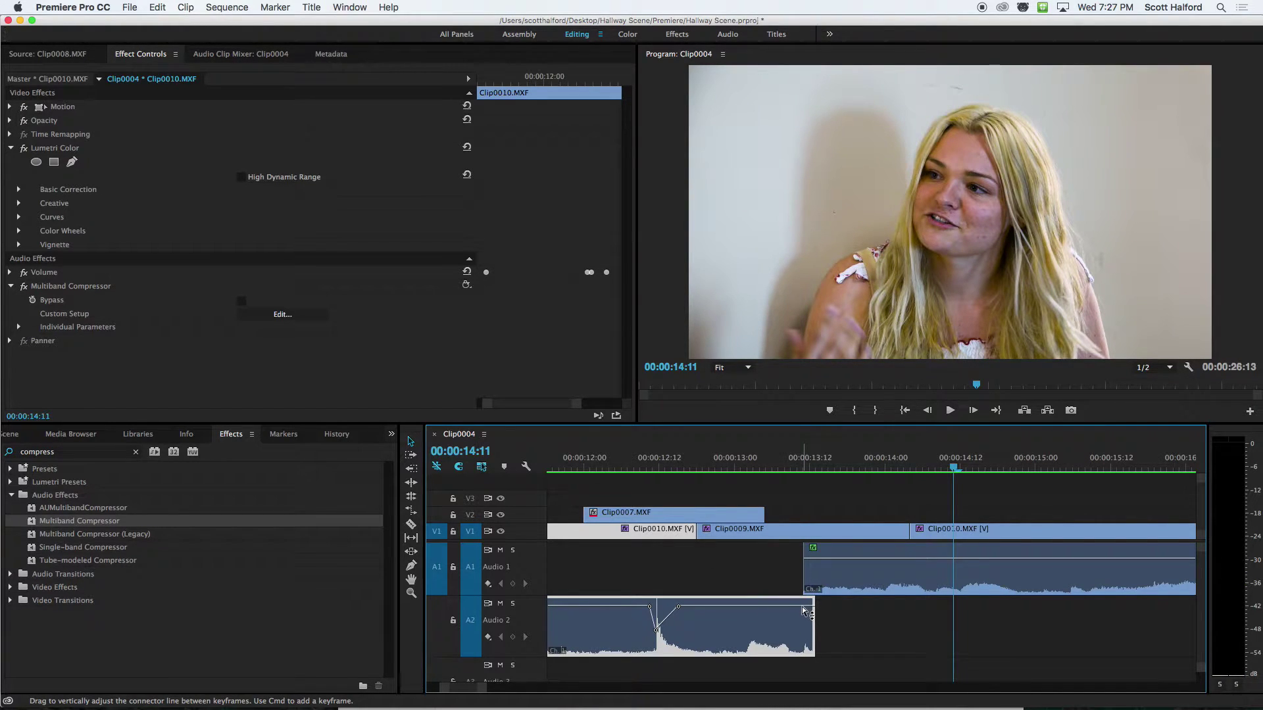
# Lower the end keyframe of the Audio 2 Clip0010.MXF and the start keyframe of the Audio 1 Clip0010.MXF to crossfade their overlap
pyautogui.moveTo(810, 605); pyautogui.dragTo(814, 620)
pyautogui.click(814, 559)
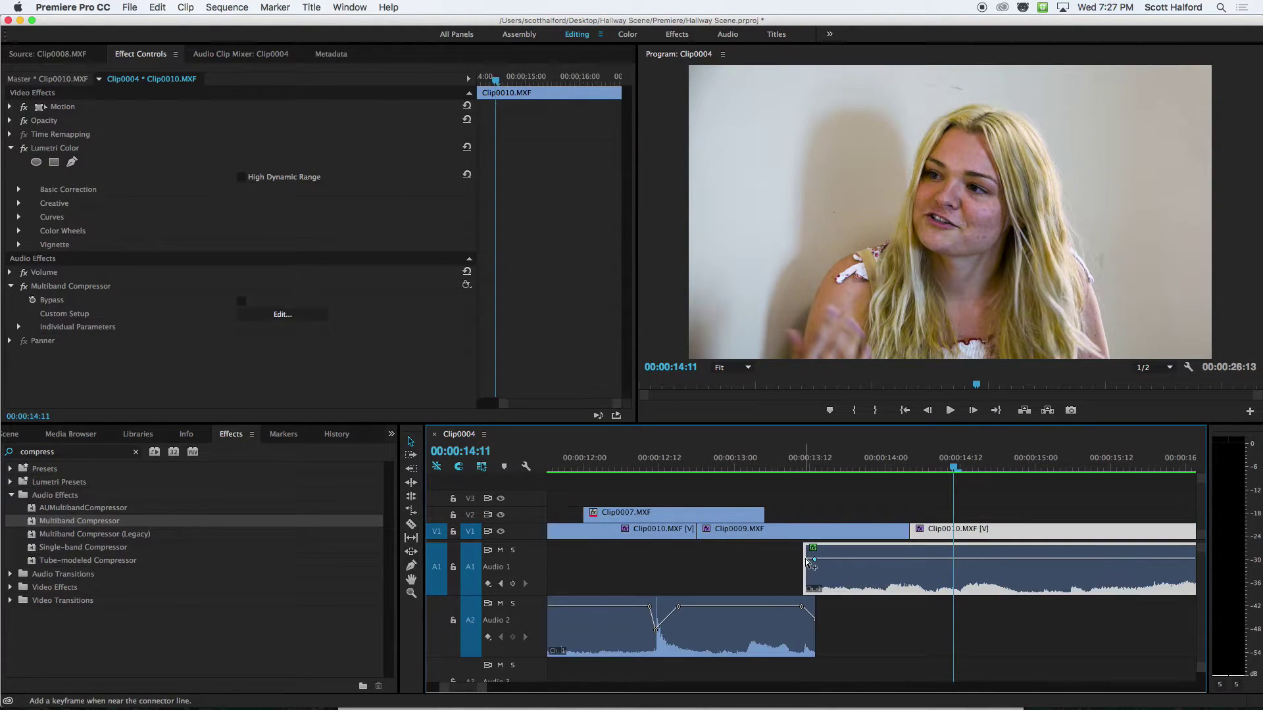
pyautogui.moveTo(806, 558); pyautogui.dragTo(805, 575)
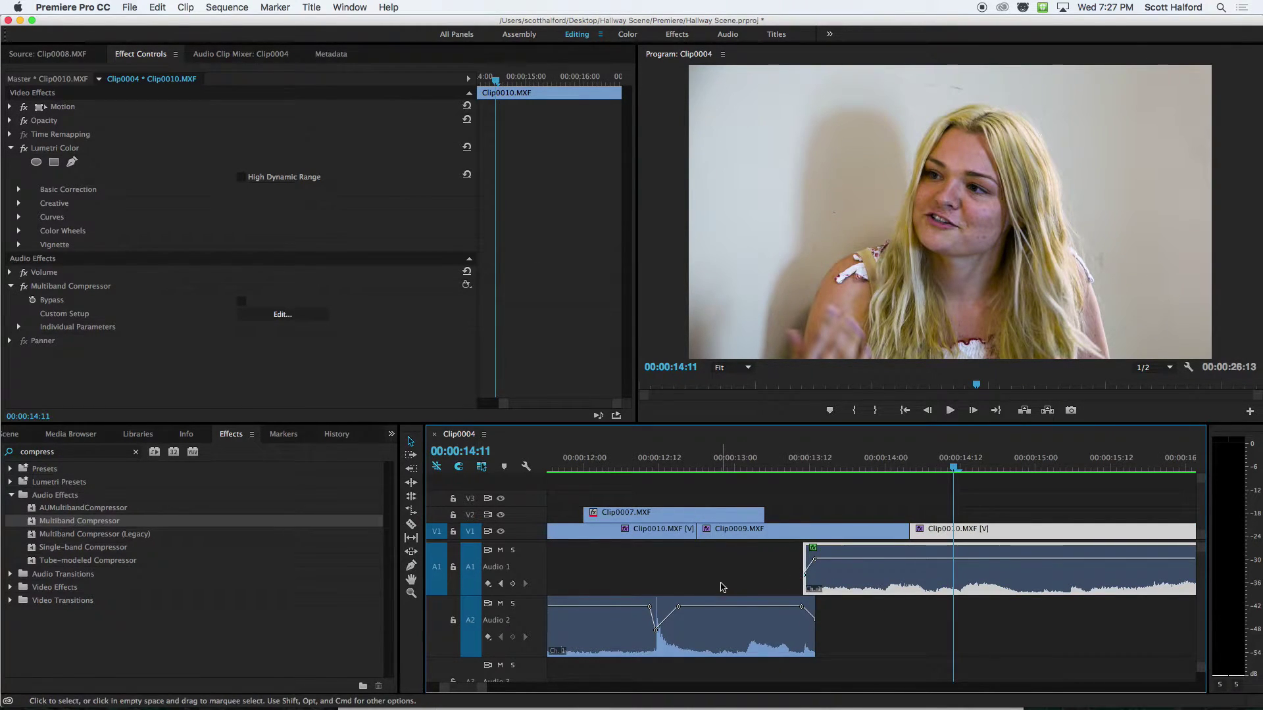
pyautogui.moveTo(815, 618); pyautogui.dragTo(814, 653)
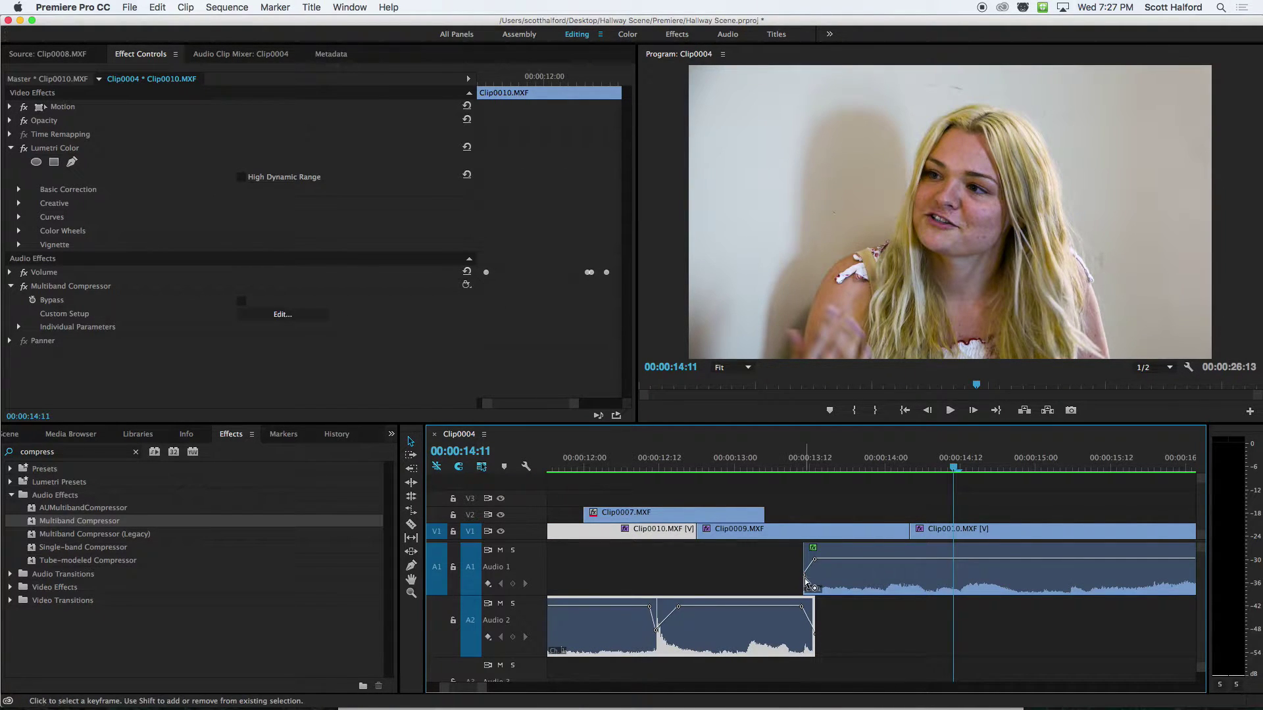
pyautogui.click(803, 577)
# Play the crossfade from Audio 2 to Audio 1 around 00:00:13:12 and check the Audio 1 clip's first keyframe
pyautogui.click(572, 466)
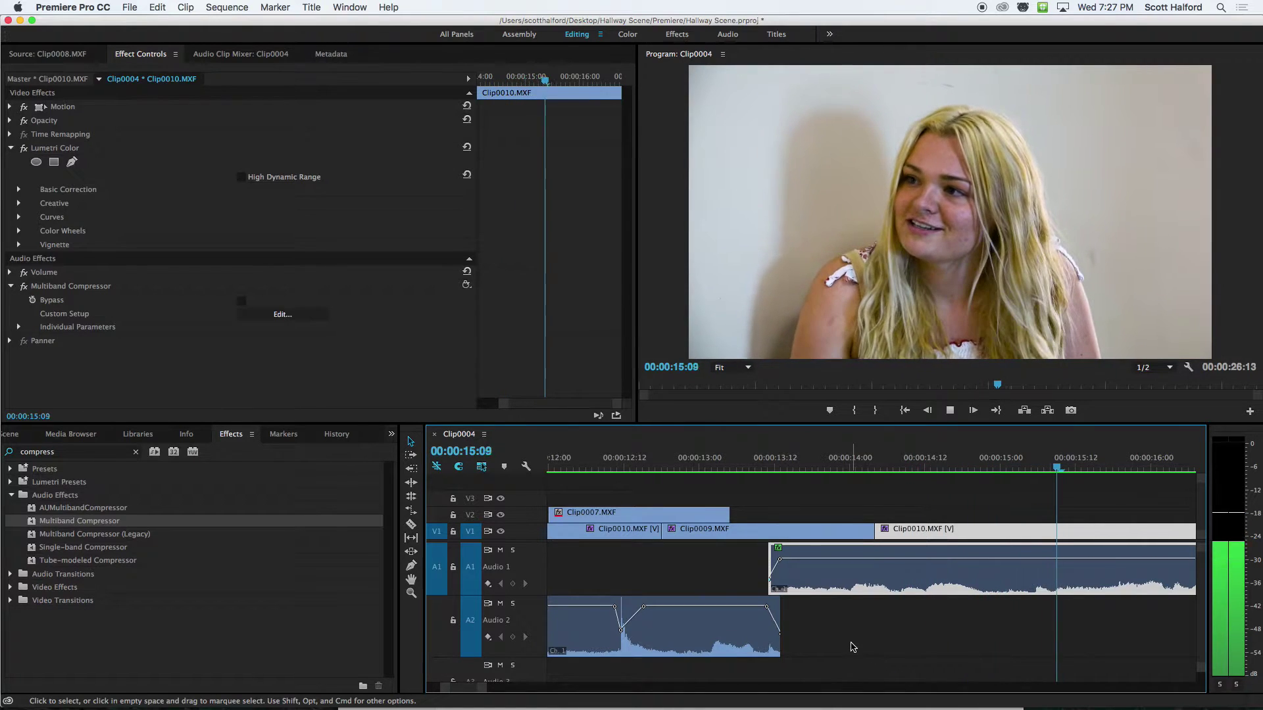
pyautogui.press('space')
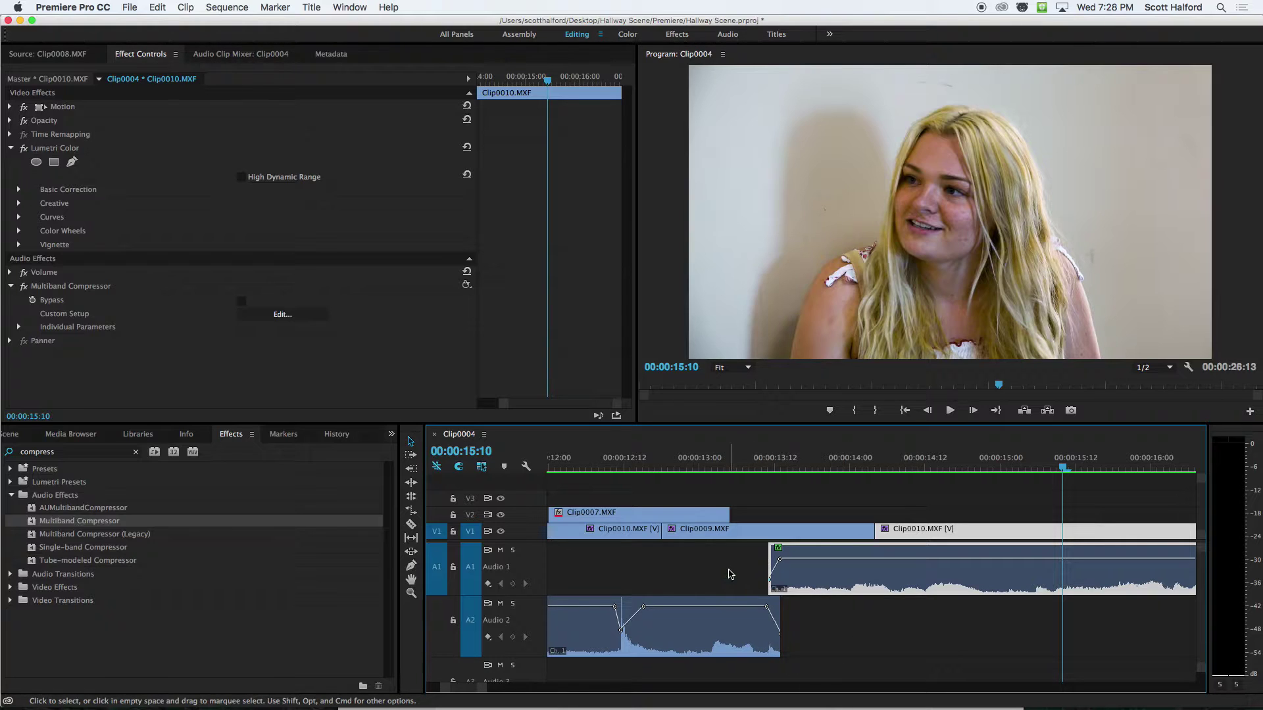
pyautogui.click(771, 582)
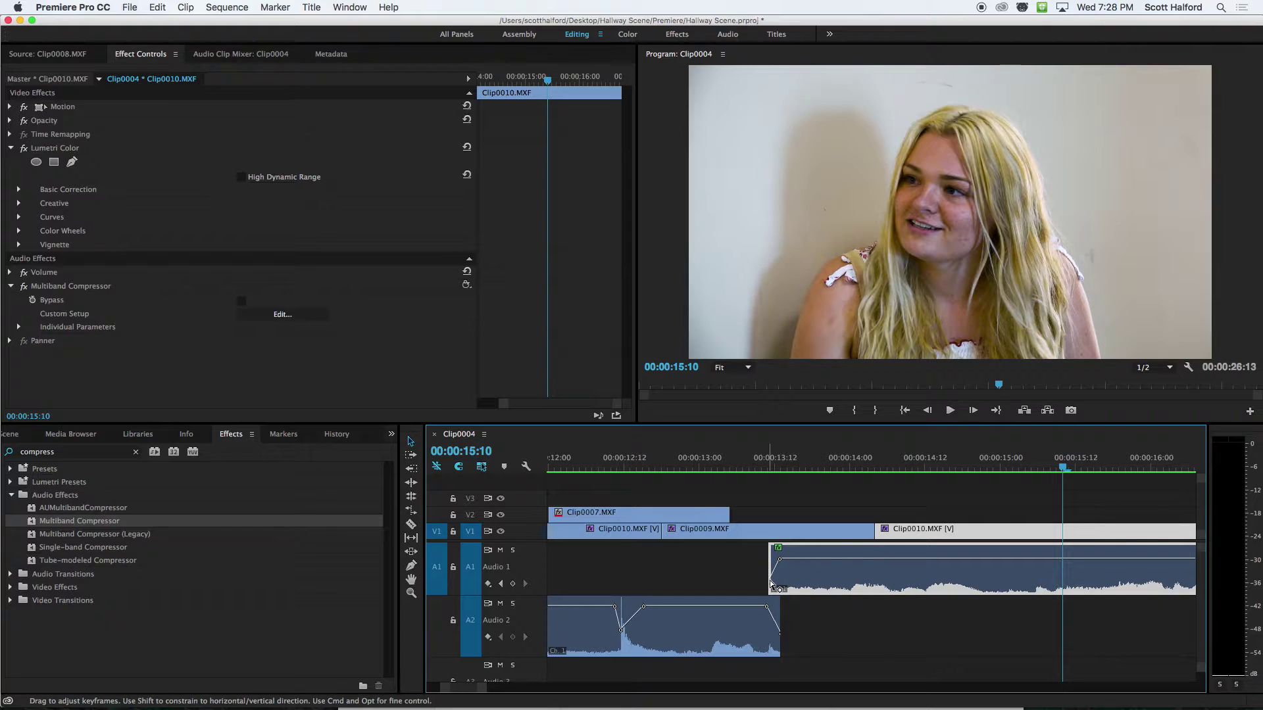
pyautogui.moveTo(770, 580)
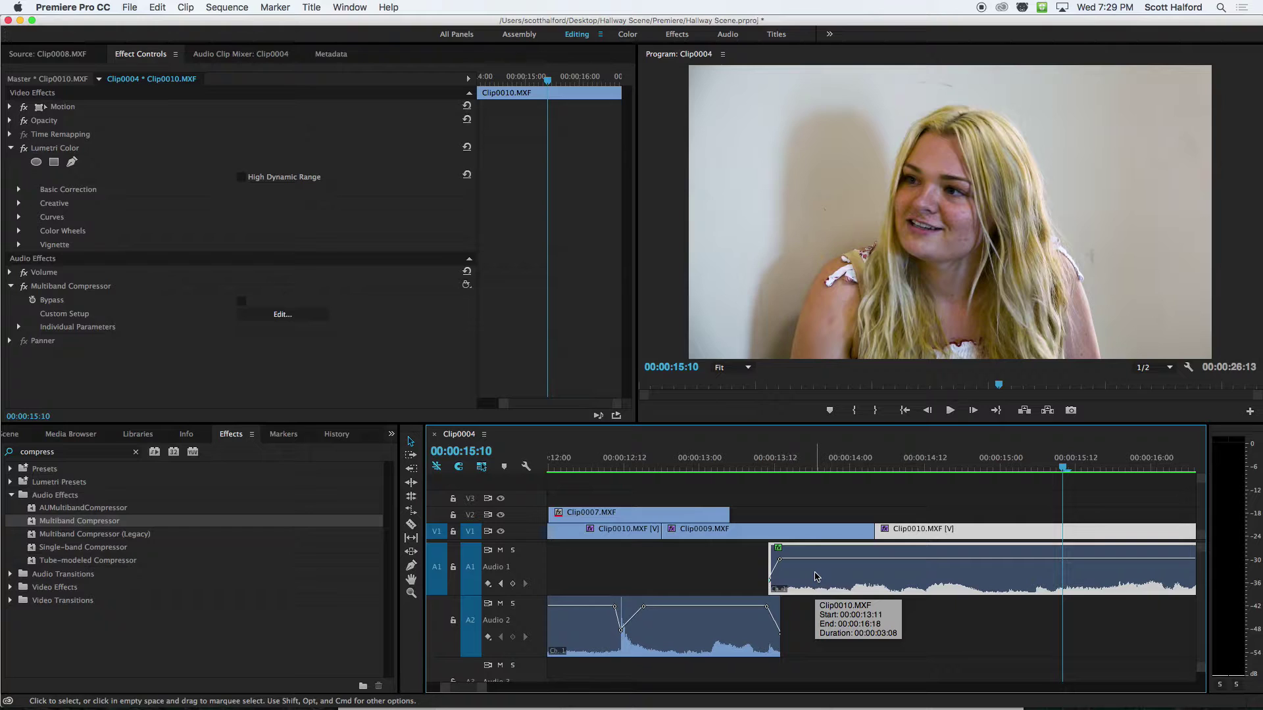
# Add a volume keyframe to the last Clip0007.MXF audio just before Clip0005.MXF starts, and lower the level from there on
pyautogui.press('-')
pyautogui.press('-')
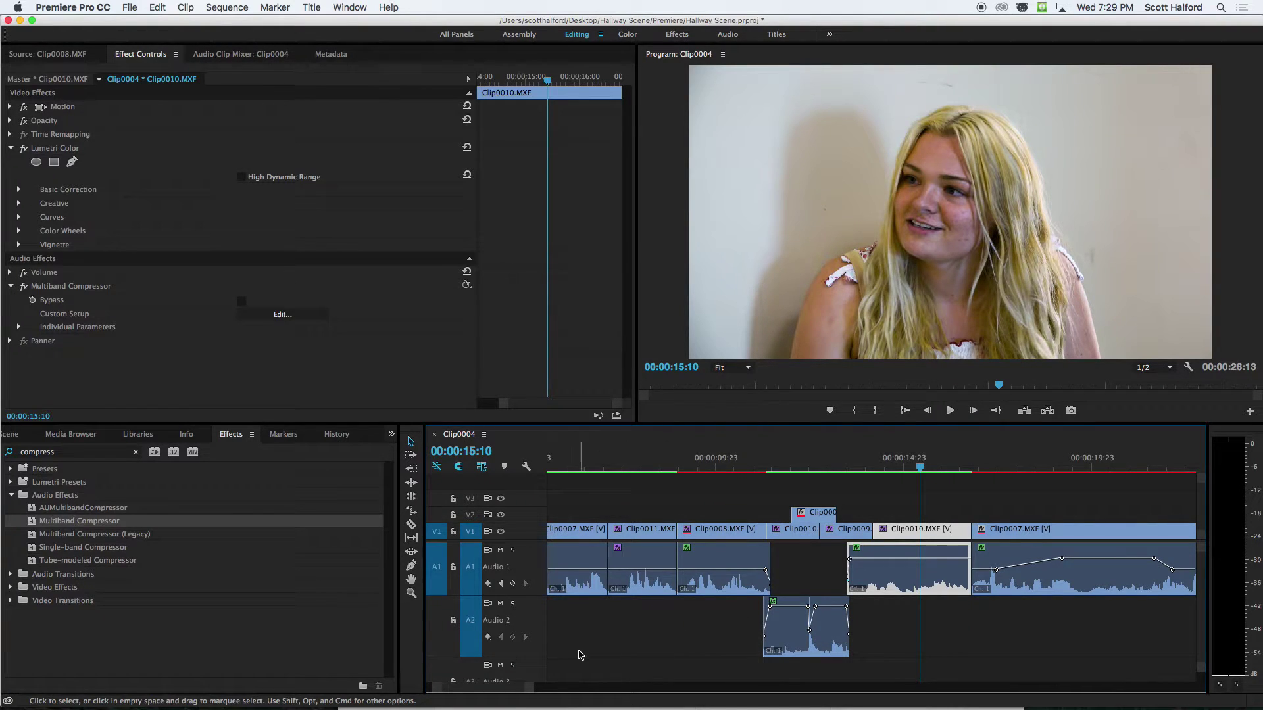
pyautogui.moveTo(511, 688); pyautogui.dragTo(519, 687)
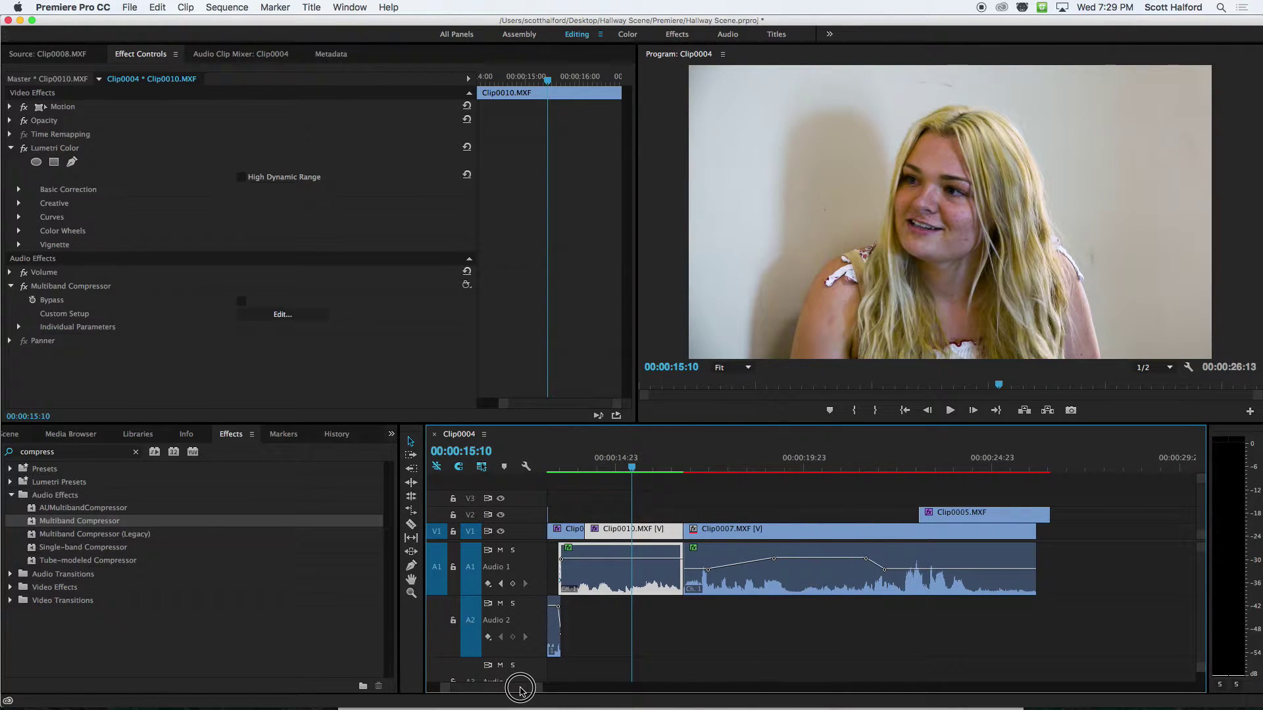
pyautogui.click(899, 572)
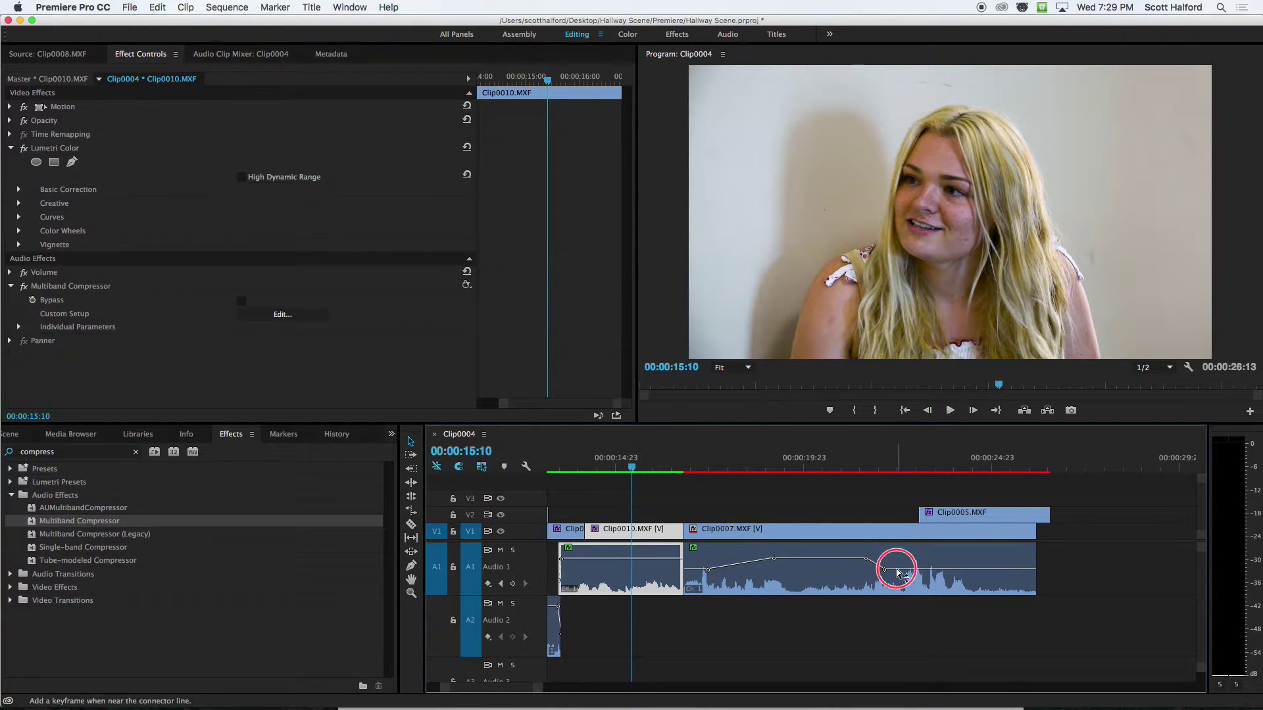
pyautogui.keyDown('super'); pyautogui.click(905, 571); pyautogui.keyUp('super')
pyautogui.moveTo(905, 570); pyautogui.dragTo(906, 578)
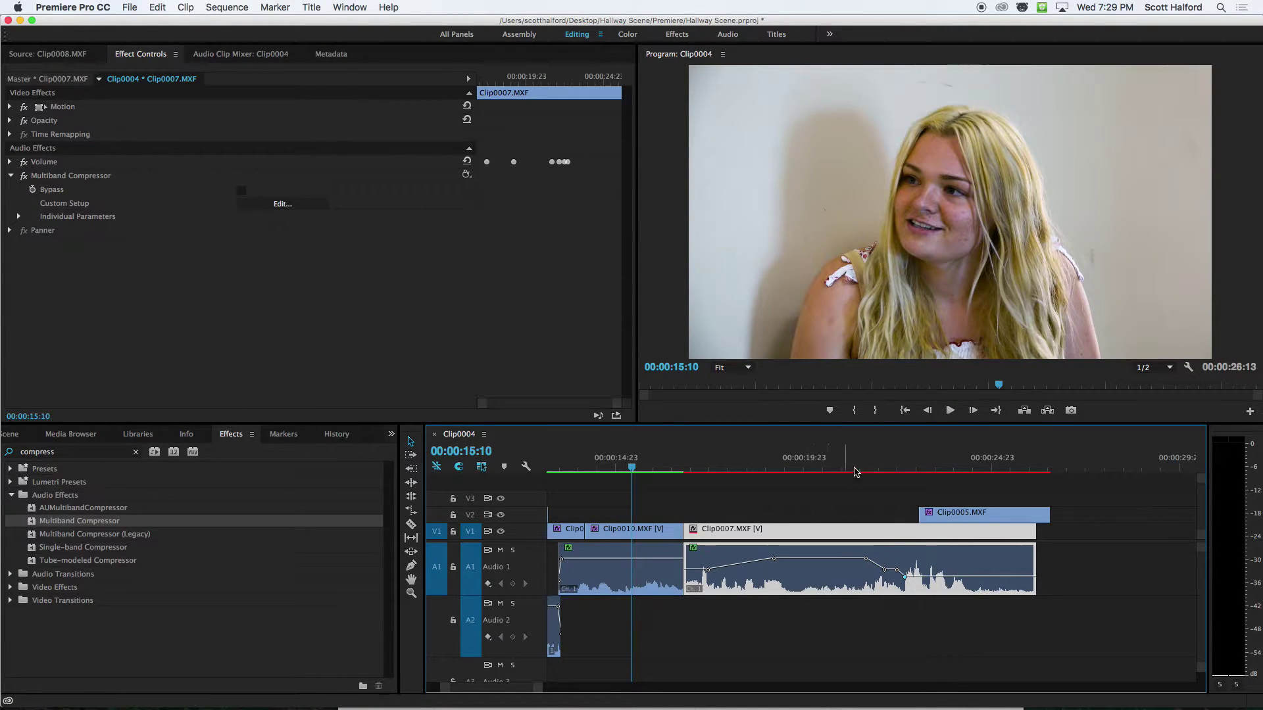
# Play the end of the last Clip0007.MXF clip and lower its final volume keyframe slightly further
pyautogui.click(868, 468)
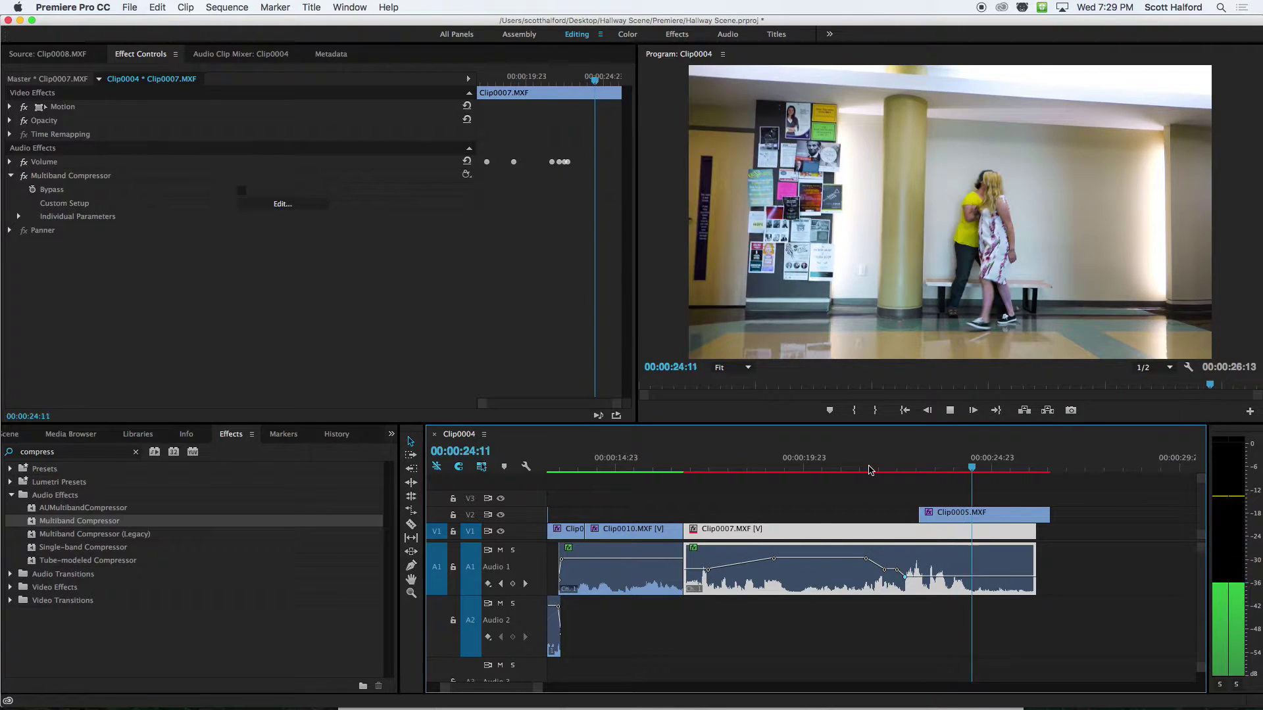
pyautogui.press('space')
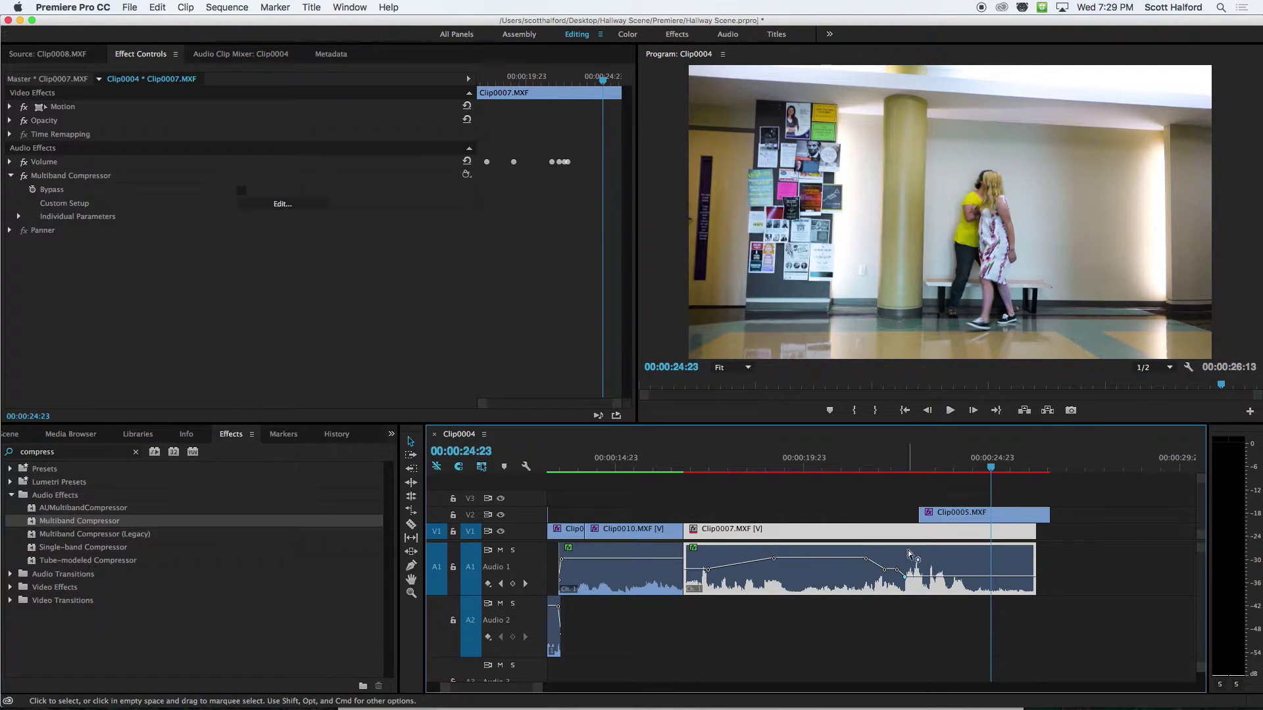
pyautogui.moveTo(905, 577); pyautogui.dragTo(905, 583)
# Play the hallway sequence from the beginning to check the overall dialogue mix
pyautogui.press('Home')
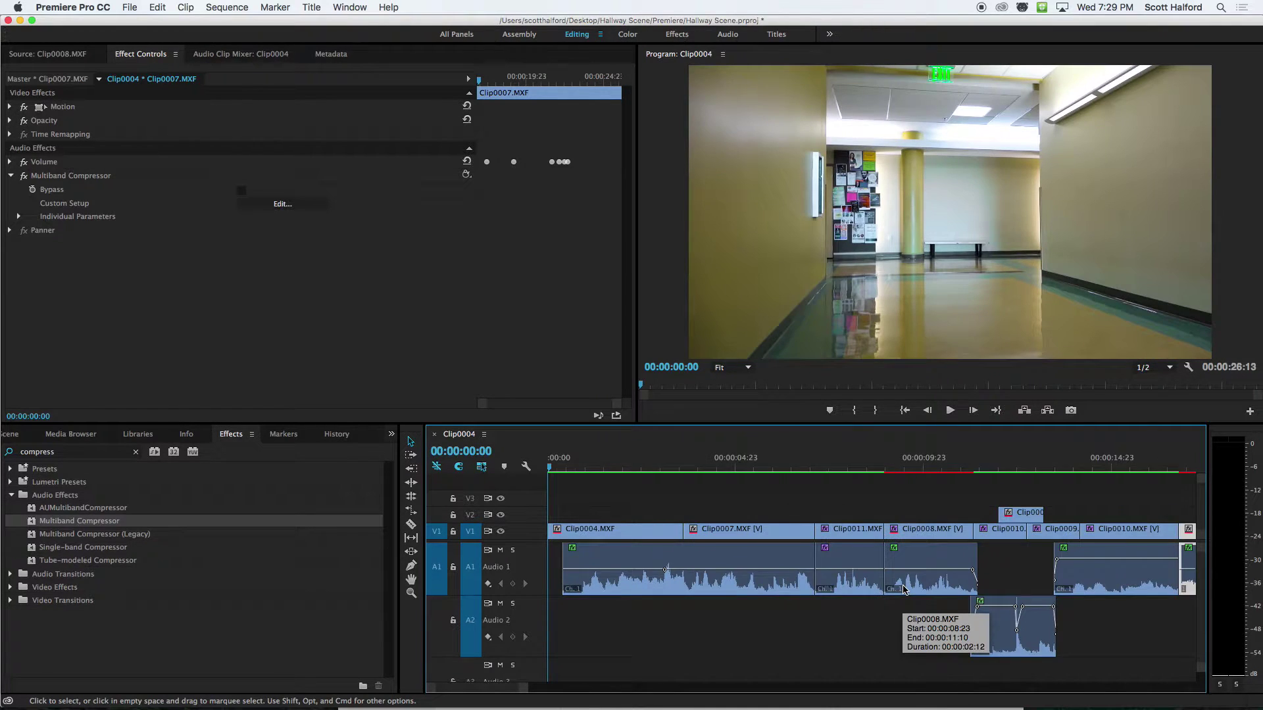
pyautogui.press('-')
pyautogui.press('-')
pyautogui.press('space')
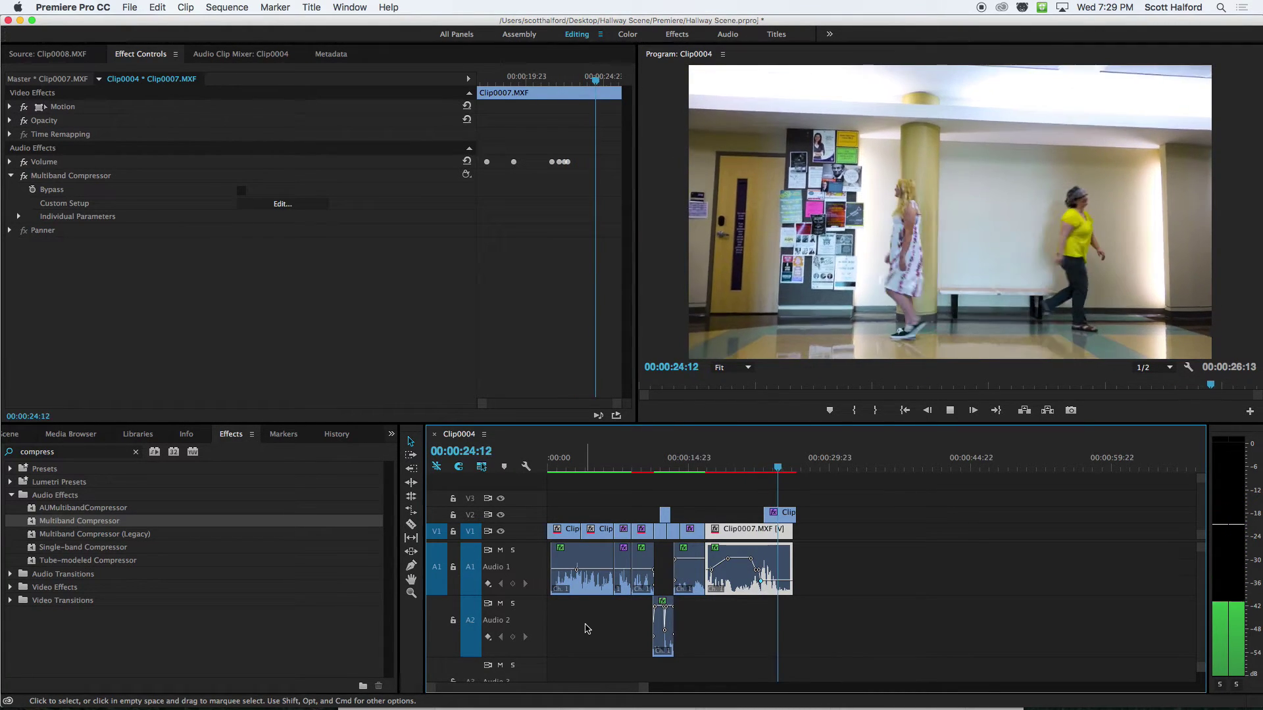
pyautogui.press('space')
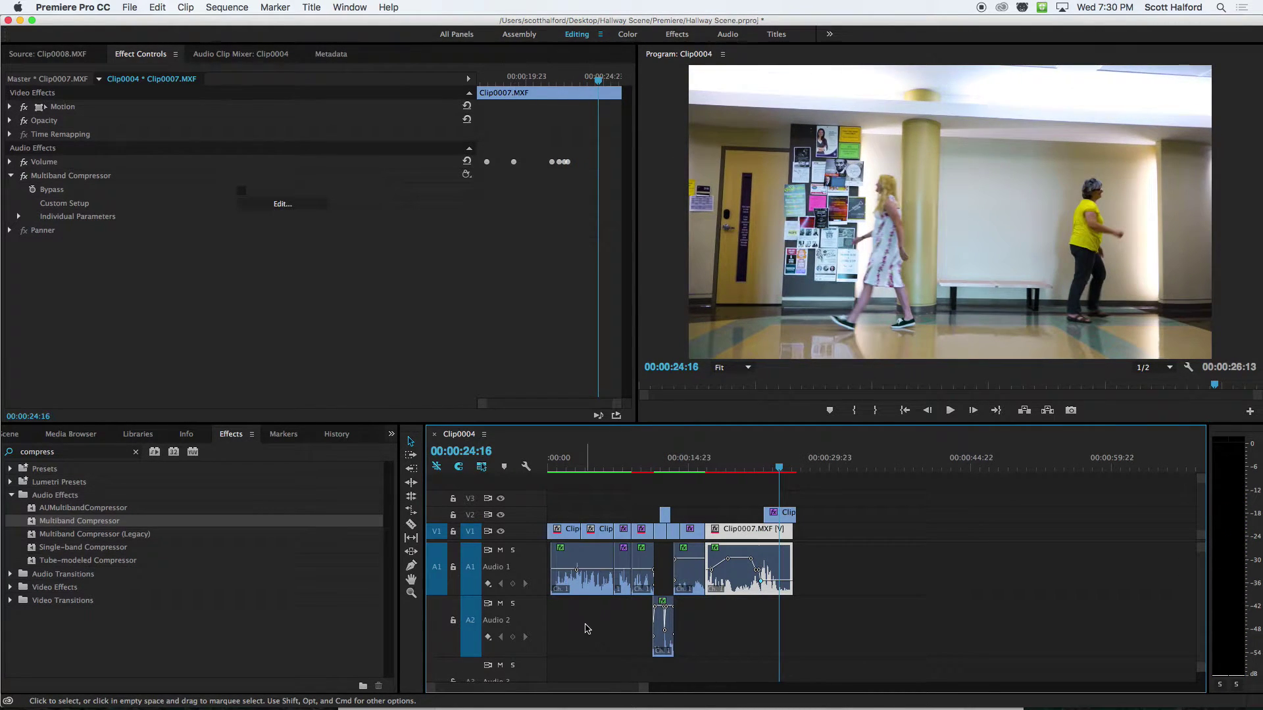
# Examine the Audio 1 cut between Clip0010.MXF and Clip0007.MXF just after 00:00:16:12 up close
pyautogui.click(704, 469)
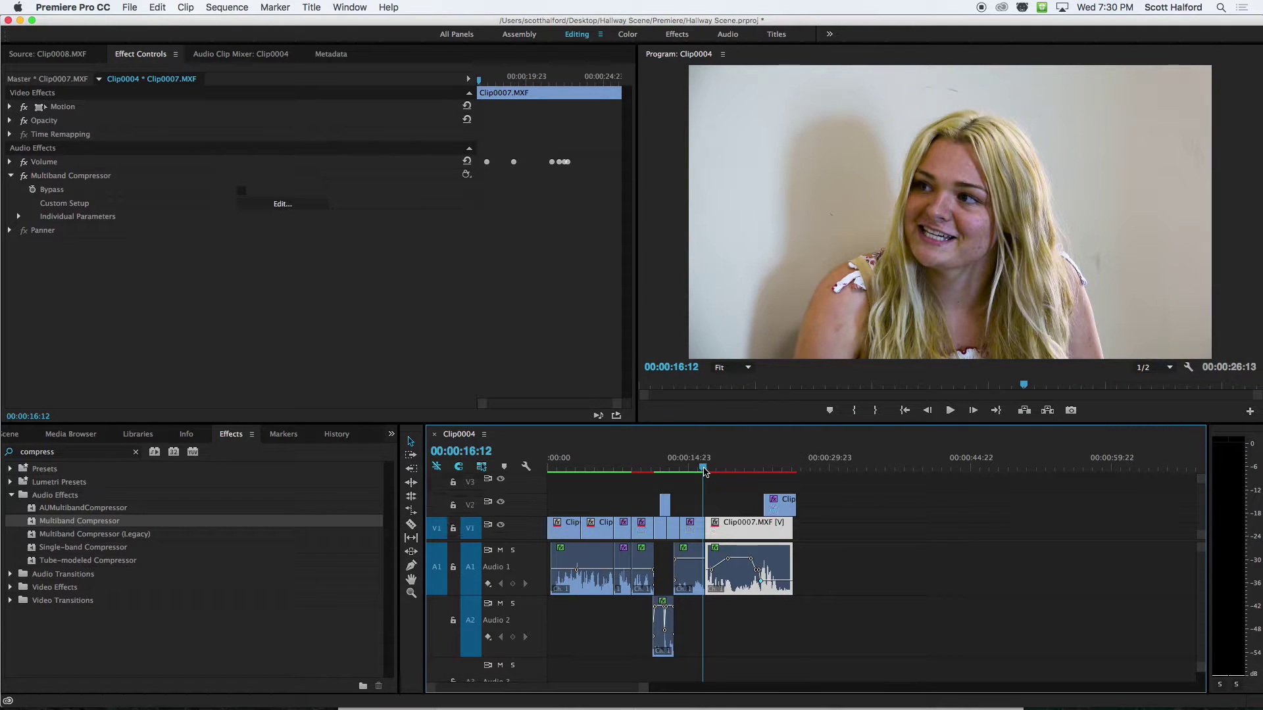
pyautogui.press('=')
pyautogui.press('=')
pyautogui.press('=')
pyautogui.press('=')
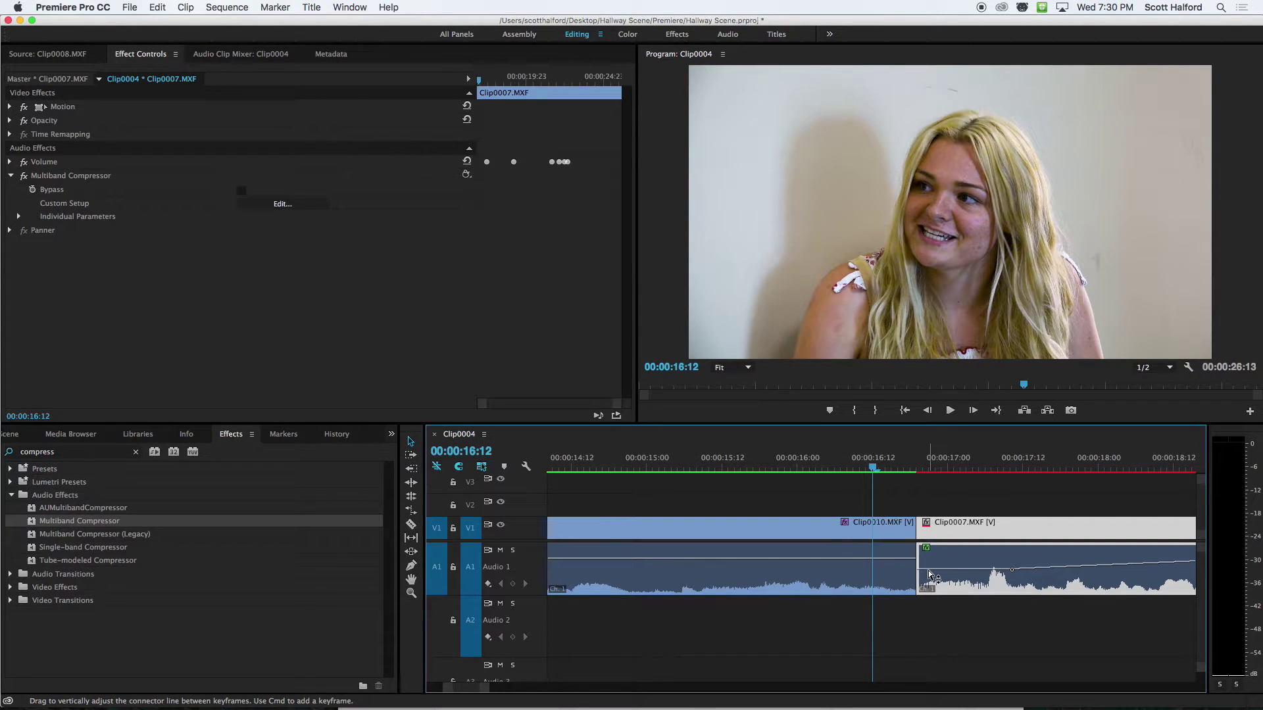
pyautogui.moveTo(930, 575)
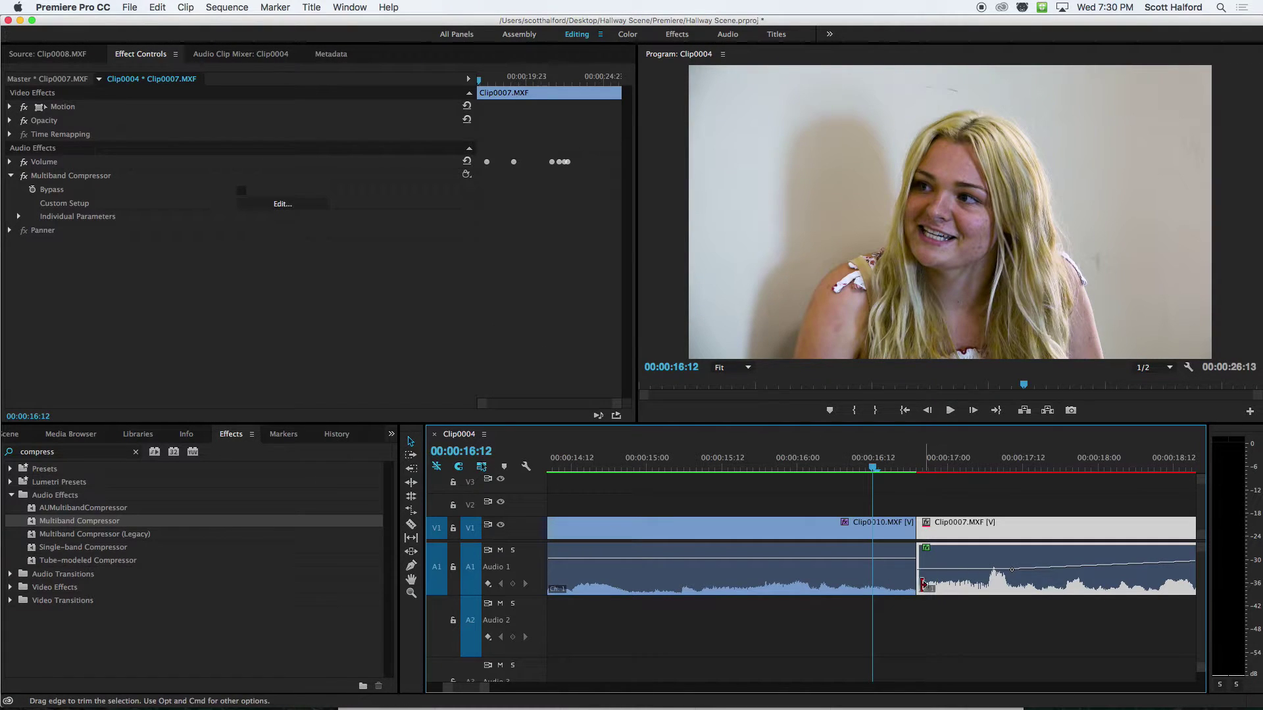
# Apply the default Cross Dissolve transition to the start of the opening Clip0004.MXF video clip
pyautogui.press('Home')
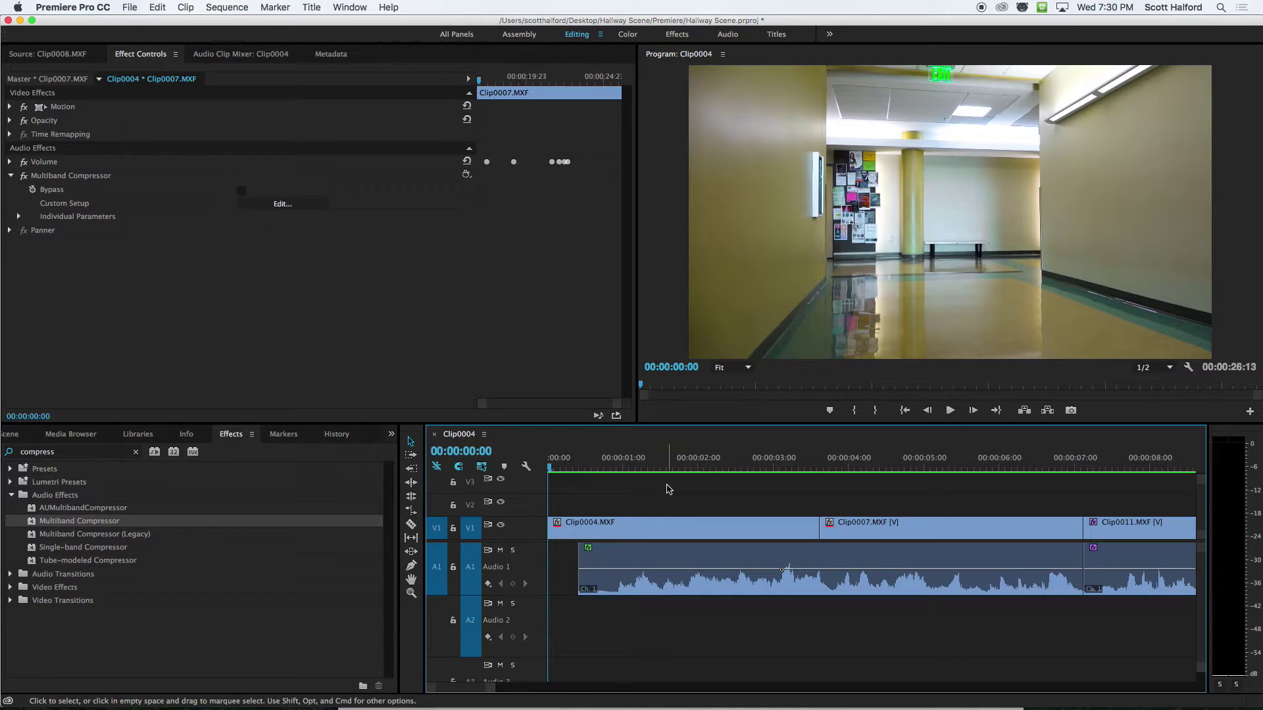
pyautogui.press('\\')
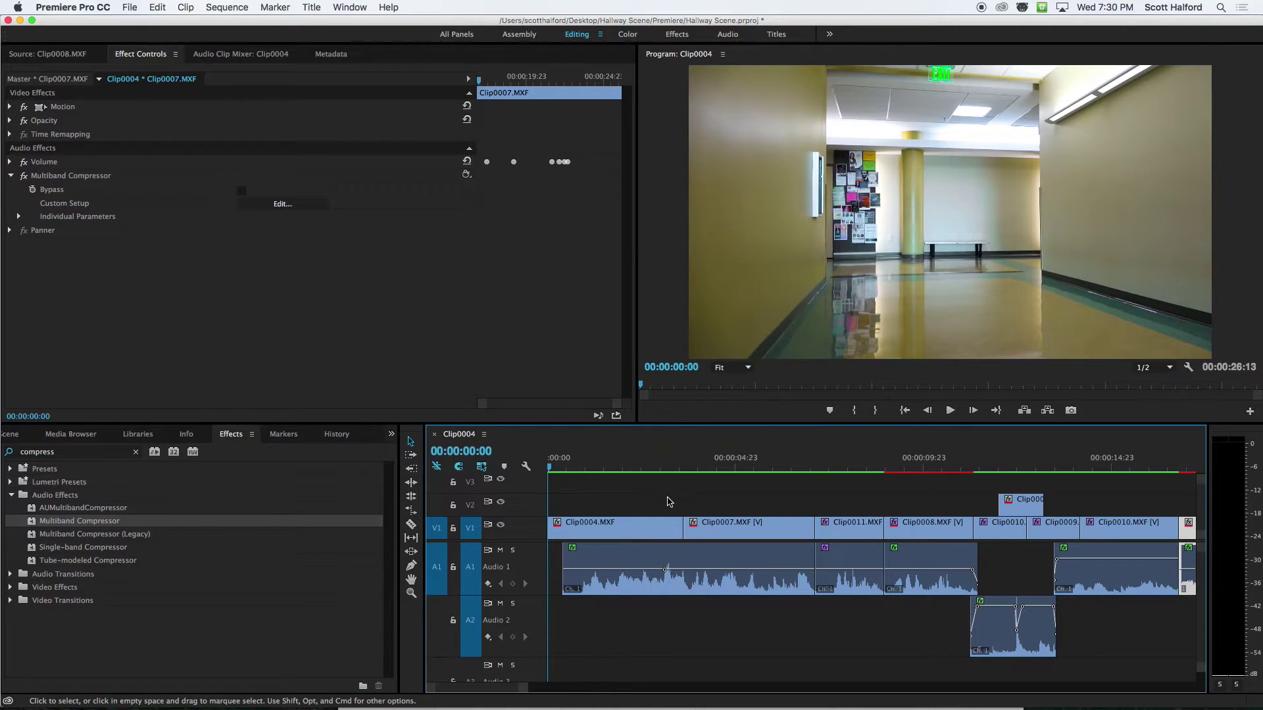
pyautogui.click(570, 533)
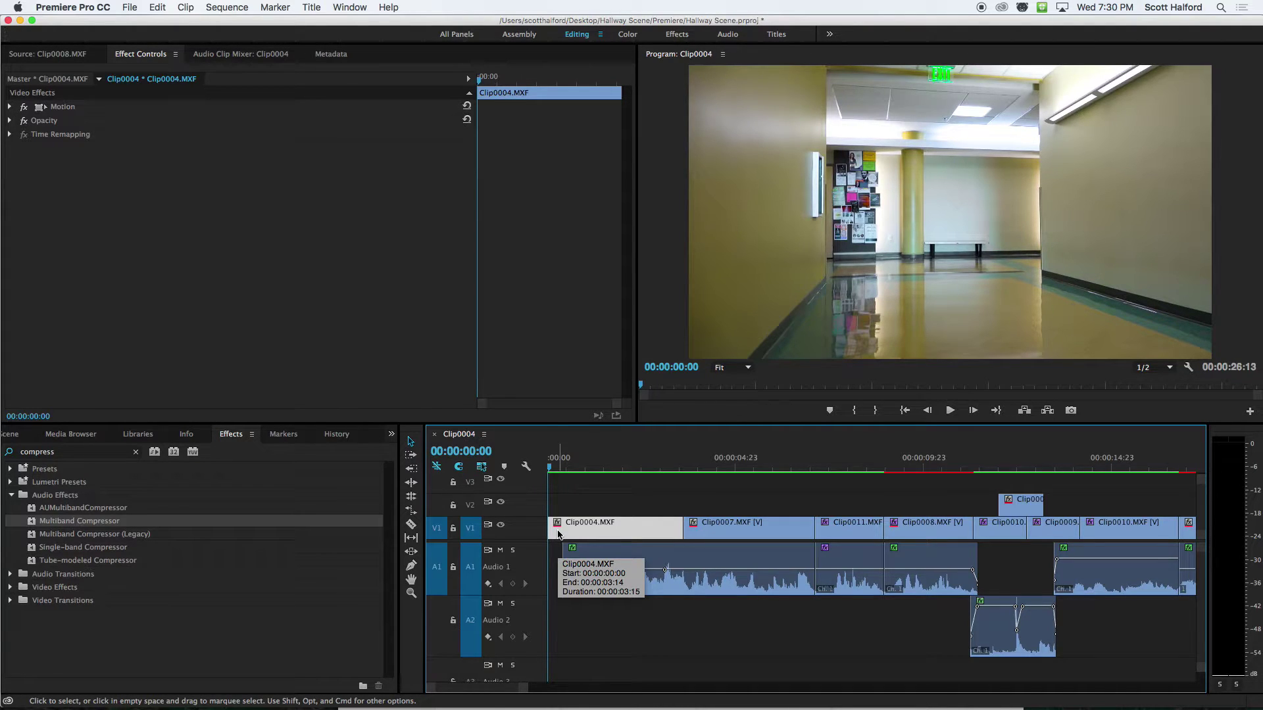
pyautogui.click(569, 625)
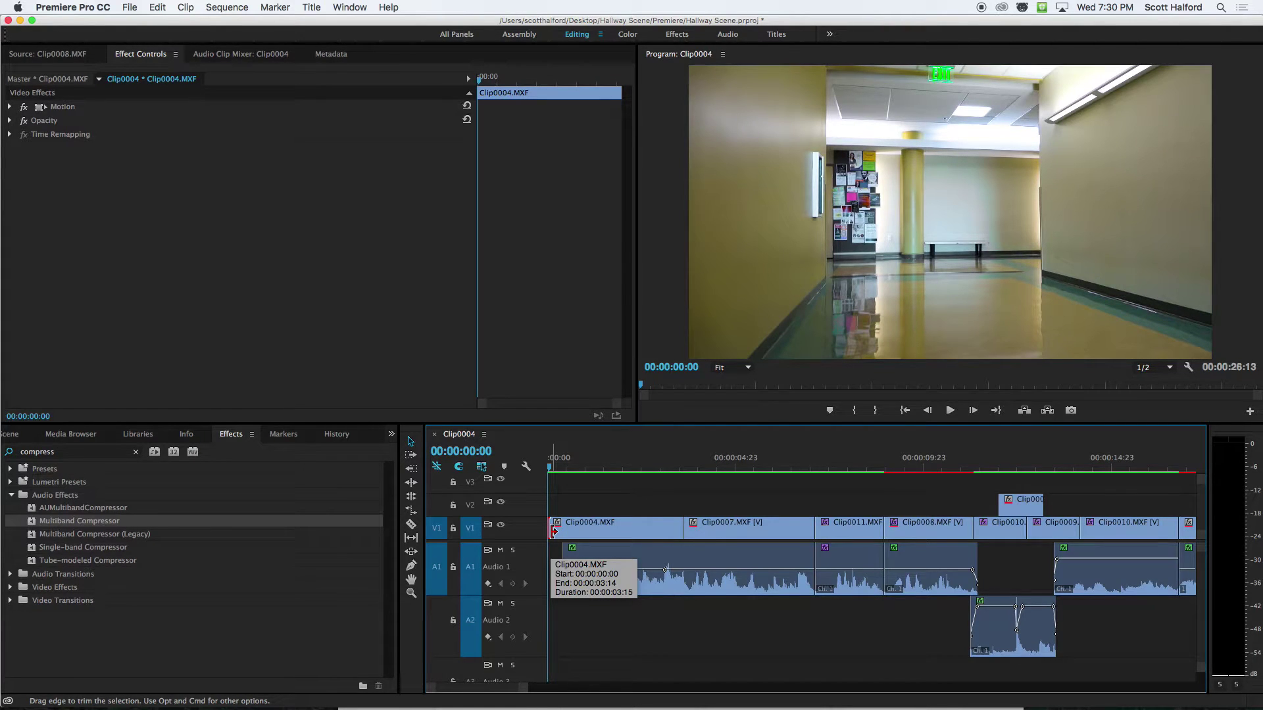
pyautogui.click(553, 532)
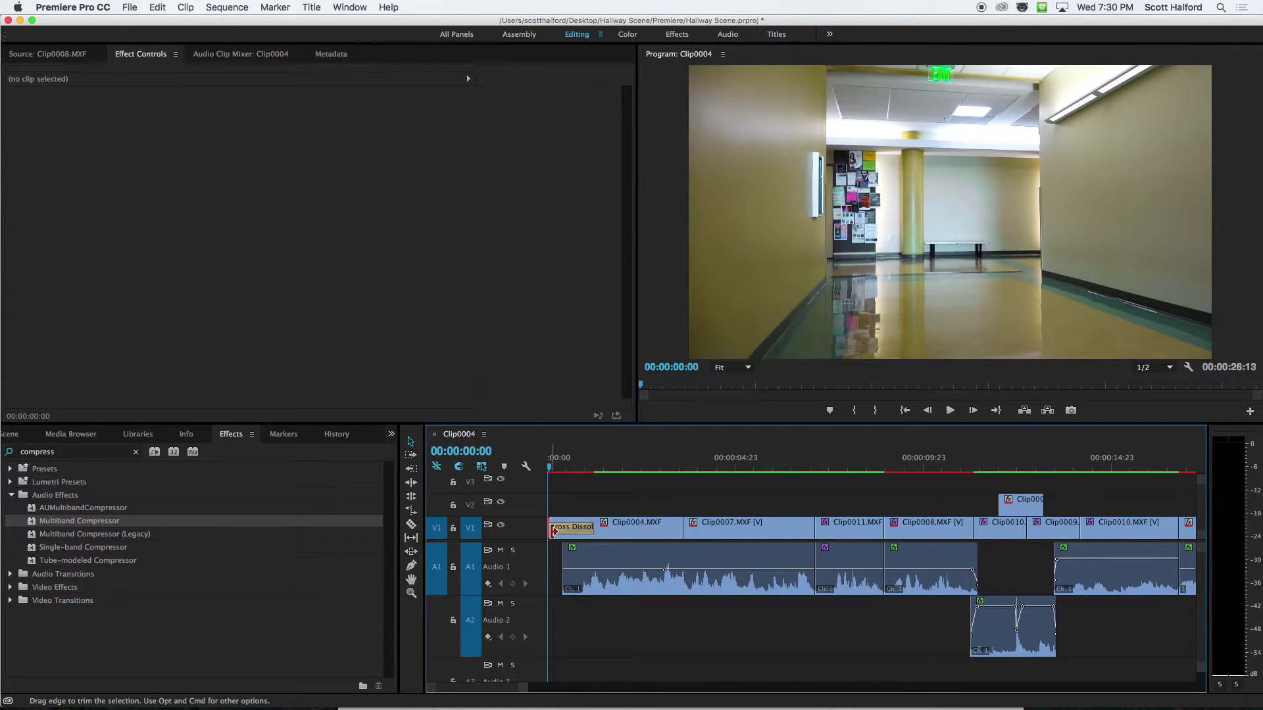
pyautogui.press('super+d')
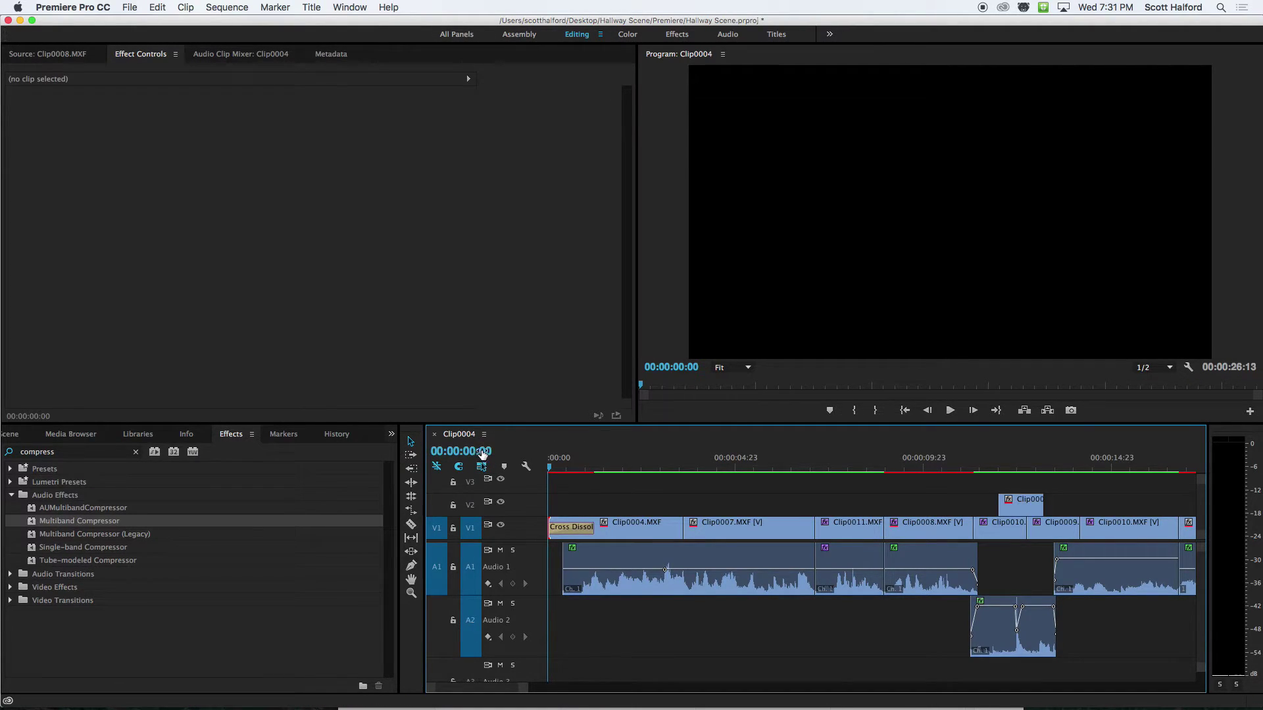
# Clear the "compress" effects search and list the Dissolve video transitions
pyautogui.click(81, 452)
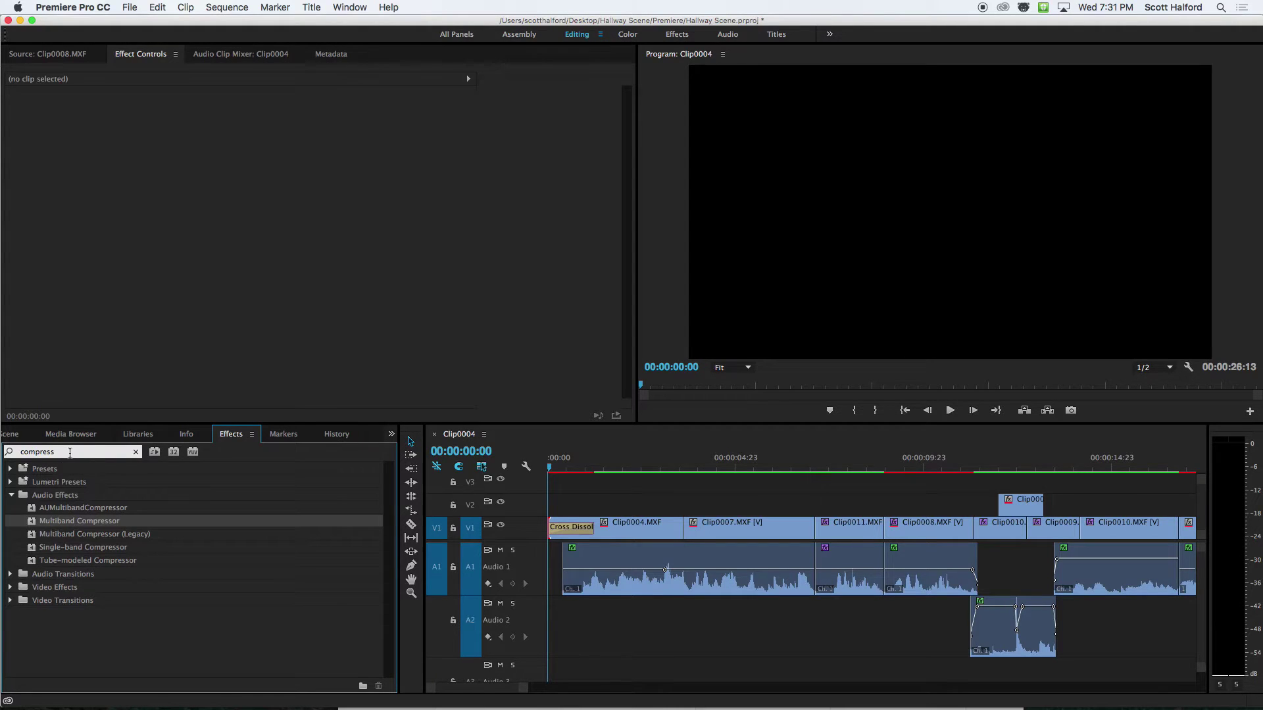
pyautogui.doubleClick(51, 453)
pyautogui.press('BackSpace')
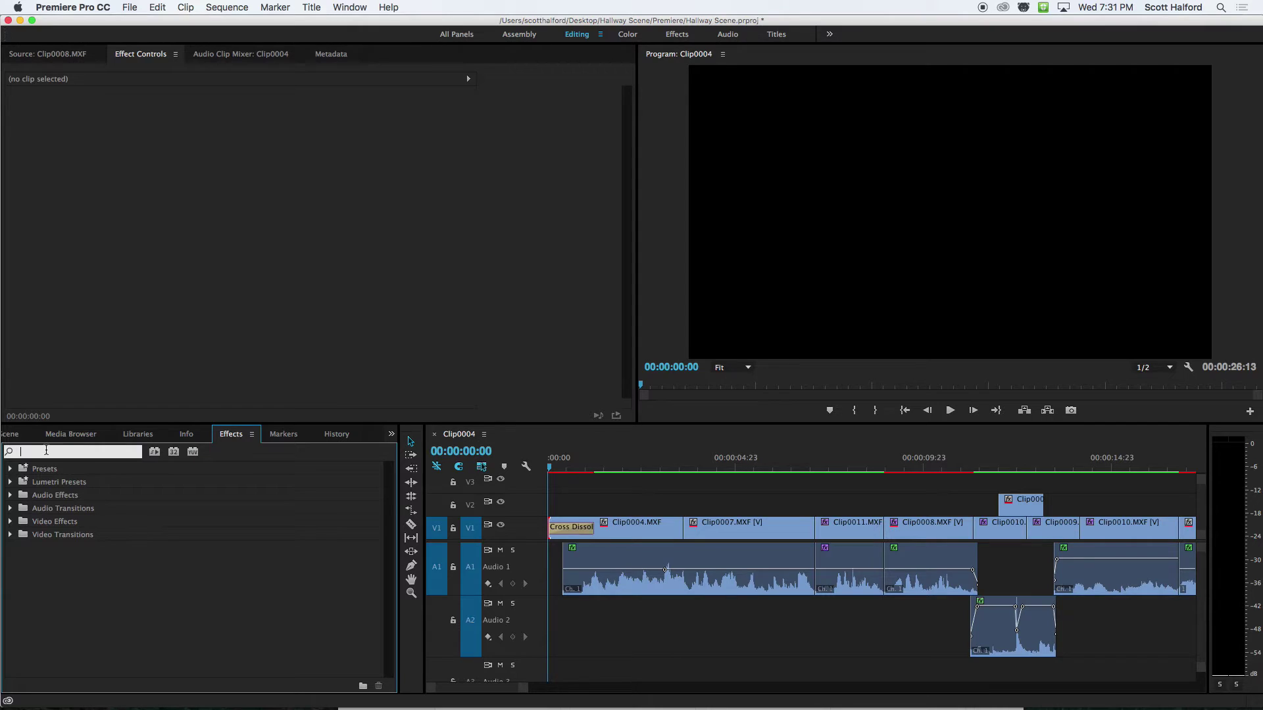
pyautogui.click(45, 540)
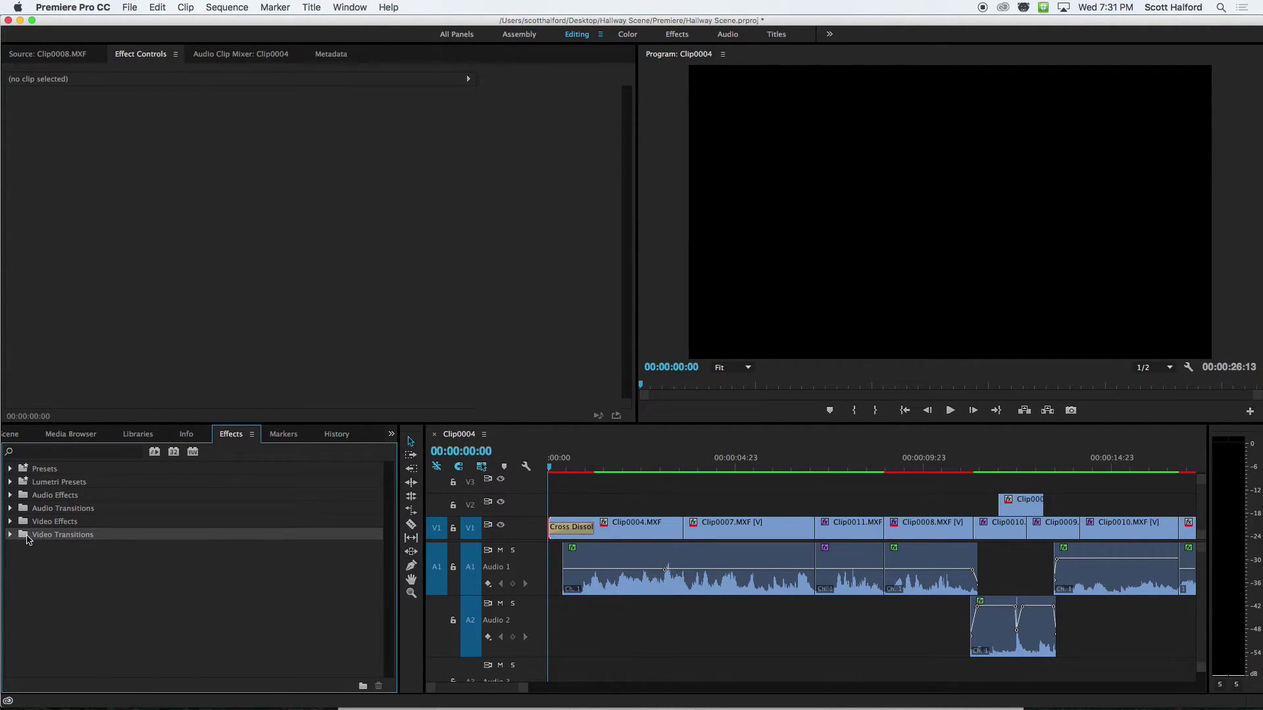
pyautogui.click(11, 536)
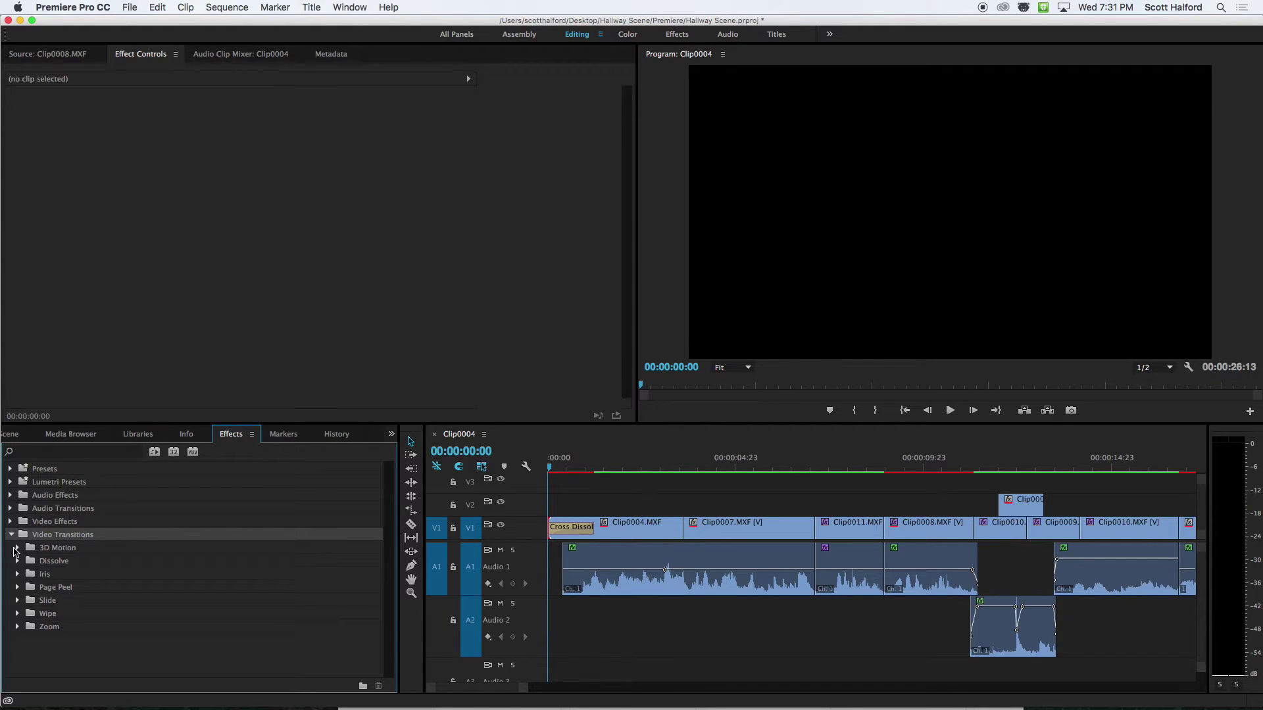
pyautogui.click(18, 563)
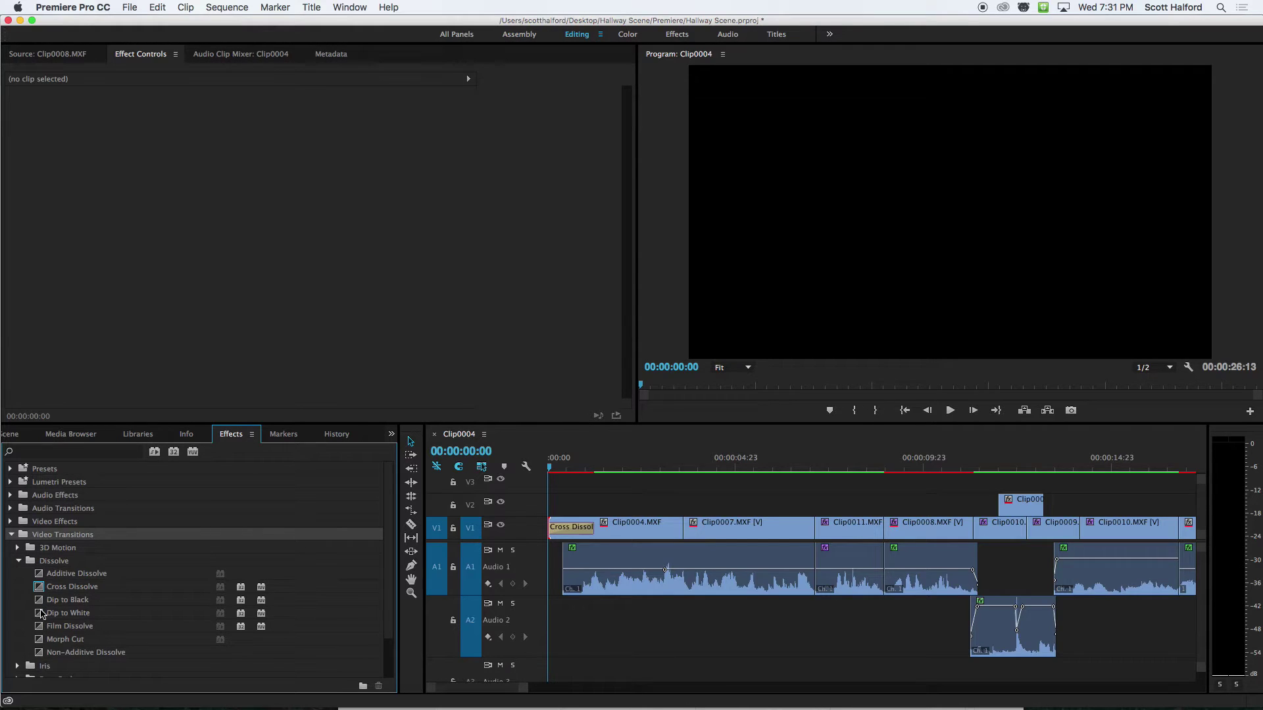
# Browse the Wipe and Iris video transitions and set Iris Diamond as the default transition
pyautogui.scroll(-2, 41, 614)
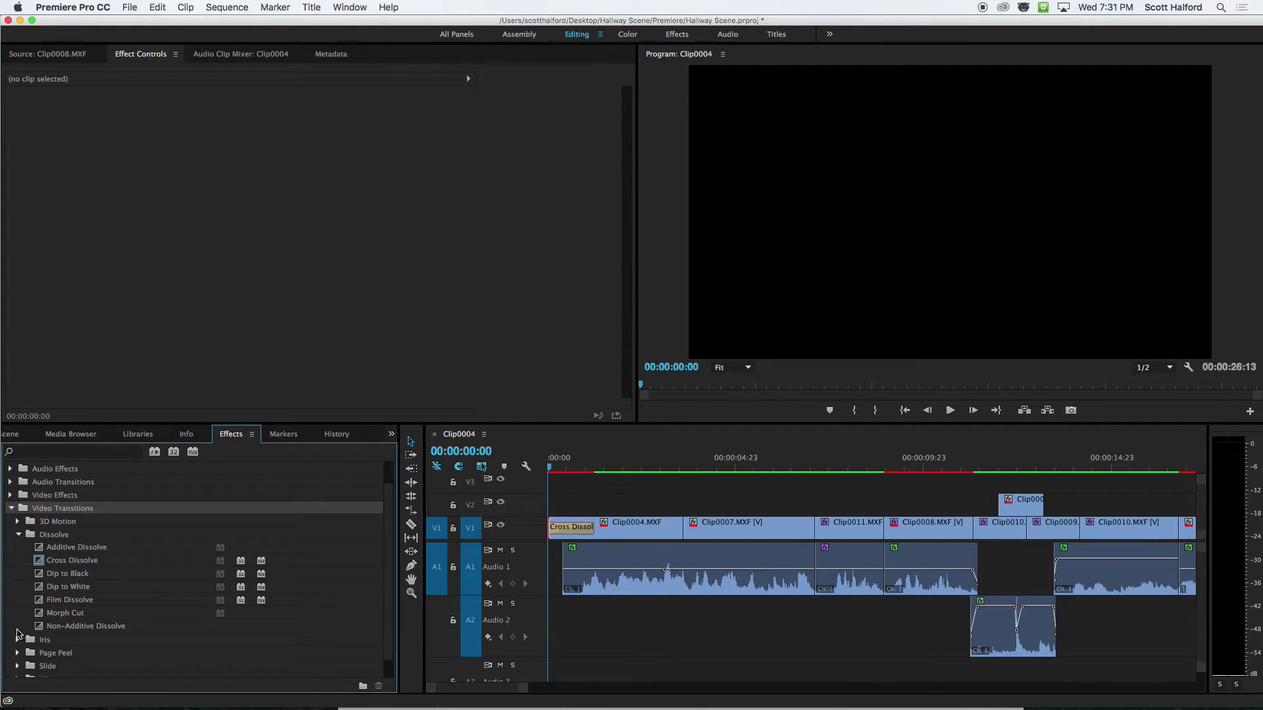
pyautogui.scroll(-2, 19, 647)
pyautogui.click(17, 658)
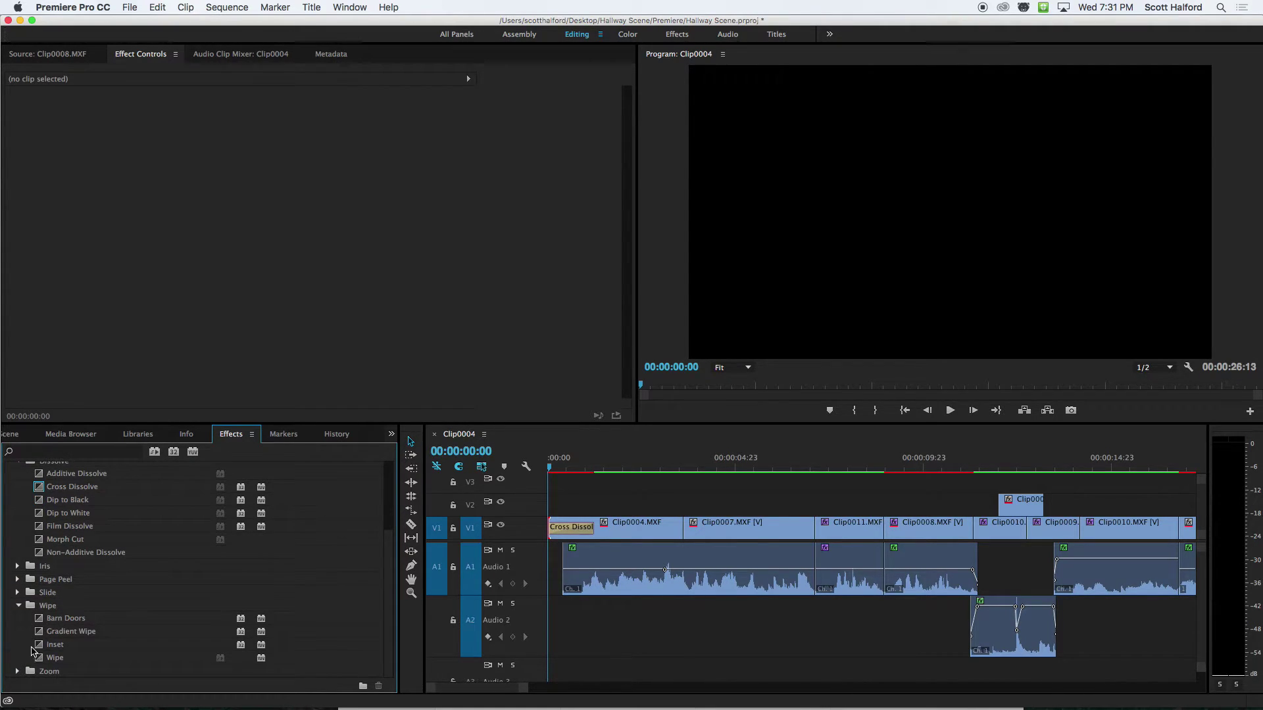
pyautogui.click(17, 566)
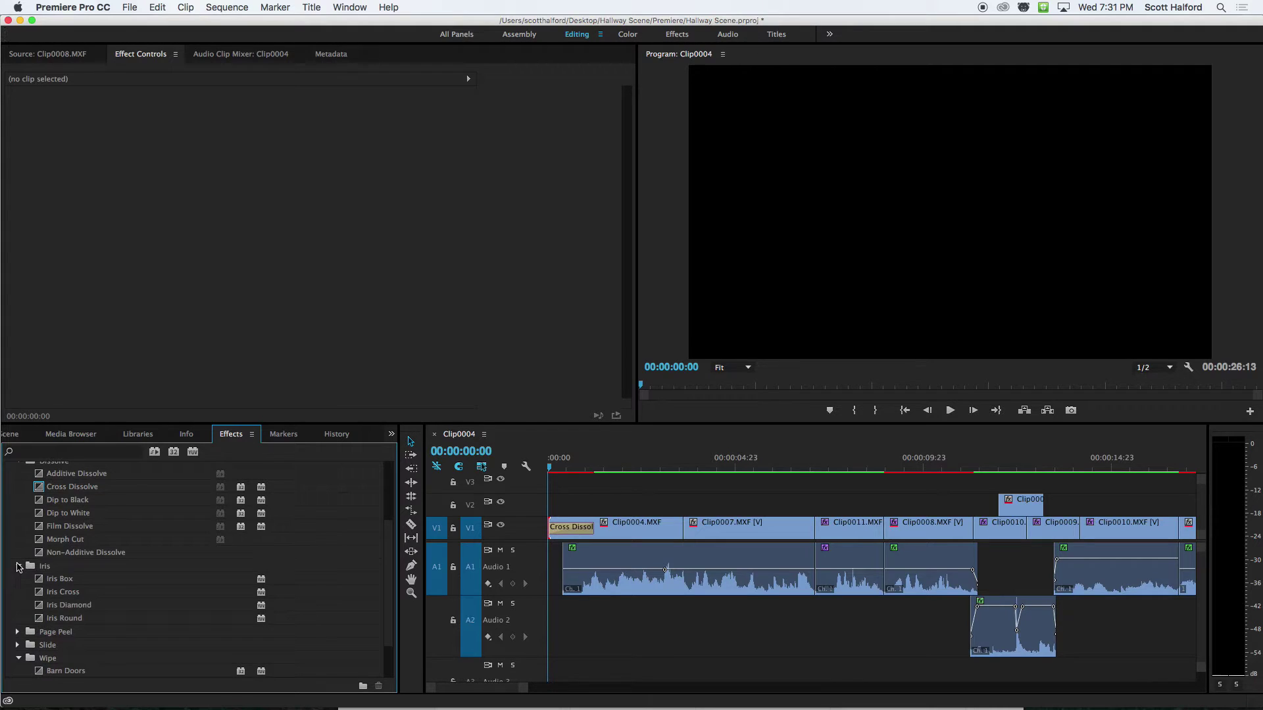
pyautogui.rightClick(39, 609)
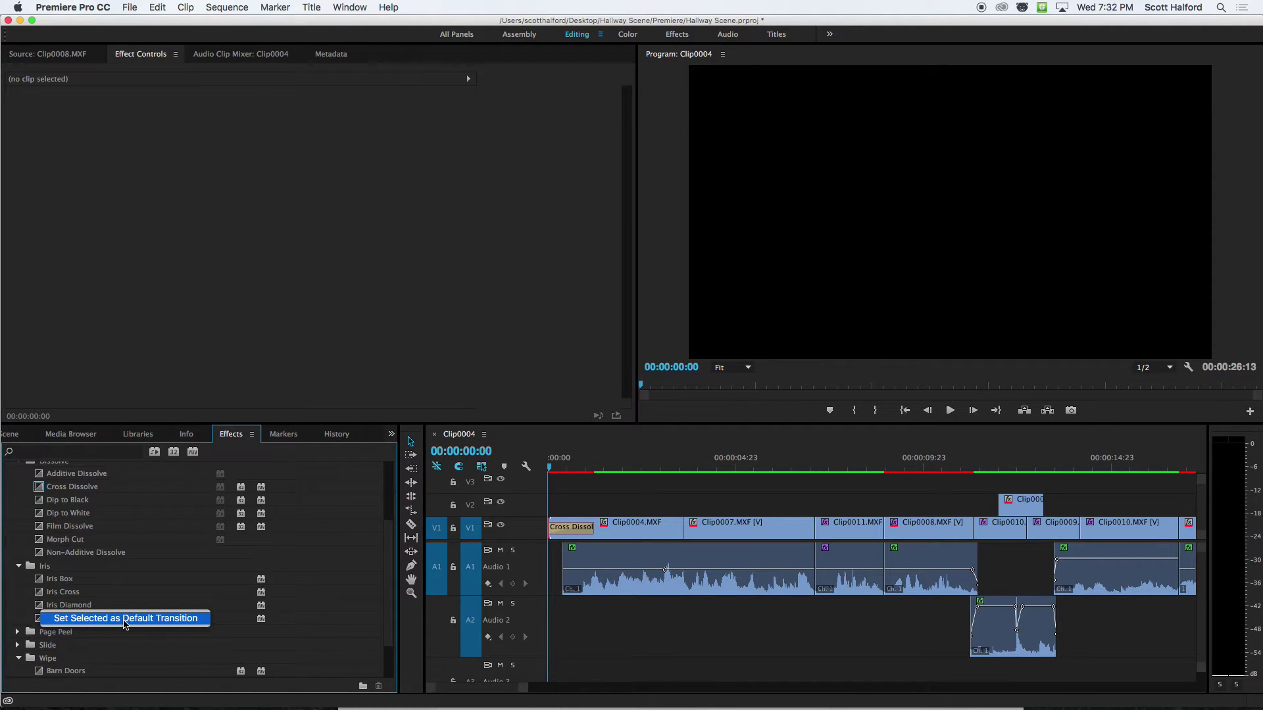
pyautogui.click(143, 619)
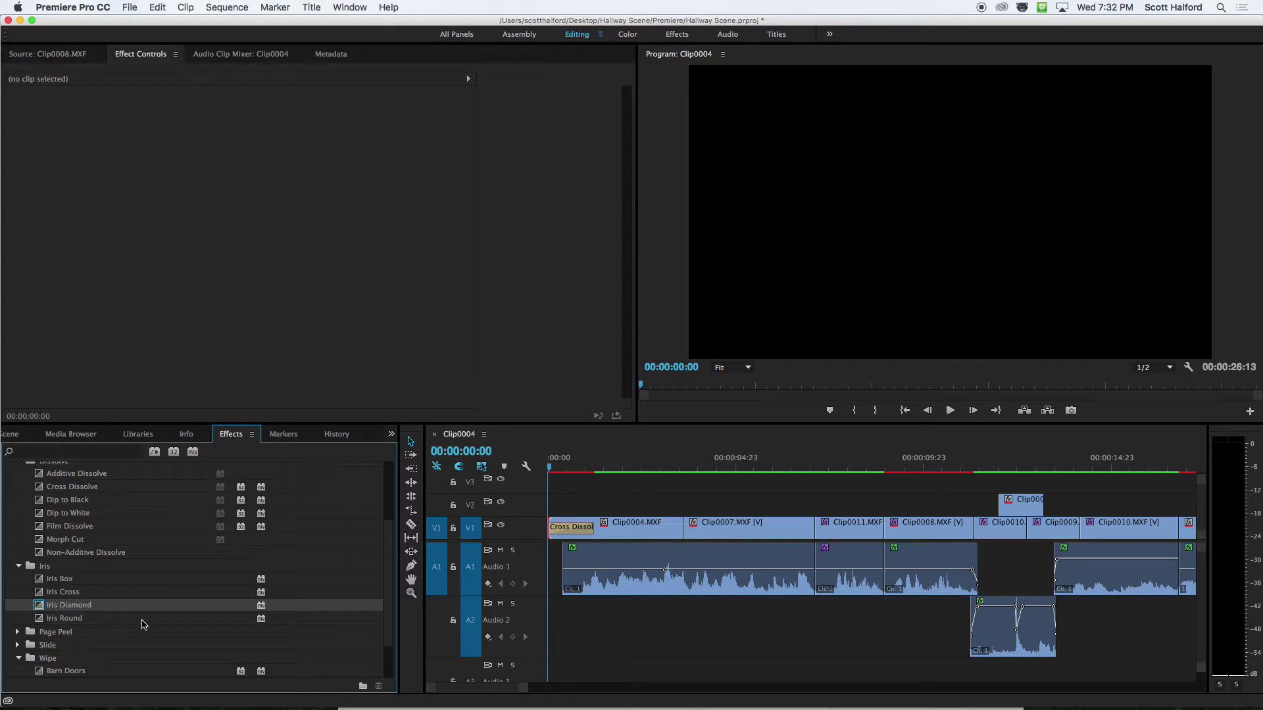
# Set Cross Dissolve from the Dissolve video transitions as the default transition
pyautogui.scroll(2, 22, 568)
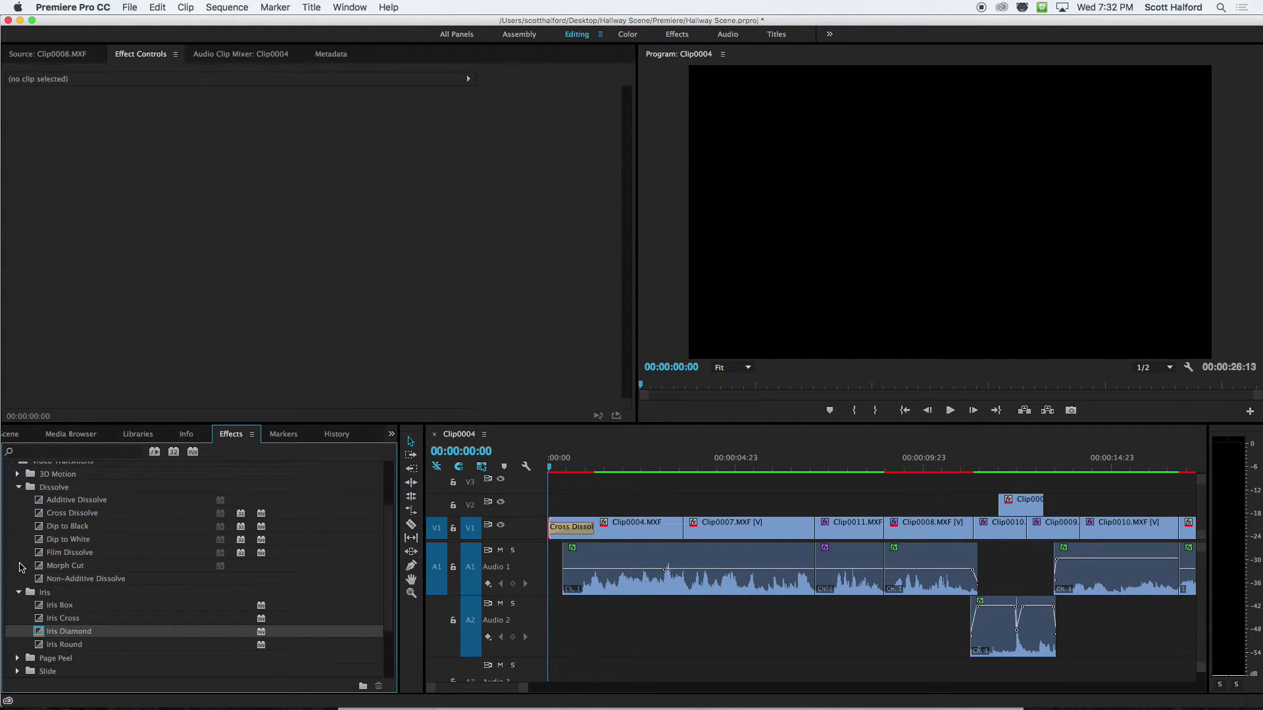
pyautogui.click(41, 515)
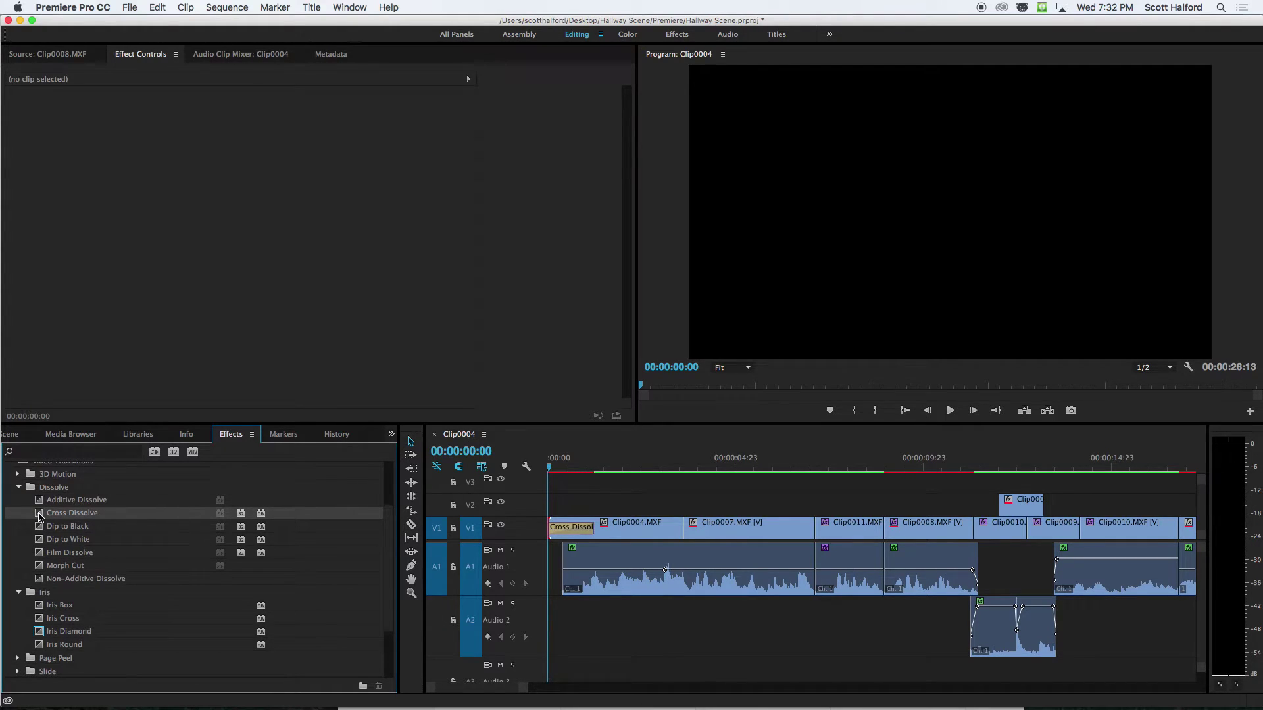
pyautogui.rightClick(40, 516)
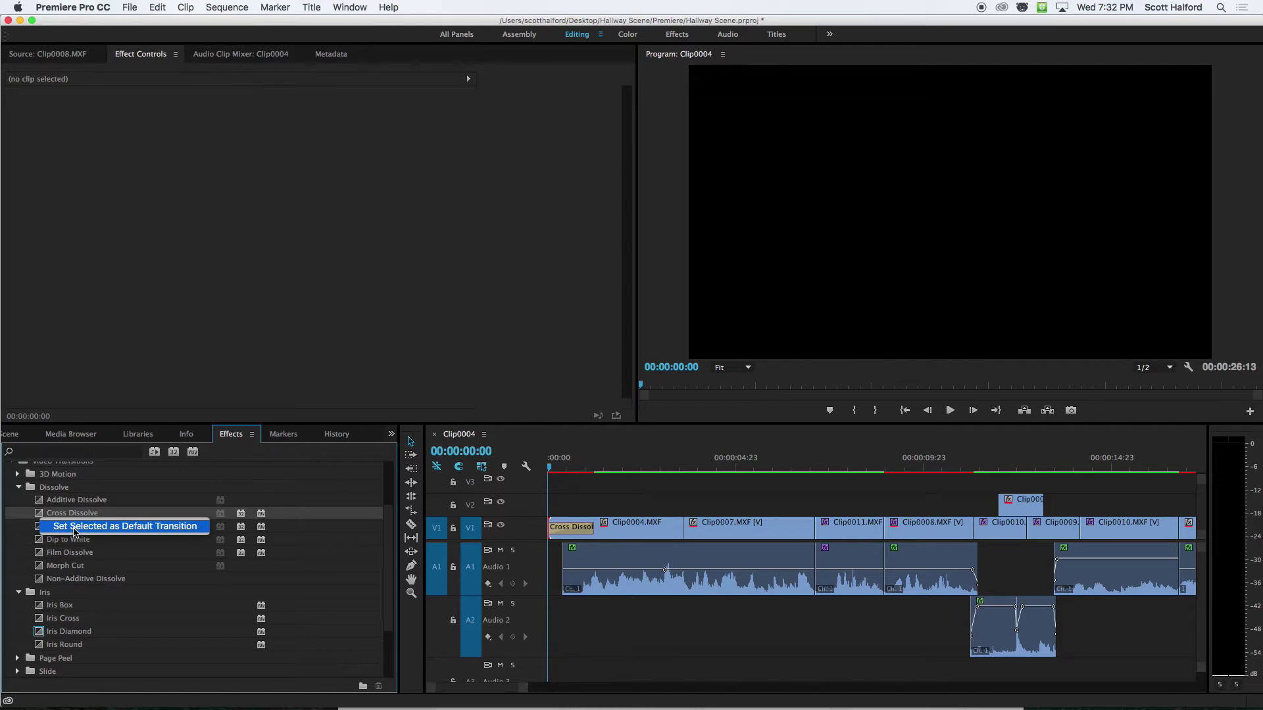
pyautogui.click(74, 529)
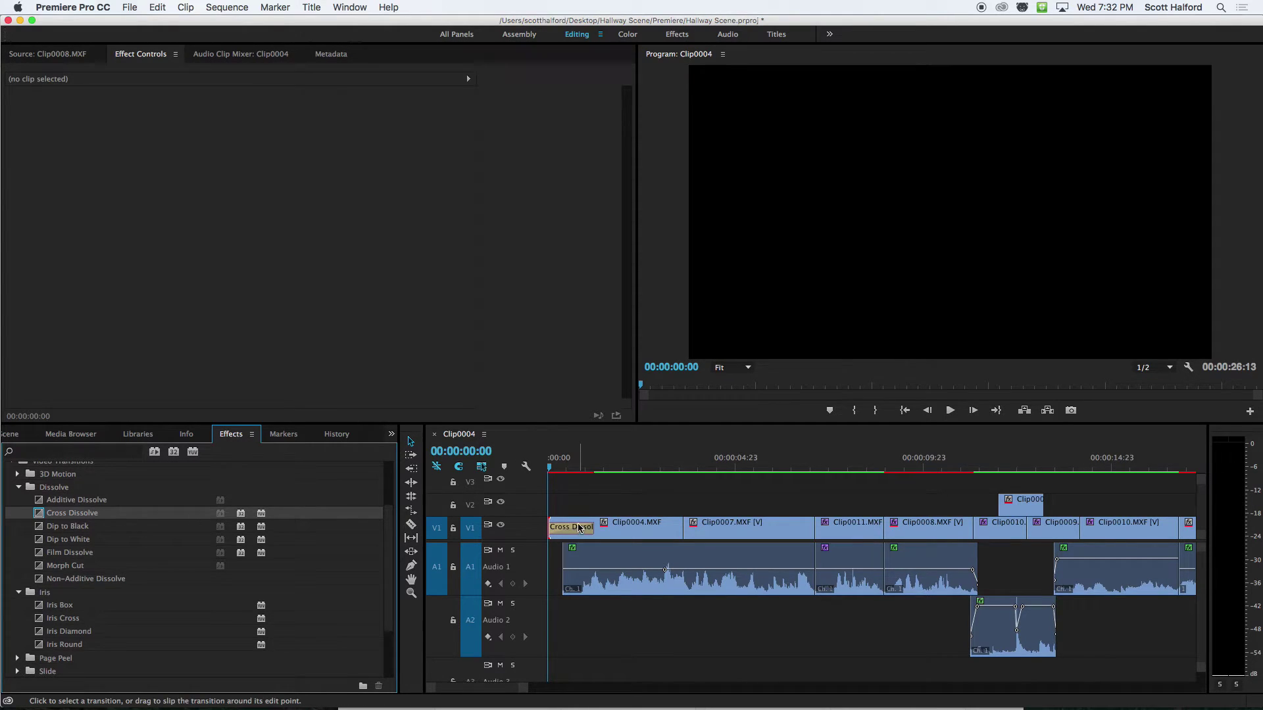
# Play the sequence from its start to review the opening Cross Dissolve on Clip0004.MXF
pyautogui.click(577, 501)
pyautogui.click(607, 489)
pyautogui.click(595, 464)
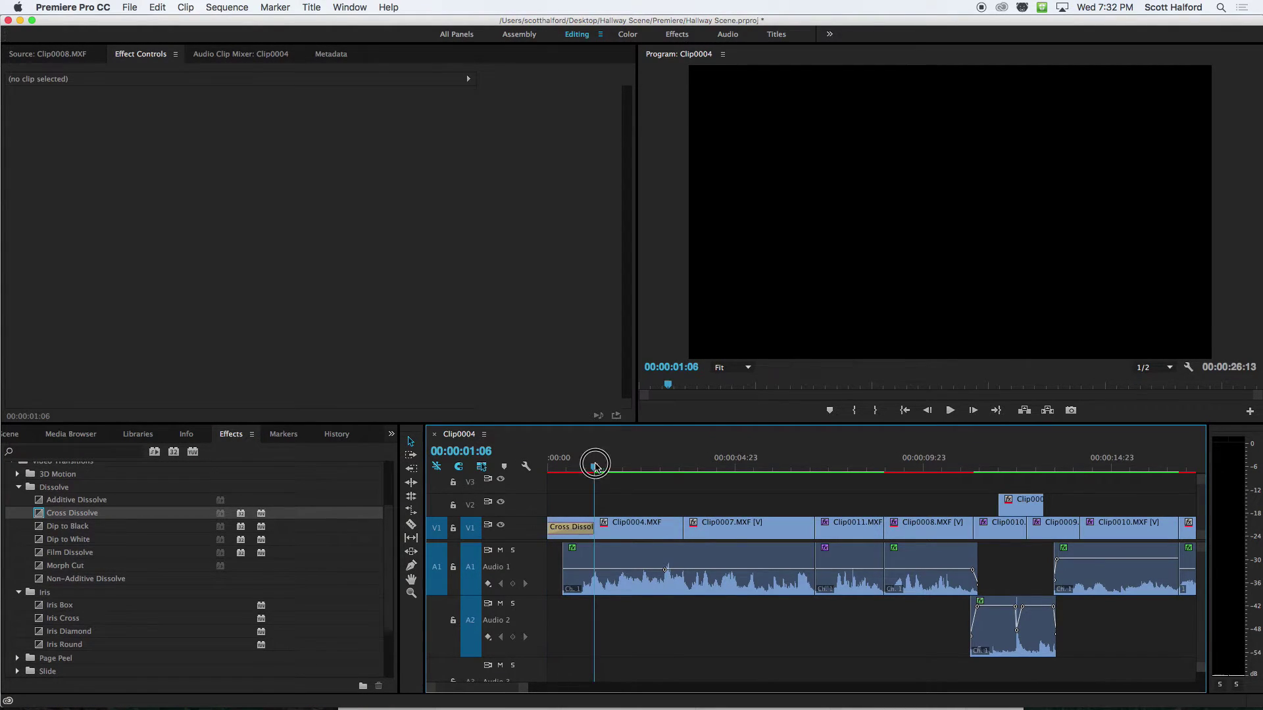
pyautogui.press('Home')
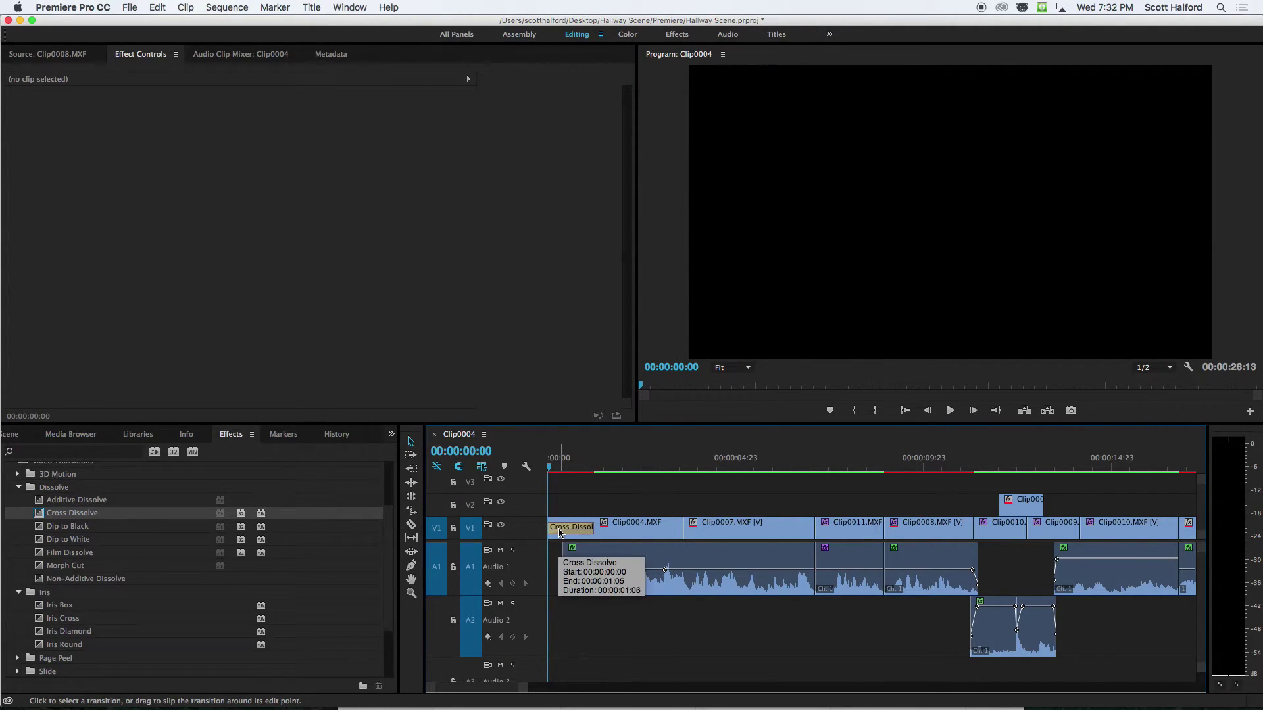
pyautogui.press('space')
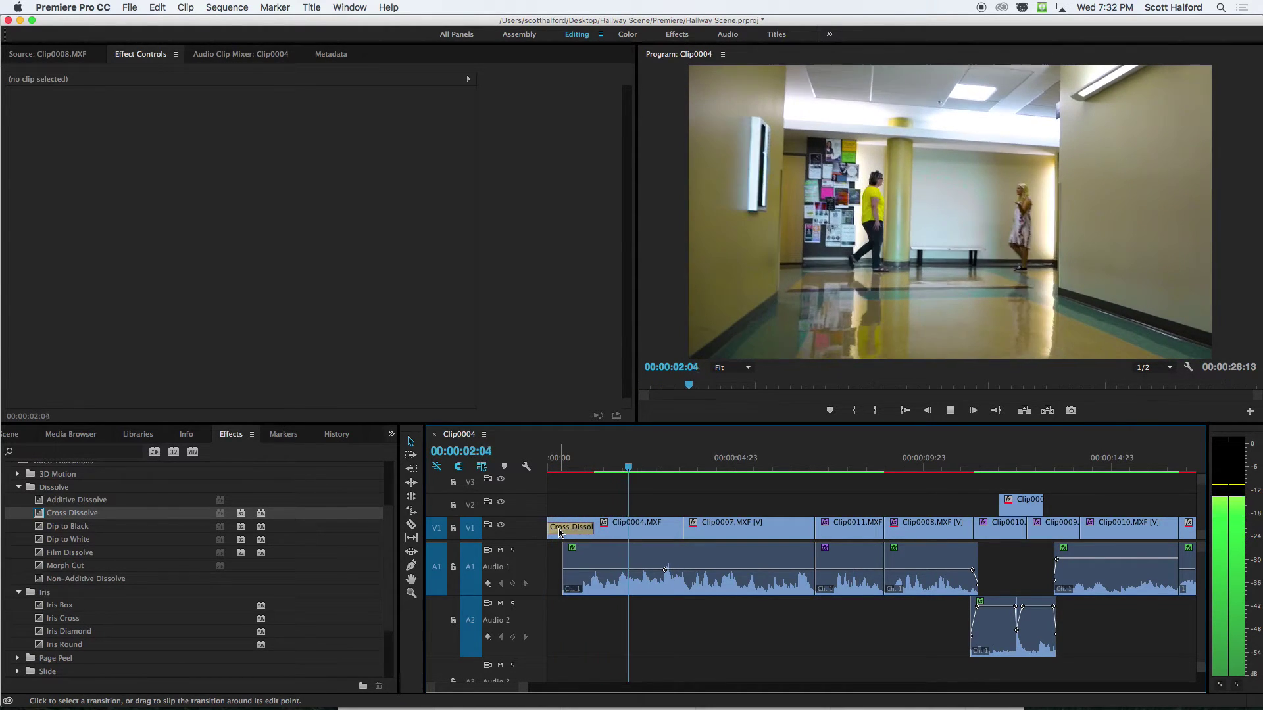
pyautogui.press('space')
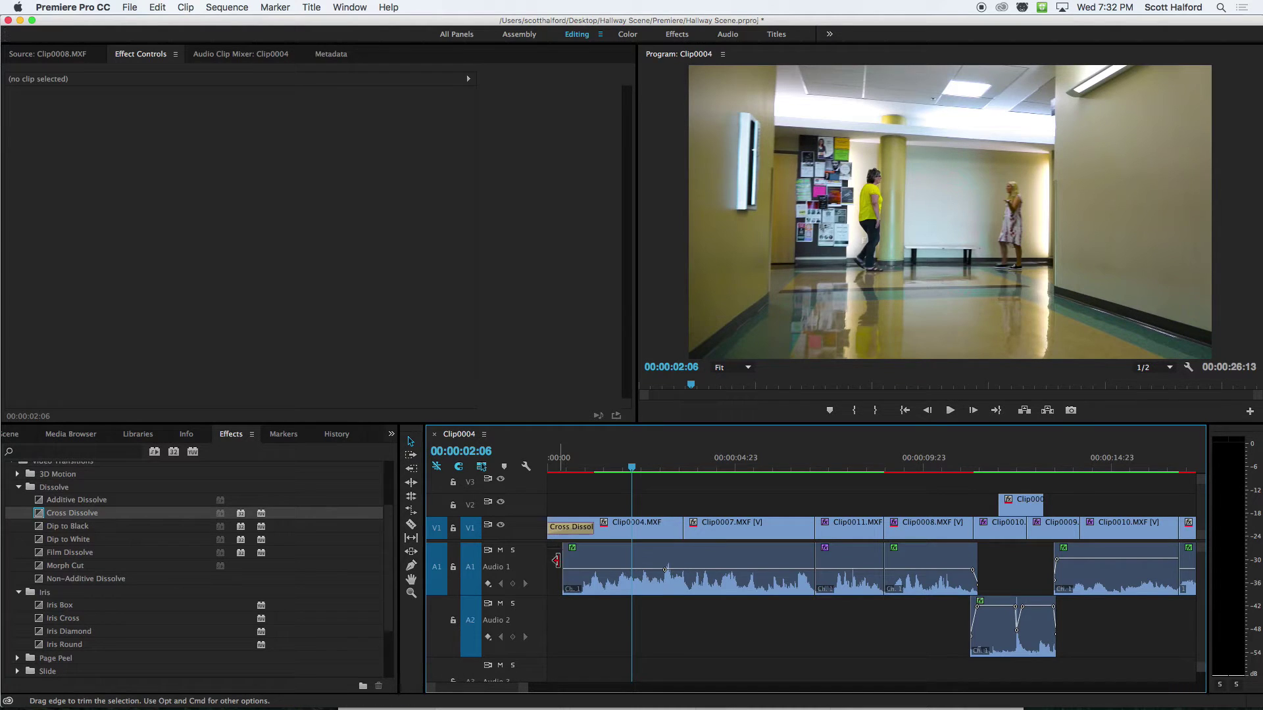
# Try the default transitions on the start edits of the first Clip0007.MXF's linked video and audio, and remove the added transitions
pyautogui.press('super+d')
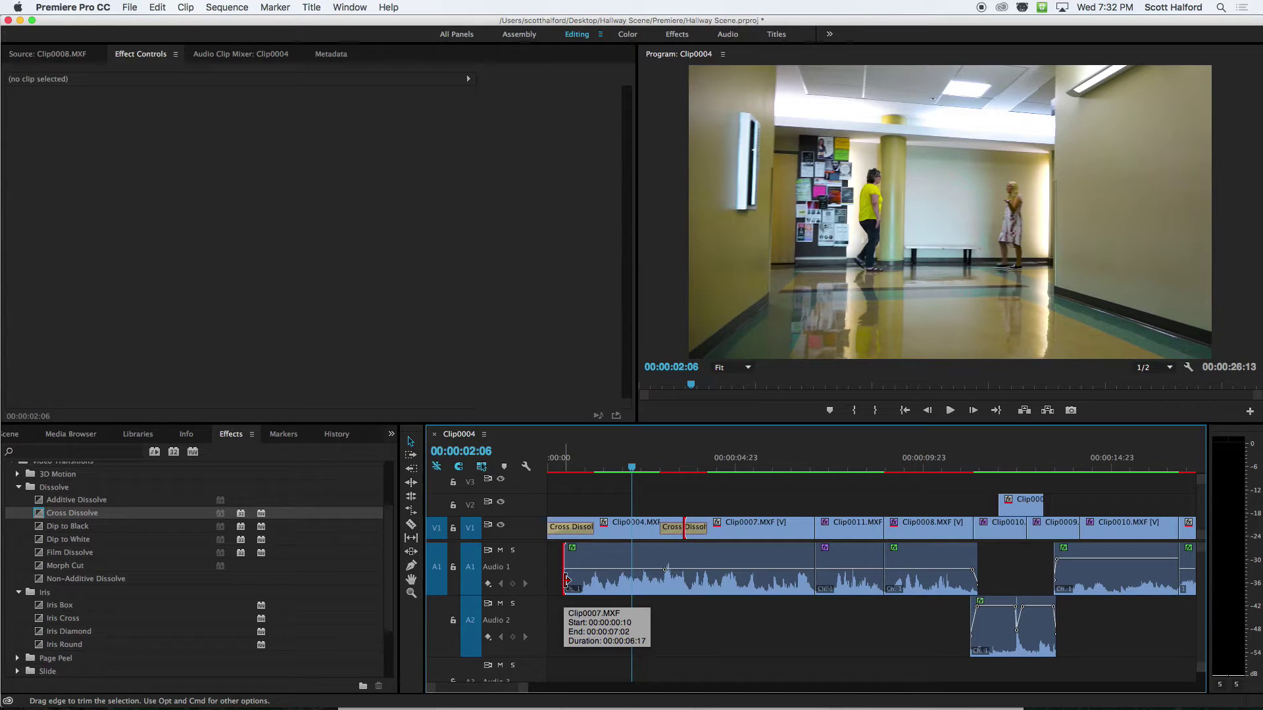
pyautogui.press('super+z')
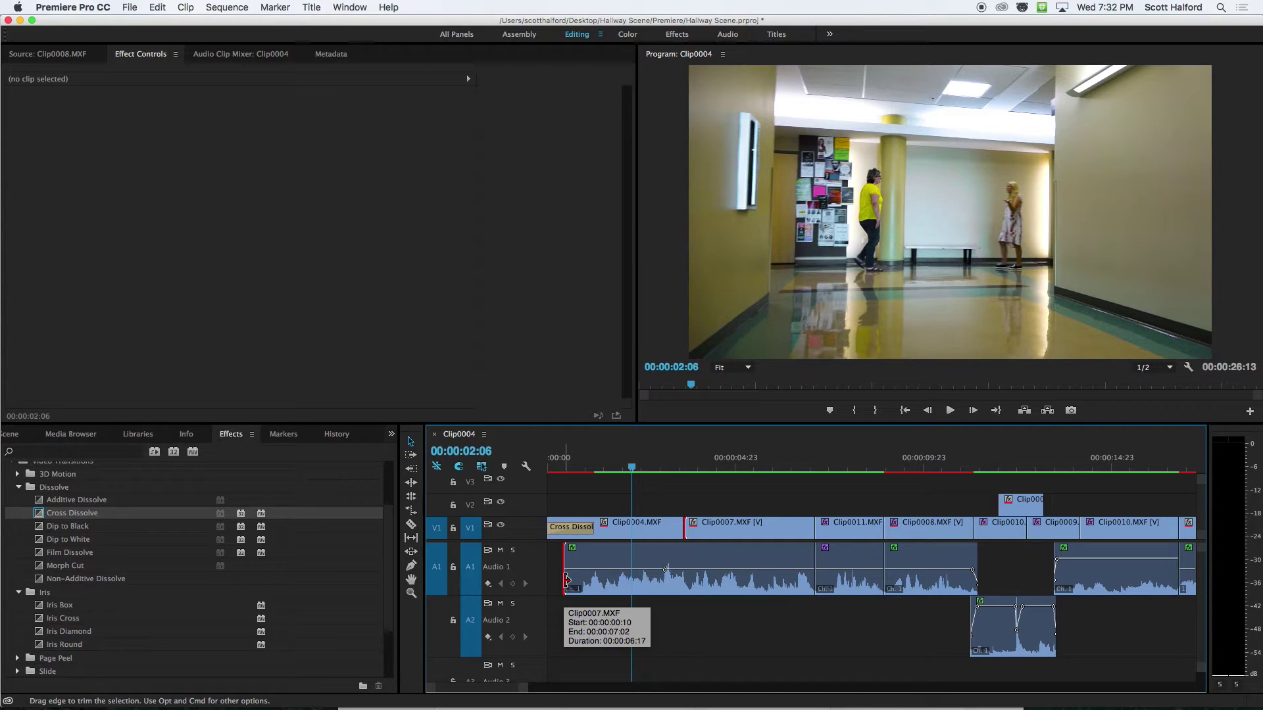
pyautogui.rightClick(566, 578)
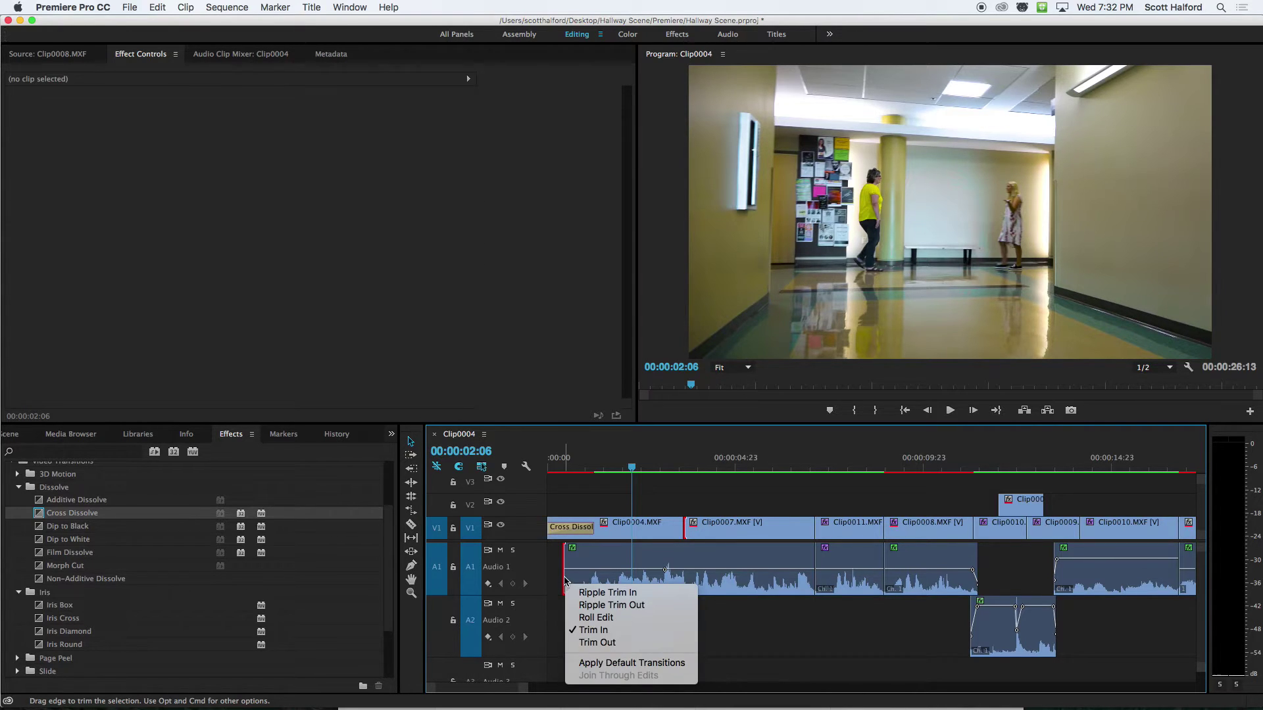
pyautogui.click(625, 663)
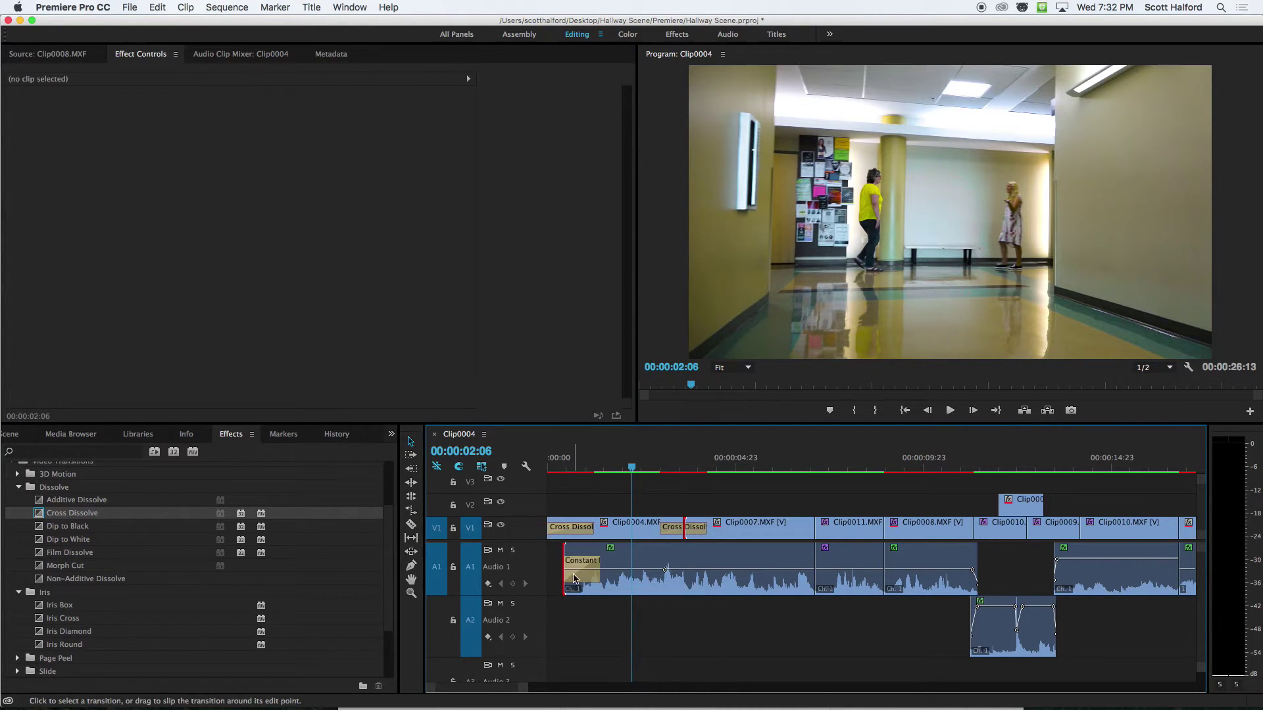
pyautogui.click(672, 527)
pyautogui.press('Delete')
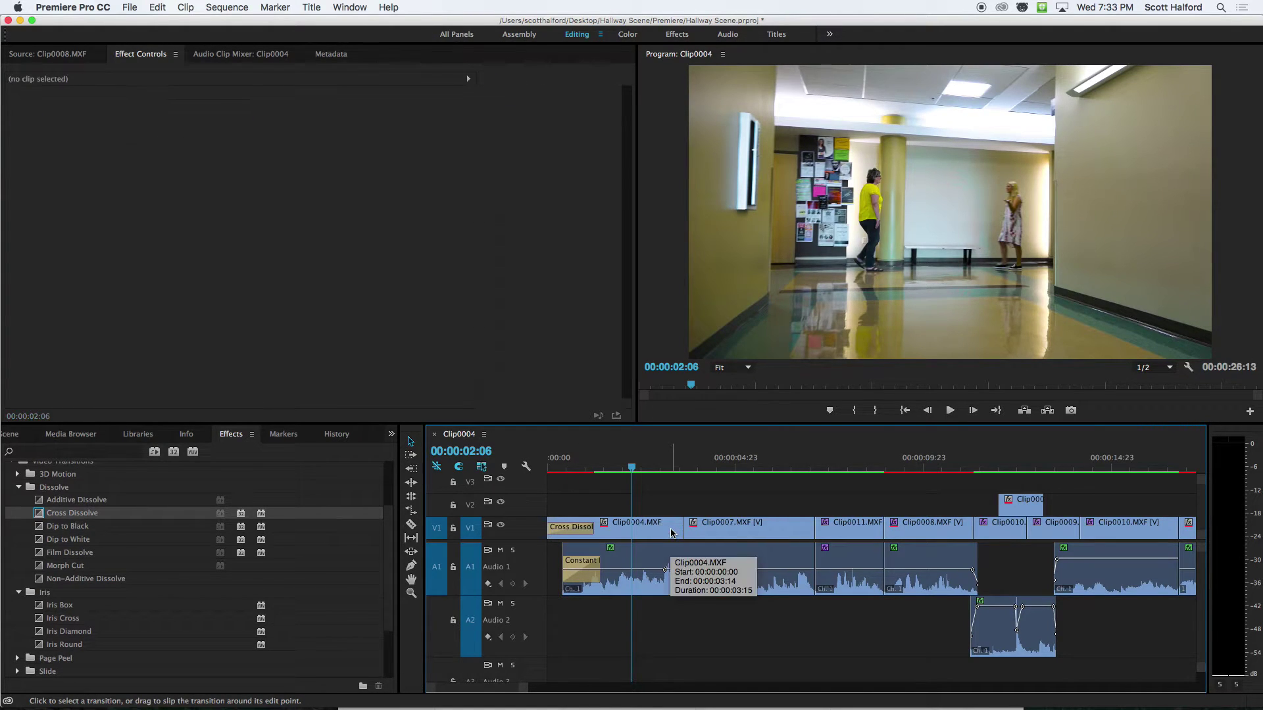
pyautogui.click(588, 579)
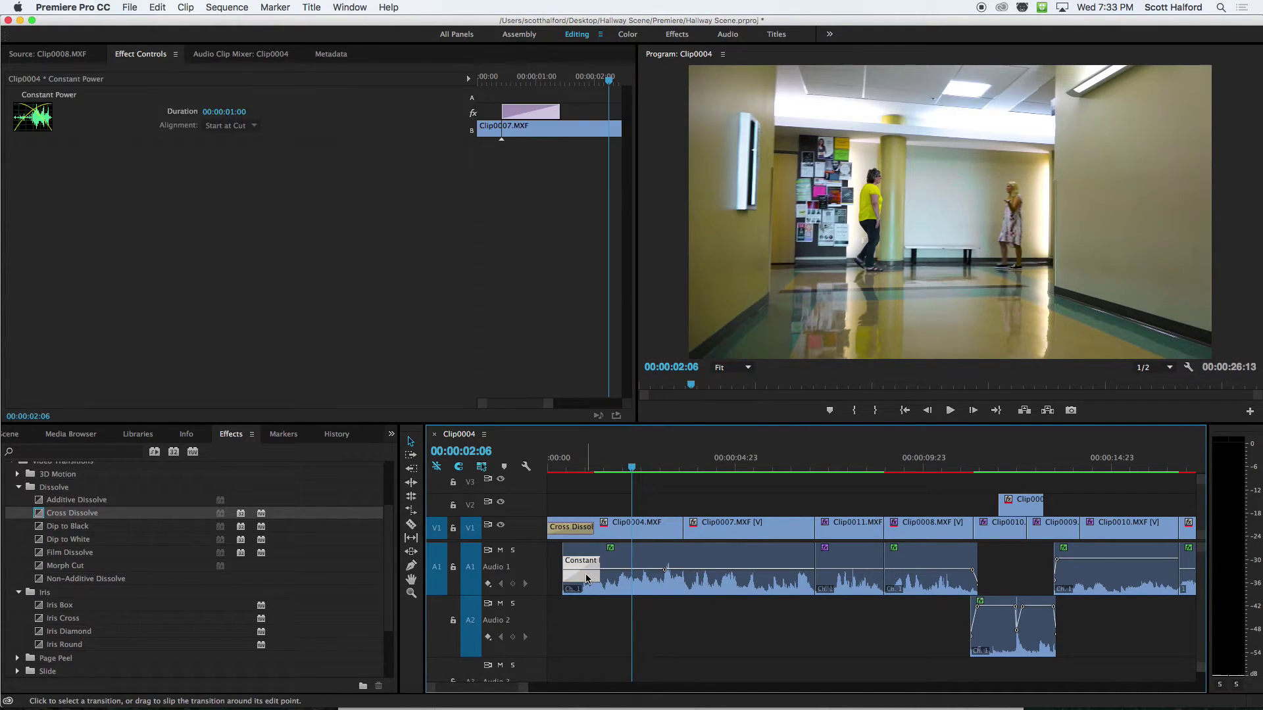
pyautogui.press('Delete')
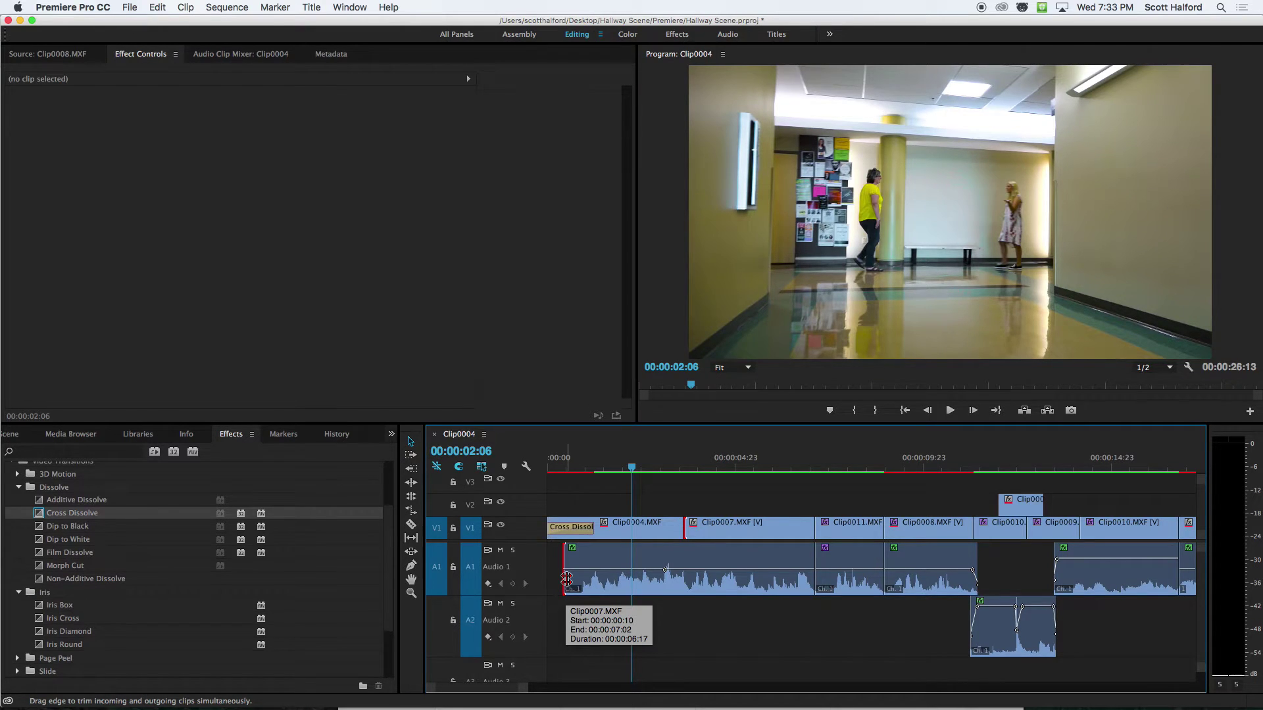
# Apply the default Constant Power audio transition to the start of Clip0007.MXF on Audio 1, leaving its video cut without a dissolve
pyautogui.press('alt+super+d')
pyautogui.click(560, 576)
pyautogui.click(567, 578)
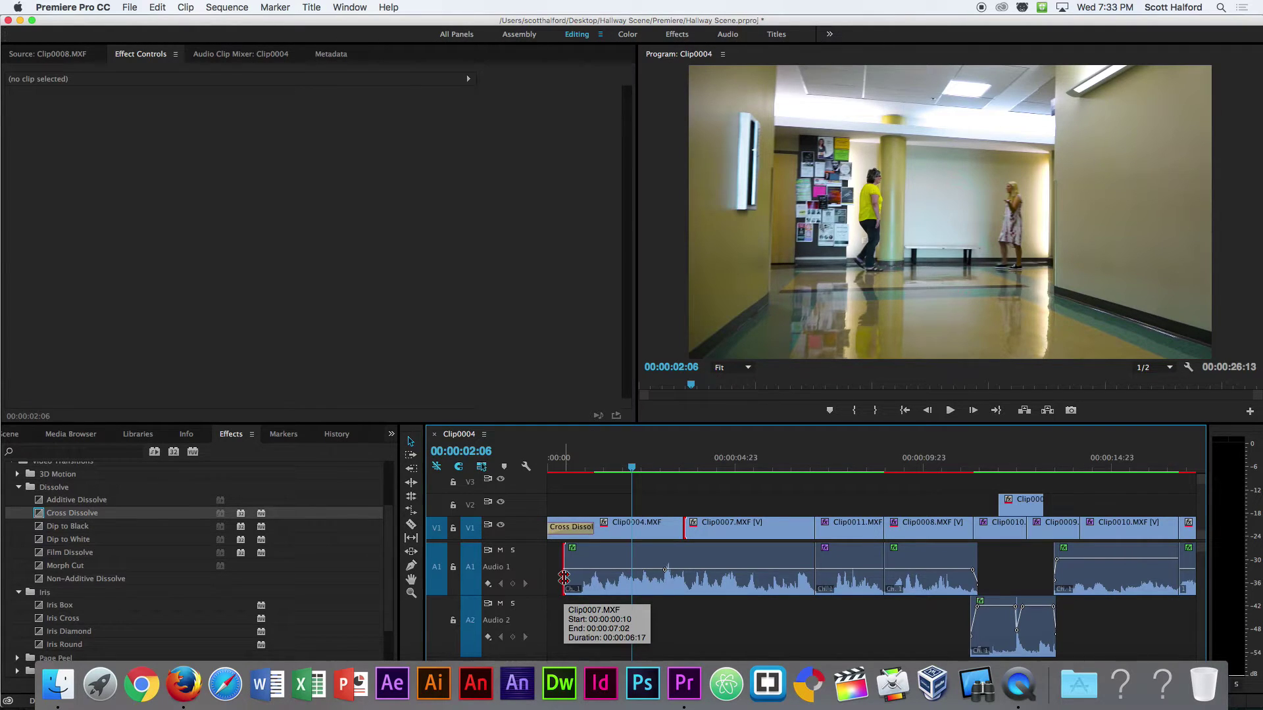
pyautogui.press('super+shift+d')
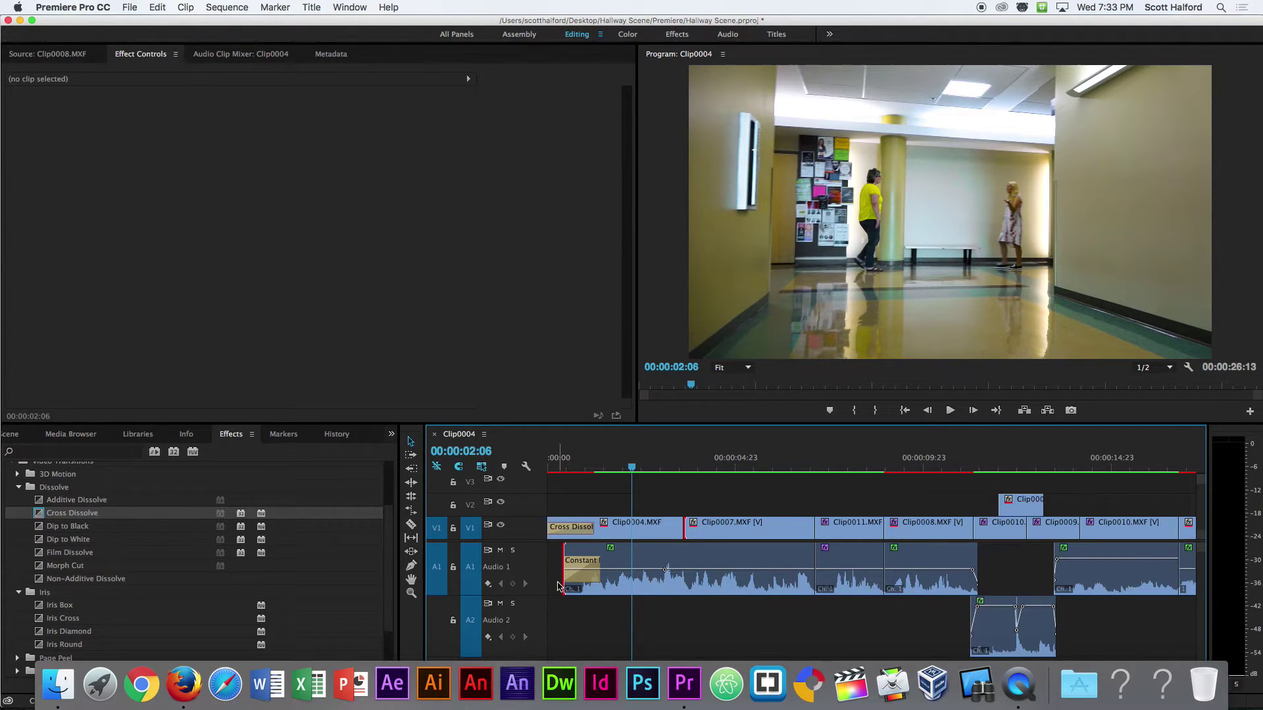
pyautogui.click(557, 579)
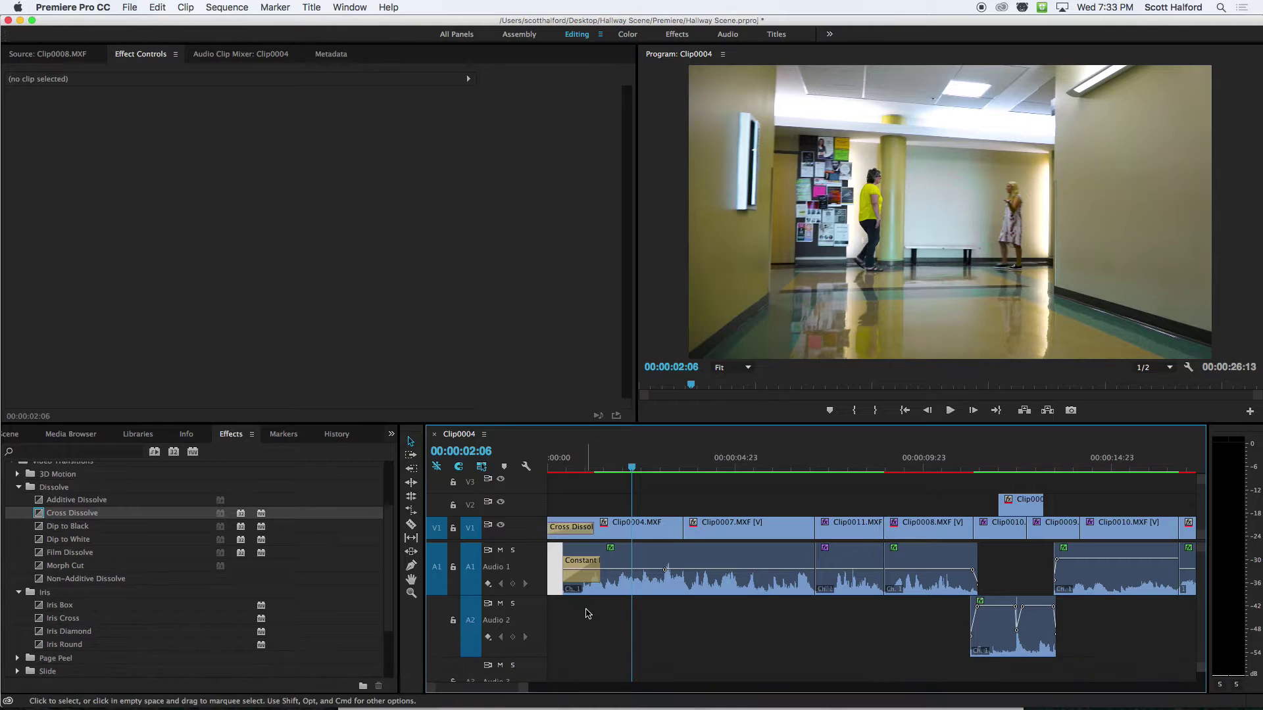
pyautogui.click(574, 627)
pyautogui.click(566, 573)
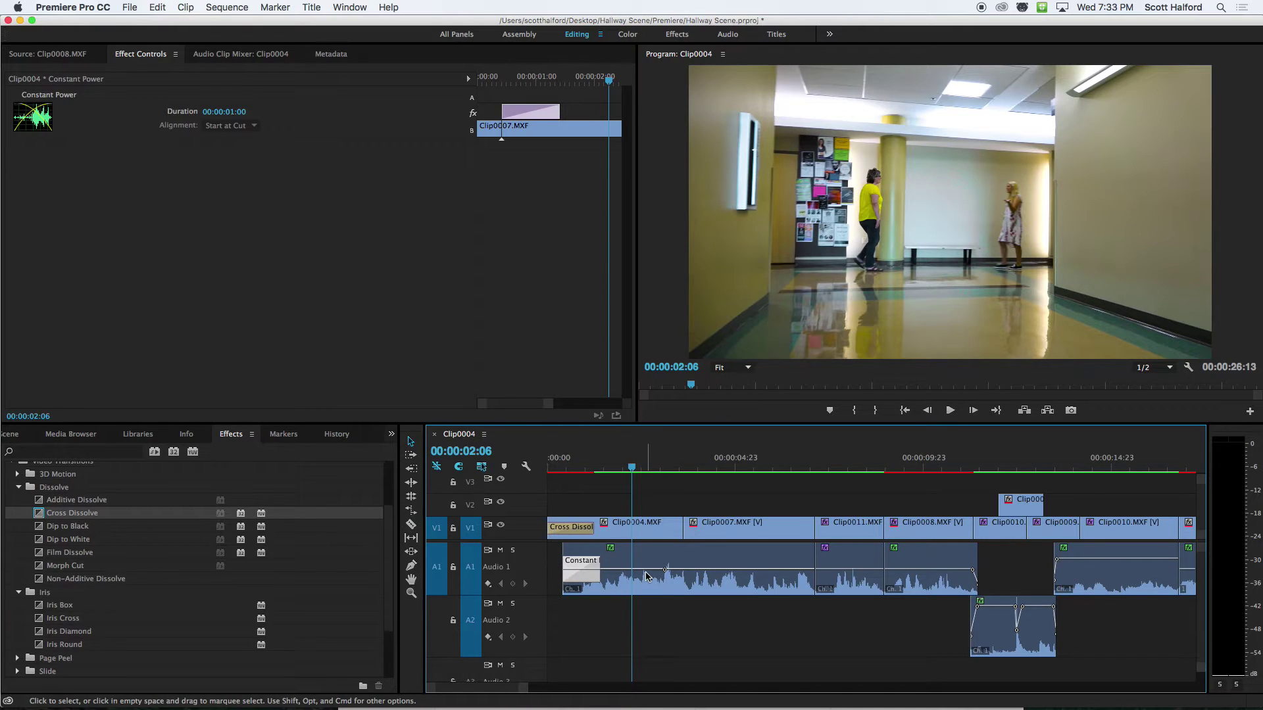
pyautogui.click(713, 559)
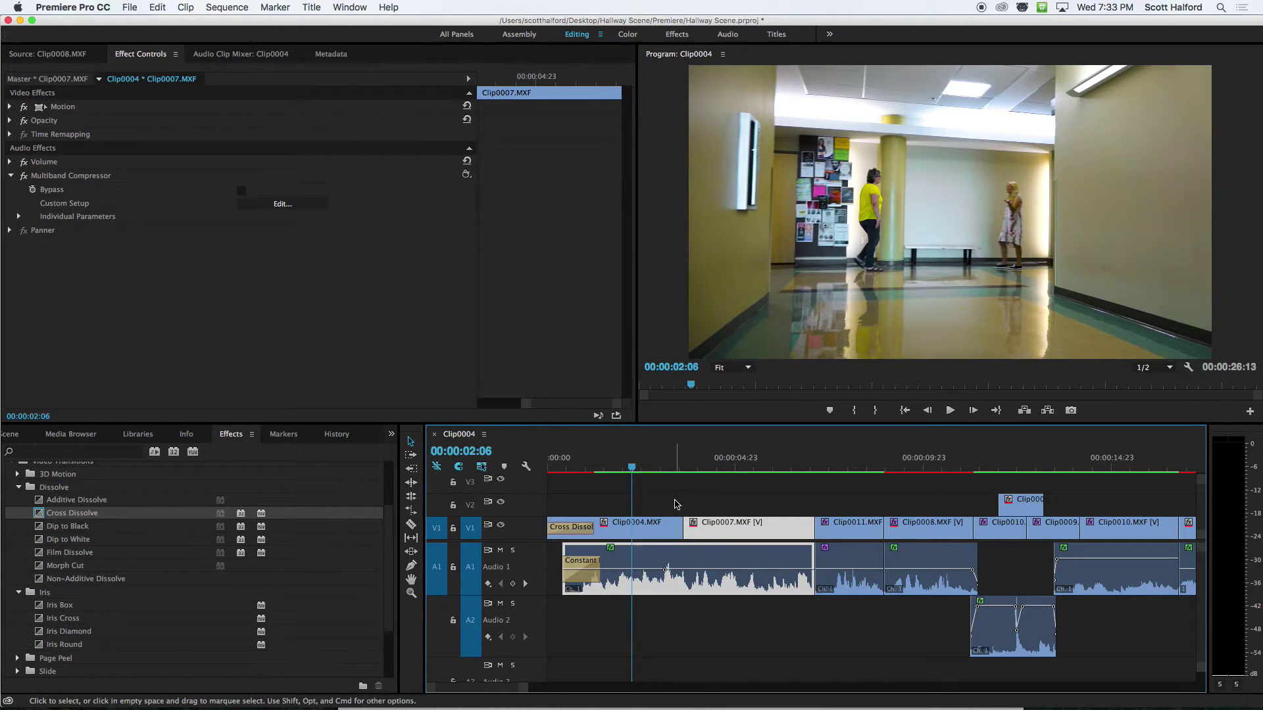
pyautogui.rightClick(765, 526)
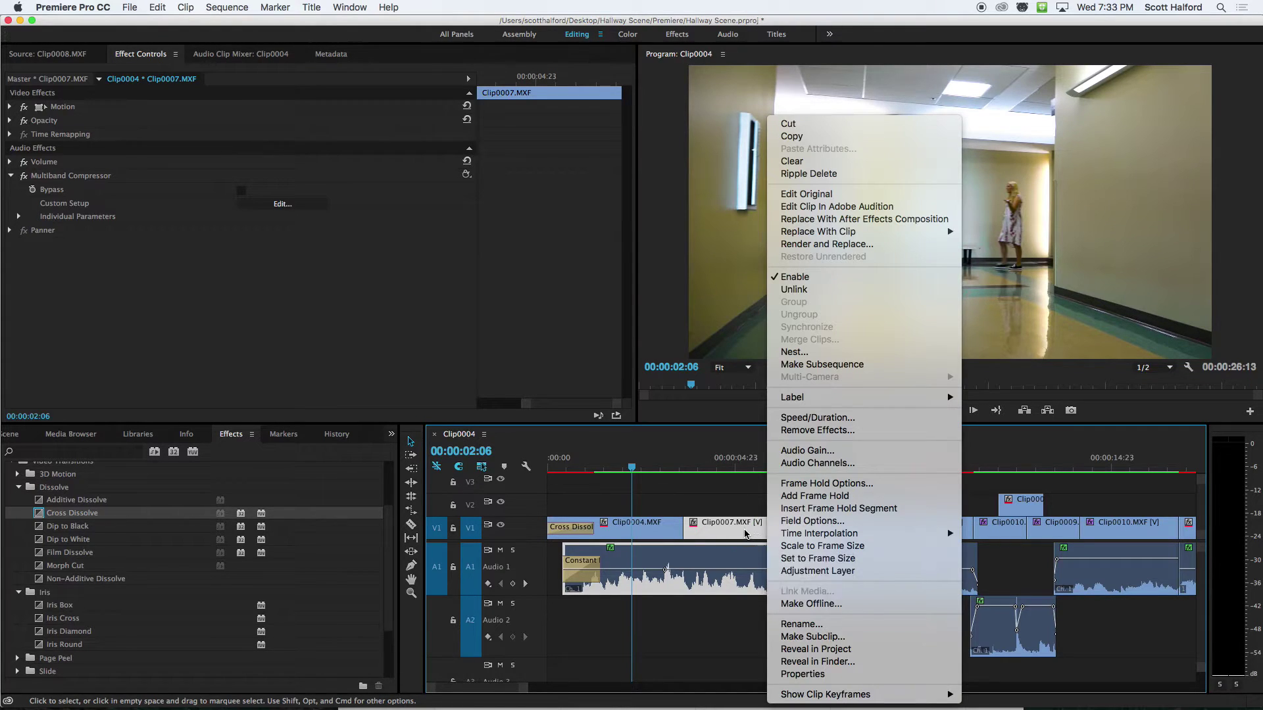
pyautogui.click(745, 533)
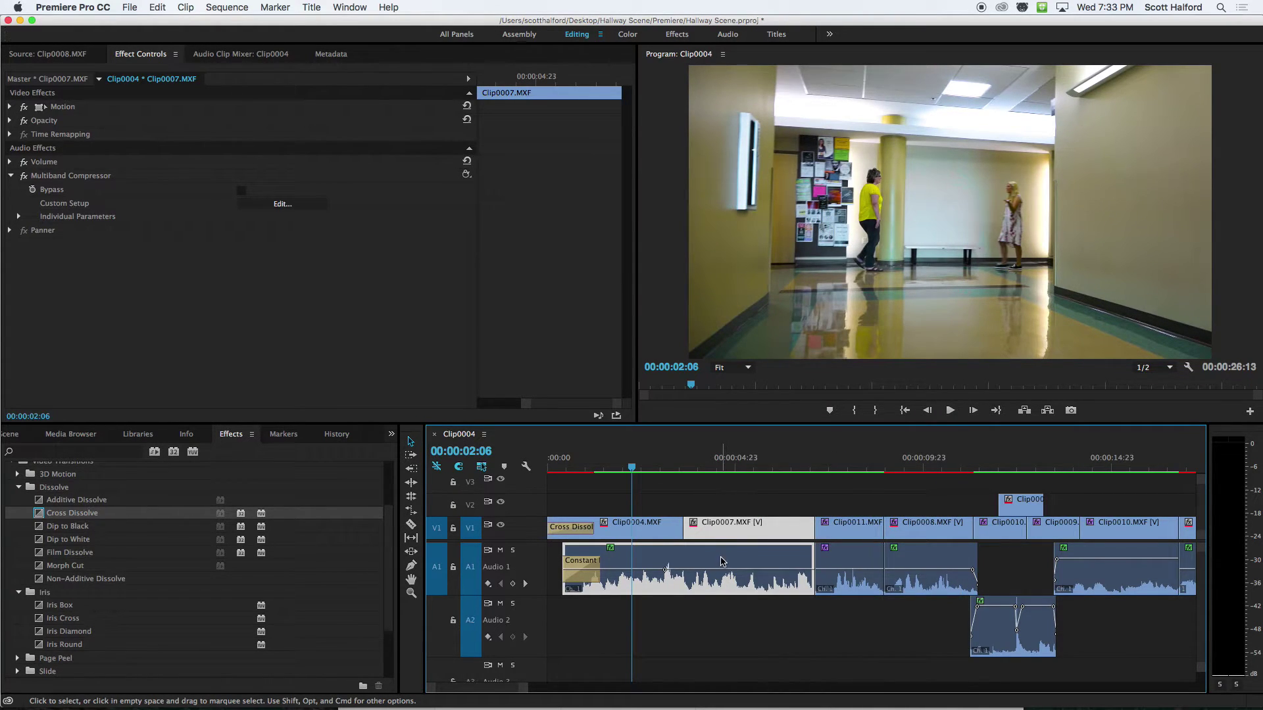
pyautogui.rightClick(737, 534)
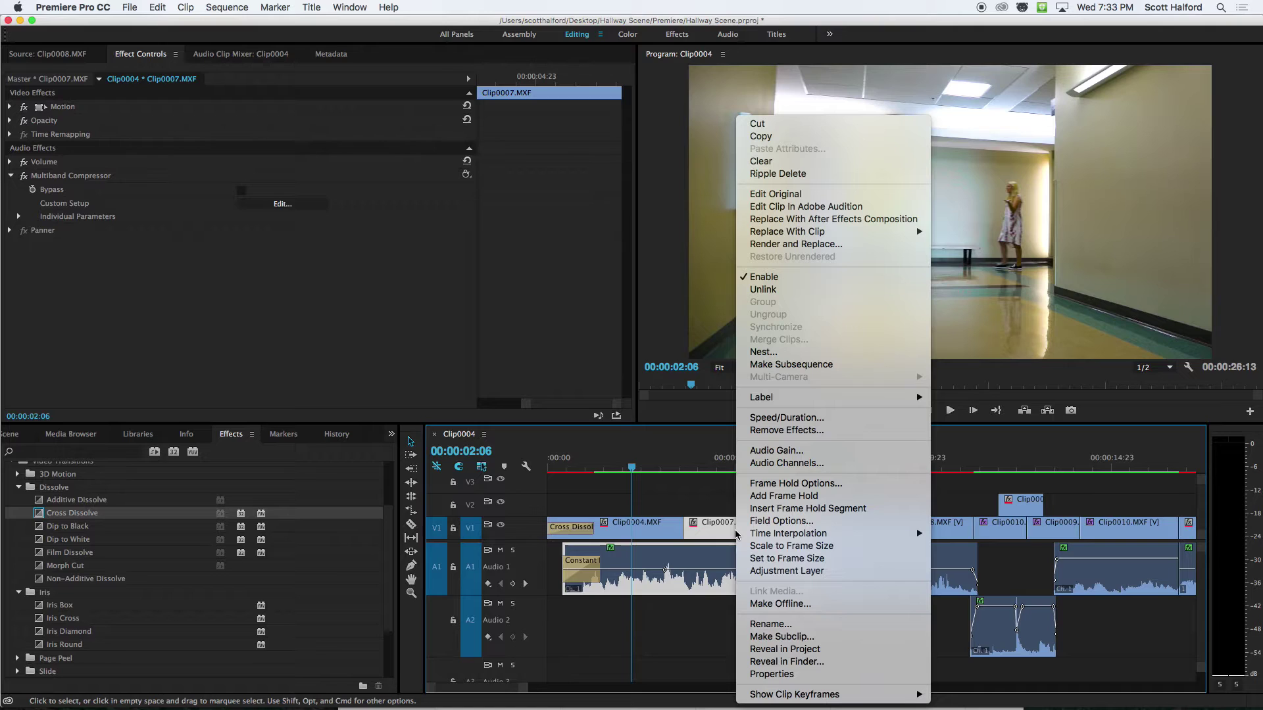
pyautogui.click(703, 535)
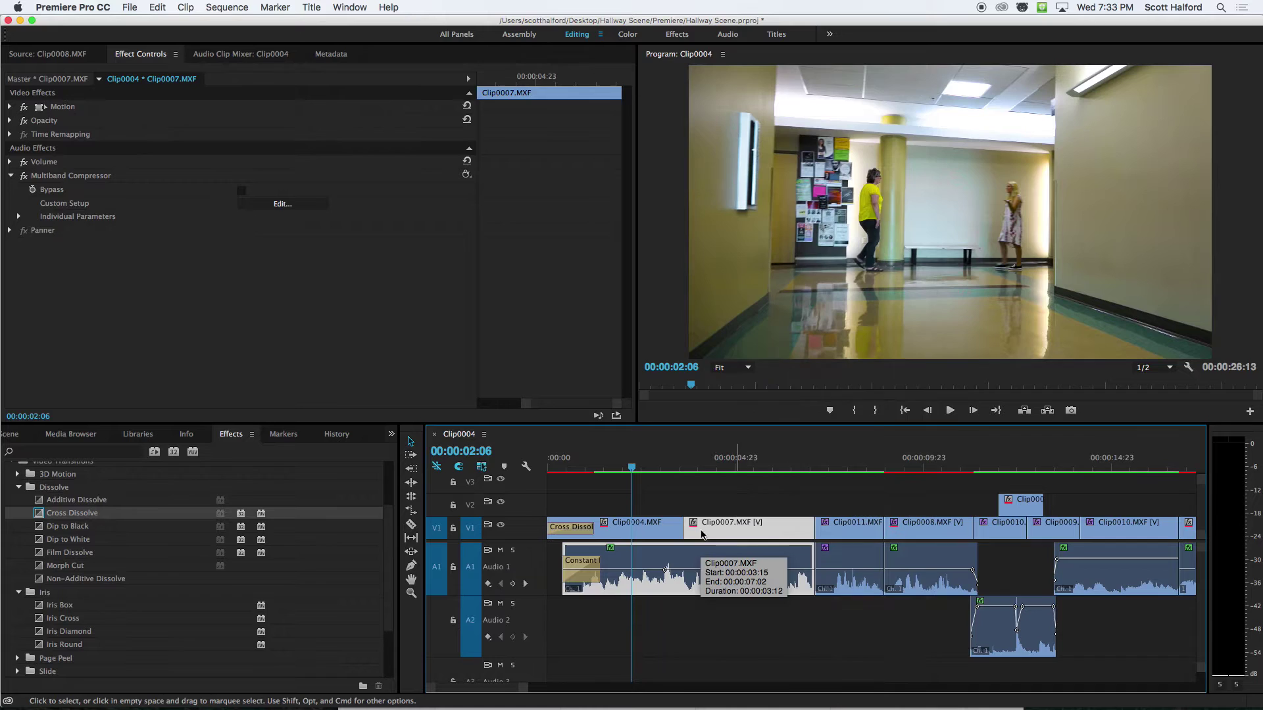
pyautogui.keyDown('alt'); pyautogui.click(705, 588); pyautogui.keyUp('alt')
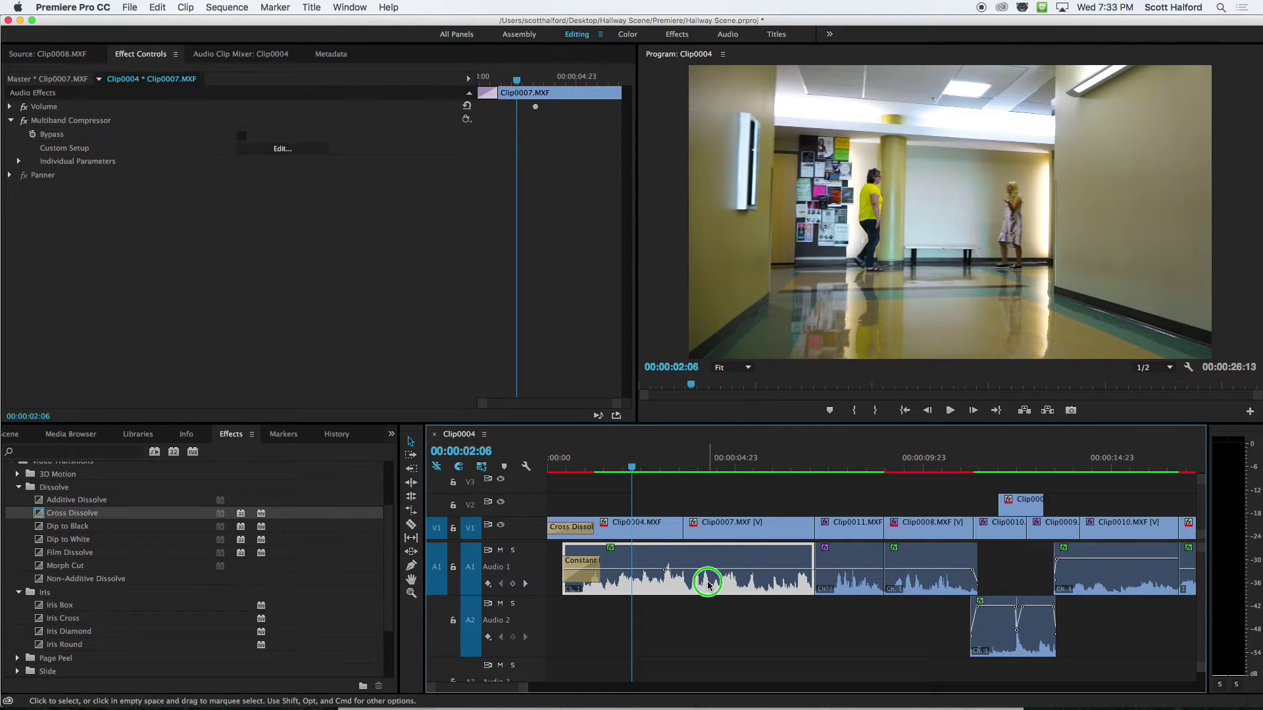
pyautogui.rightClick(705, 585)
pyautogui.click(655, 587)
pyautogui.click(702, 622)
# Try the default transitions at the Clip0004/Clip0007 video cut and the Clip0007/Clip0011 video and audio cut, and undo both
pyautogui.click(683, 531)
pyautogui.rightClick(683, 531)
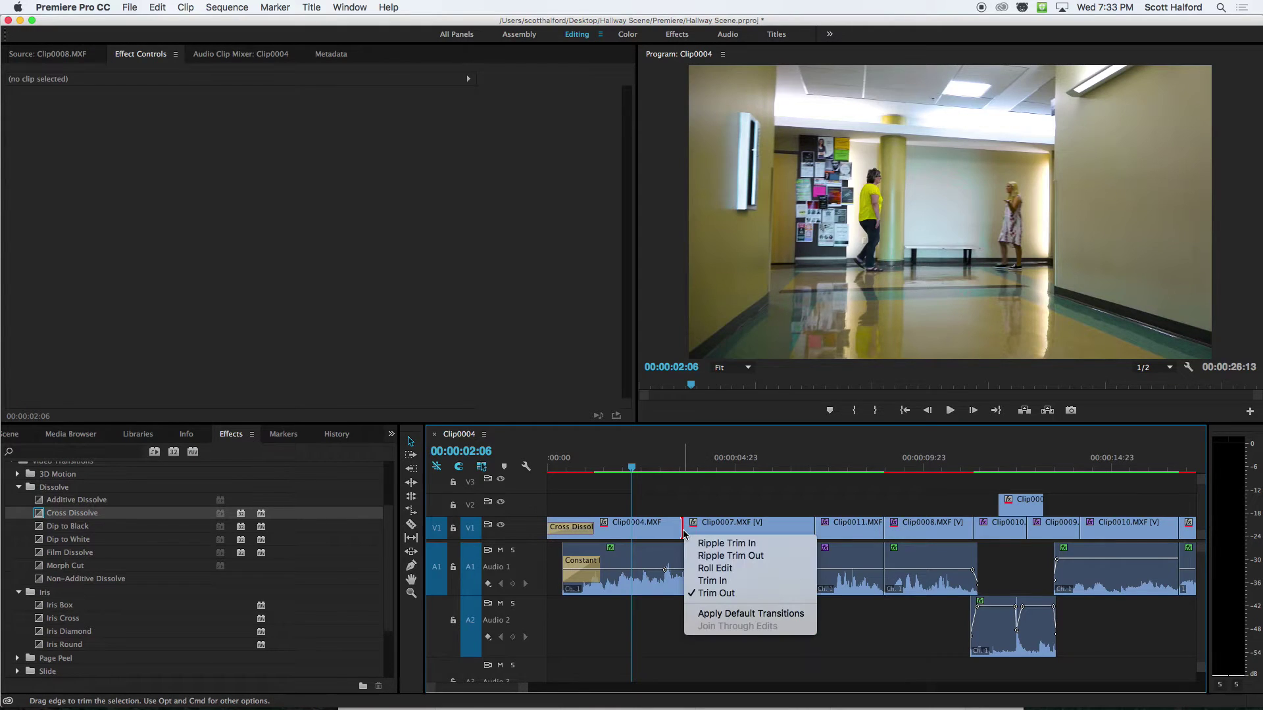
pyautogui.click(700, 615)
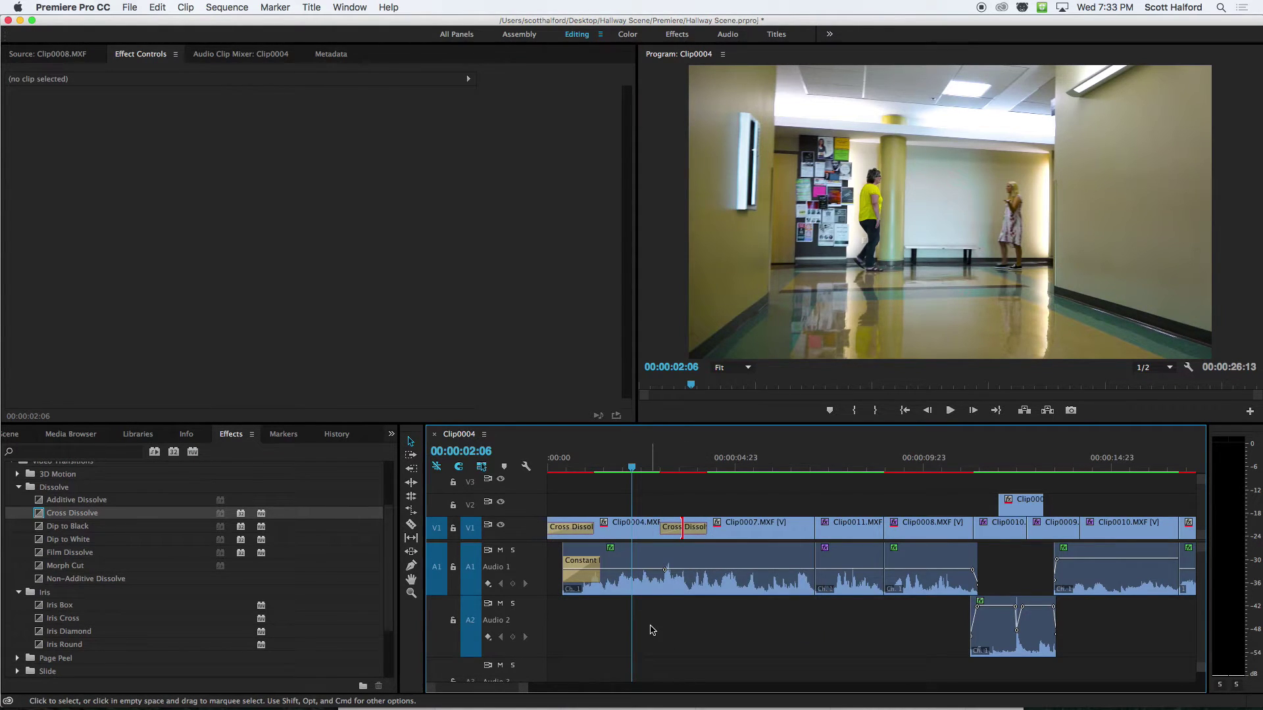
pyautogui.rightClick(816, 531)
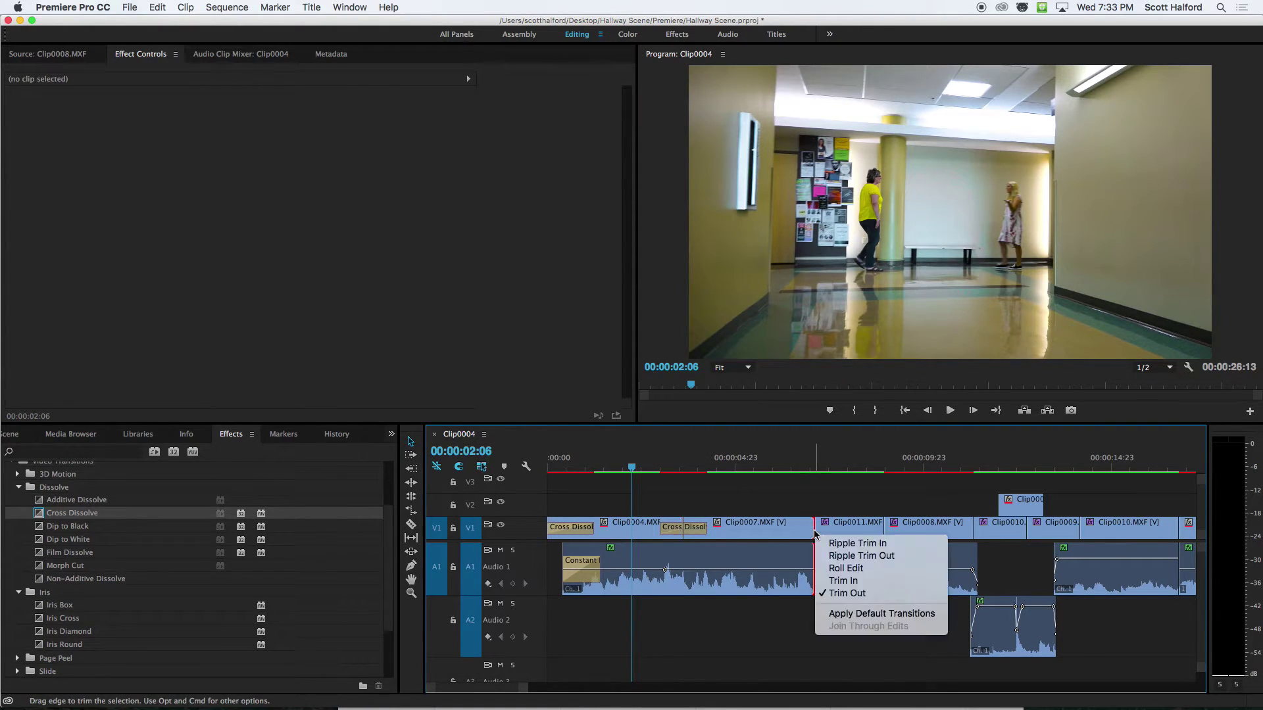
pyautogui.click(842, 615)
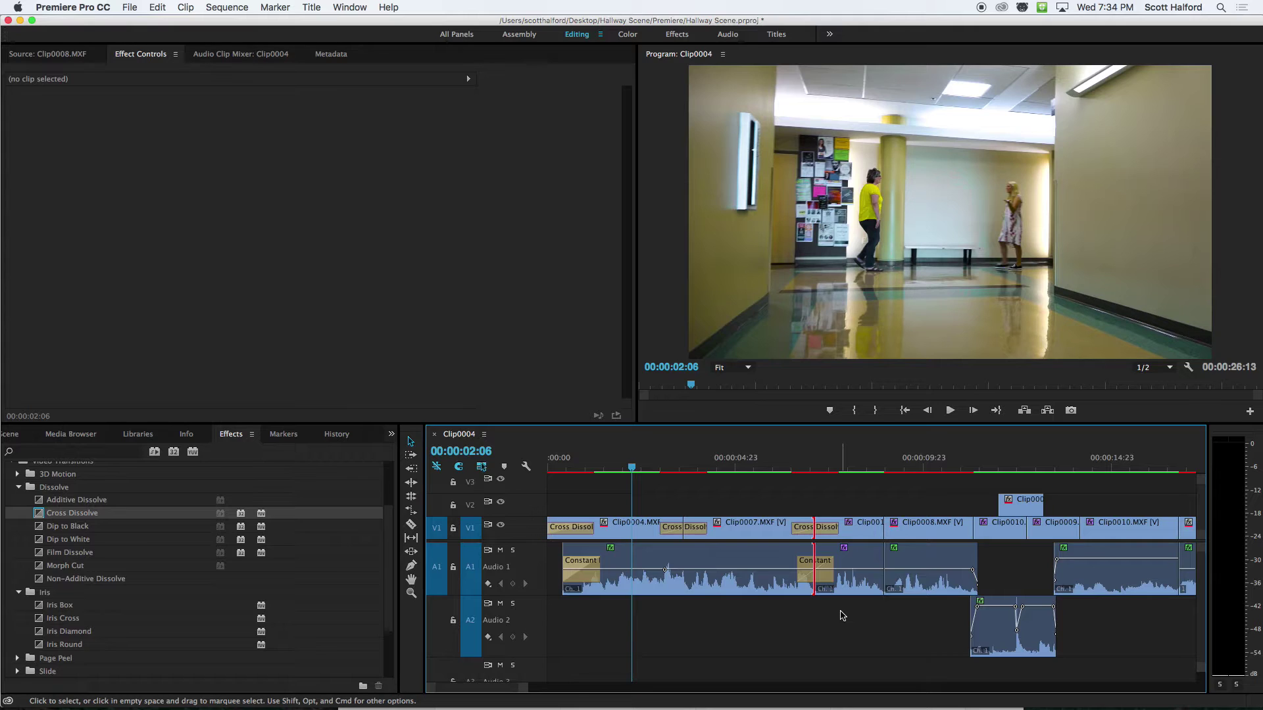
pyautogui.press('super+z')
pyautogui.press('super+z')
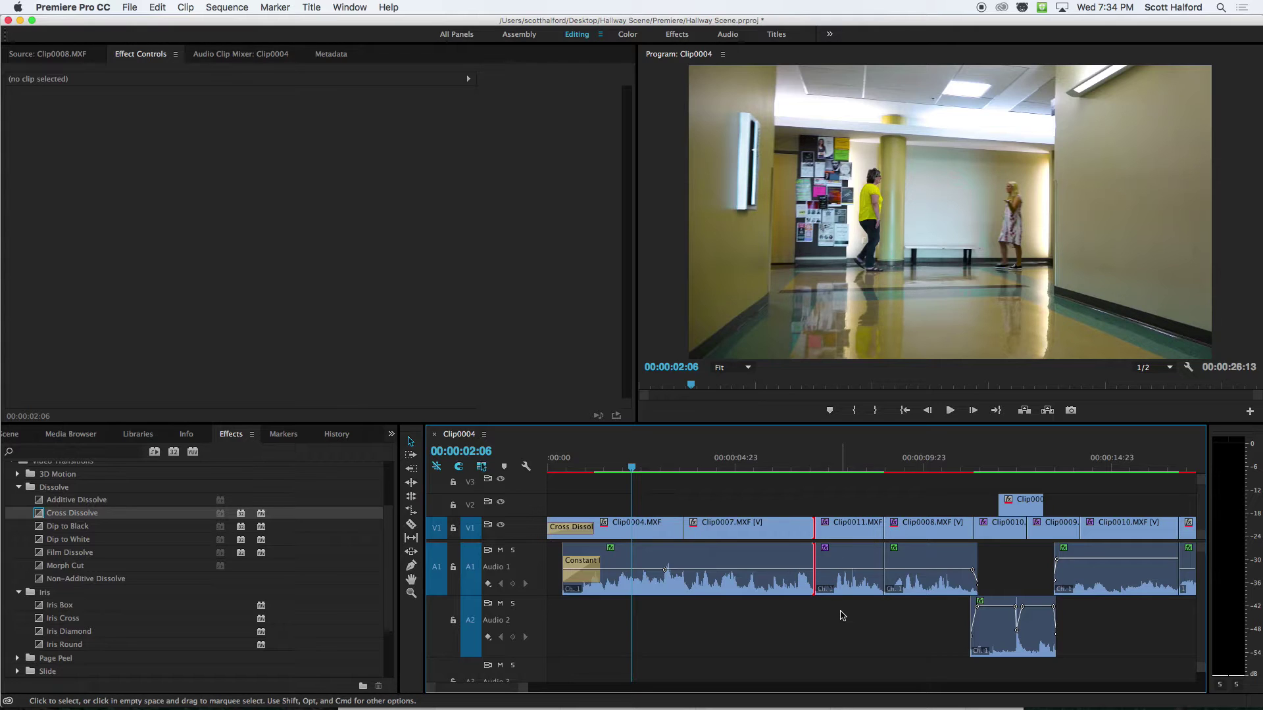
# Select Clip0007.MXF, Clip0011.MXF and Clip0008.MXF together and apply the default Cross Dissolve to the video cuts between them
pyautogui.click(858, 555)
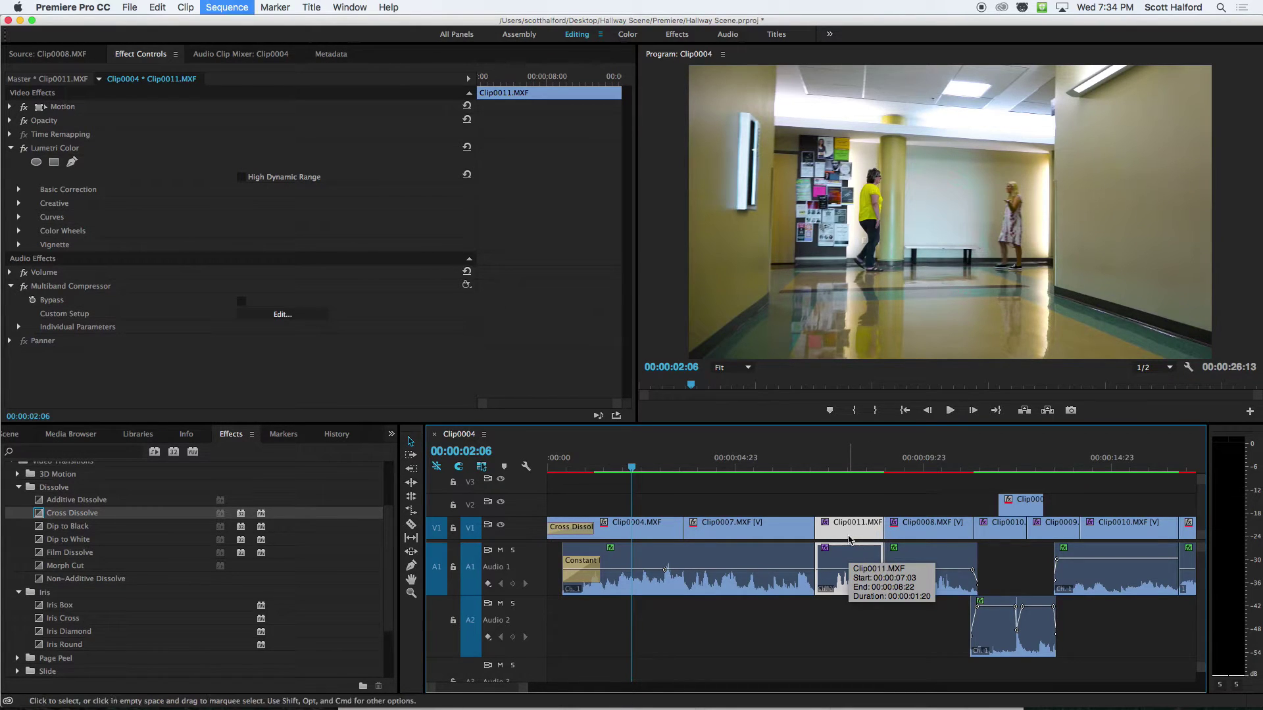
pyautogui.moveTo(814, 505); pyautogui.dragTo(894, 534)
pyautogui.press('super+d')
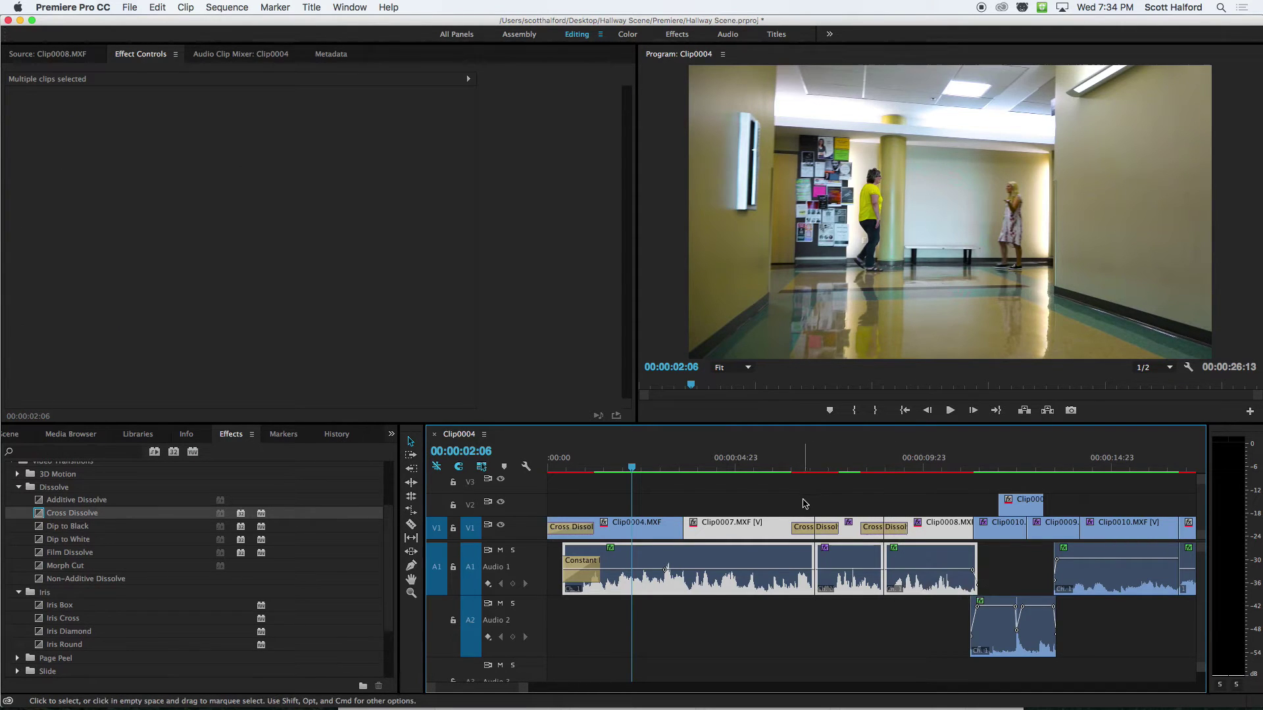
pyautogui.moveTo(777, 481); pyautogui.dragTo(966, 571)
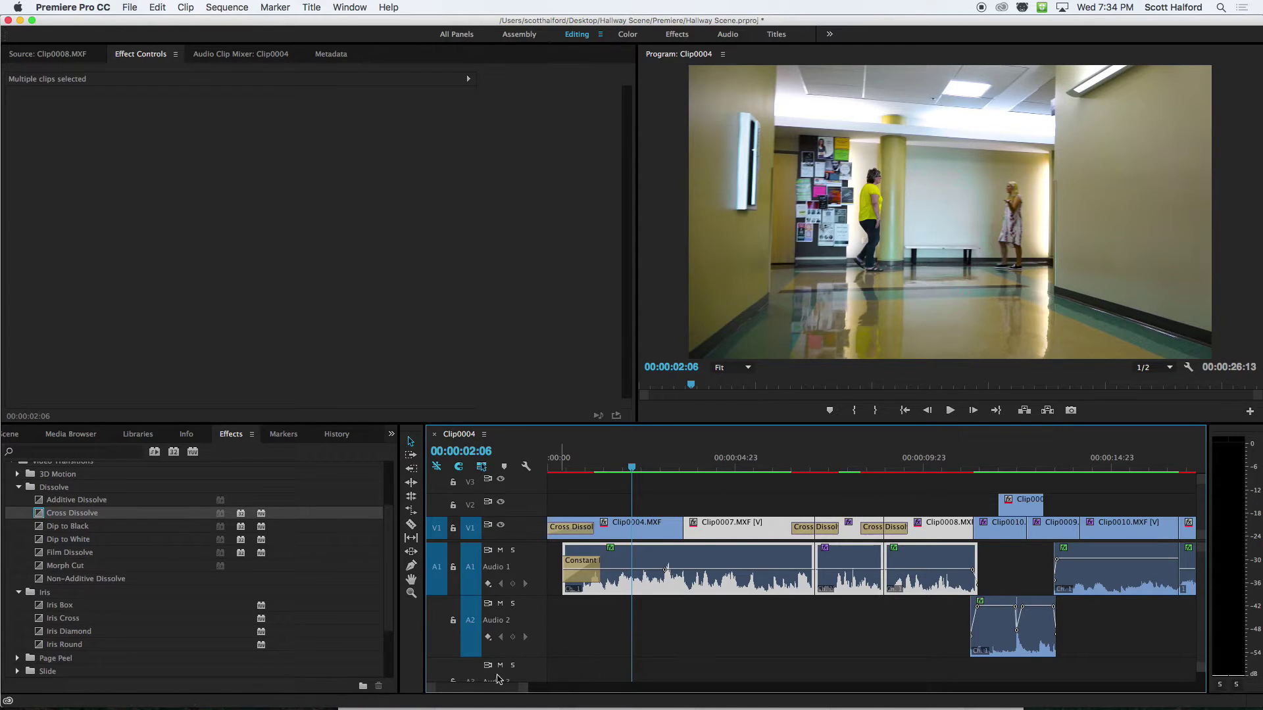
# Try the default transitions on all clips in the second half of the sequence, and undo these along with the preceding multi-clip dissolves
pyautogui.moveTo(523, 689); pyautogui.dragTo(564, 684)
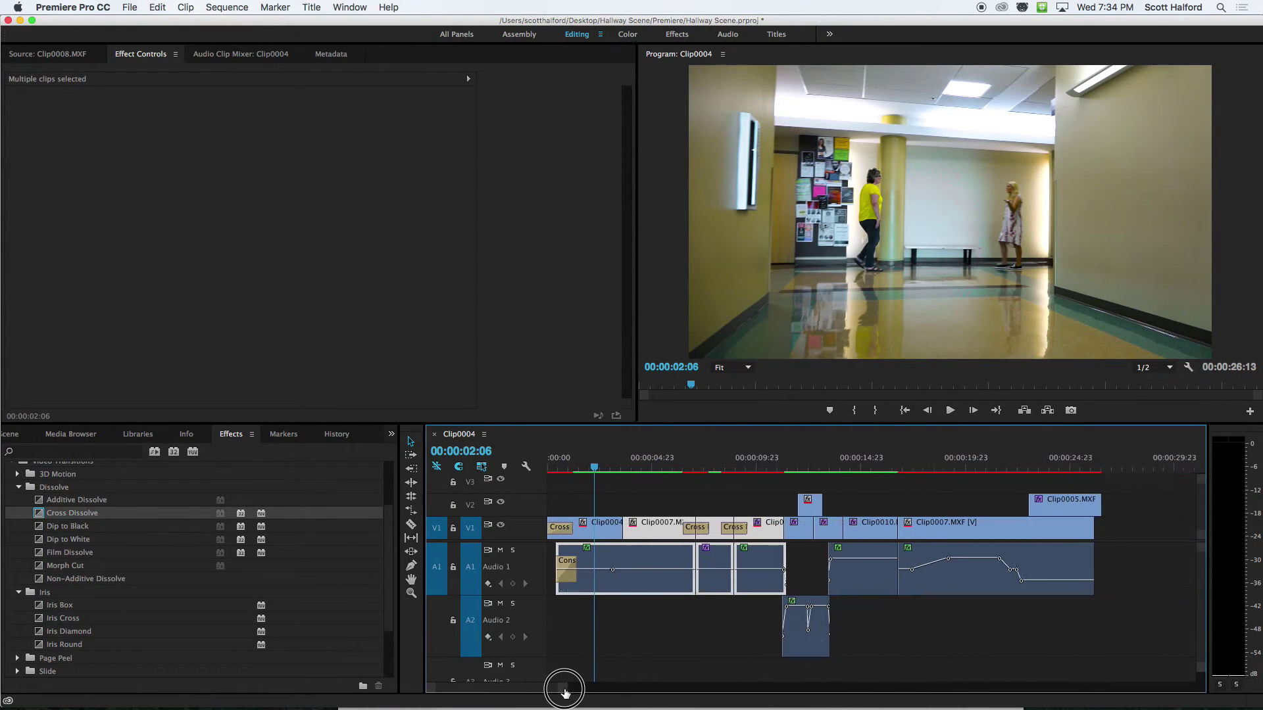
pyautogui.moveTo(934, 498); pyautogui.dragTo(789, 638)
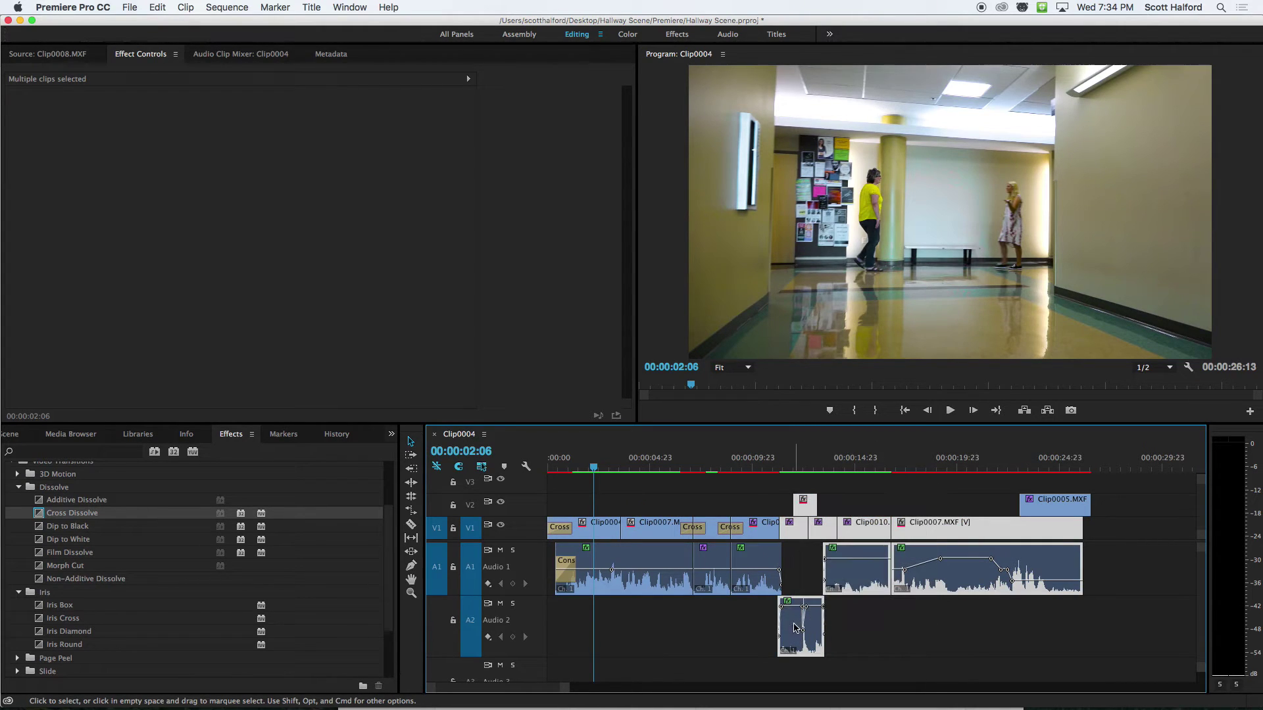
pyautogui.press('cmd+d')
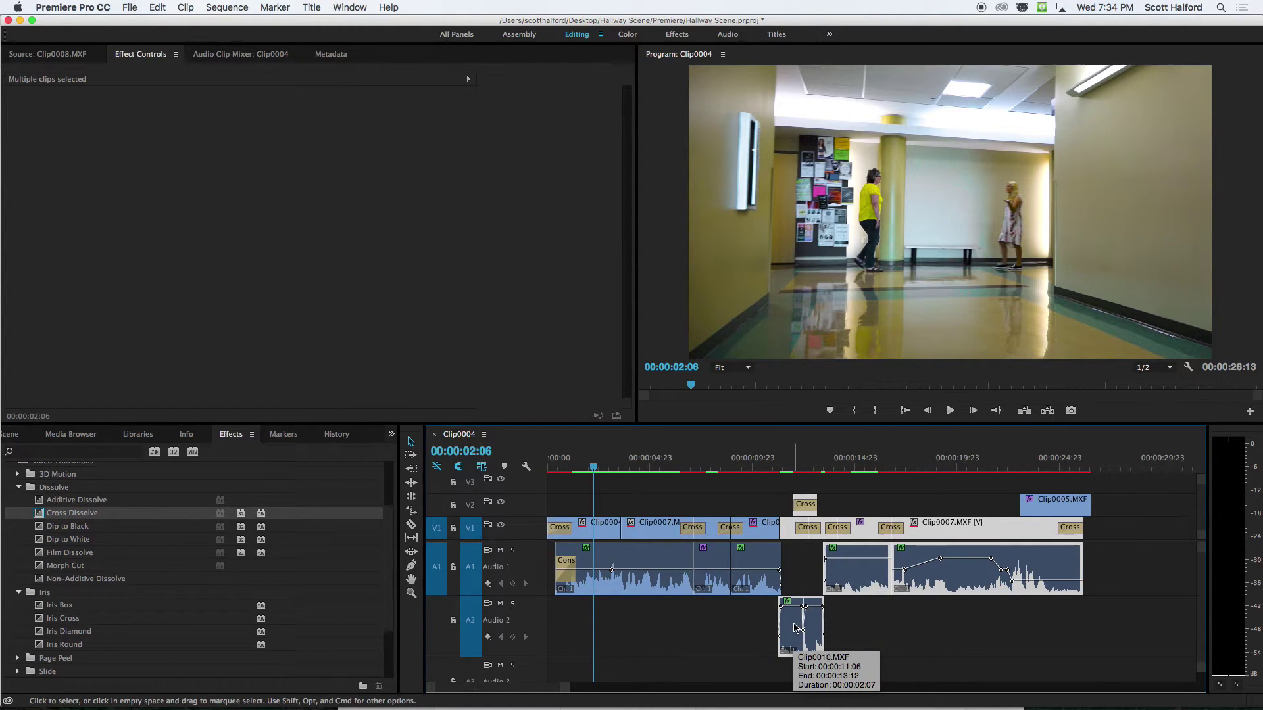
pyautogui.press('super+z')
pyautogui.press('super+z')
pyautogui.press('super+z')
pyautogui.press('super+z')
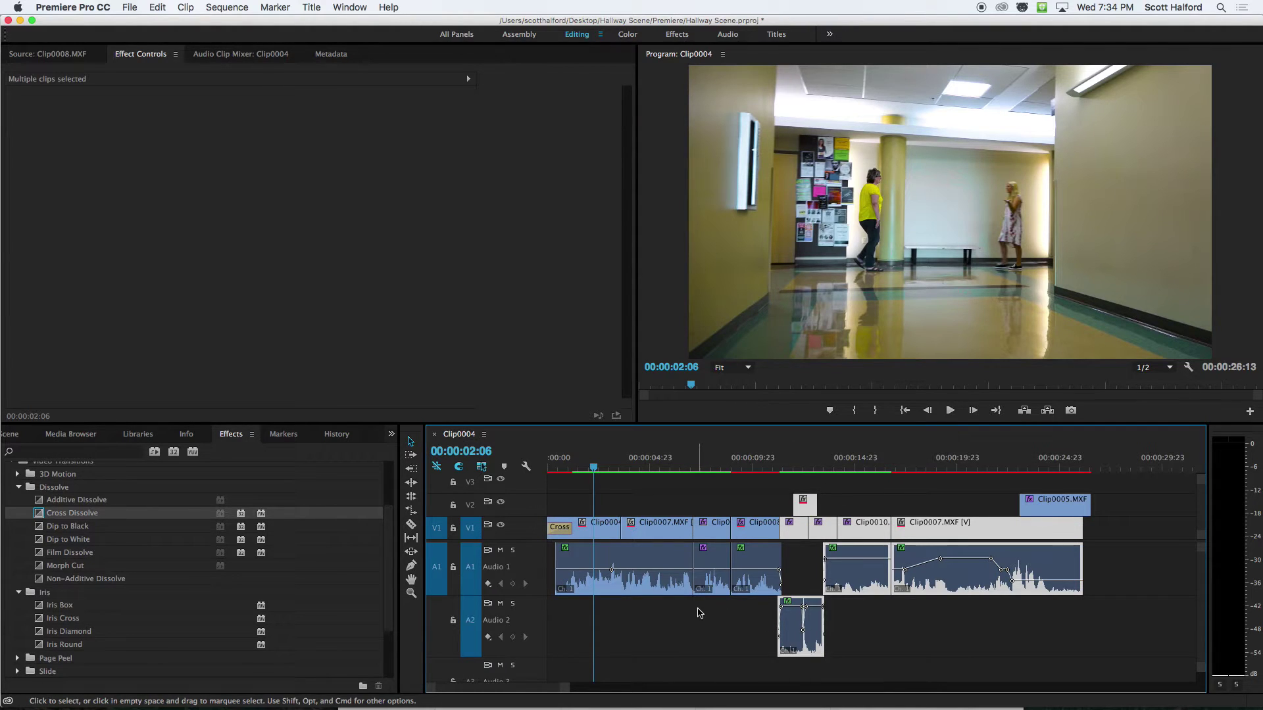
pyautogui.press('super+z')
pyautogui.click(698, 503)
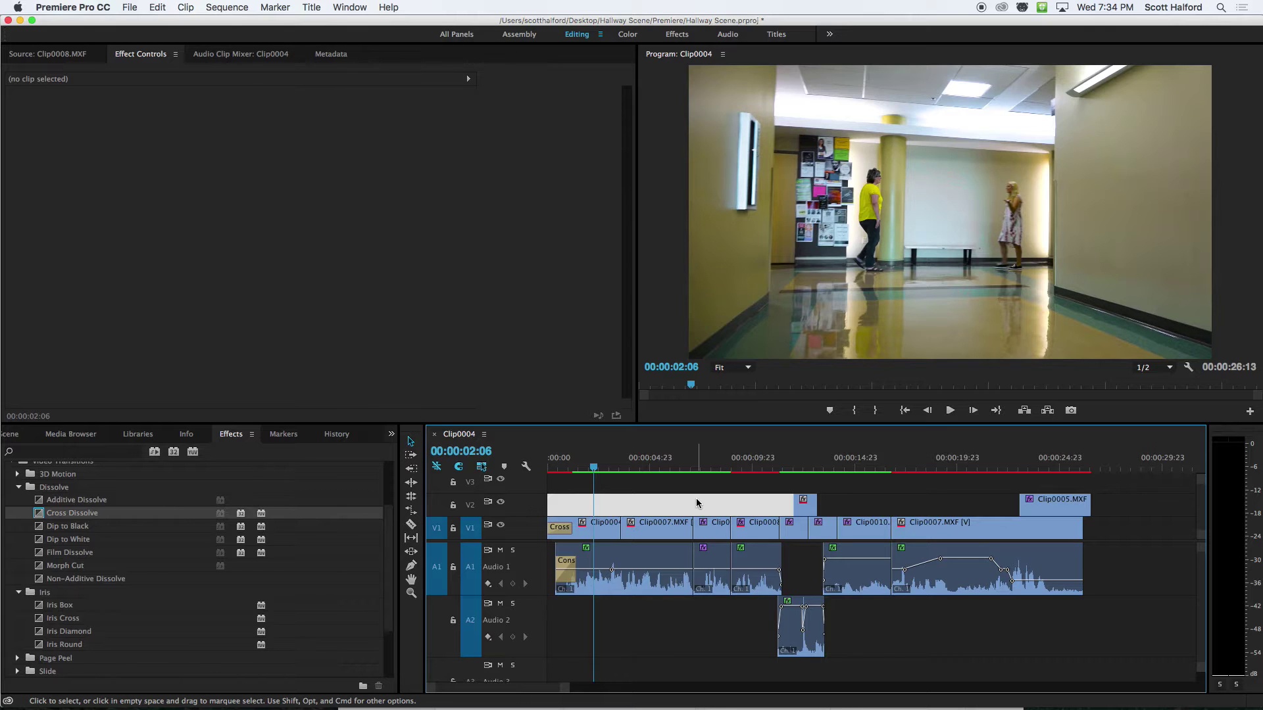
# Play the sequence from the beginning to review the opening Cross Dissolve and the Constant Power audio transition
pyautogui.click(622, 469)
pyautogui.press('Home')
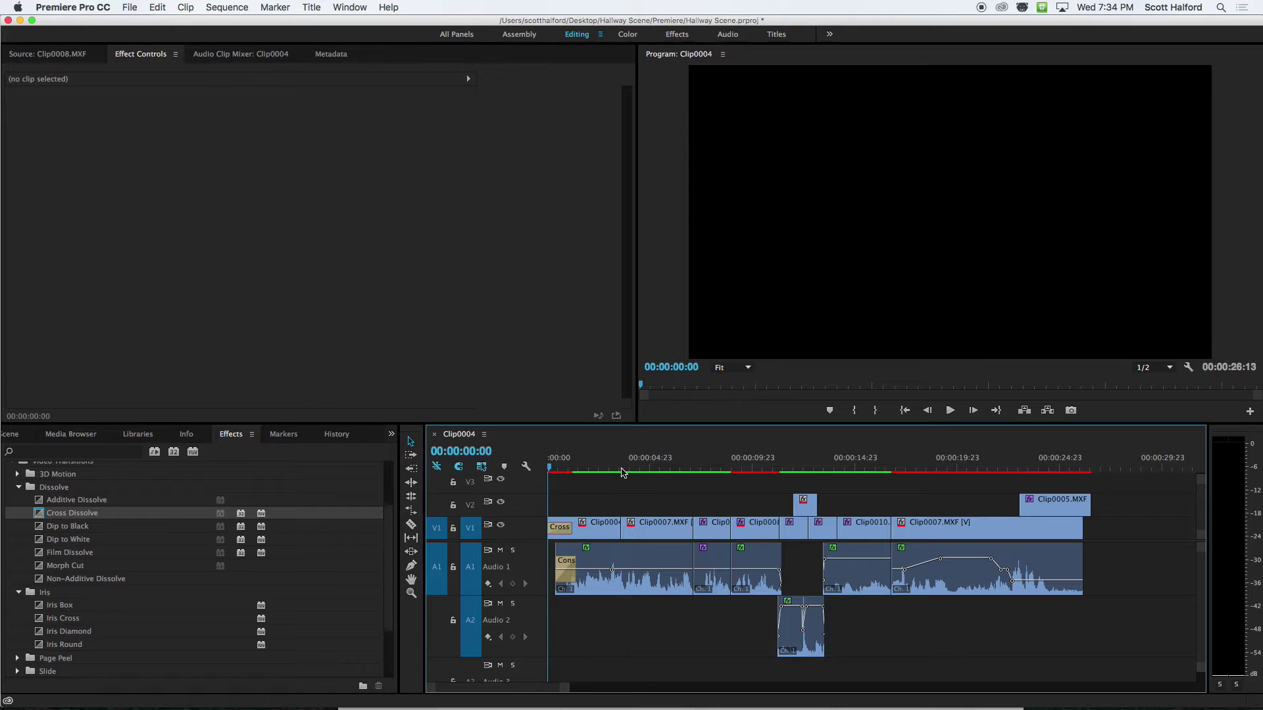
pyautogui.click(622, 469)
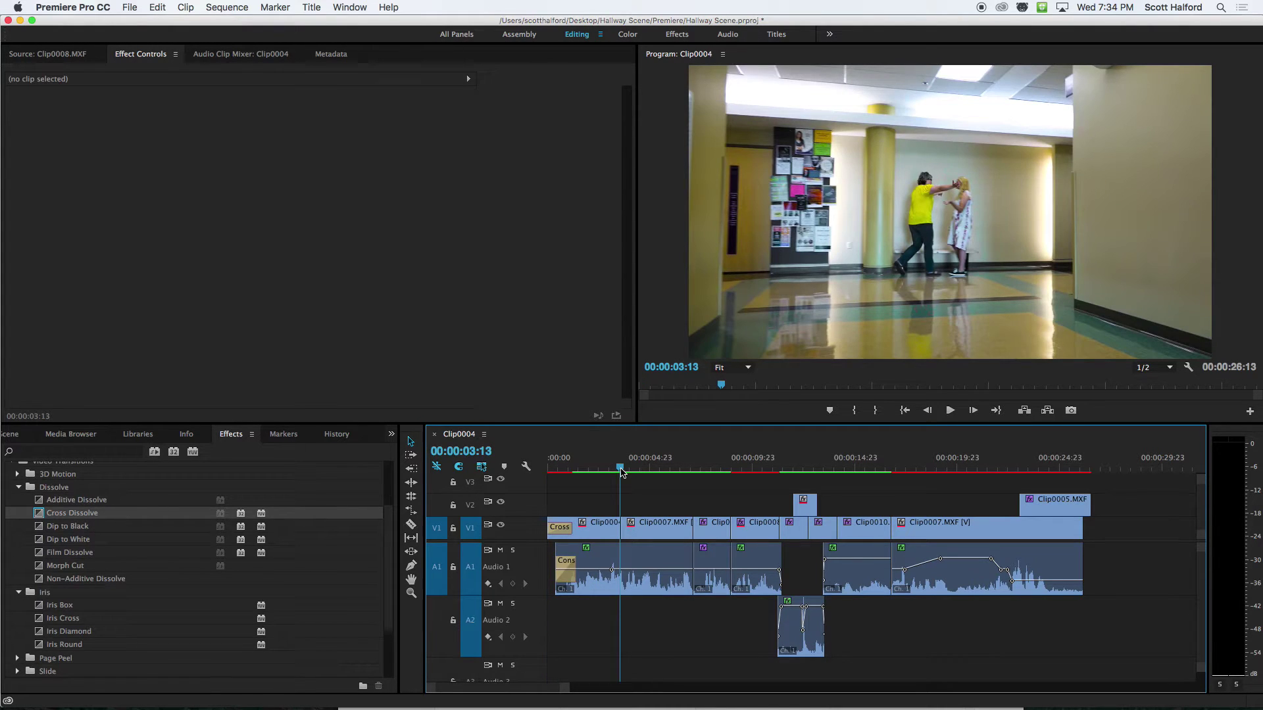
pyautogui.press('Home')
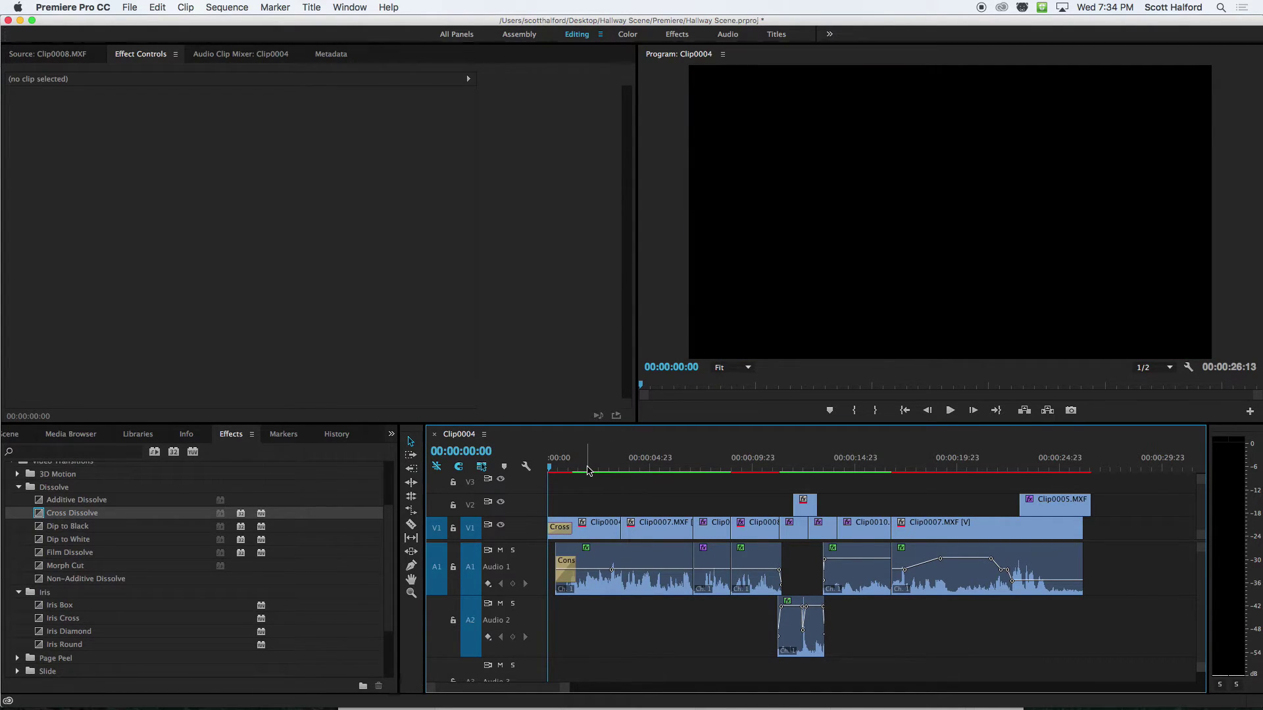
pyautogui.press('=')
pyautogui.press('=')
pyautogui.press('=')
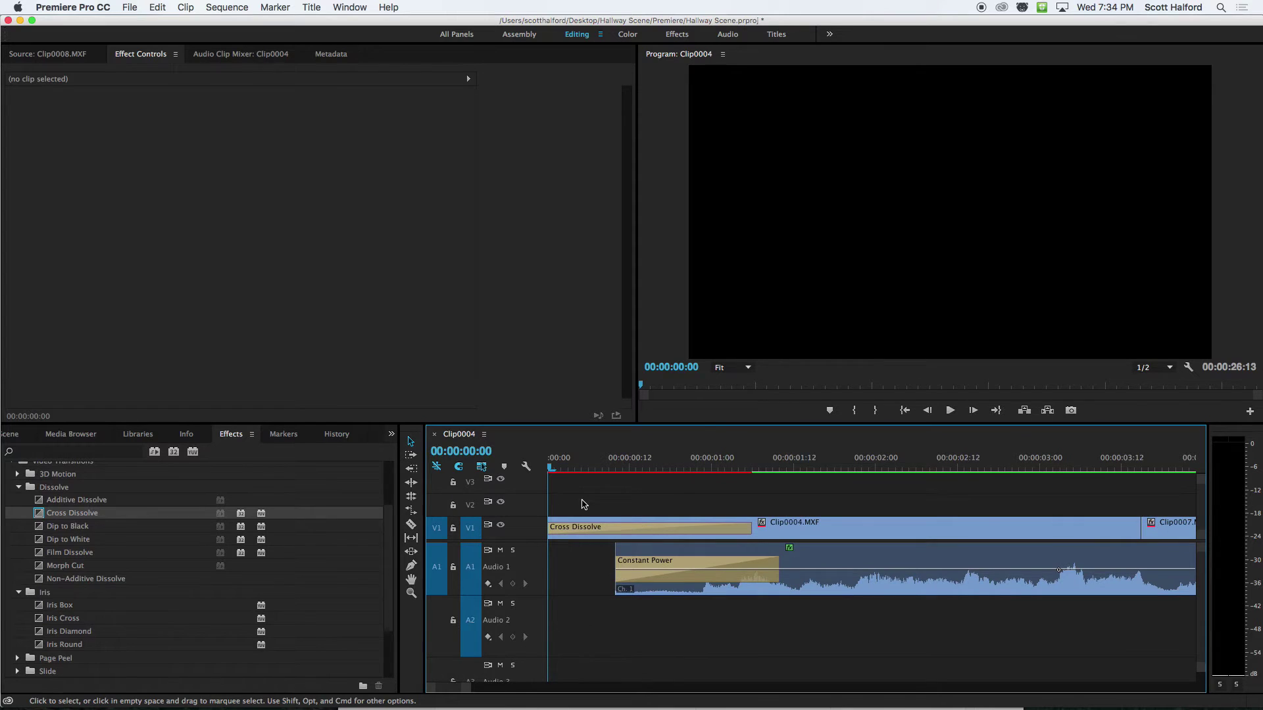
pyautogui.press('space')
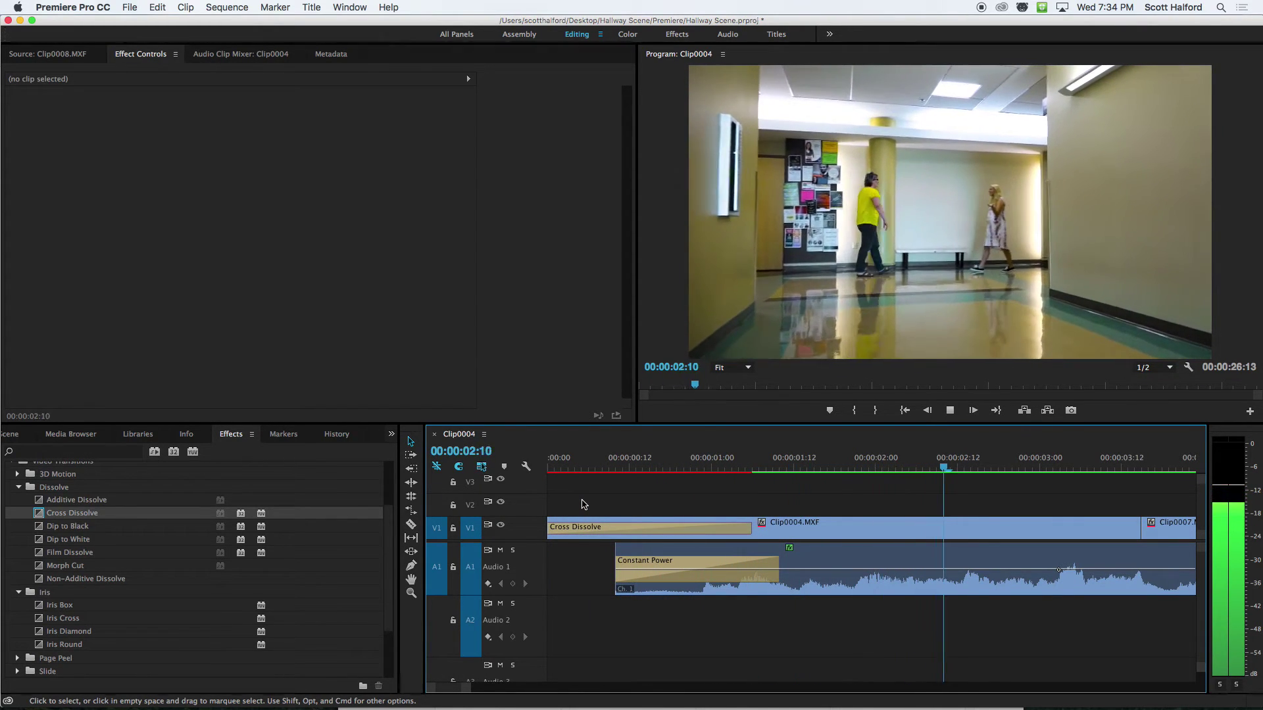
pyautogui.press('space')
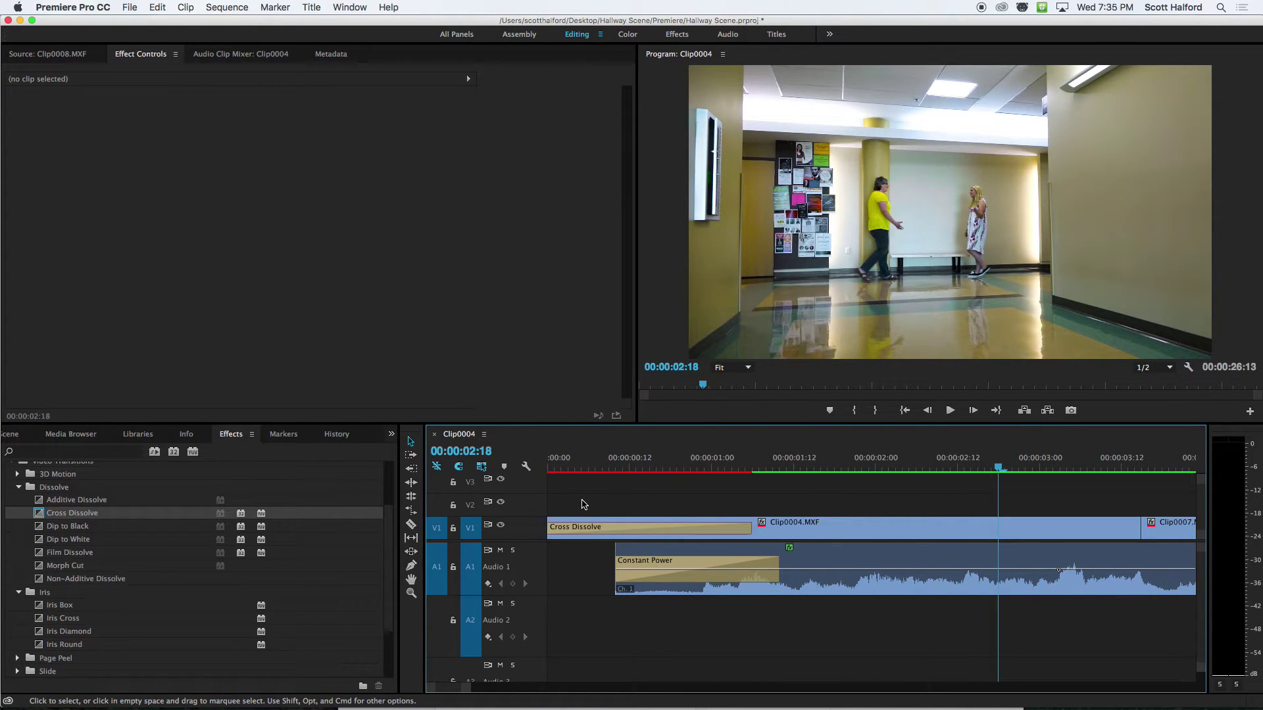
# Shorten the Constant Power transition to 13 frames, try shortening the opening Cross Dissolve to 14 frames, and undo the Cross Dissolve trim
pyautogui.click(655, 584)
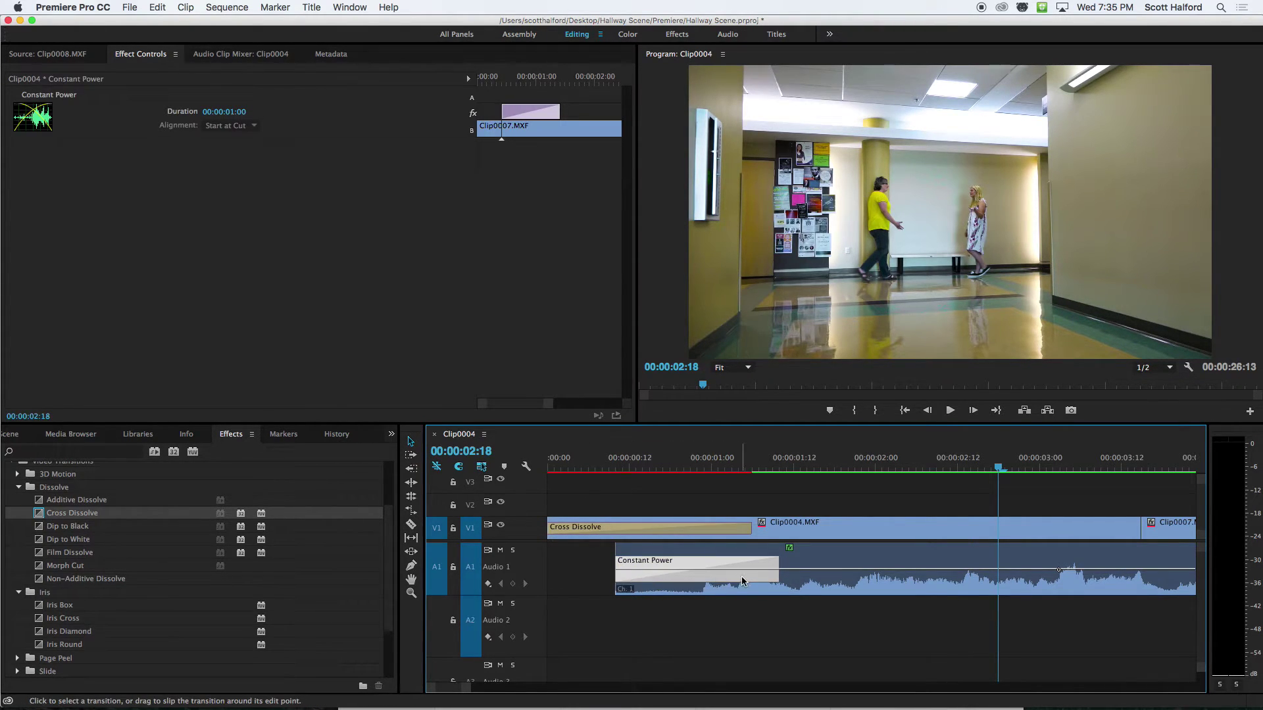
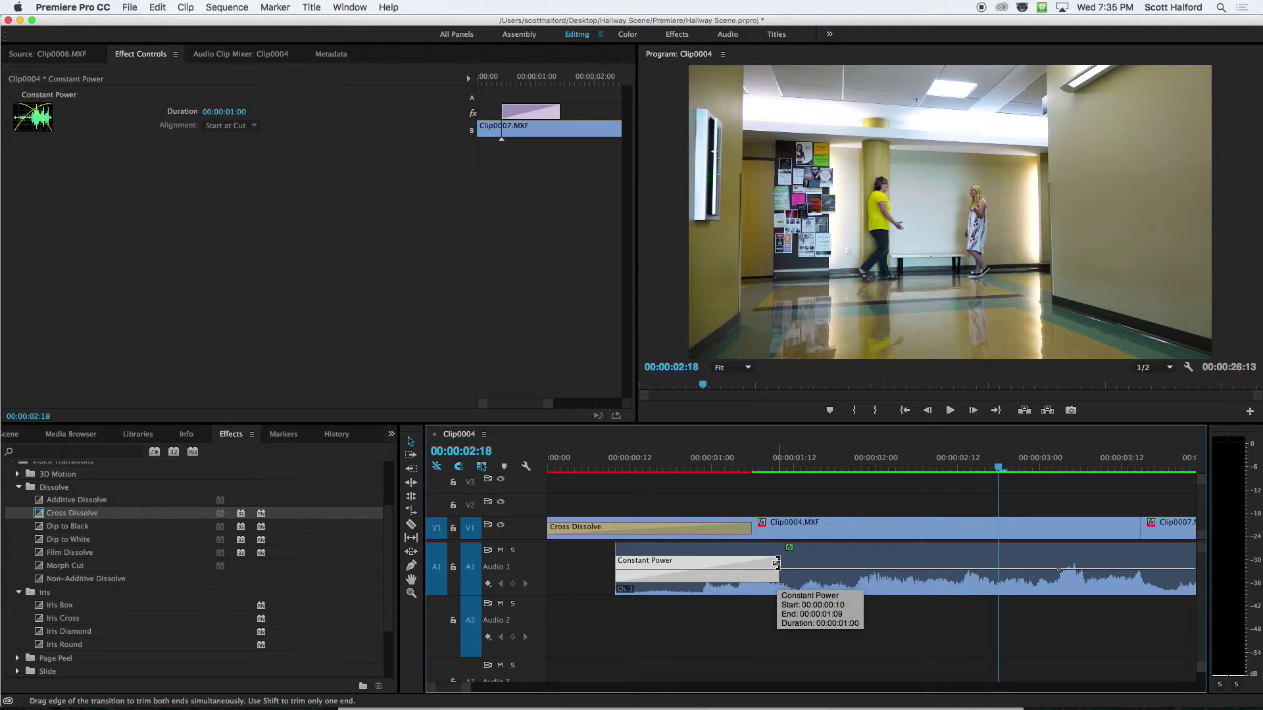
pyautogui.moveTo(776, 563); pyautogui.dragTo(700, 566)
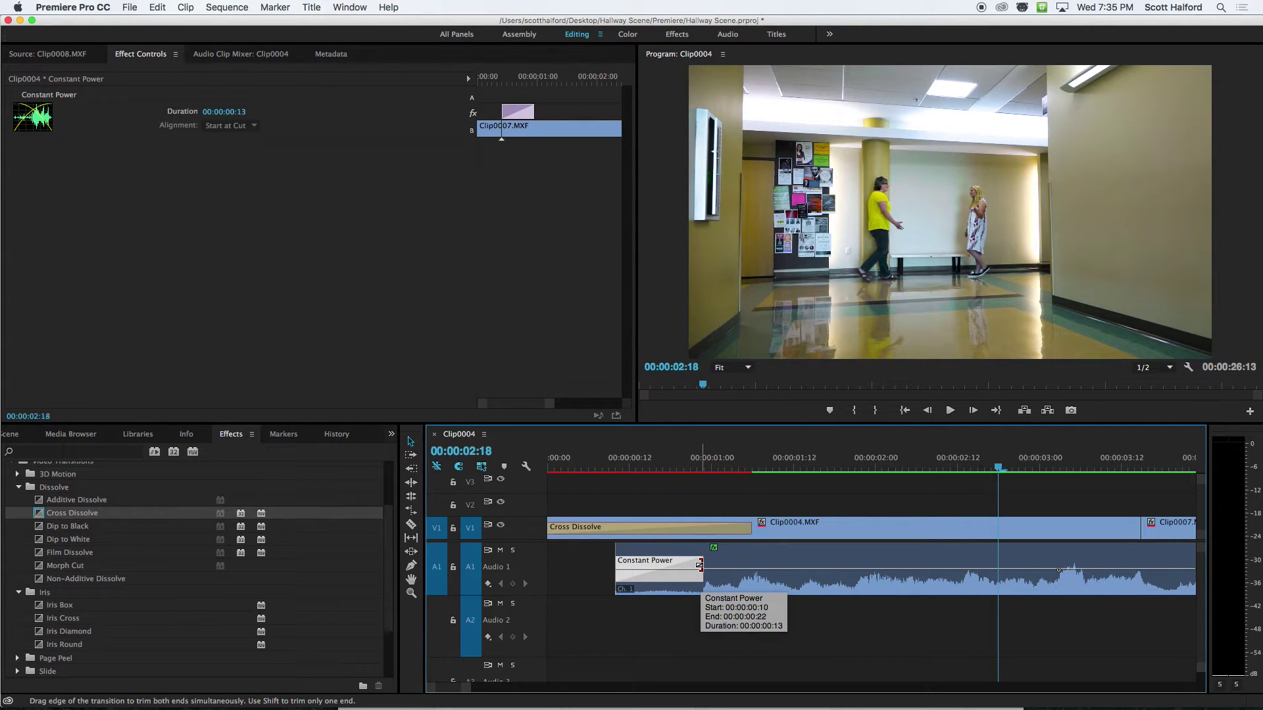
pyautogui.moveTo(751, 527); pyautogui.dragTo(636, 528)
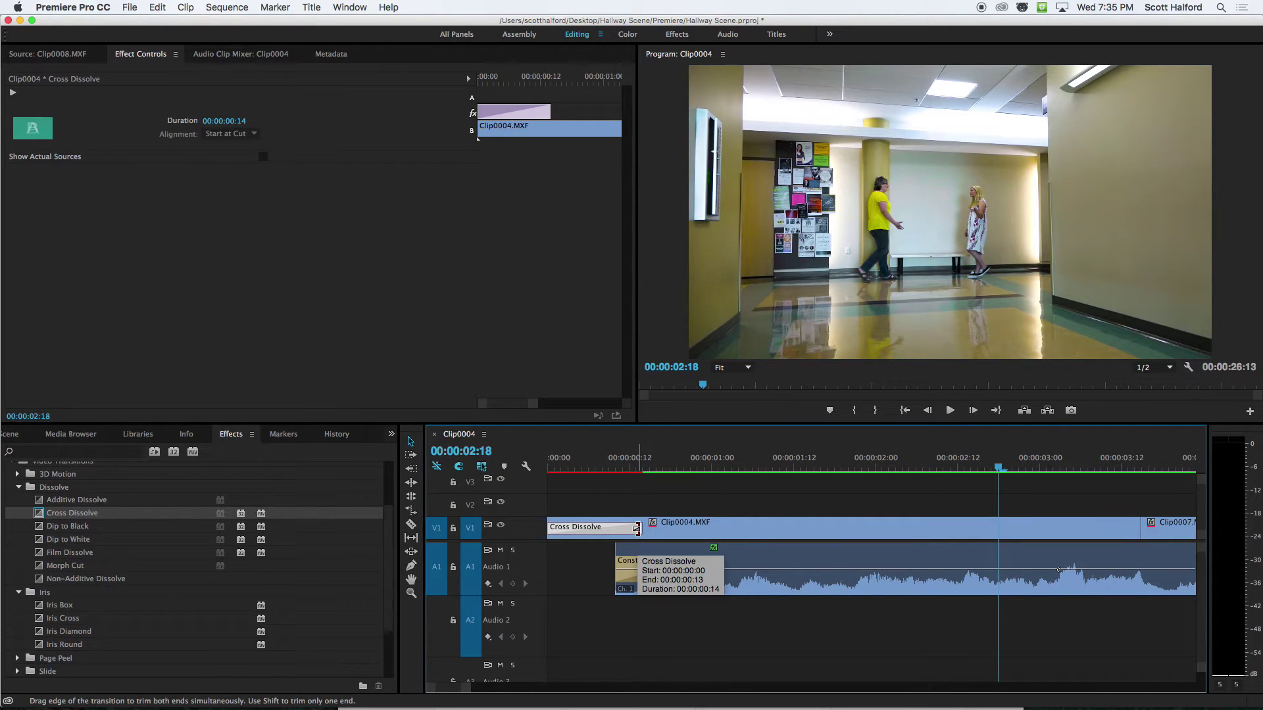
pyautogui.press('super+z')
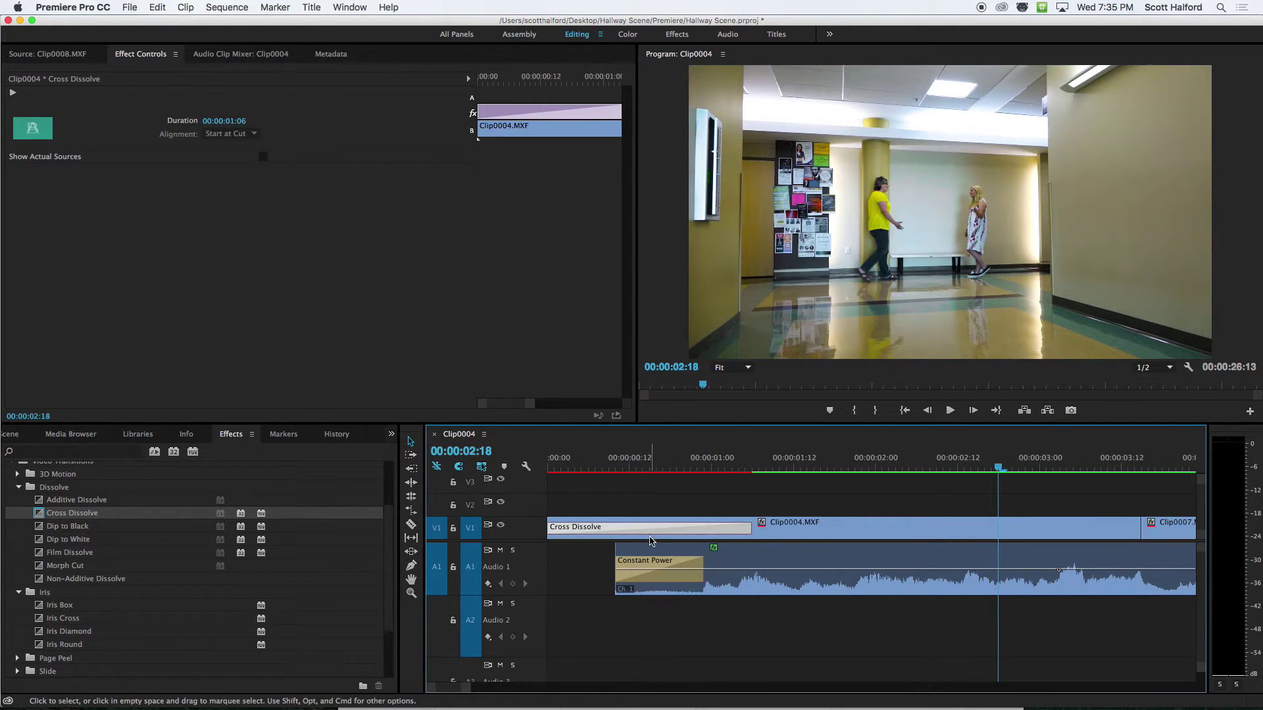
pyautogui.click(755, 462)
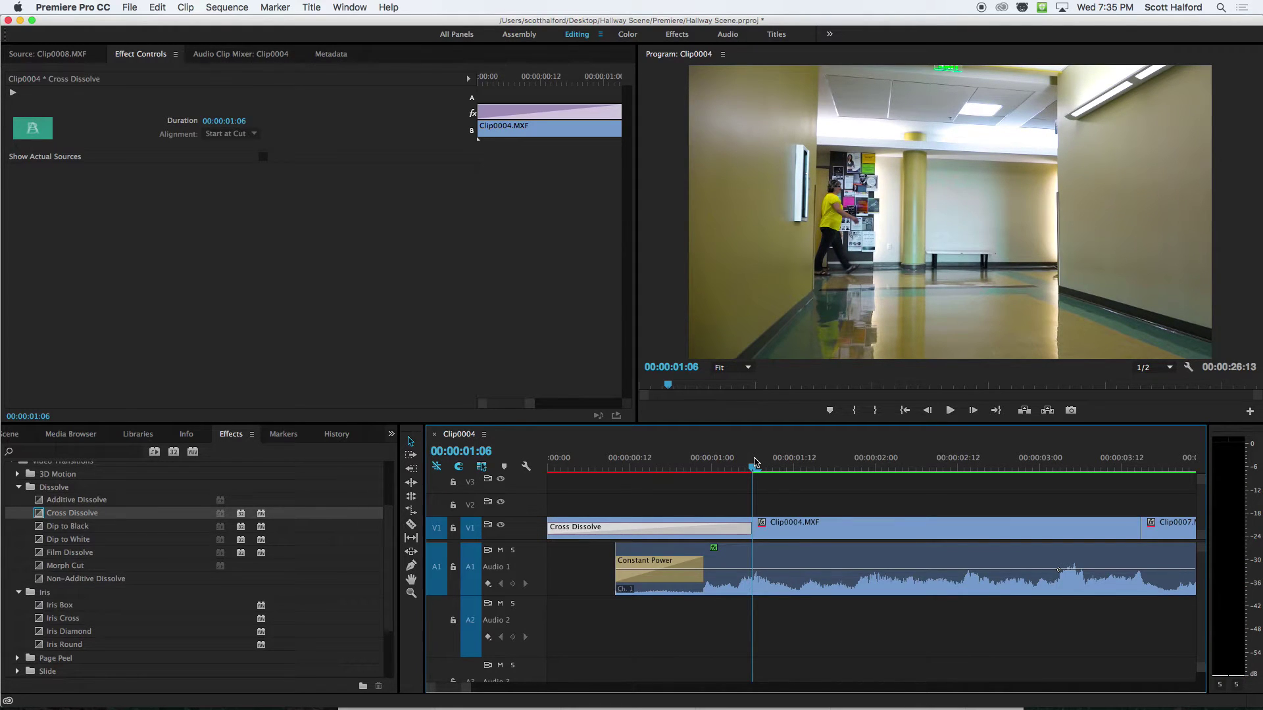
pyautogui.press('Left')
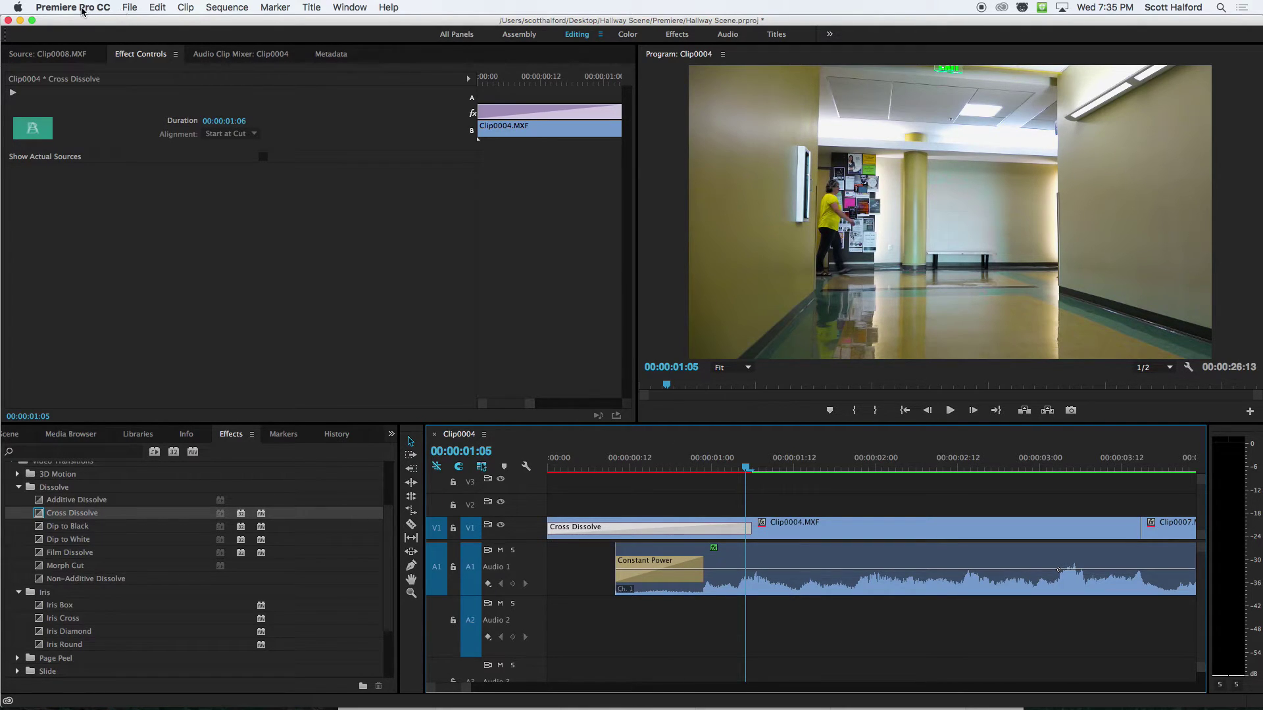
# Set the default video transition duration to .5 seconds in the General preferences
pyautogui.click(81, 7)
pyautogui.moveTo(82, 48)
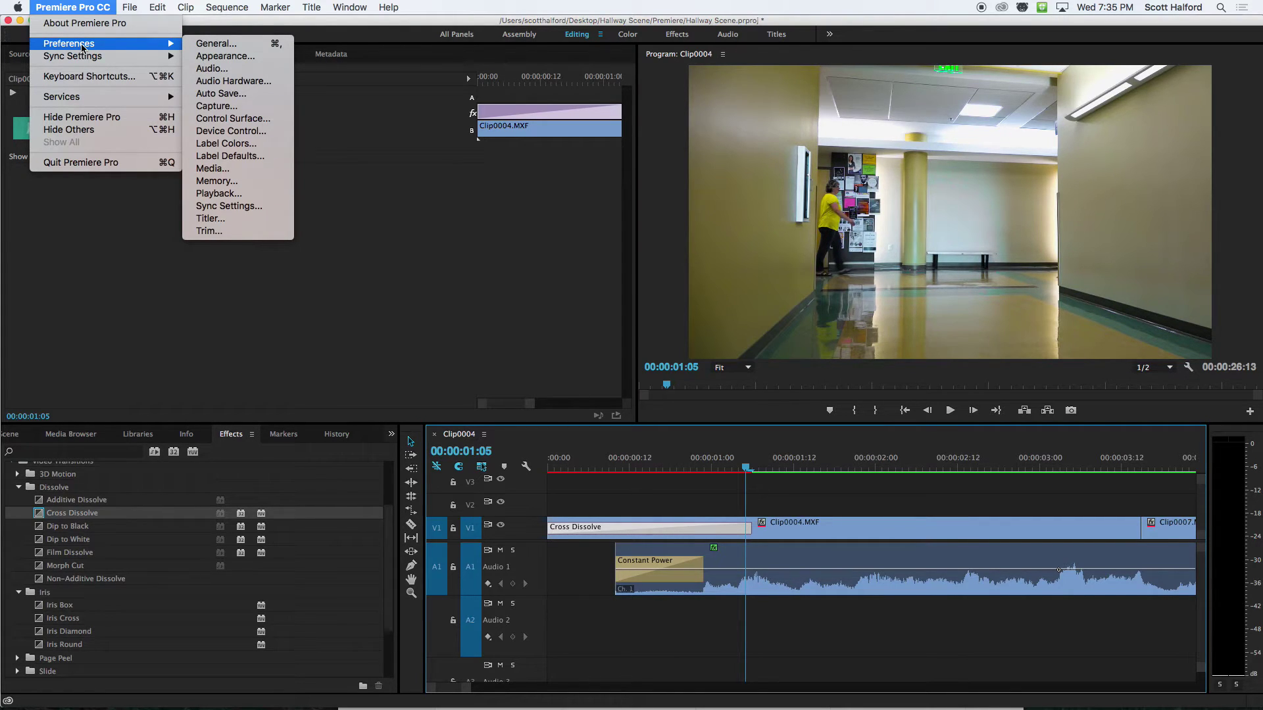
pyautogui.click(210, 45)
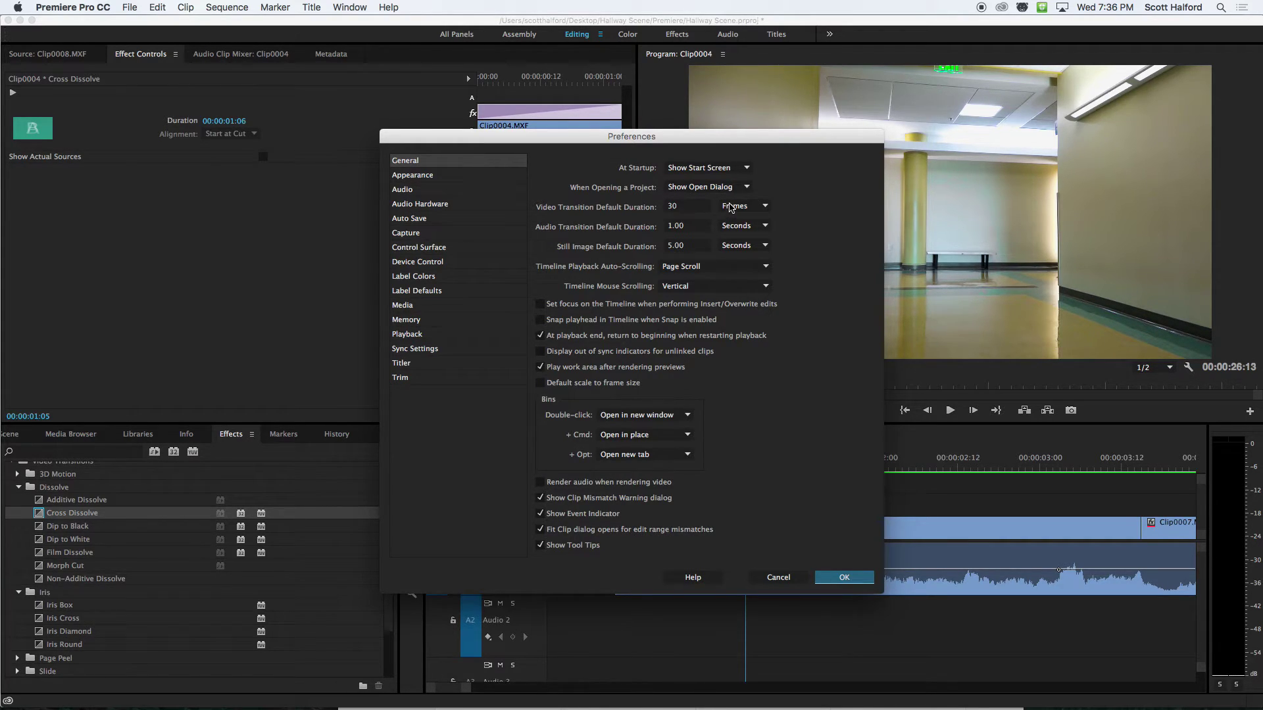
pyautogui.click(730, 207)
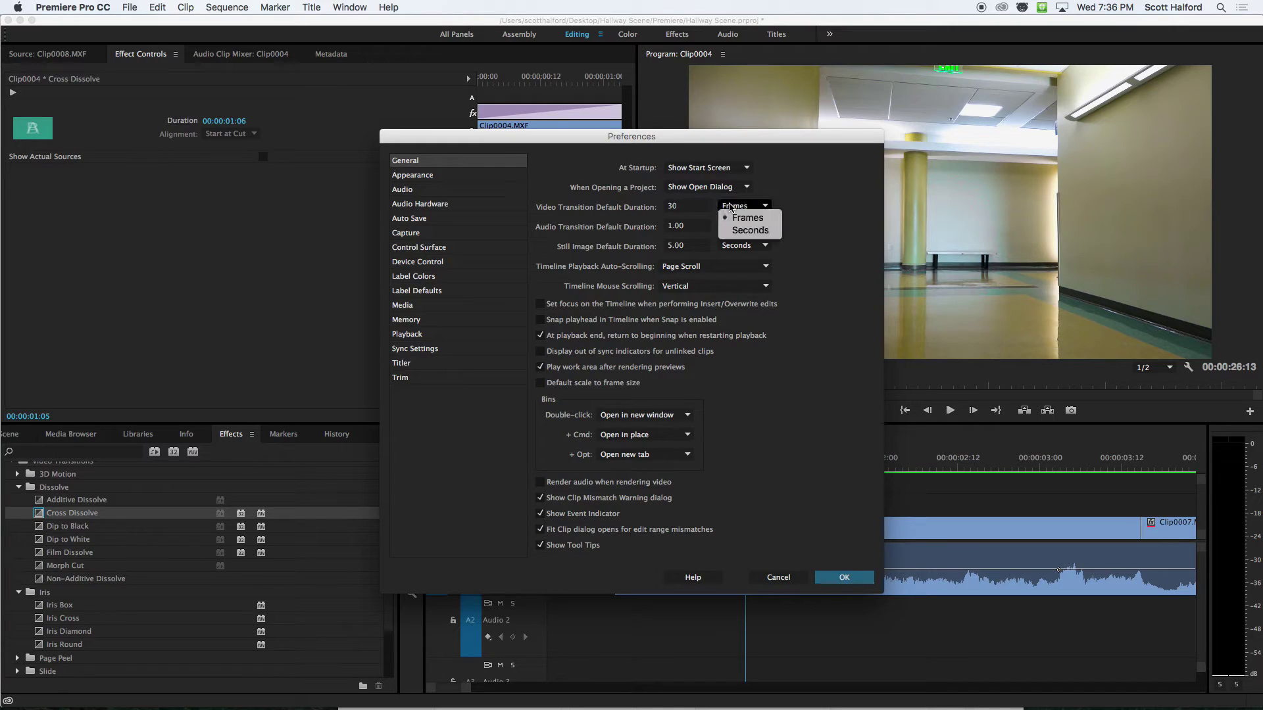
pyautogui.click(751, 231)
pyautogui.click(678, 206)
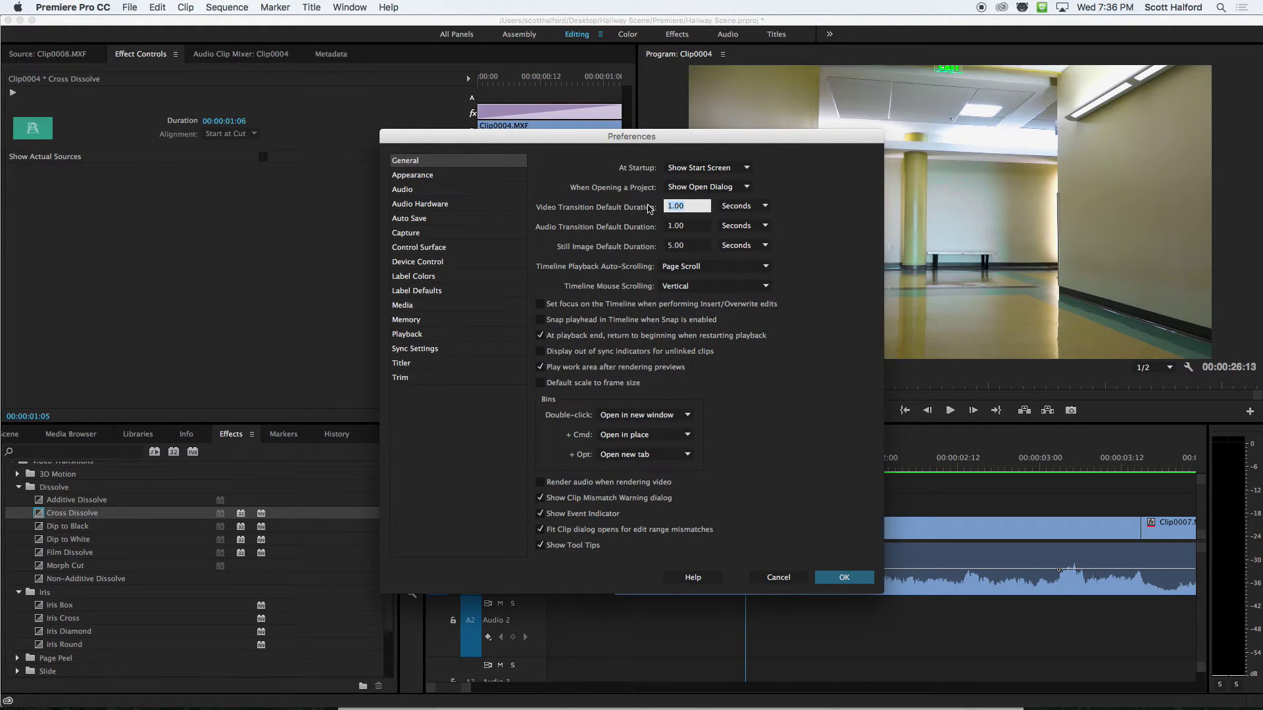
pyautogui.write('.5')
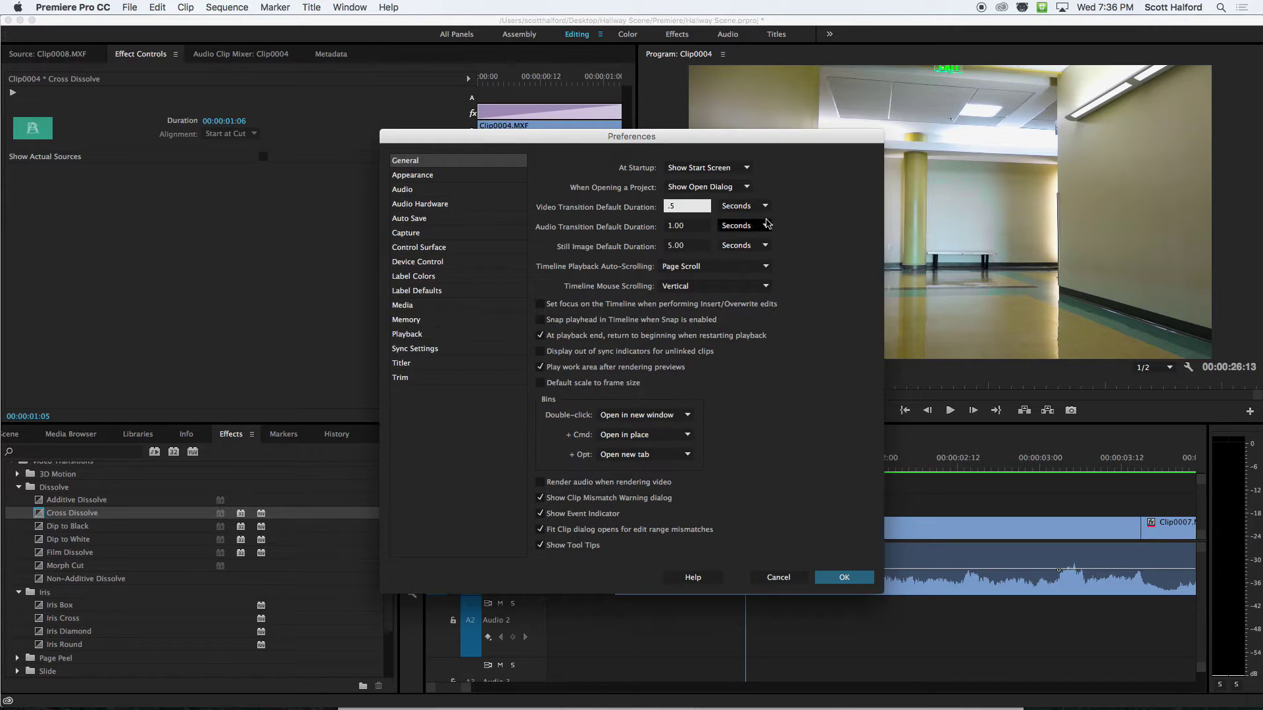
pyautogui.click(821, 217)
pyautogui.click(830, 571)
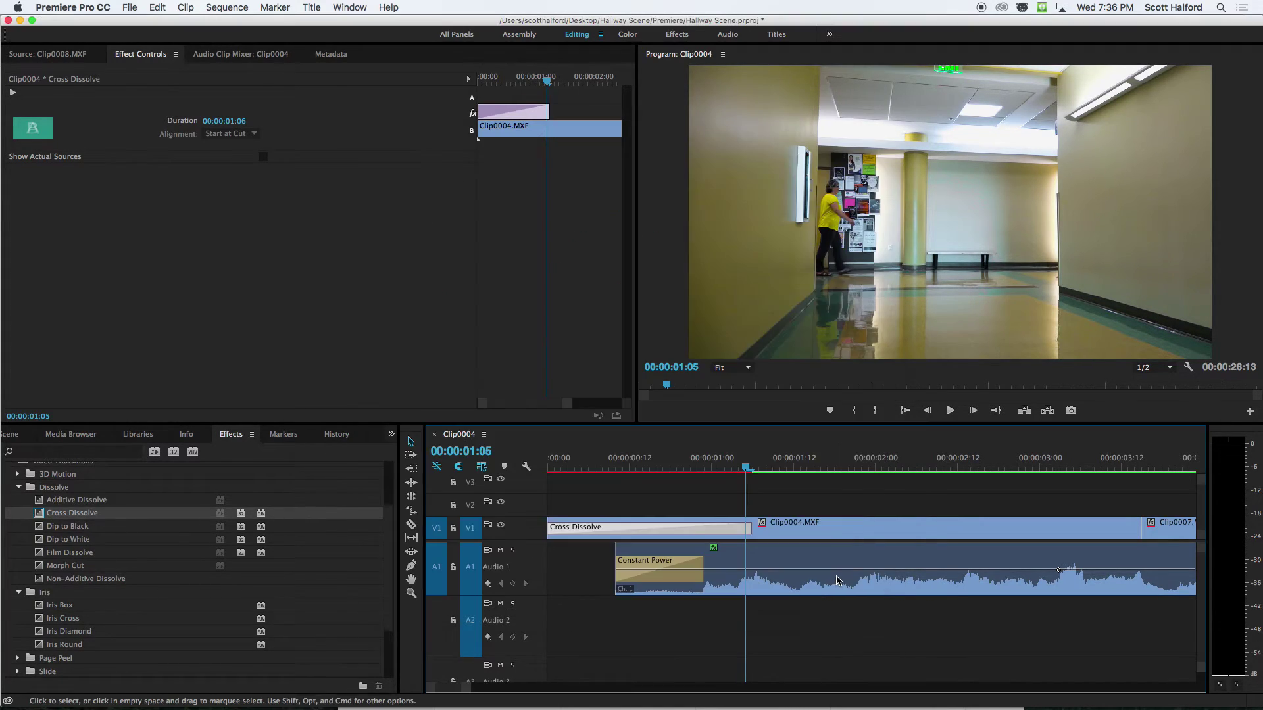
# Replace the opening dissolve on Clip0004.MXF with a new default Cross Dissolve, and delete the Constant Power transition on Audio 1
pyautogui.press('Delete')
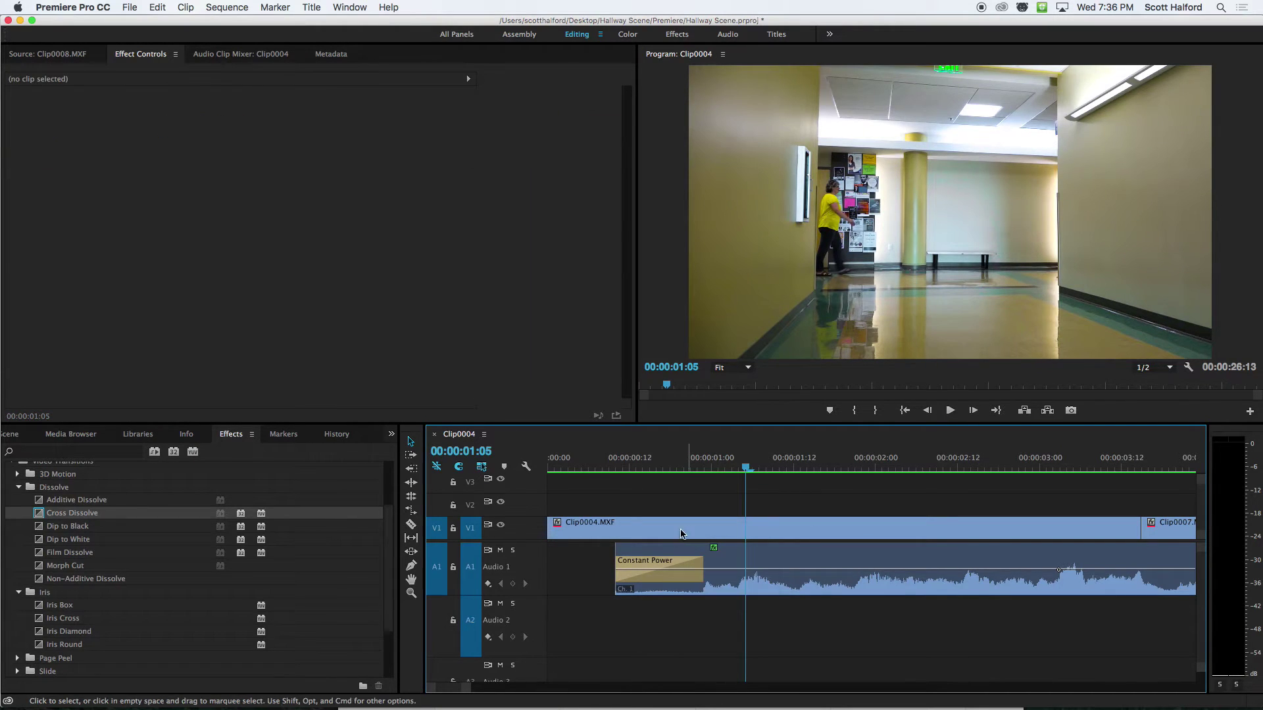
pyautogui.click(549, 529)
pyautogui.press('super+d')
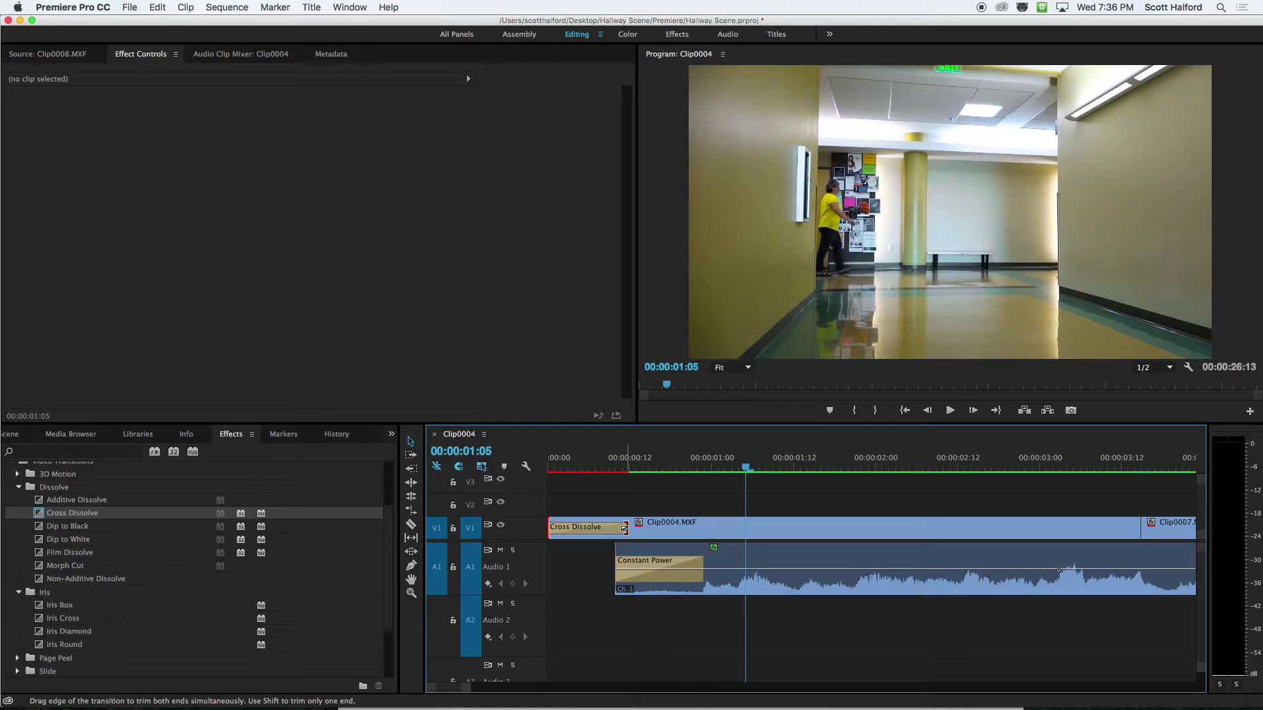
pyautogui.click(661, 571)
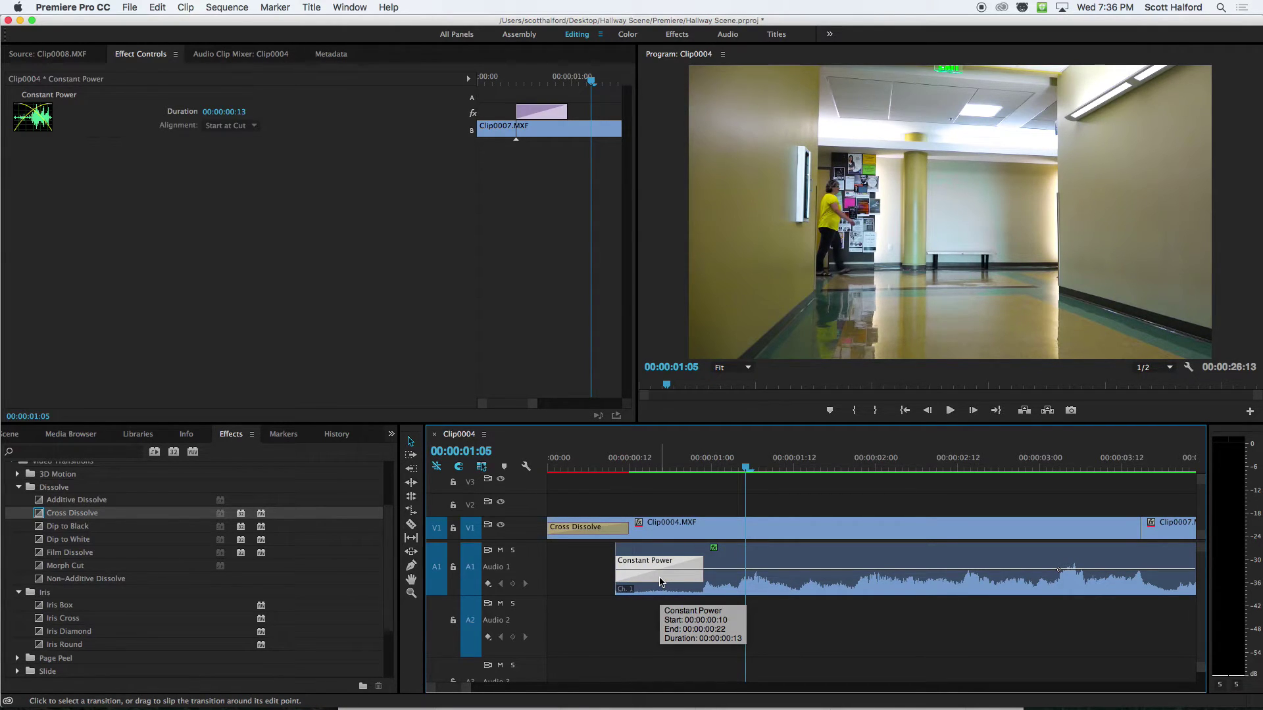
pyautogui.press('Delete')
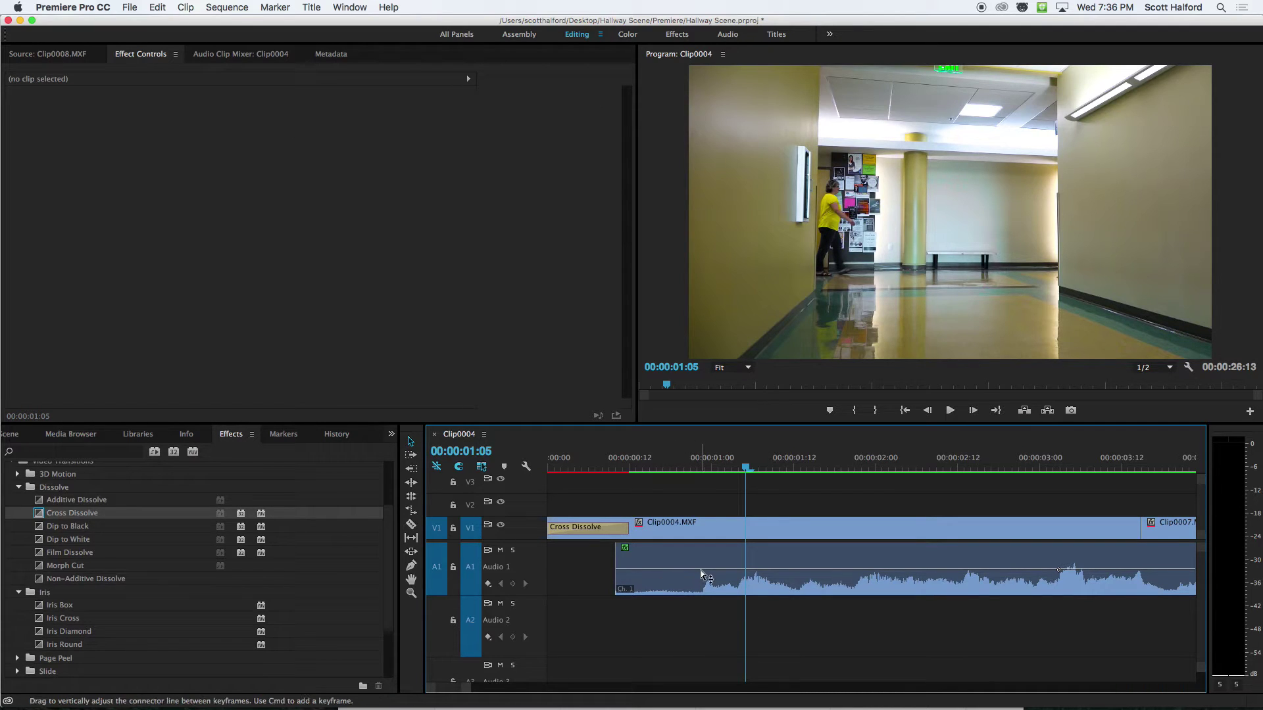
# Try a fade-in with two volume keyframes at the start of Clip0007.MXF on Audio 1, and play it from the beginning
pyautogui.click(700, 570)
pyautogui.moveTo(617, 569); pyautogui.dragTo(616, 591)
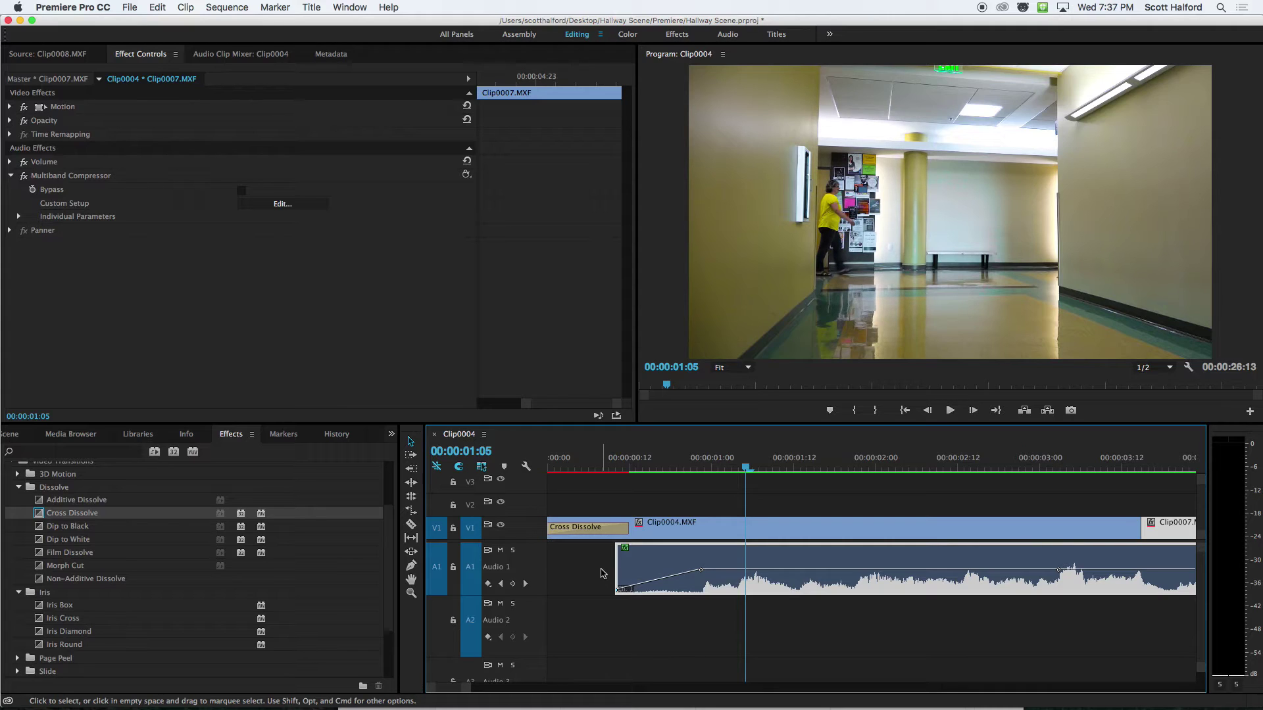
pyautogui.press('Home')
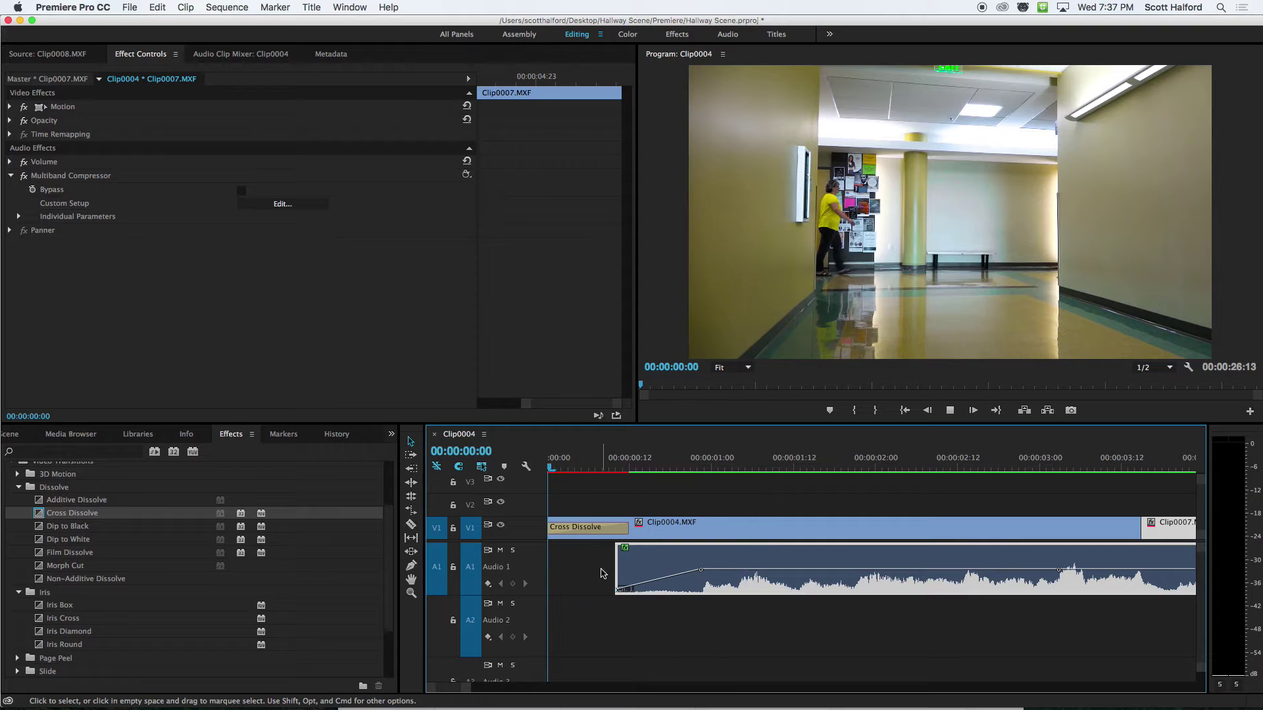
pyautogui.press('space')
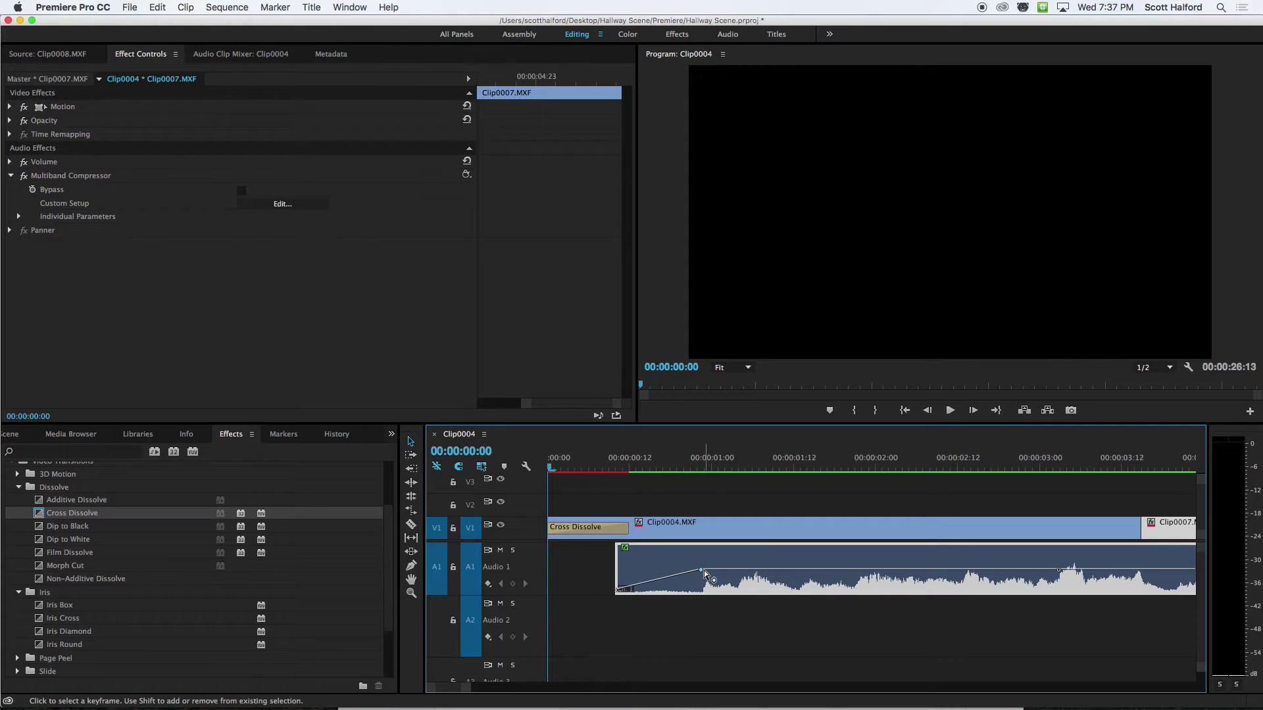
# Try curved interpolation on the fade-in's second volume keyframe, and undo the curve adjustments and the fade-in keyframes
pyautogui.moveTo(702, 574)
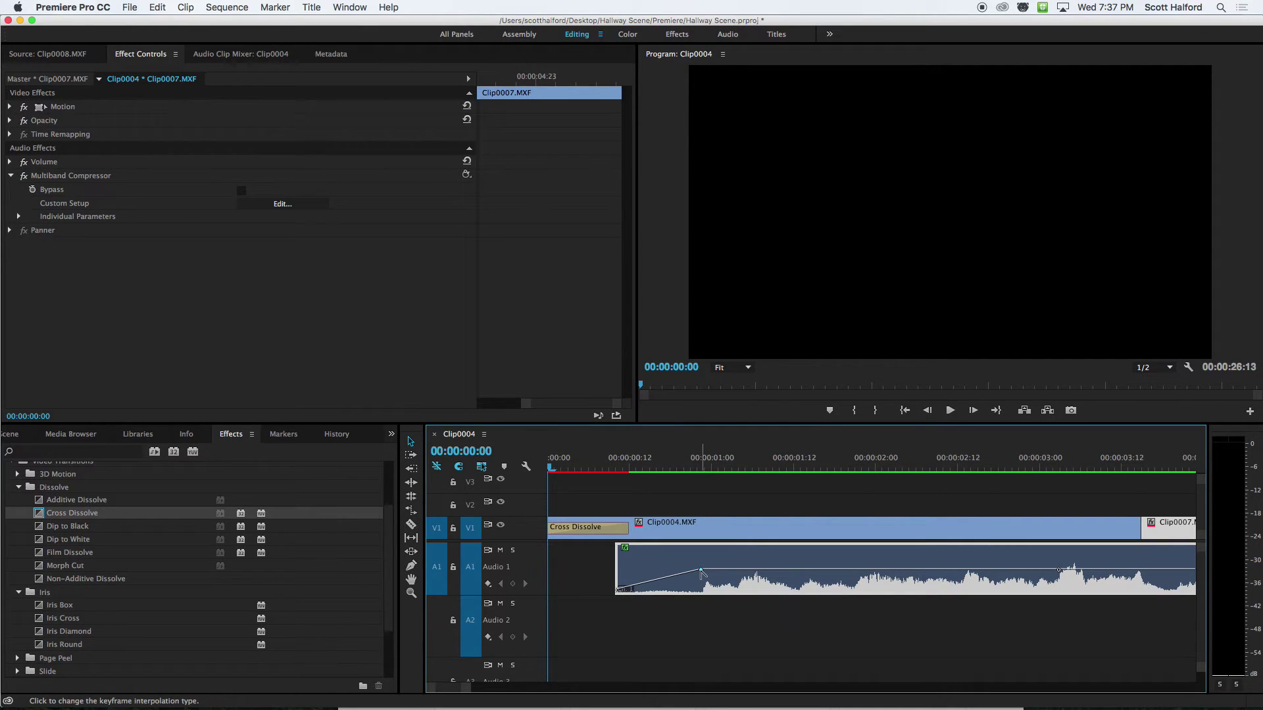
pyautogui.moveTo(701, 572)
pyautogui.mouseDown()
pyautogui.moveTo(685, 566)
pyautogui.moveTo(712, 558)
pyautogui.moveTo(734, 573)
pyautogui.moveTo(689, 590)
pyautogui.moveTo(686, 554)
pyautogui.mouseUp()
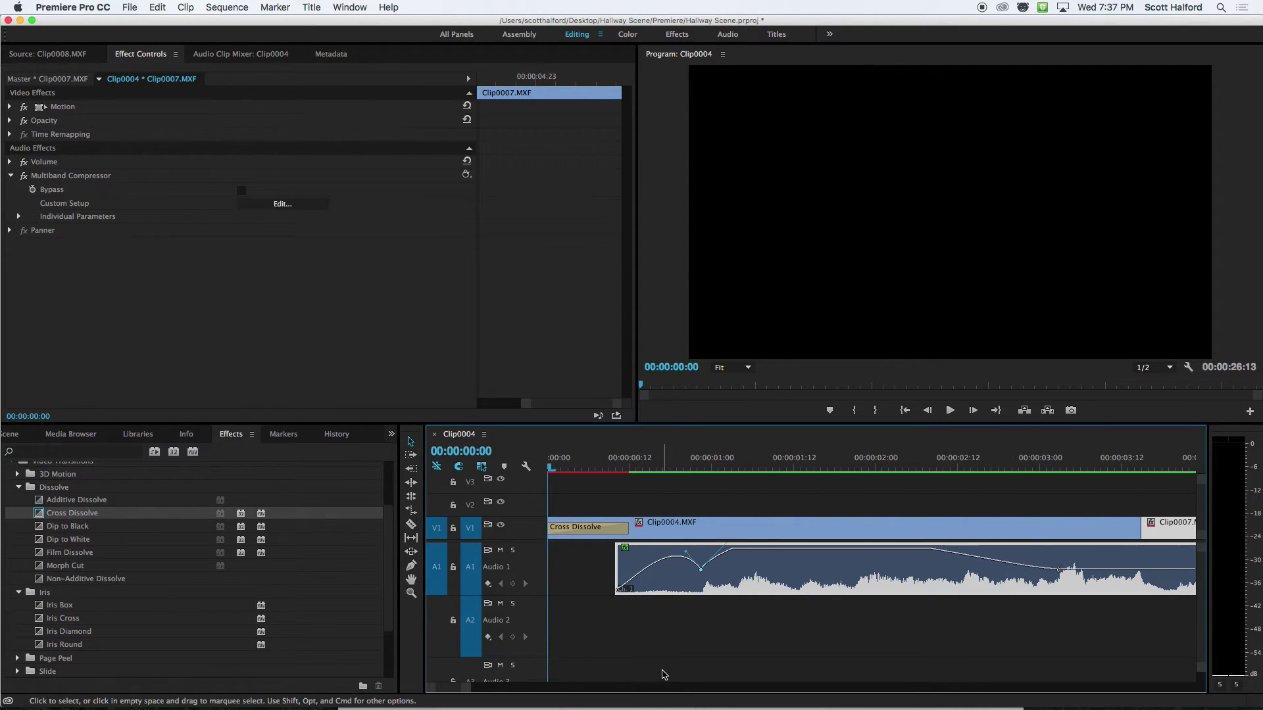
pyautogui.press('super+z')
pyautogui.press('super+z')
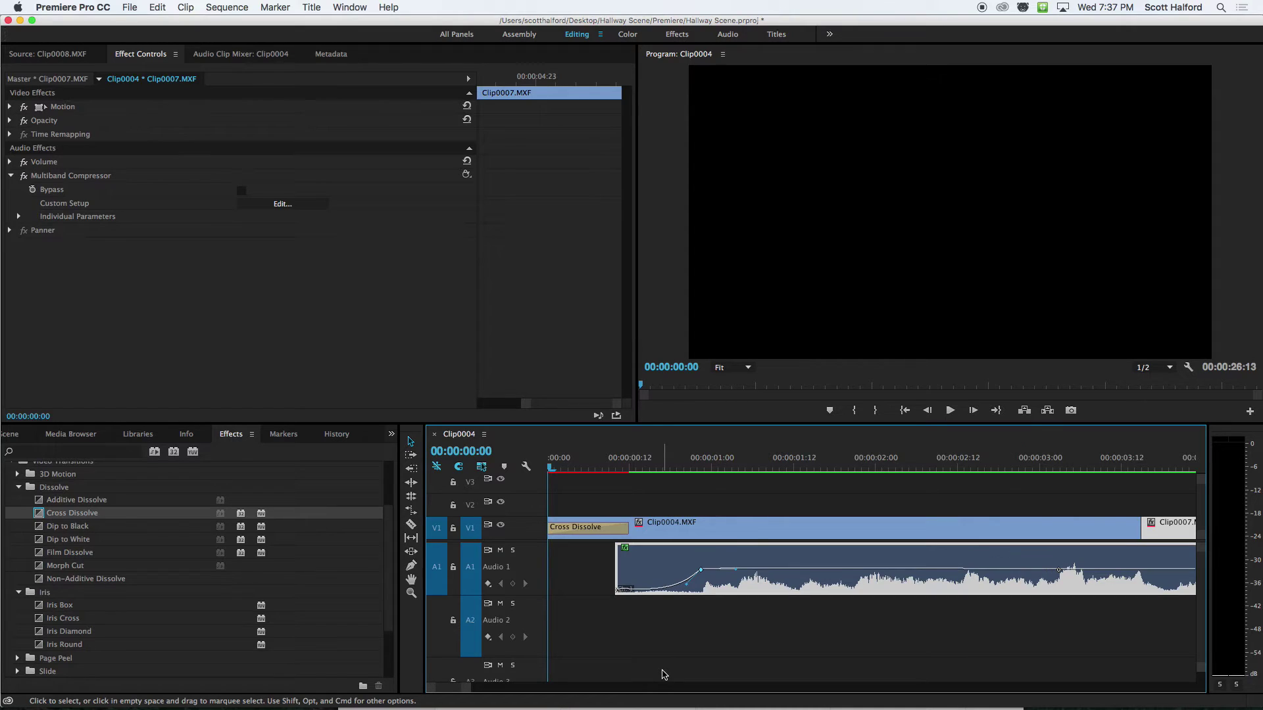
pyautogui.press('super+z')
pyautogui.press('super+z')
pyautogui.press('super+z')
pyautogui.press('super+z')
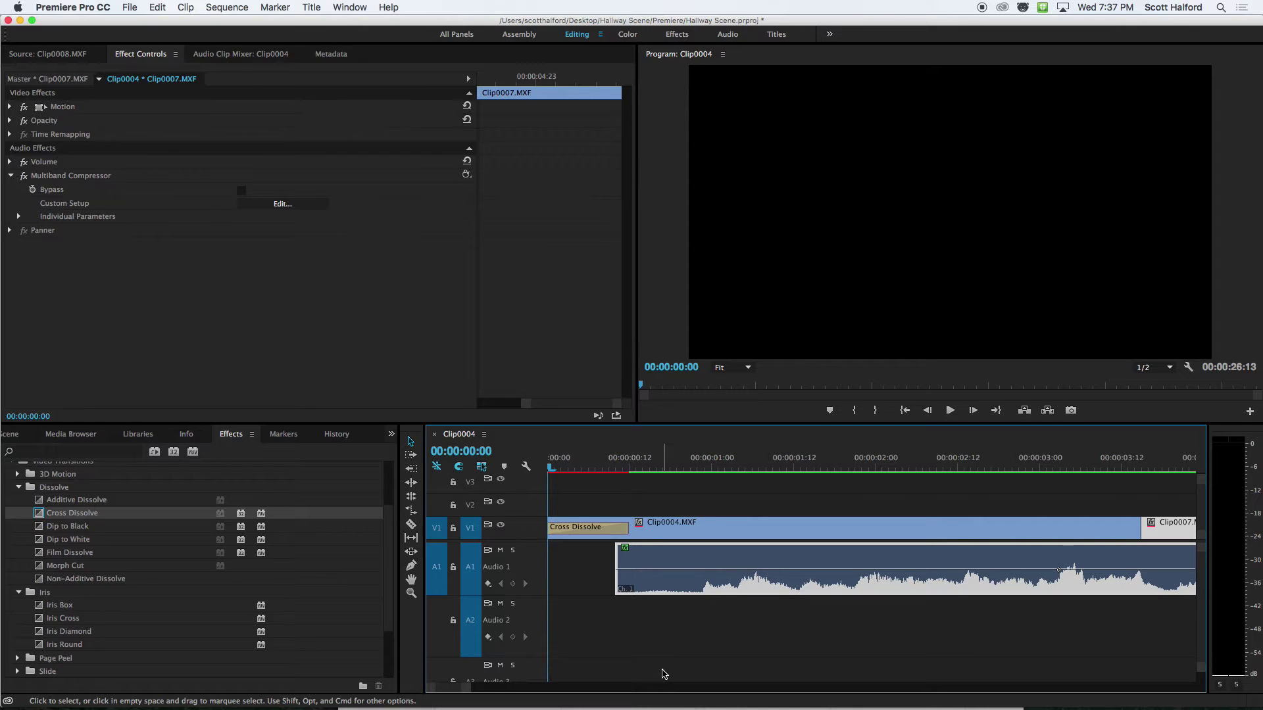
# Add the default Constant Power transition at the start of the opening Clip0007.MXF on Audio 1 and shorten it to 00:00:00:13
pyautogui.click(620, 575)
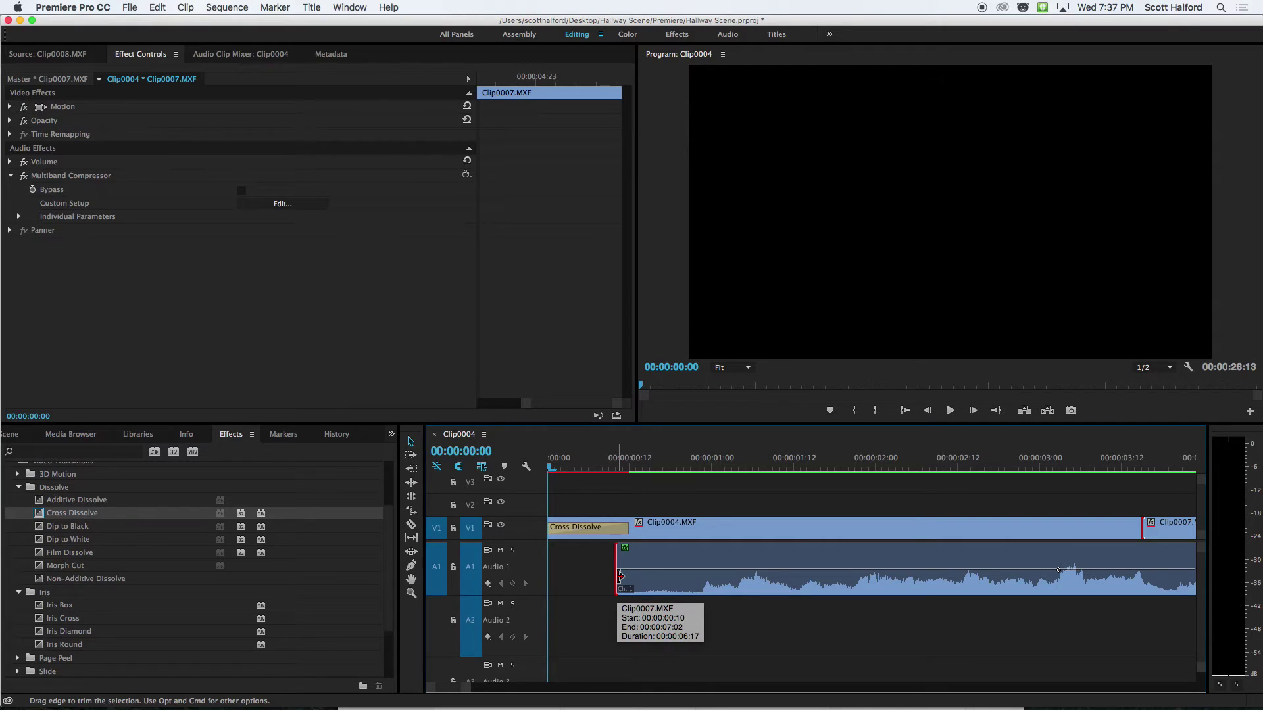
pyautogui.press('super+shift+d')
pyautogui.moveTo(776, 576); pyautogui.dragTo(704, 576)
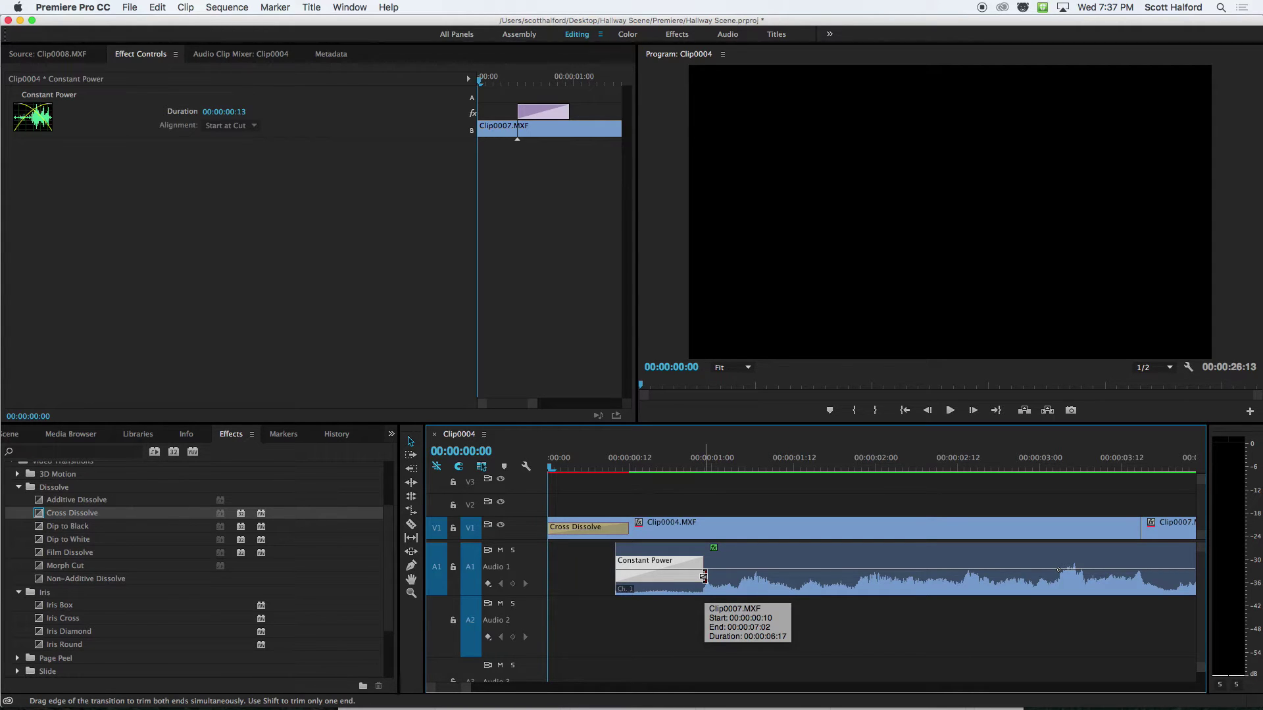
pyautogui.click(29, 121)
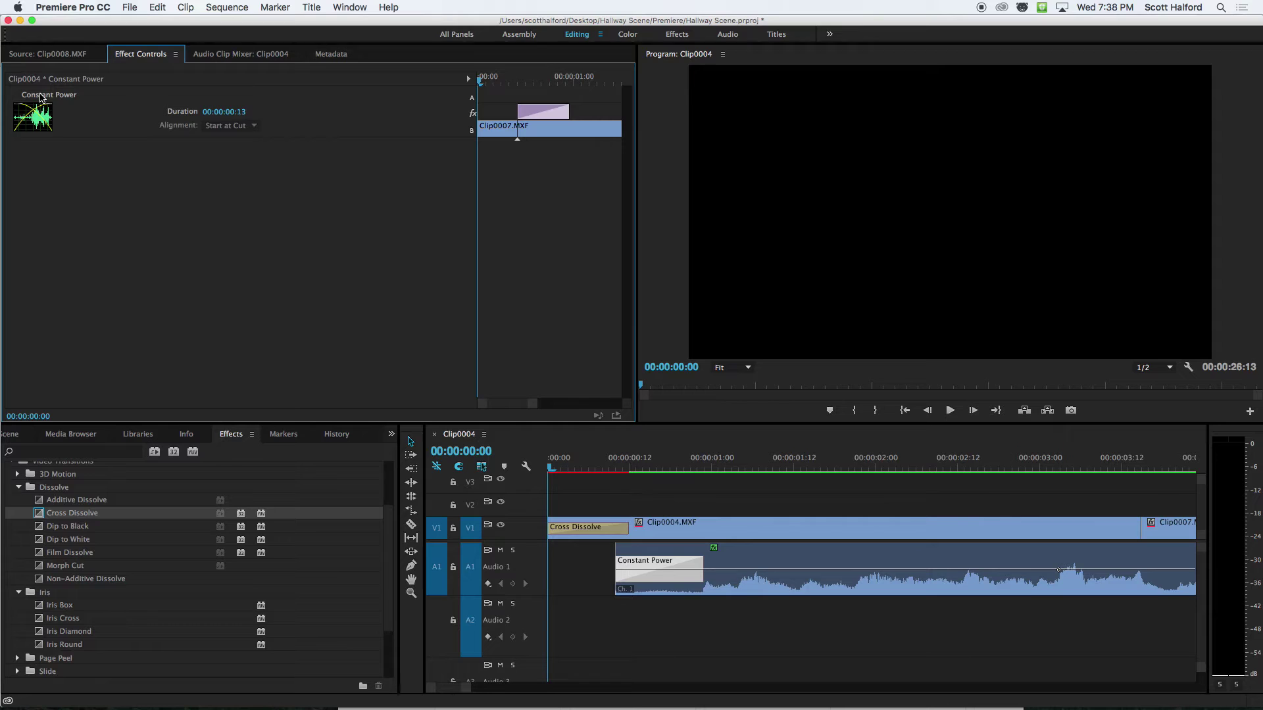
pyautogui.click(581, 573)
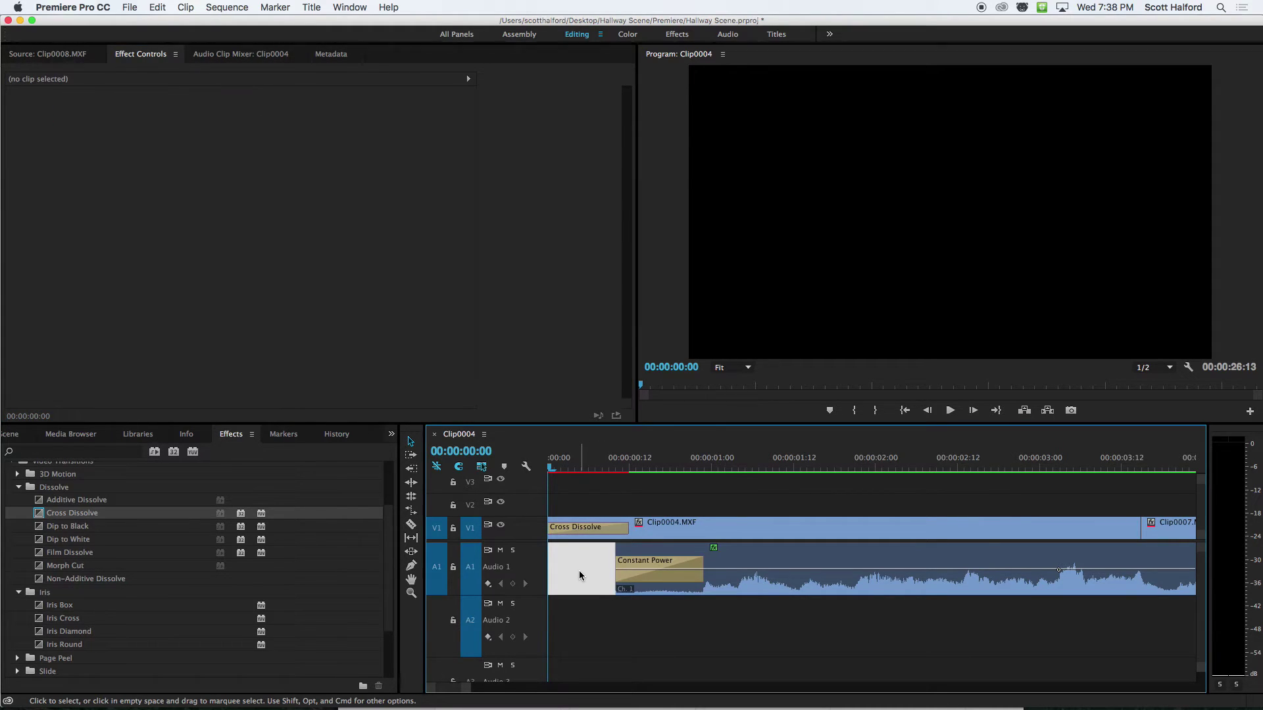
# Smooth the volume drop around 00:00:22:12 in the last Clip0007.MXF on Audio 1 by giving its keyframes curved interpolation
pyautogui.press('\\')
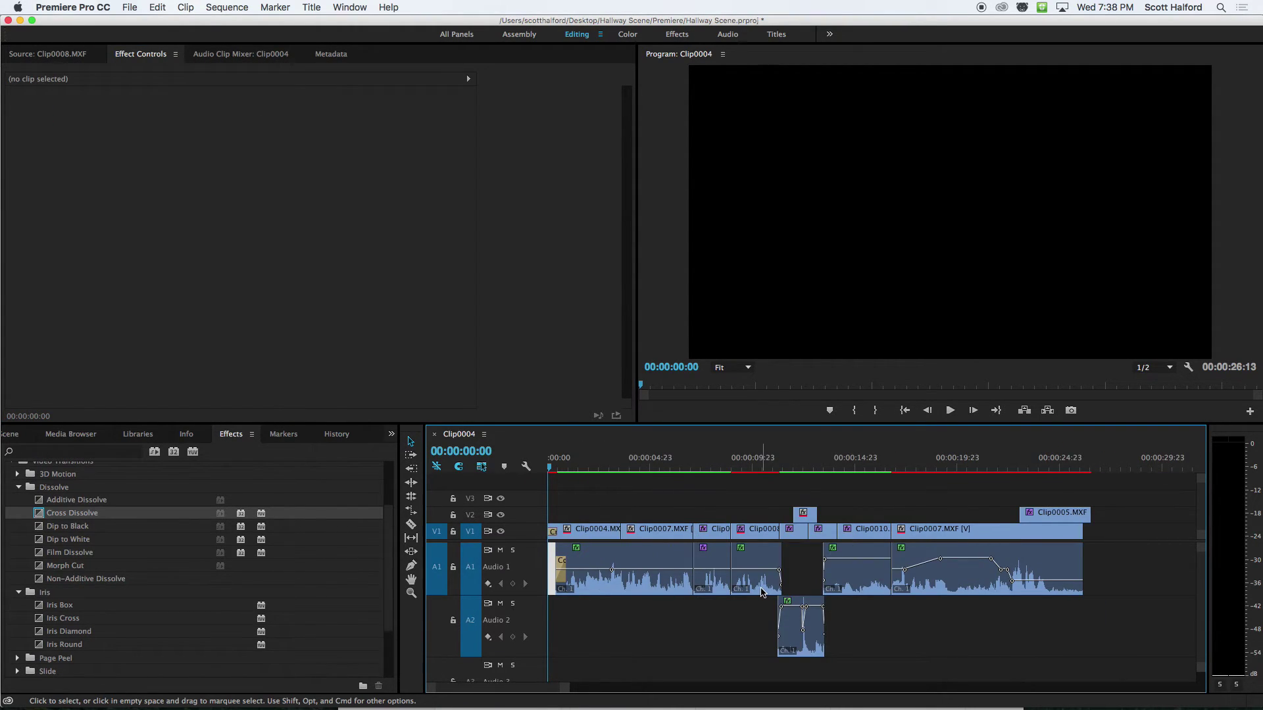
pyautogui.moveTo(942, 468); pyautogui.dragTo(1010, 467)
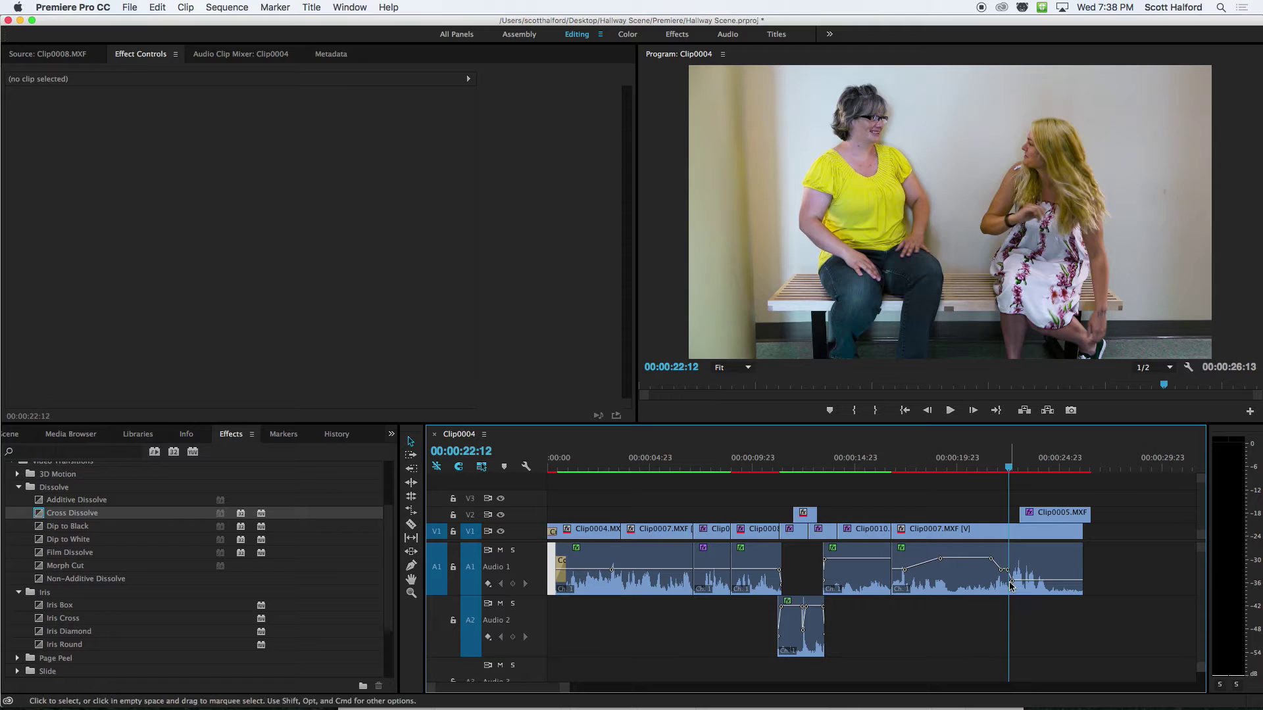
pyautogui.press('=')
pyautogui.press('=')
pyautogui.press('=')
pyautogui.press('=')
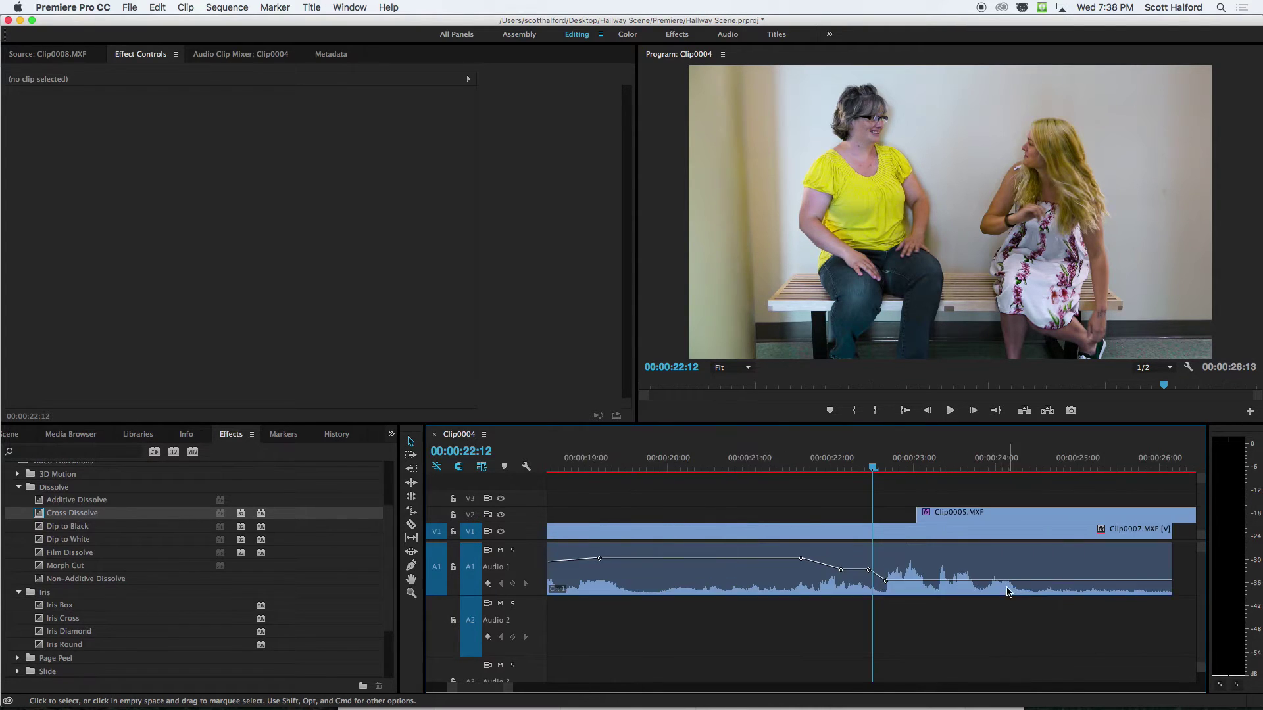
pyautogui.keyDown('super'); pyautogui.click(858, 569); pyautogui.keyUp('super')
pyautogui.moveTo(927, 583); pyautogui.dragTo(908, 582)
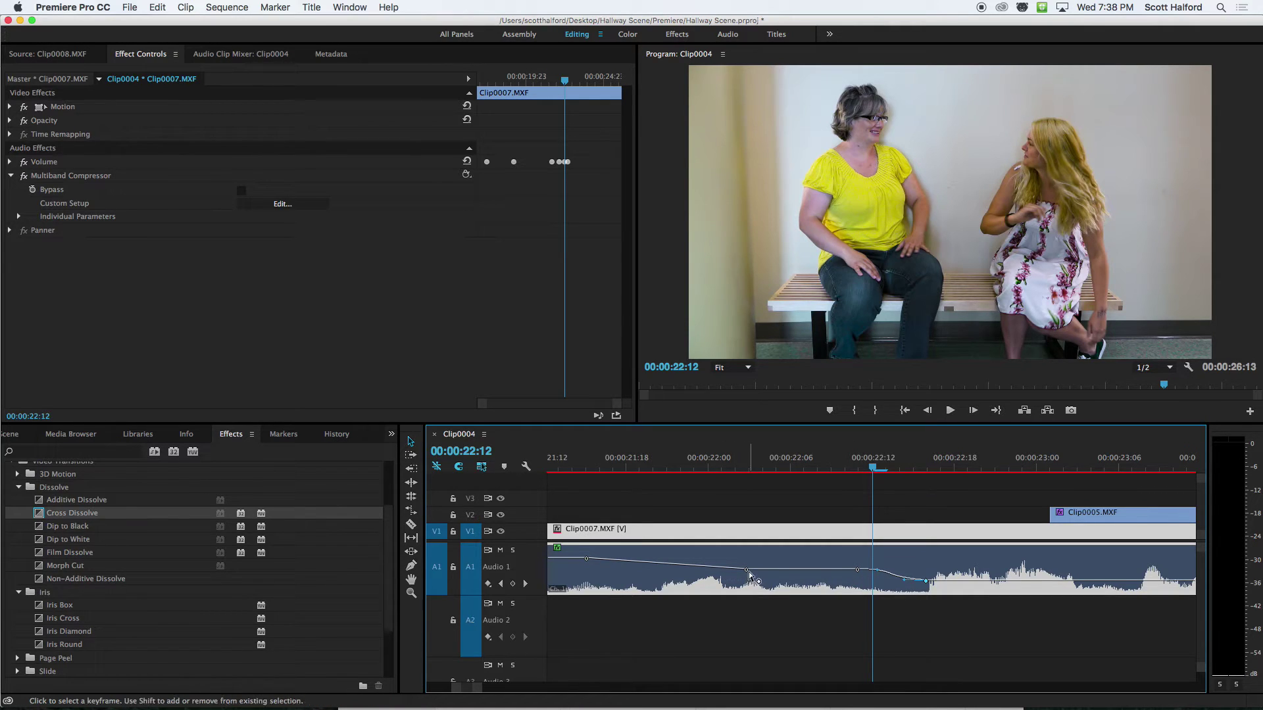
pyautogui.moveTo(749, 574)
pyautogui.mouseDown()
pyautogui.moveTo(735, 575)
pyautogui.moveTo(770, 574)
pyautogui.mouseUp()
pyautogui.moveTo(586, 561)
# Play the curved volume drop in the last Clip0007.MXF from 00:00:21:08
pyautogui.press('-')
pyautogui.press('-')
pyautogui.press('-')
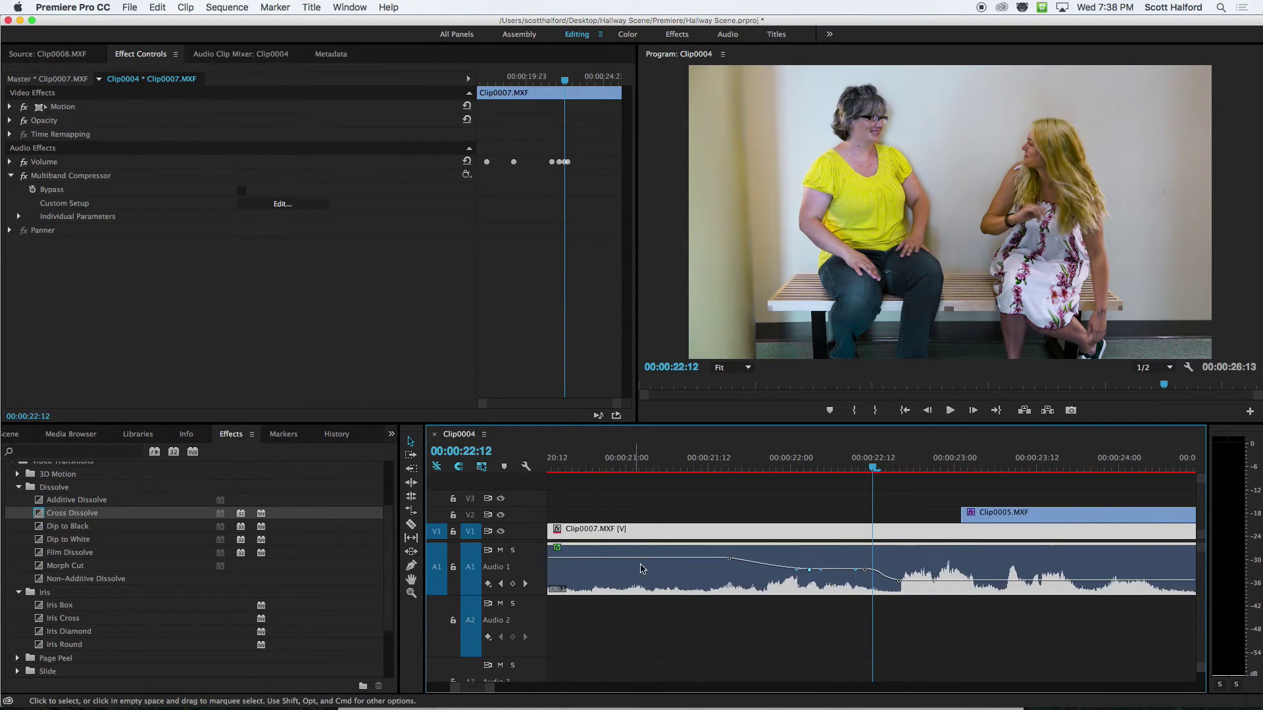
pyautogui.click(824, 467)
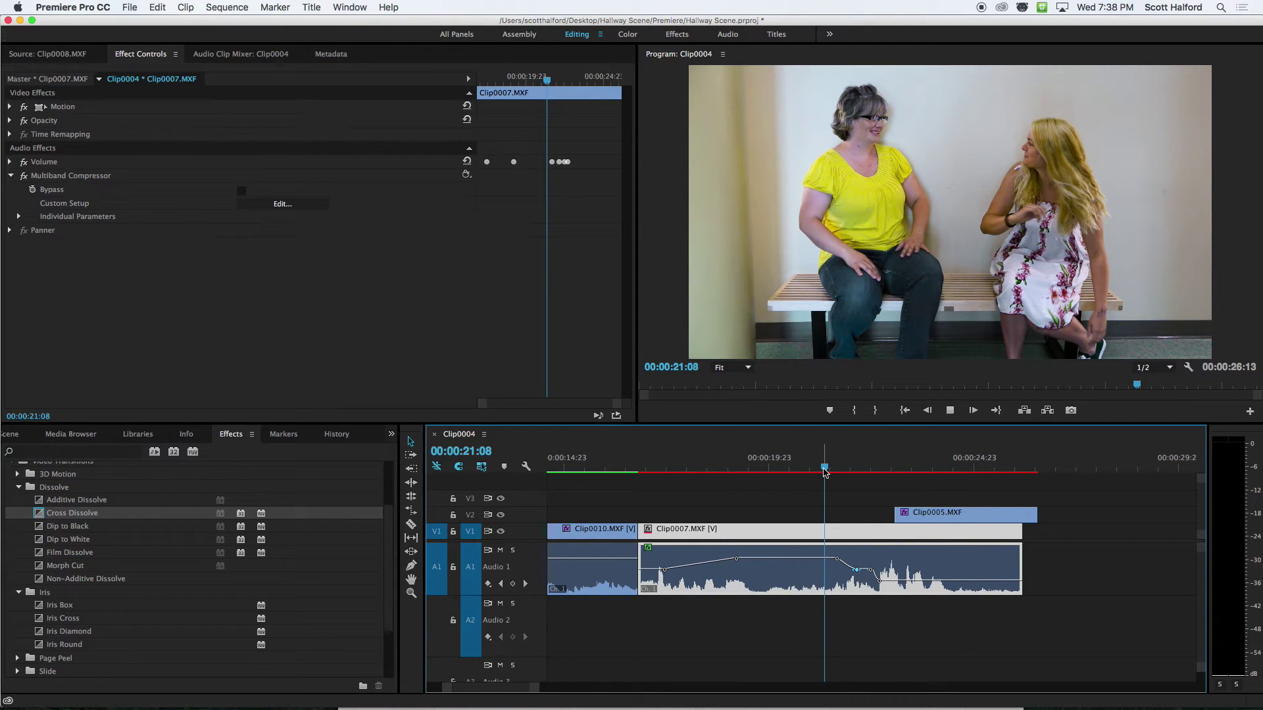
pyautogui.press('space')
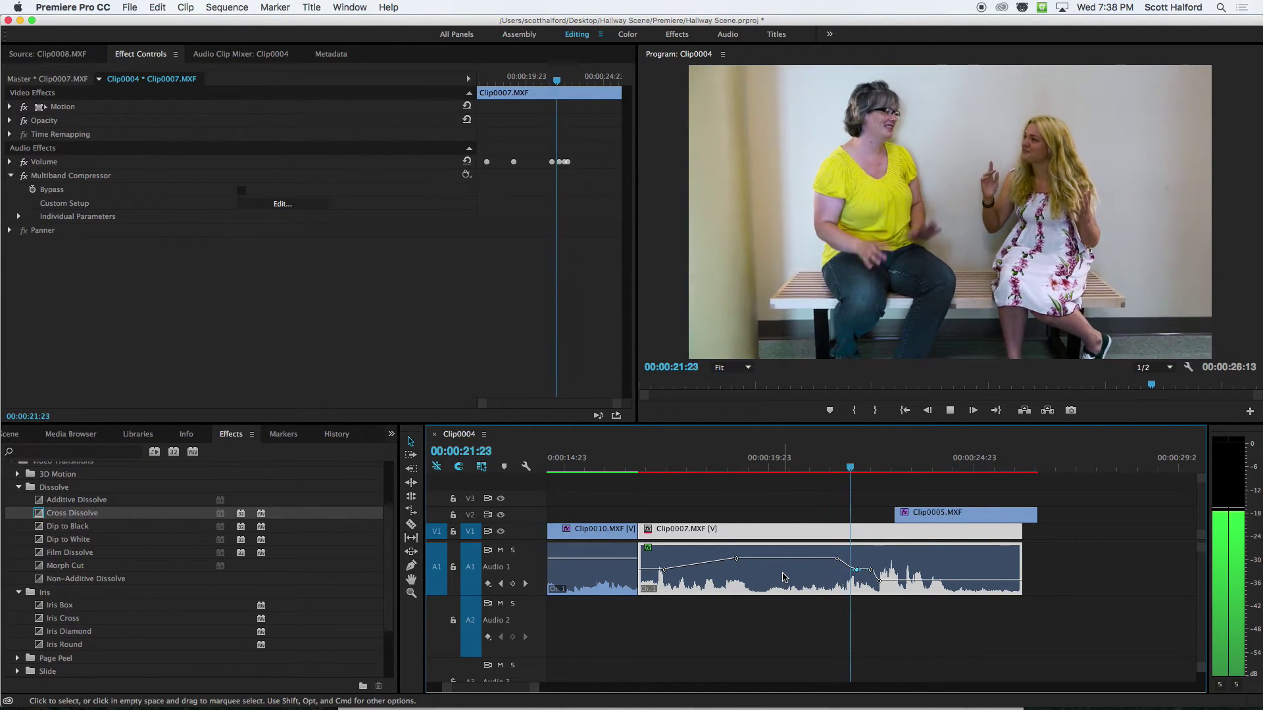
pyautogui.press('space')
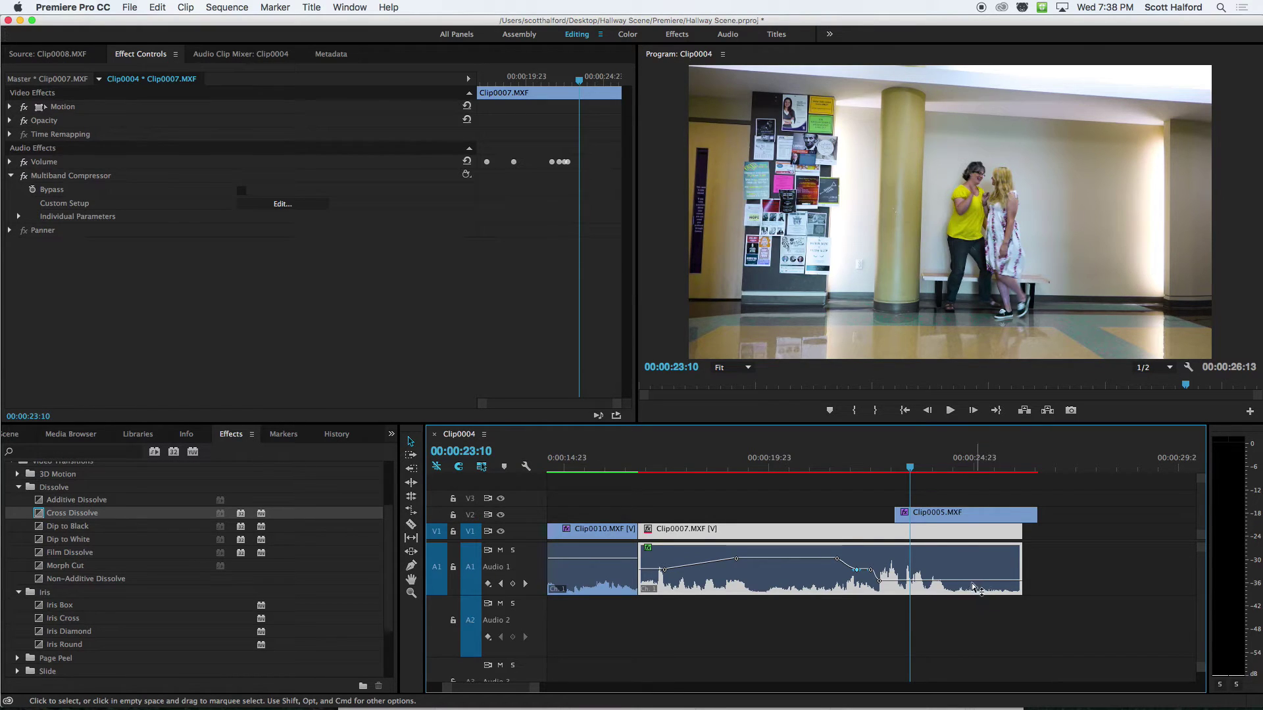
# Add the default Constant Power transition at the end of the last Clip0007.MXF on Audio 1, lengthen it to 00:00:01:13, and play it from 00:00:23:20
pyautogui.click(1016, 579)
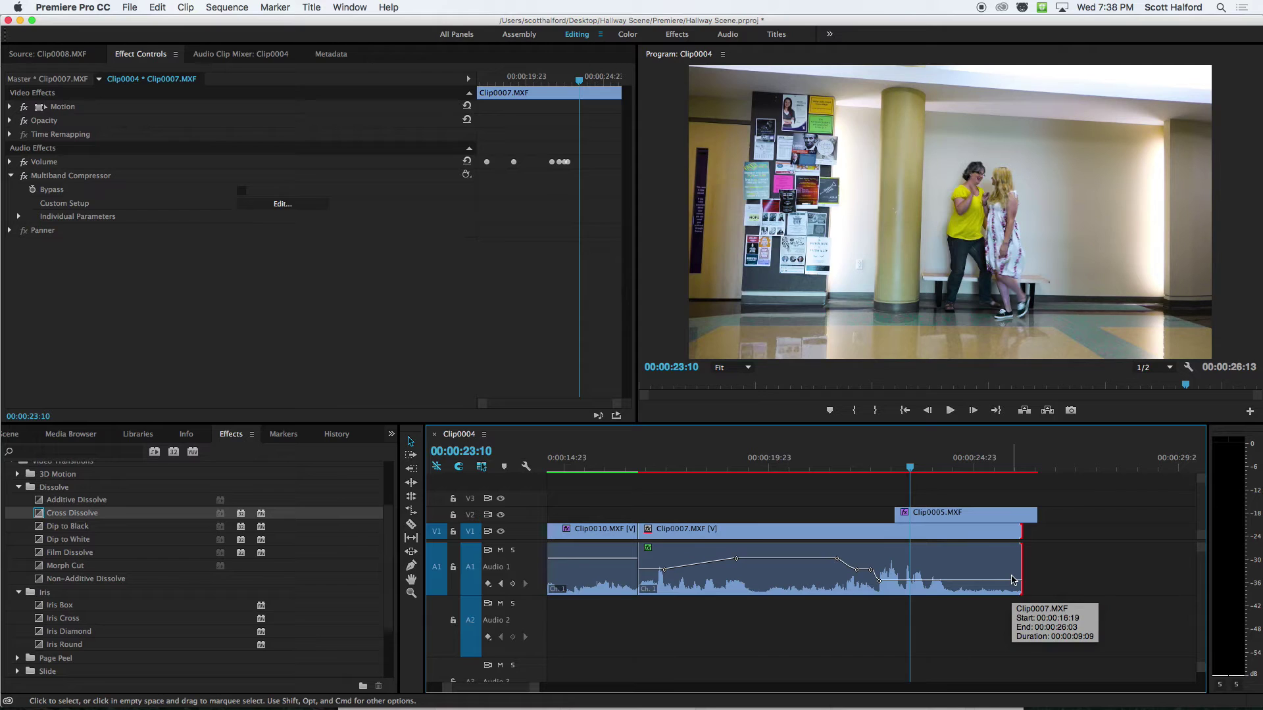
pyautogui.press('alt+super+d')
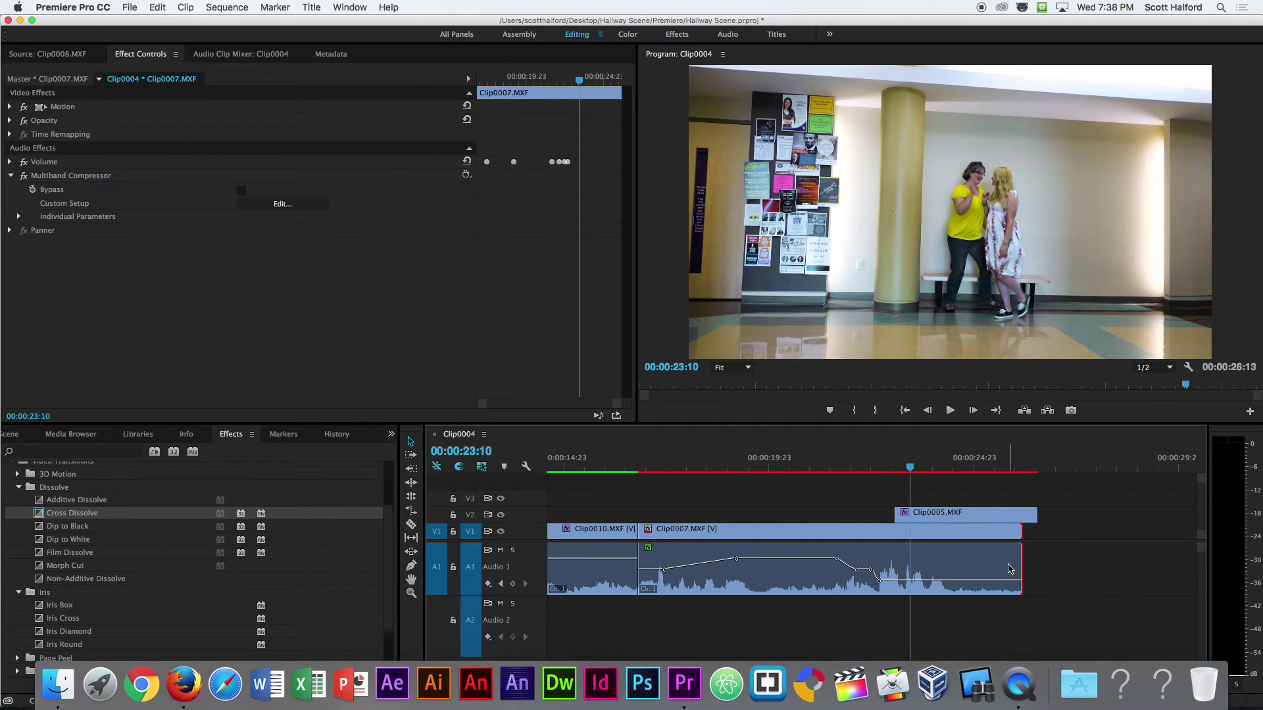
pyautogui.press('alt+super+d')
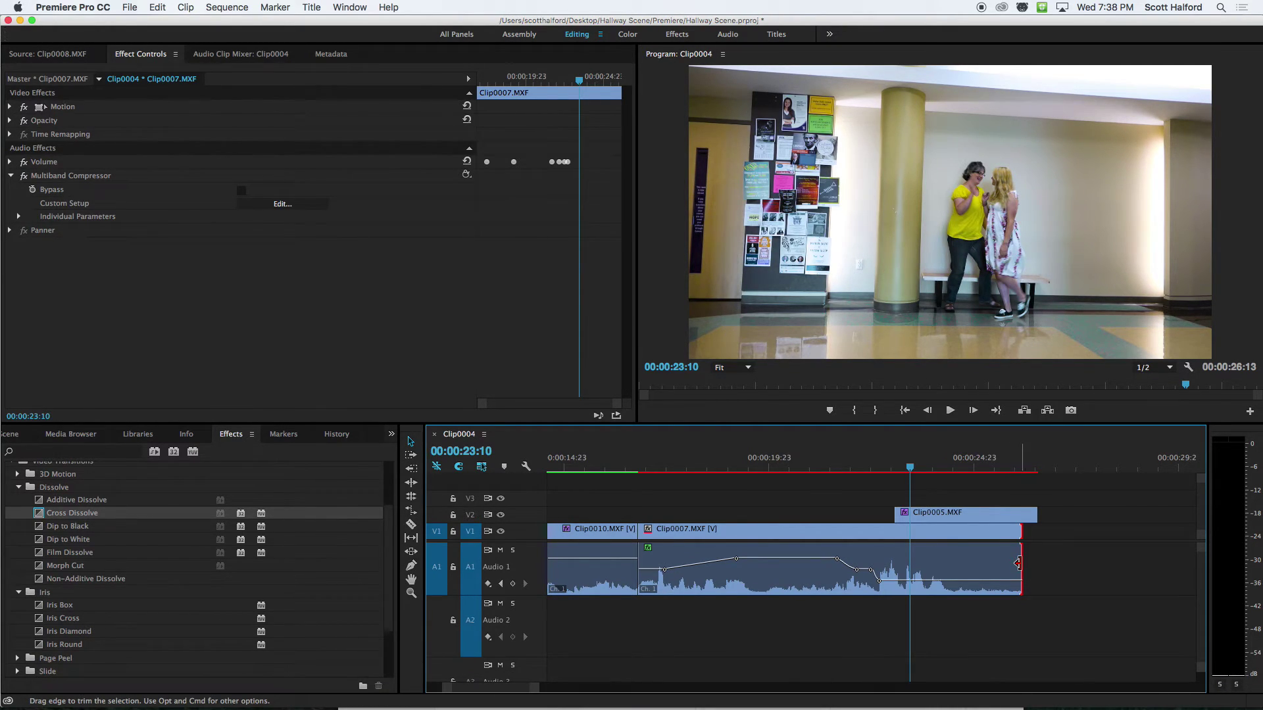
pyautogui.press('shift+super+d')
pyautogui.moveTo(984, 566); pyautogui.dragTo(964, 568)
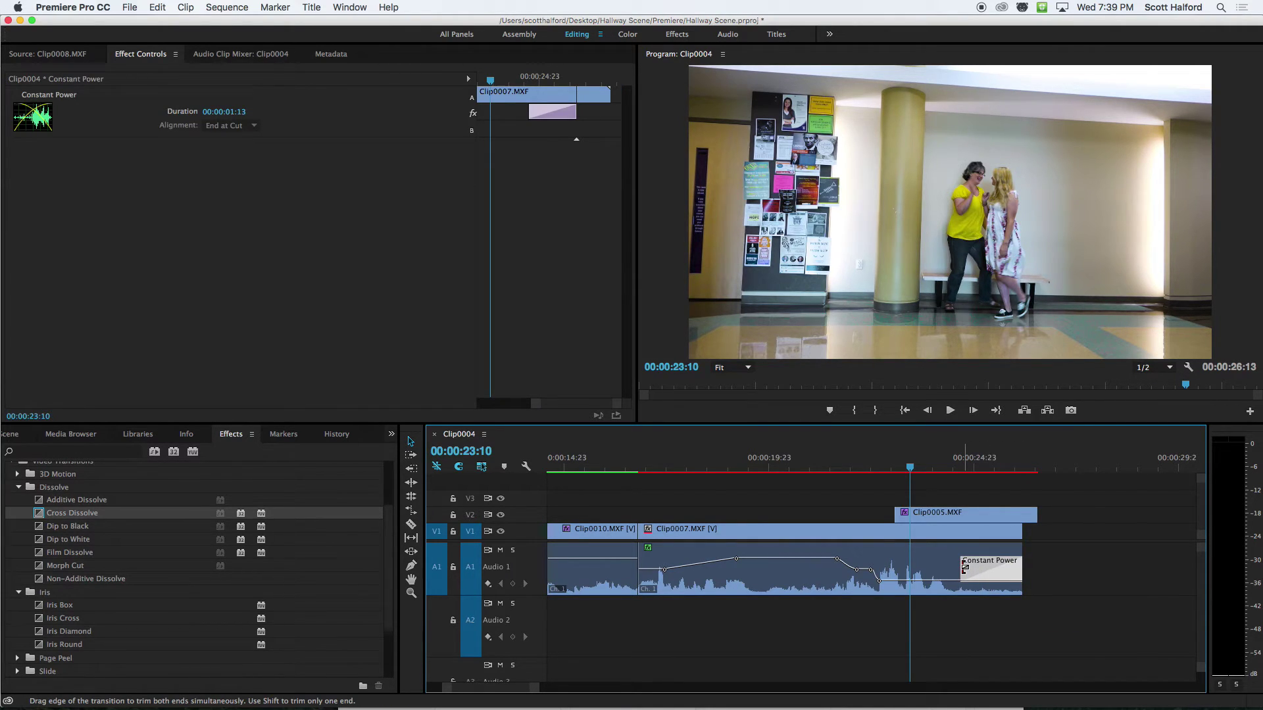
pyautogui.click(928, 464)
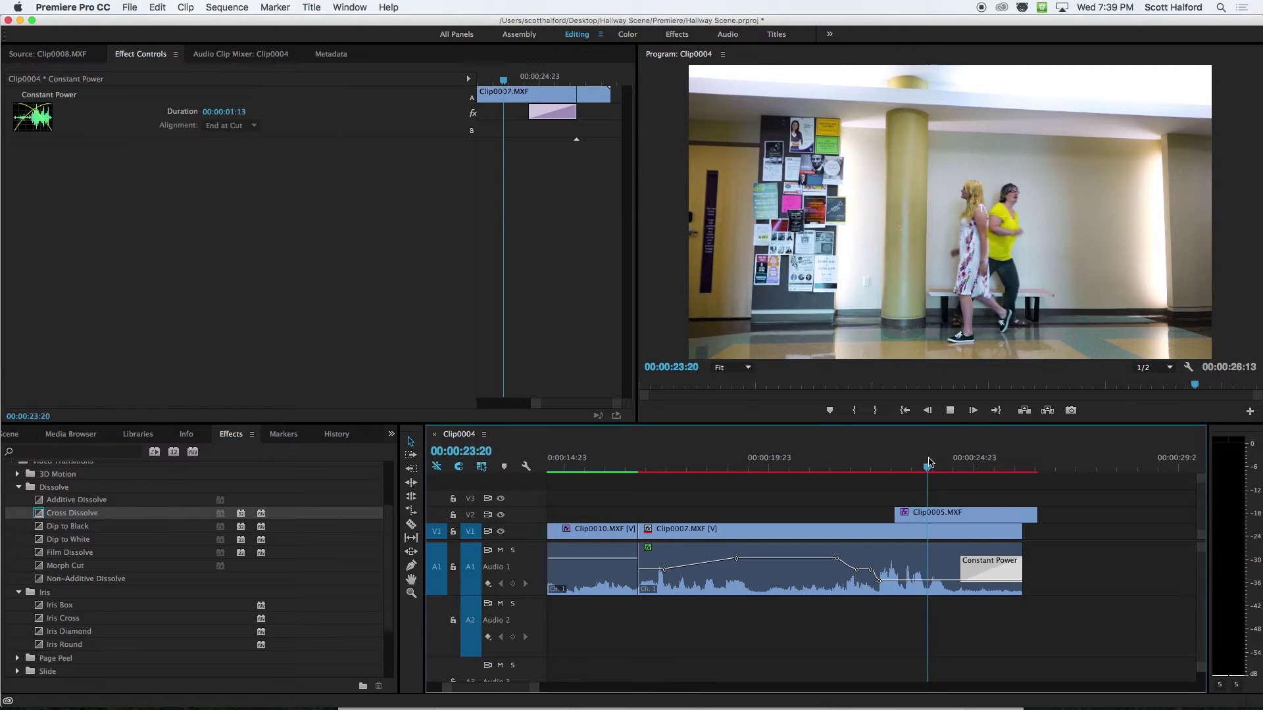
pyautogui.press('space')
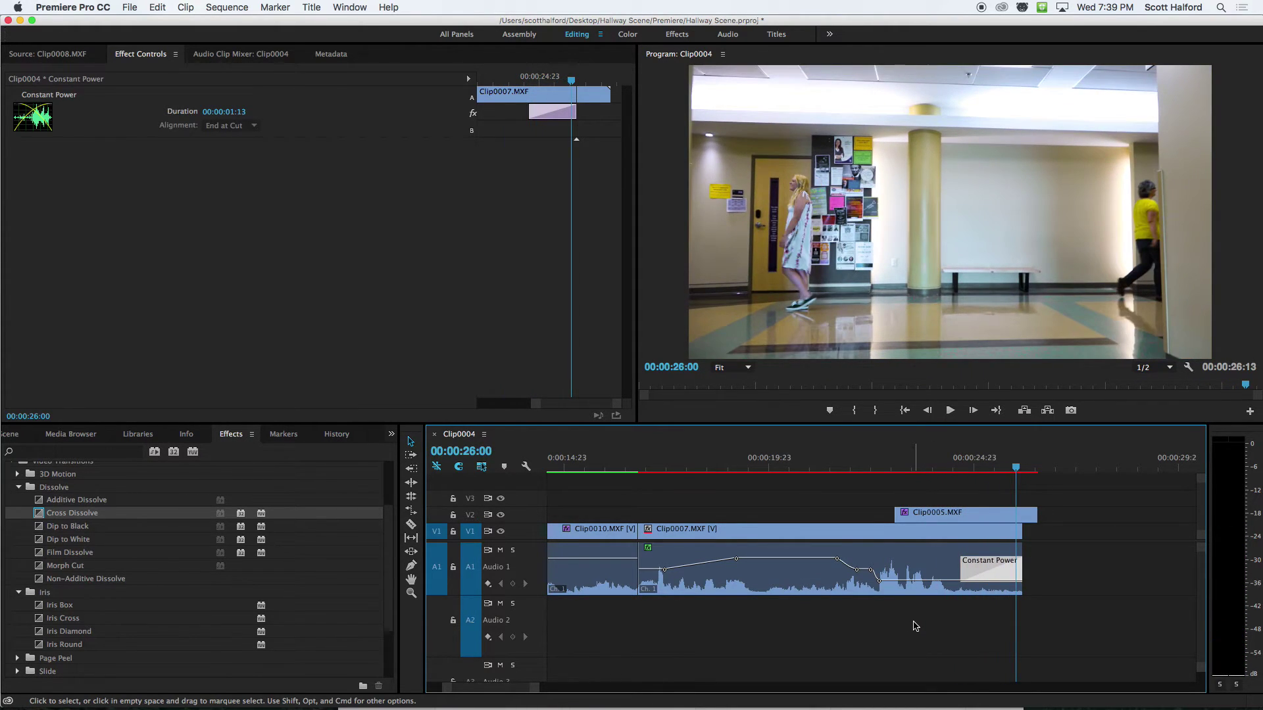
# Extend the end of Clip0005.MXF on V2 to 00:00:26:22, add a closing Cross Dissolve lasting 00:00:00:17, and play it
pyautogui.moveTo(1038, 513); pyautogui.dragTo(1050, 514)
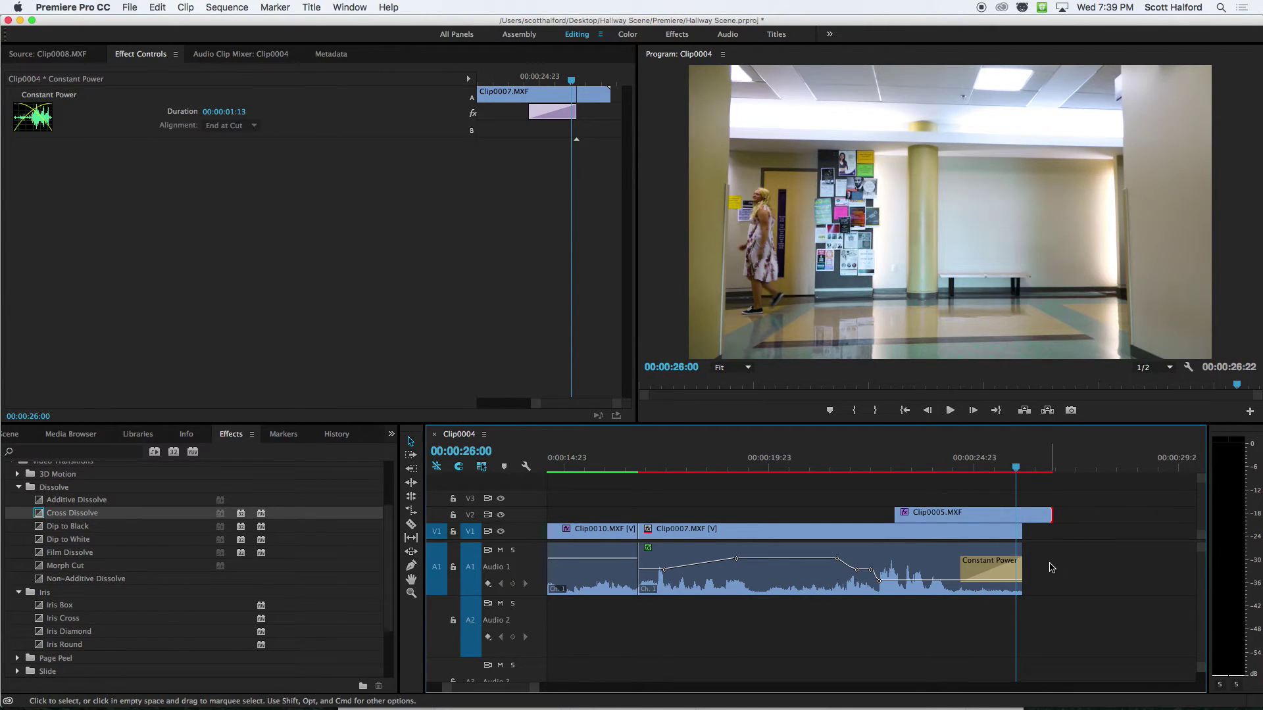
pyautogui.press('super+d')
pyautogui.moveTo(1034, 517); pyautogui.dragTo(1025, 516)
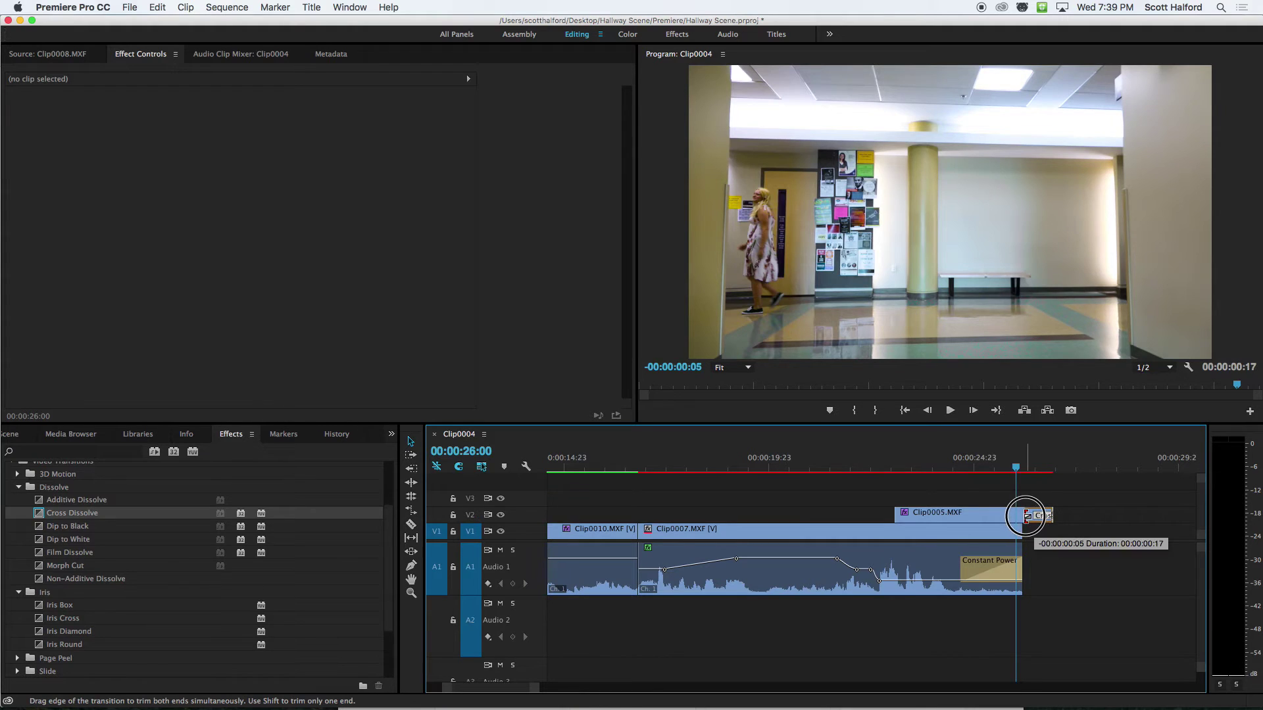
pyautogui.press('space')
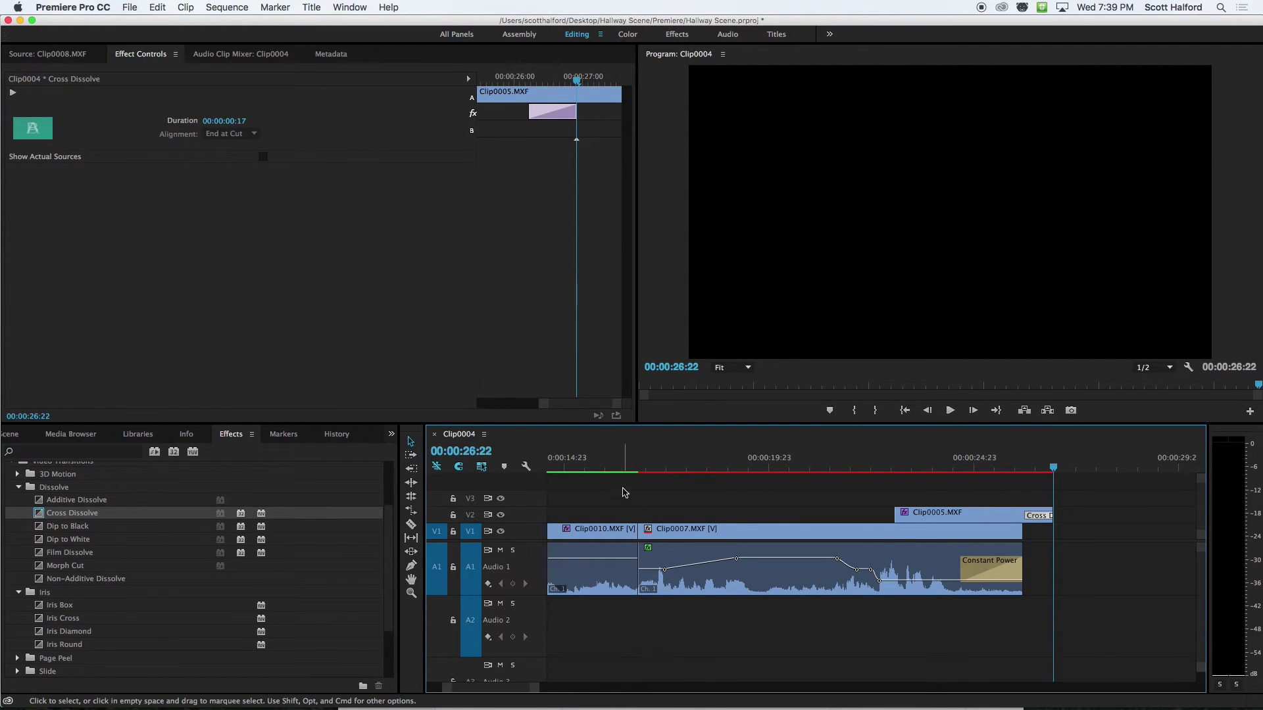
# Apply the default video and audio transitions to the cut between Clip0010.MXF and the last Clip0007.MXF at 00:00:16:19
pyautogui.click(626, 456)
pyautogui.moveTo(451, 692); pyautogui.dragTo(447, 691)
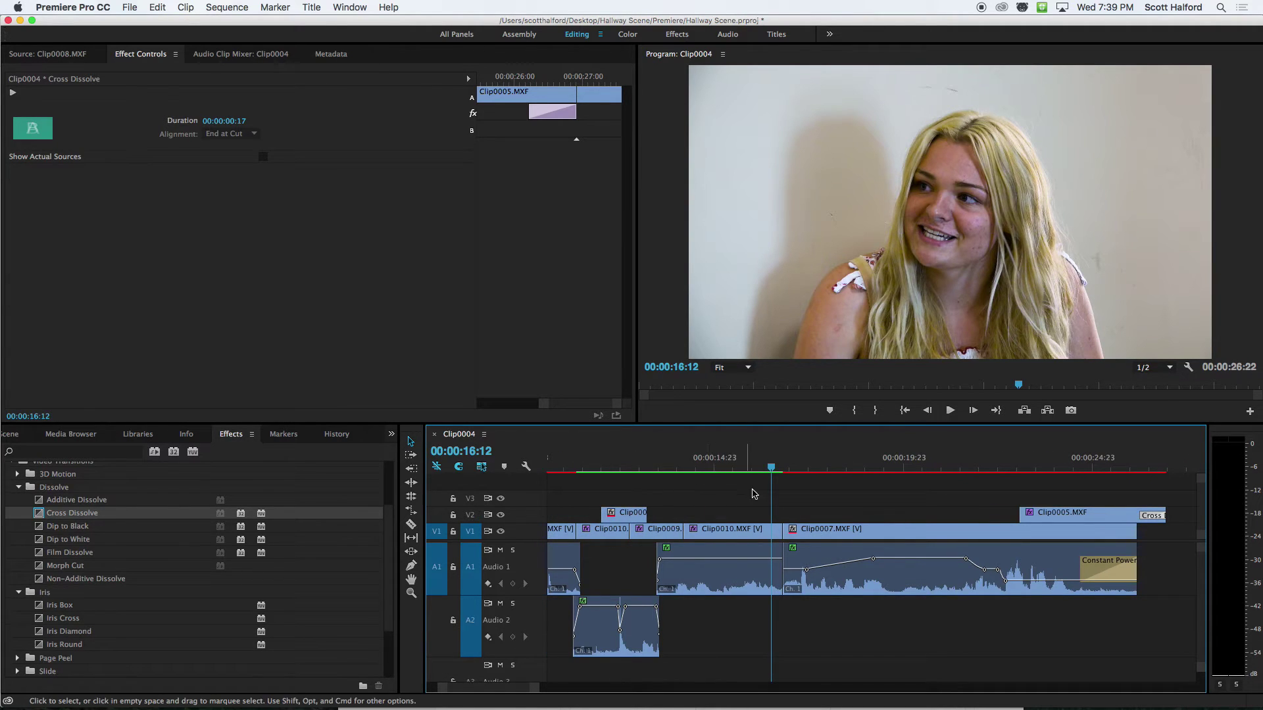
pyautogui.hscroll(2, 473, 691)
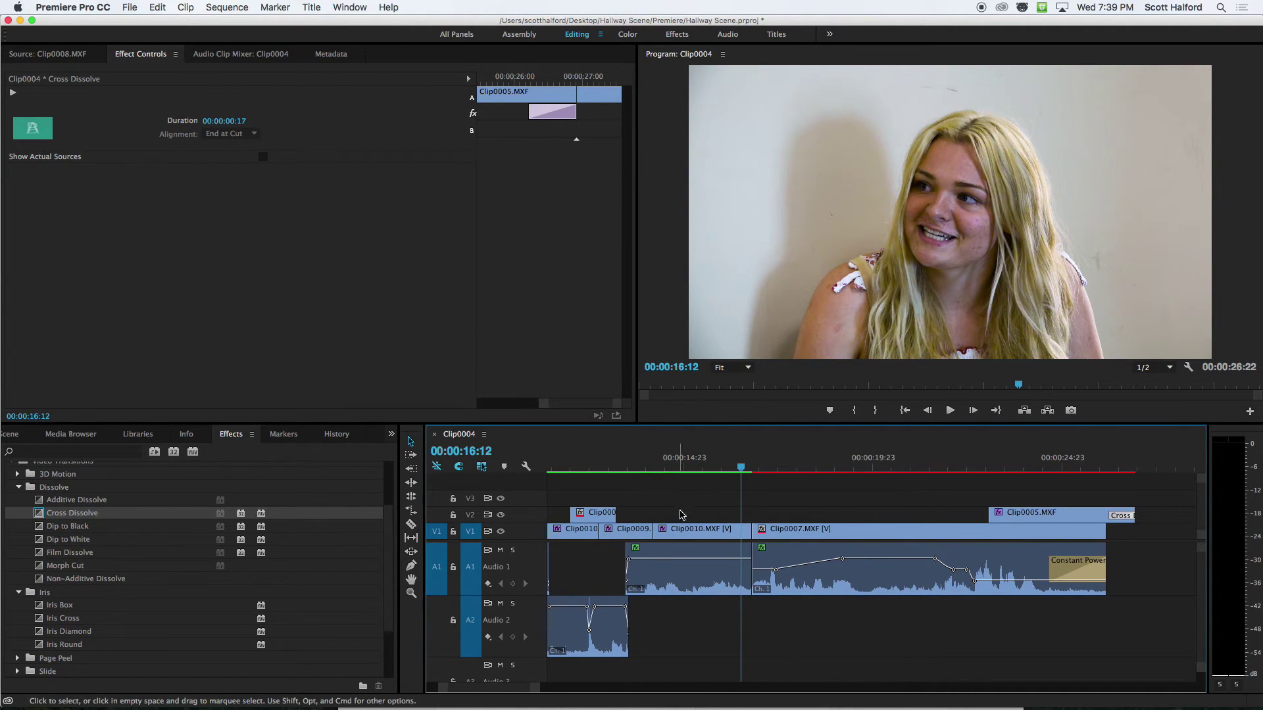
pyautogui.click(756, 468)
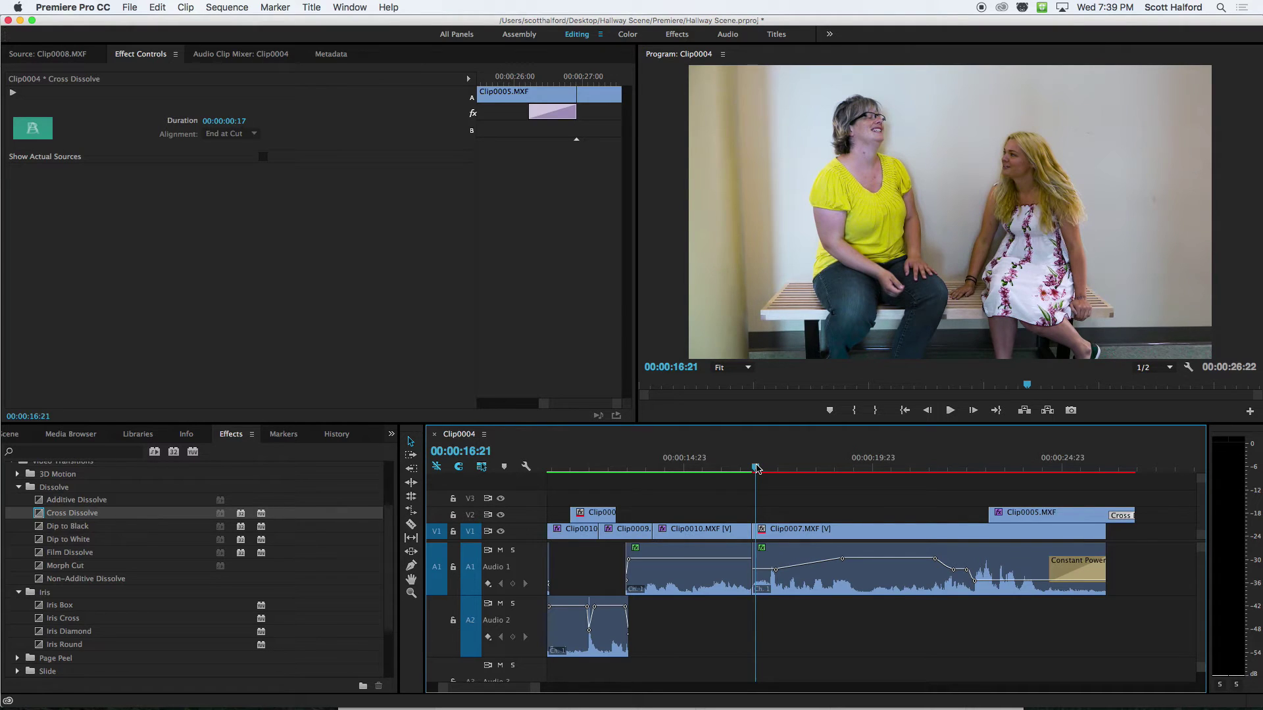
pyautogui.press('super+equal')
pyautogui.press('super+equal')
pyautogui.press('=')
pyautogui.press('=')
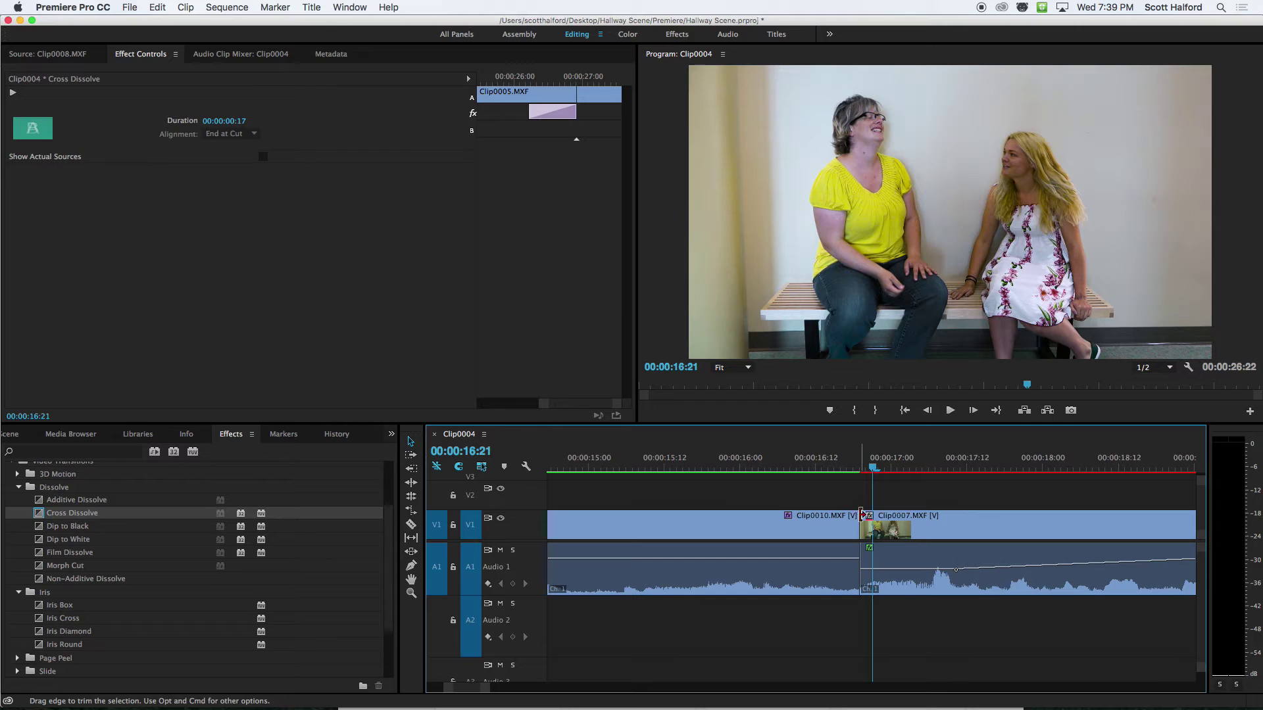
pyautogui.press('Left')
pyautogui.press('Left')
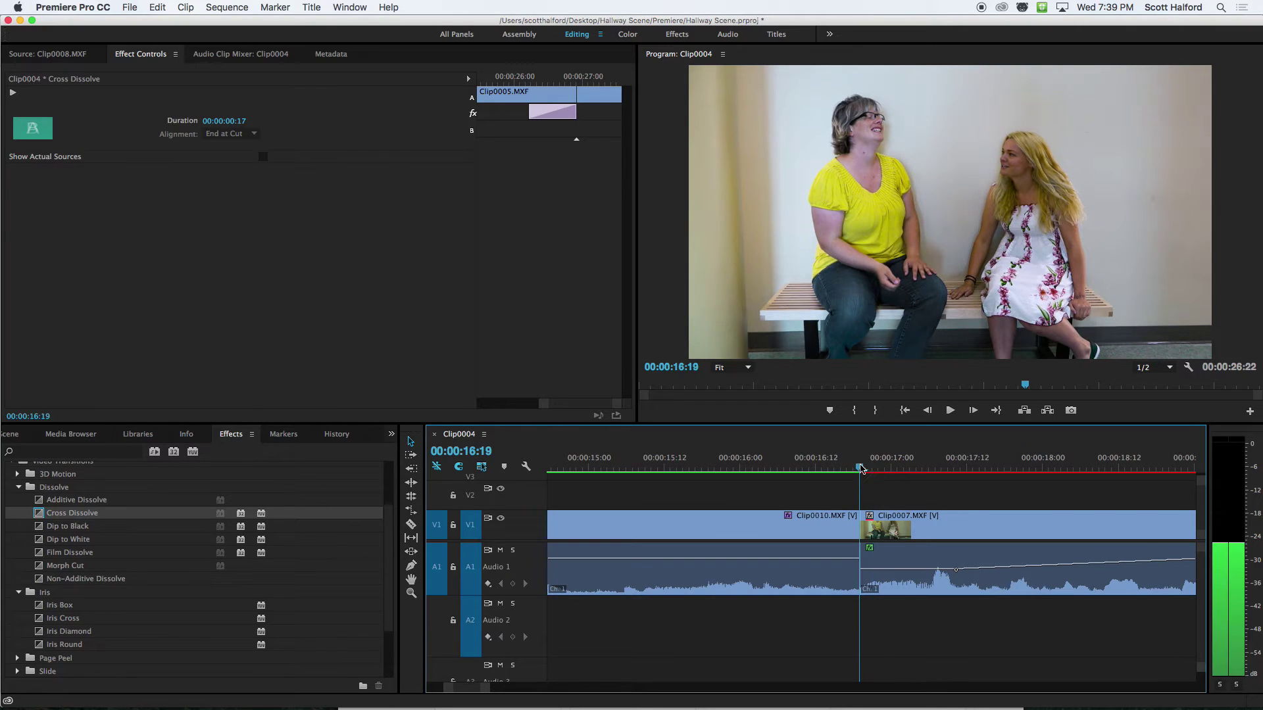
pyautogui.rightClick(861, 524)
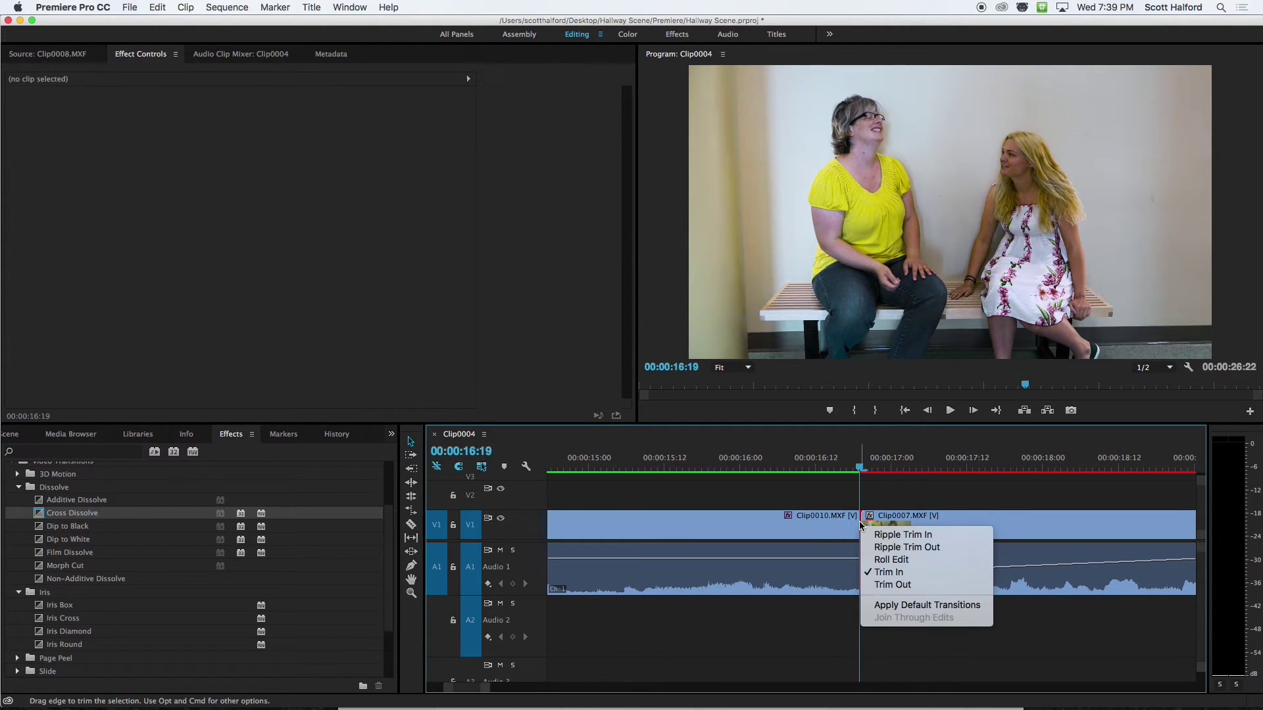
pyautogui.click(890, 606)
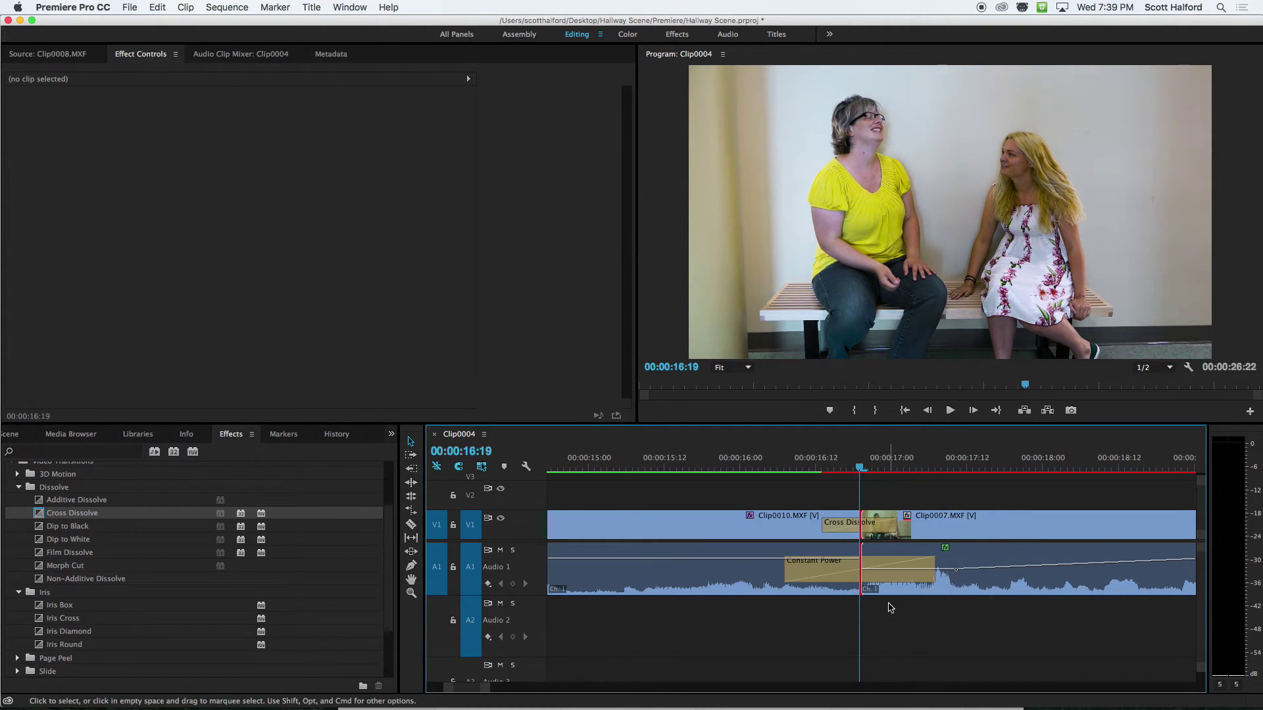
# Lengthen the Cross Dissolve between Clip0010.MXF and the last Clip0007.MXF to 00:00:01:10, keeping it centered on the cut
pyautogui.moveTo(786, 569)
pyautogui.mouseDown()
pyautogui.moveTo(830, 568)
pyautogui.moveTo(785, 569)
pyautogui.mouseUp()
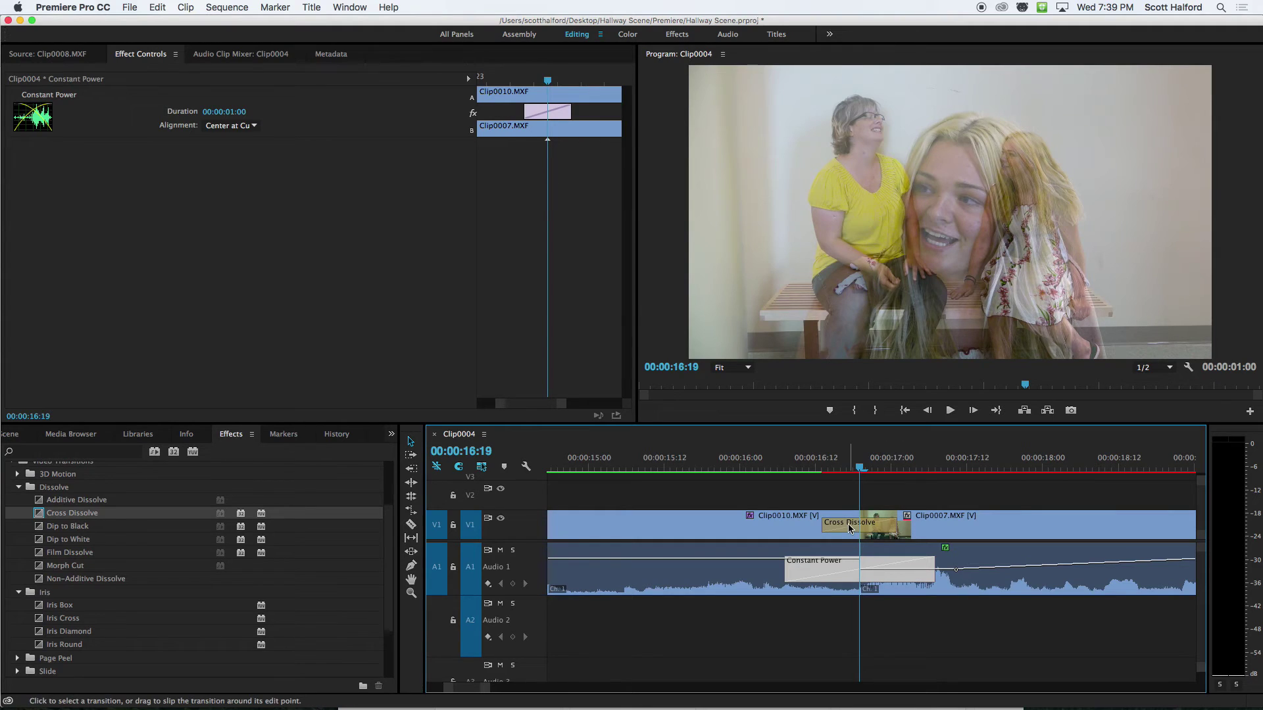
pyautogui.moveTo(823, 526)
pyautogui.mouseDown()
pyautogui.moveTo(786, 526)
pyautogui.moveTo(833, 523)
pyautogui.mouseUp()
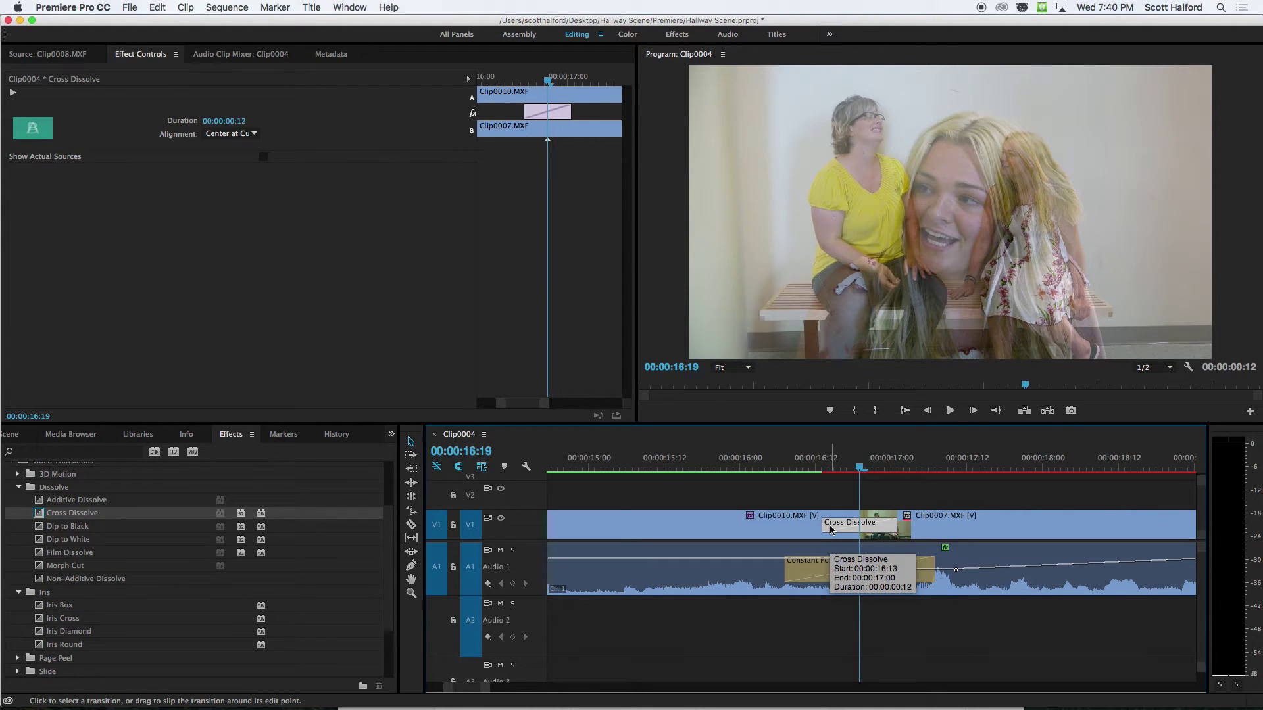
pyautogui.moveTo(894, 523); pyautogui.dragTo(981, 529)
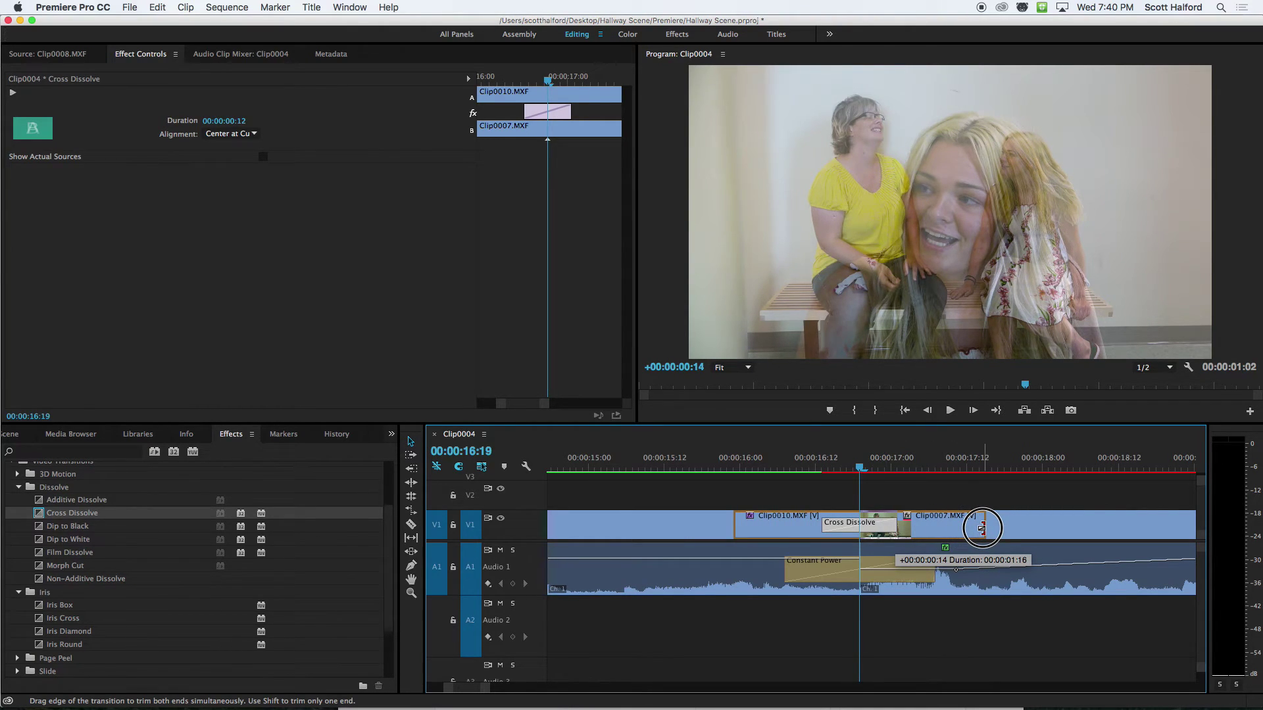
pyautogui.moveTo(982, 529); pyautogui.dragTo(1006, 532)
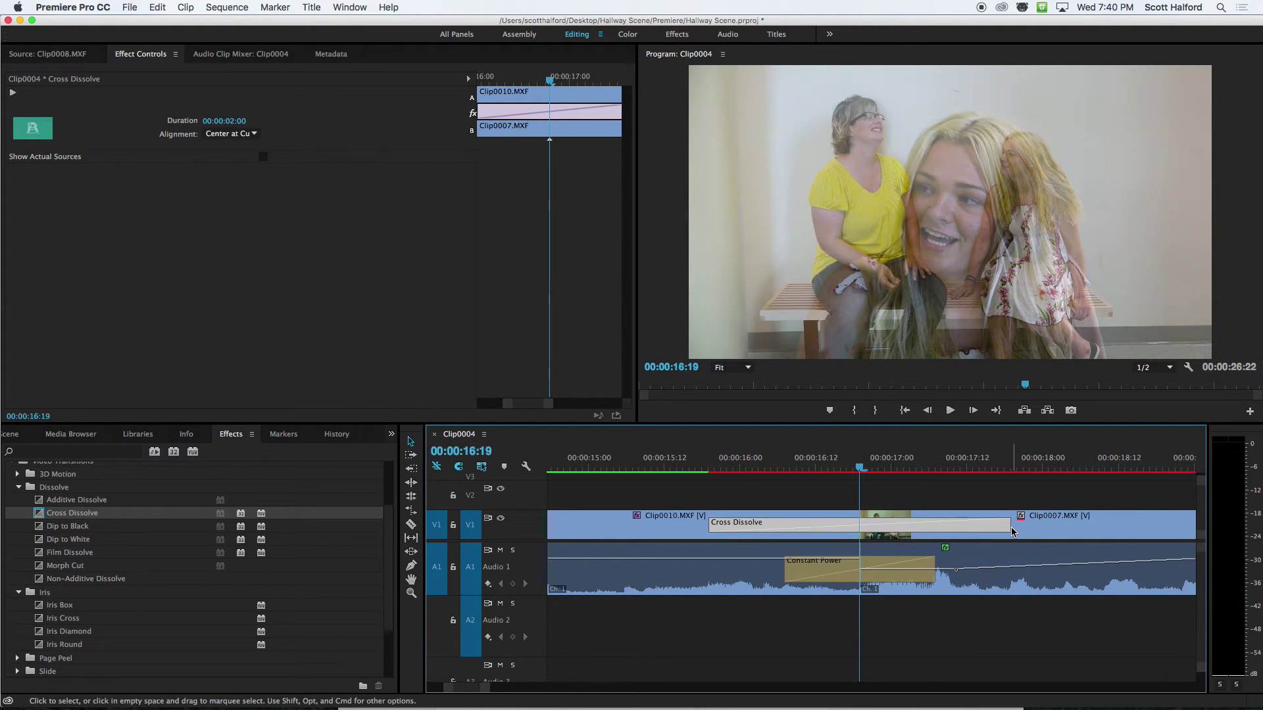
pyautogui.moveTo(712, 524); pyautogui.dragTo(671, 525)
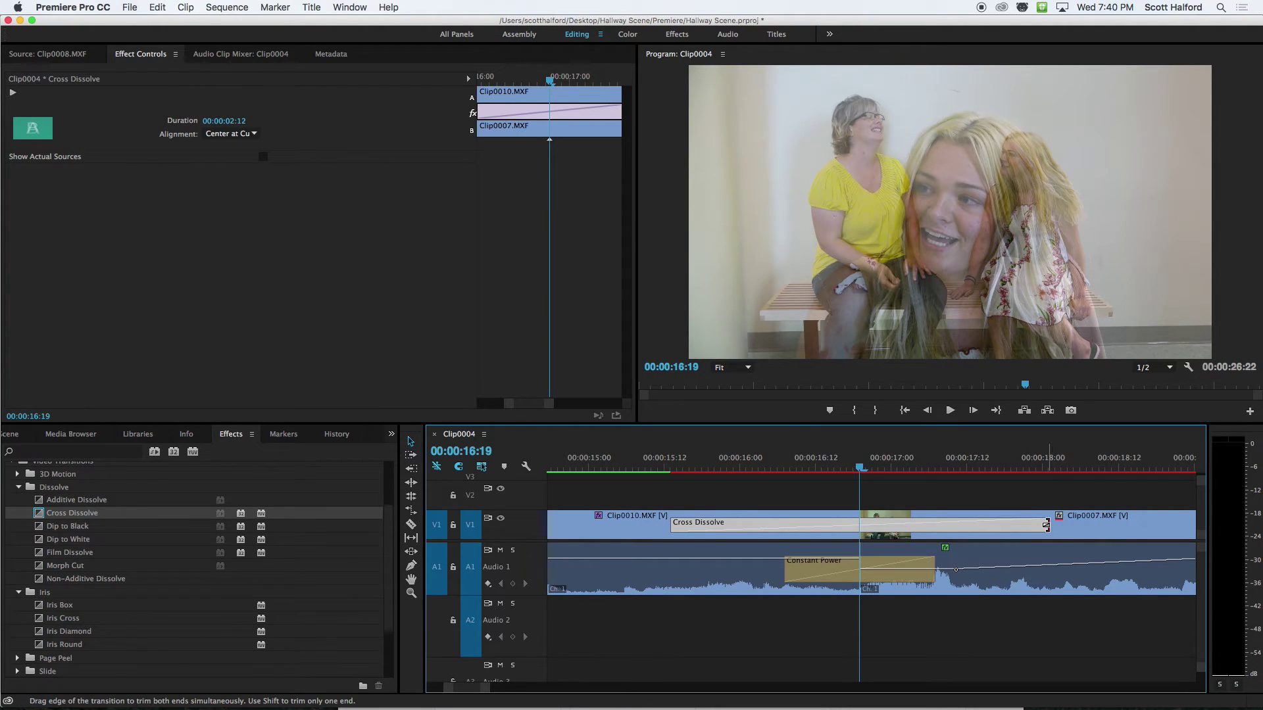
pyautogui.moveTo(1046, 525); pyautogui.dragTo(970, 526)
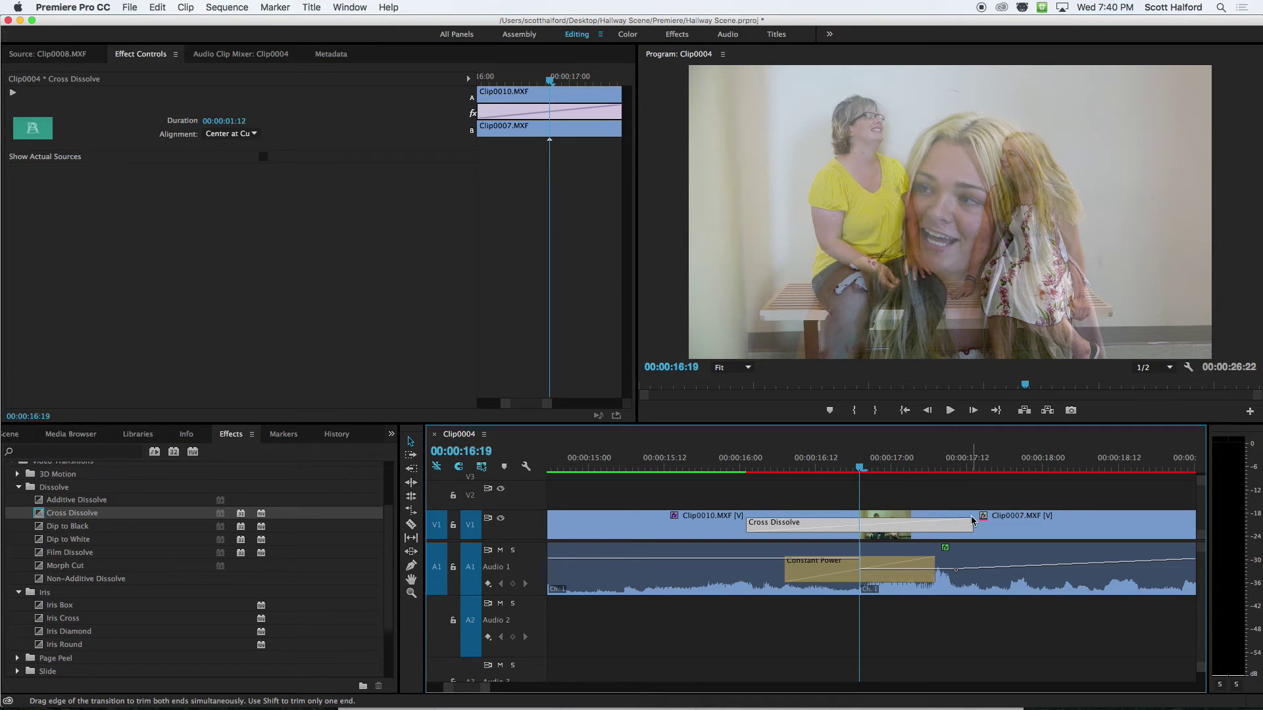
pyautogui.moveTo(971, 526)
pyautogui.mouseDown()
pyautogui.moveTo(961, 527)
pyautogui.moveTo(1036, 527)
pyautogui.moveTo(964, 527)
pyautogui.mouseUp()
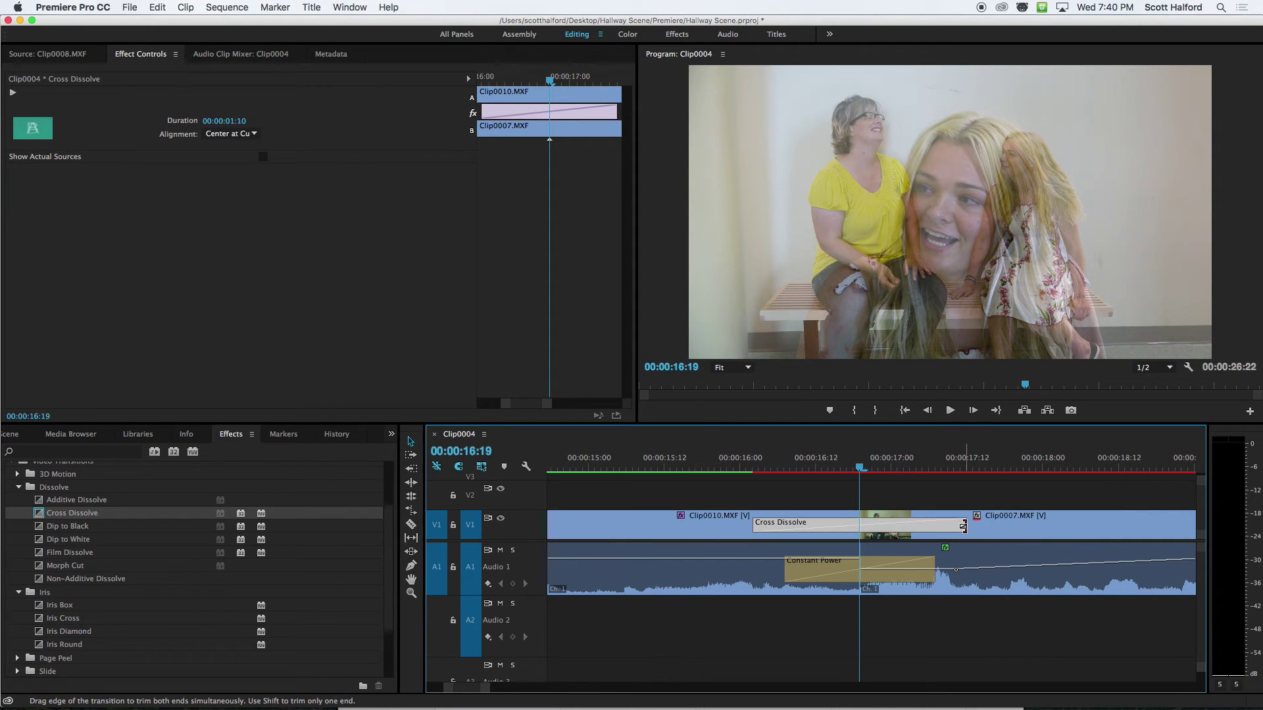
# Slide the Cross Dissolve between Clip0010.MXF and the last Clip0007.MXF to start at the cut, and play it from 00:00:16:00
pyautogui.moveTo(880, 526); pyautogui.dragTo(998, 523)
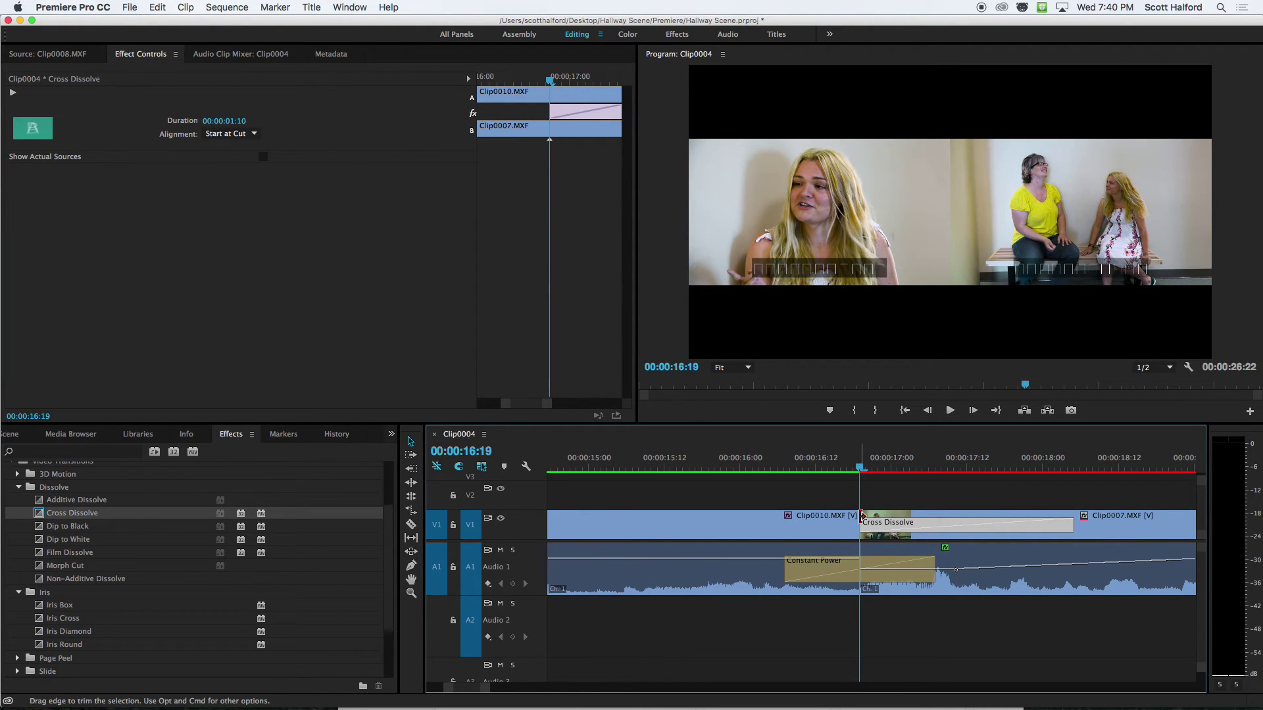
pyautogui.moveTo(884, 531); pyautogui.dragTo(960, 526)
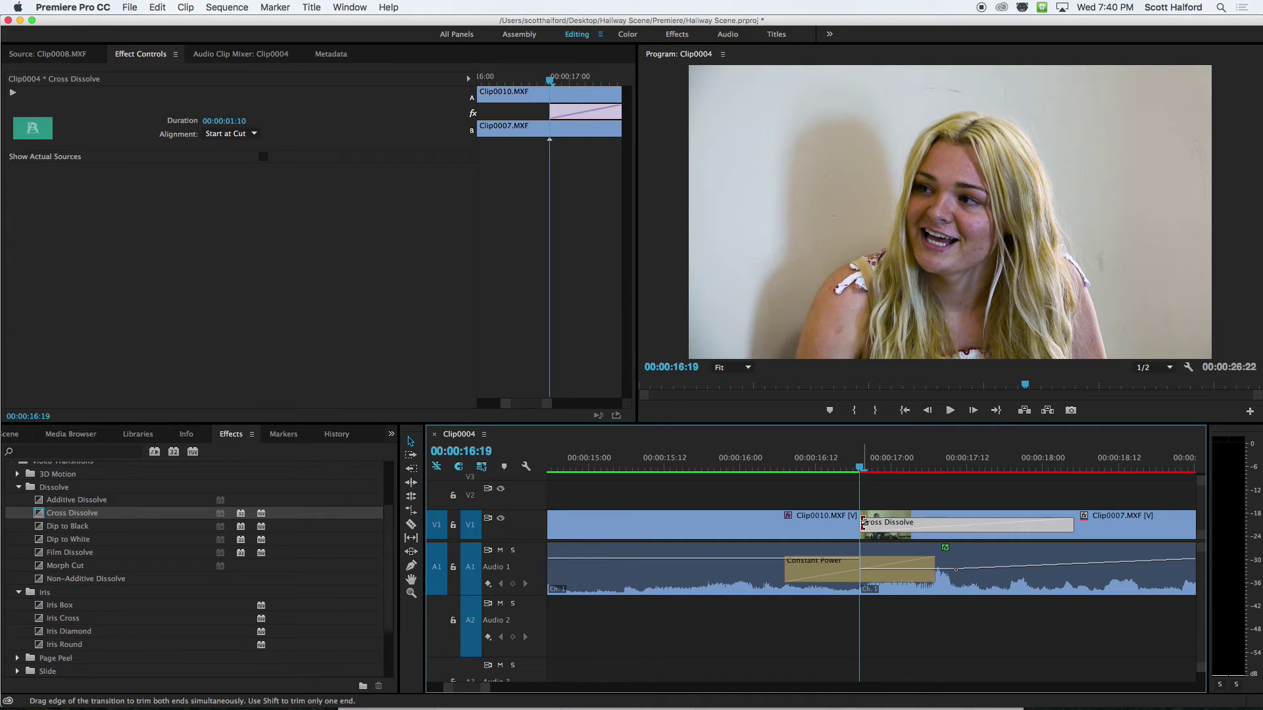
pyautogui.click(742, 465)
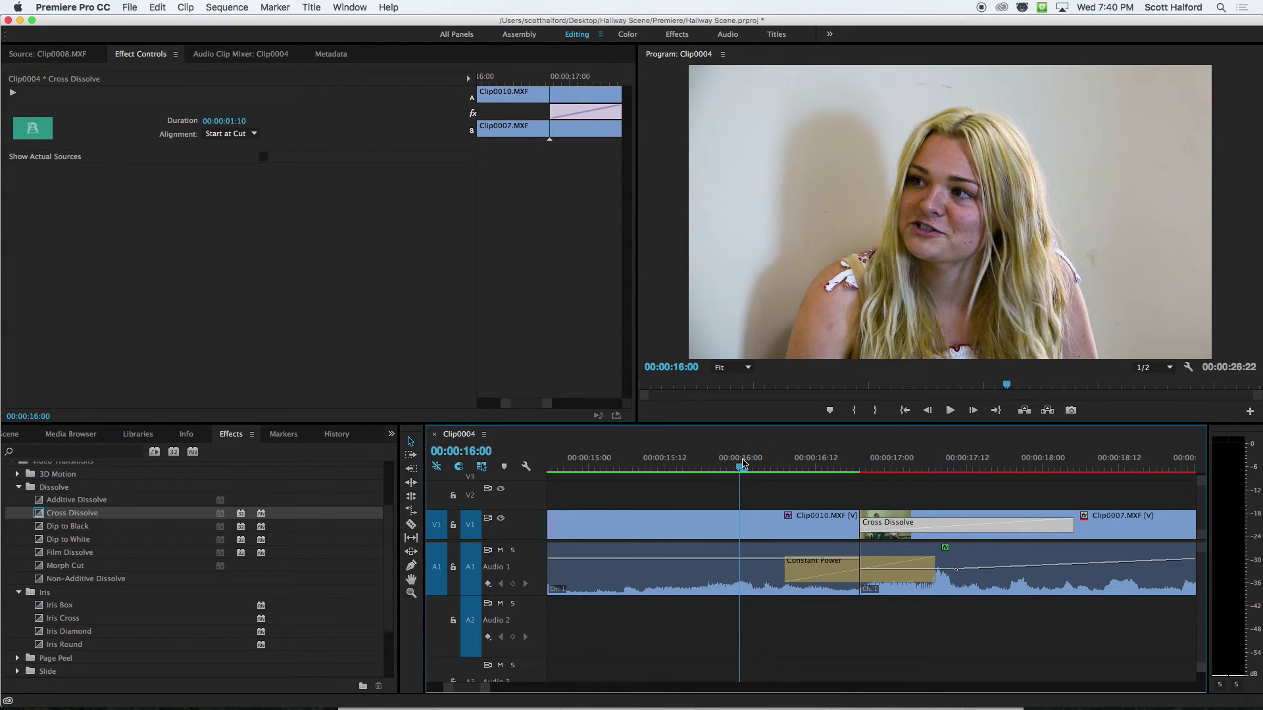
pyautogui.press('space')
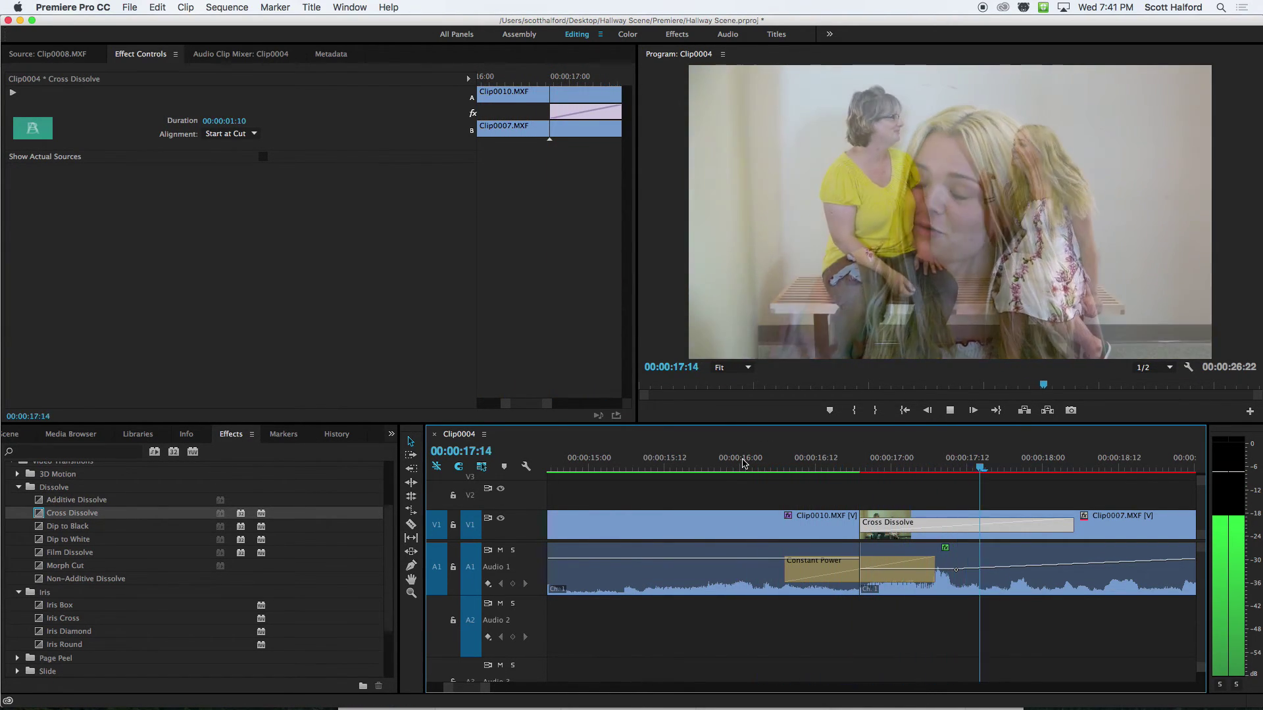
pyautogui.press('space')
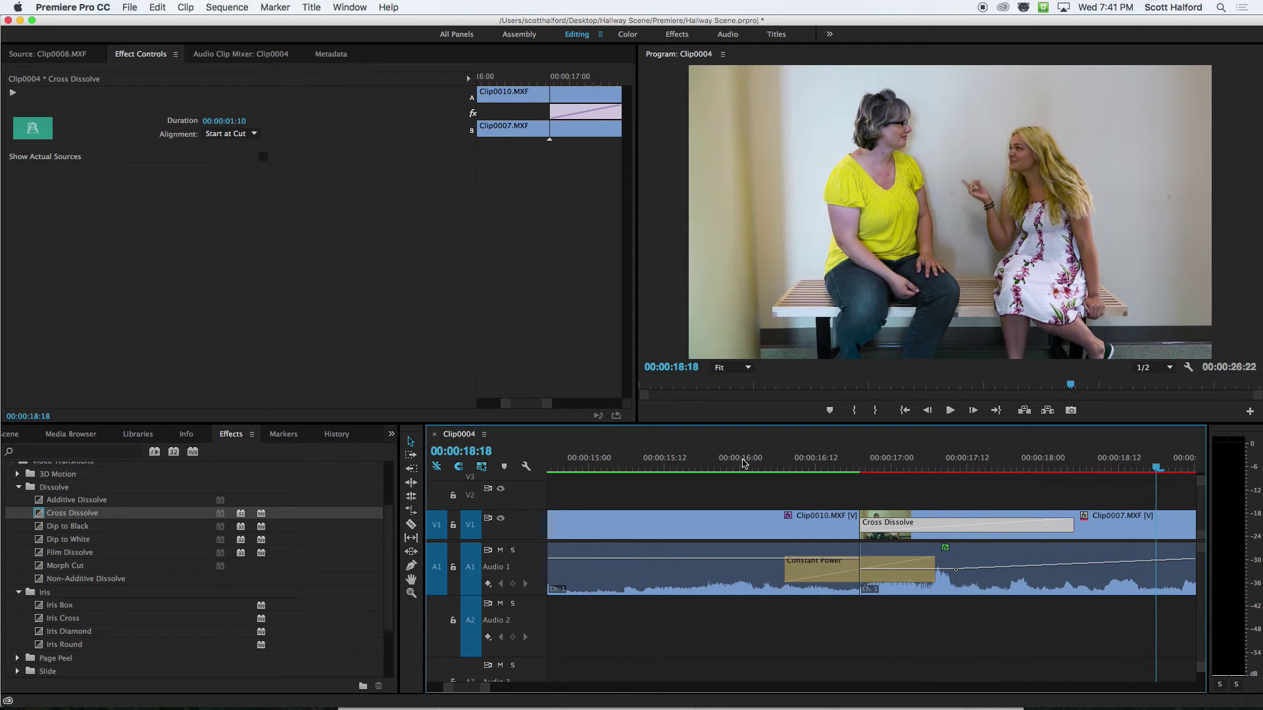
pyautogui.click(633, 467)
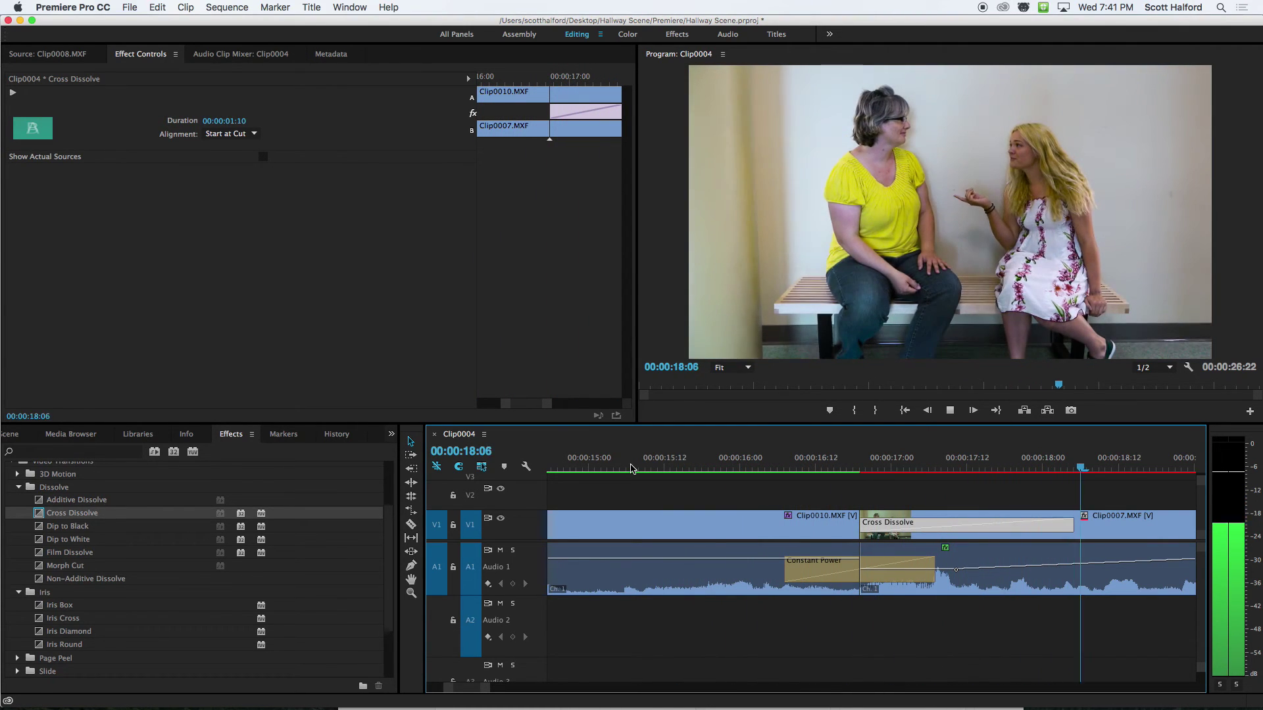
pyautogui.press('space')
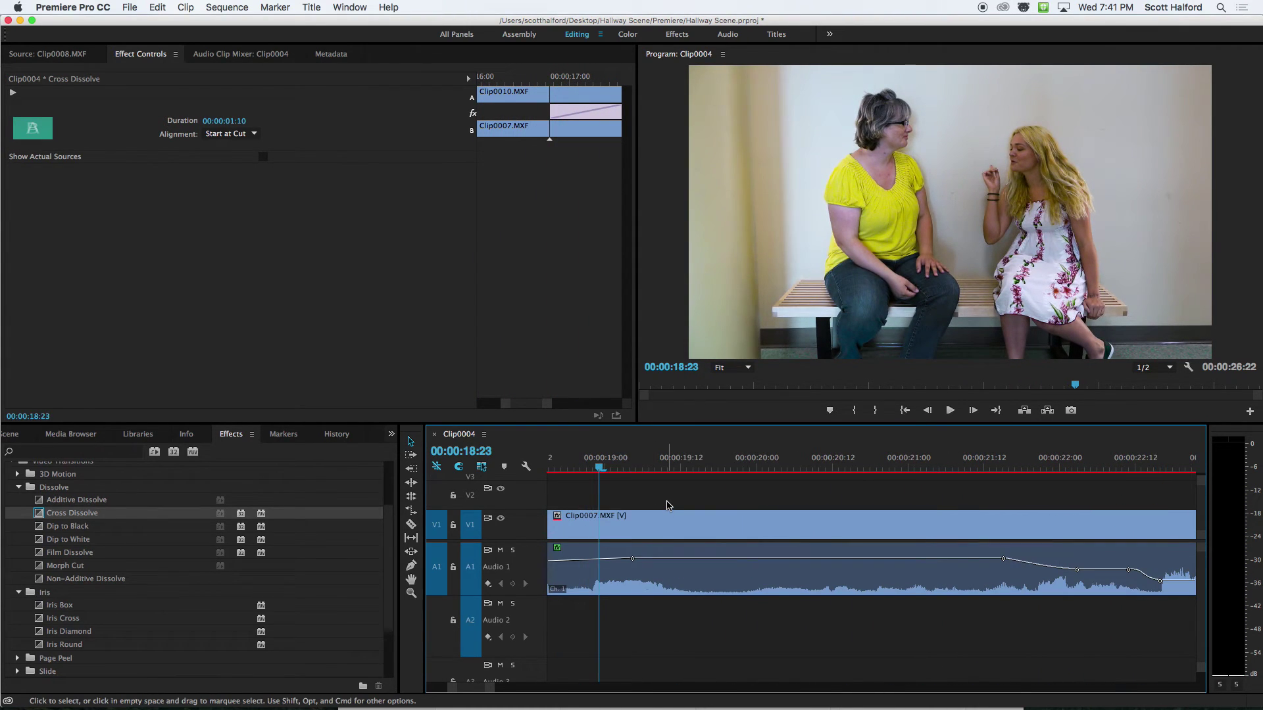
# Lengthen the Cross Dissolve between Clip0010.MXF and the last Clip0007.MXF to 00:00:04:14 and play through it
pyautogui.press('-')
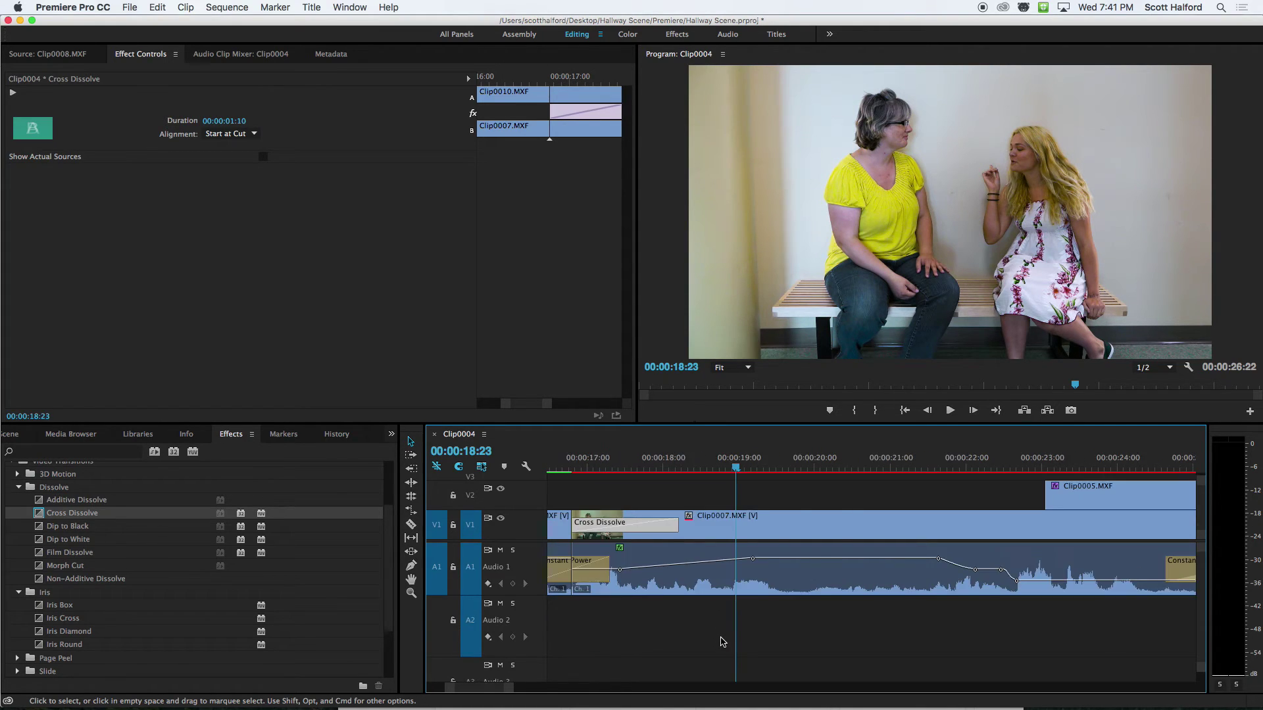
pyautogui.press('-')
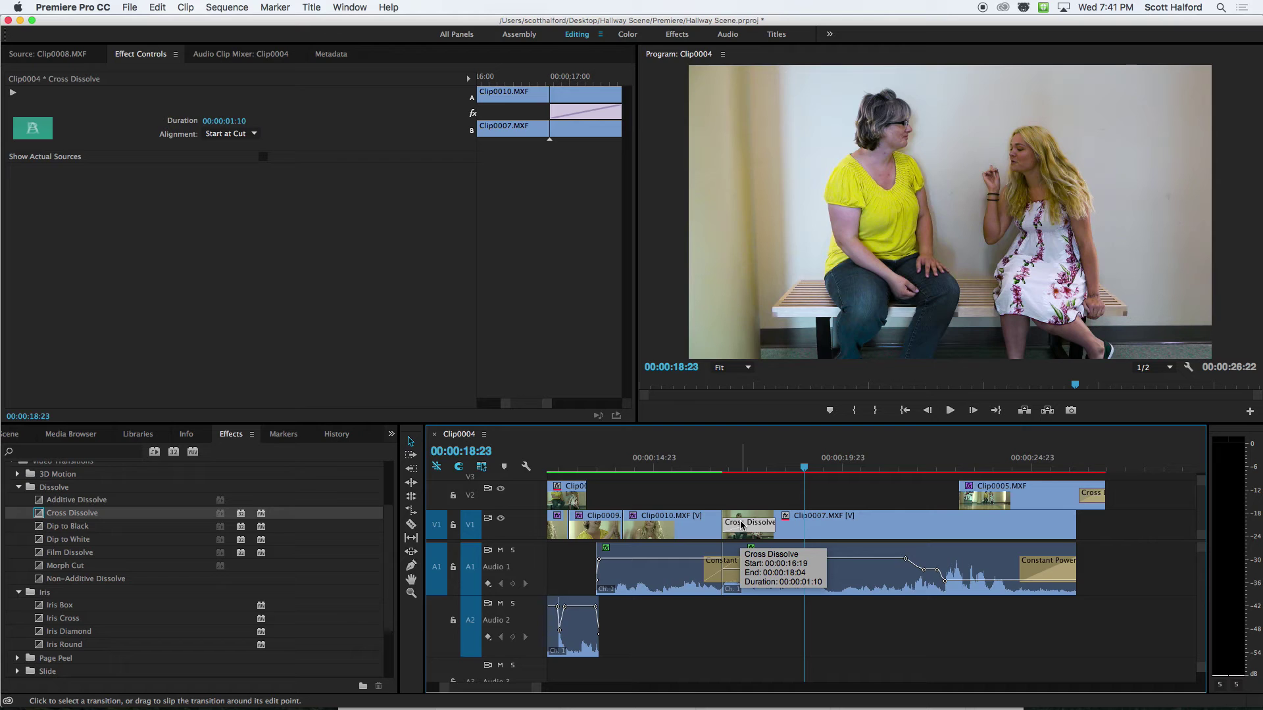
pyautogui.moveTo(741, 524); pyautogui.dragTo(816, 524)
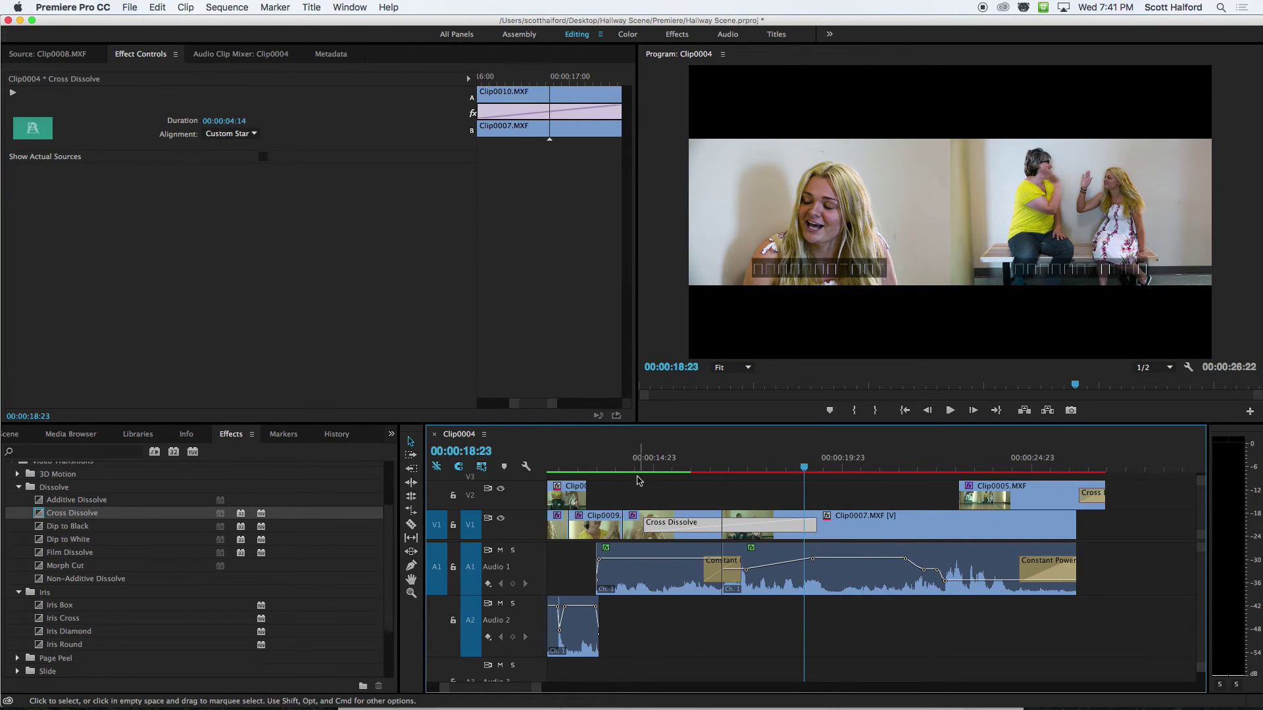
pyautogui.click(627, 466)
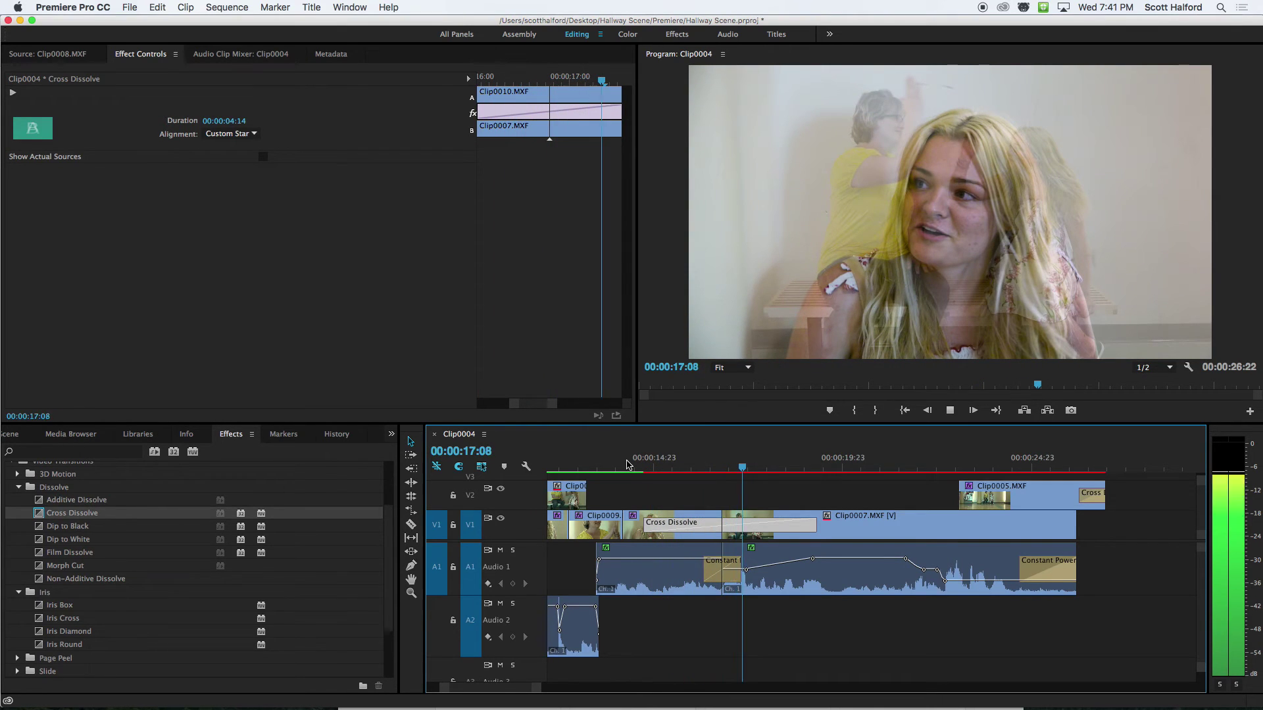
pyautogui.press('space')
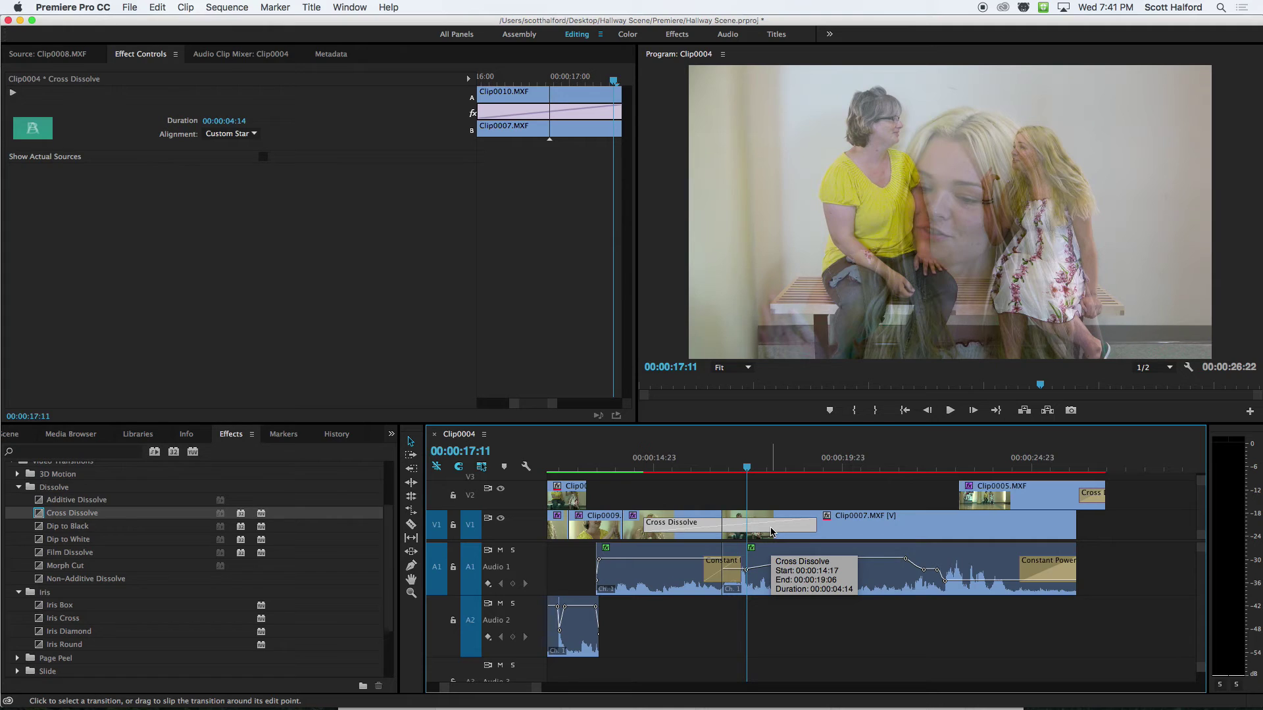
# Shorten the Cross Dissolve to 00:00:01:12 centered on the cut, and render the timeline previews until past the transition
pyautogui.moveTo(816, 523); pyautogui.dragTo(731, 530)
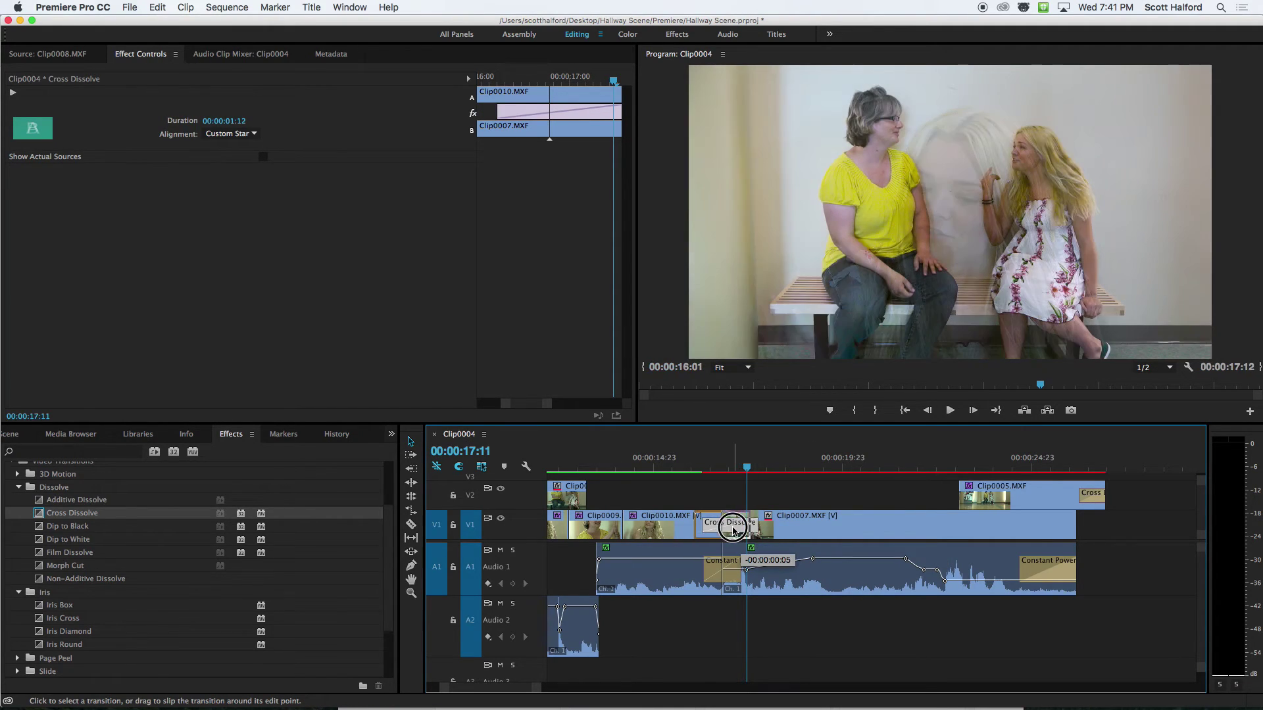
pyautogui.click(690, 468)
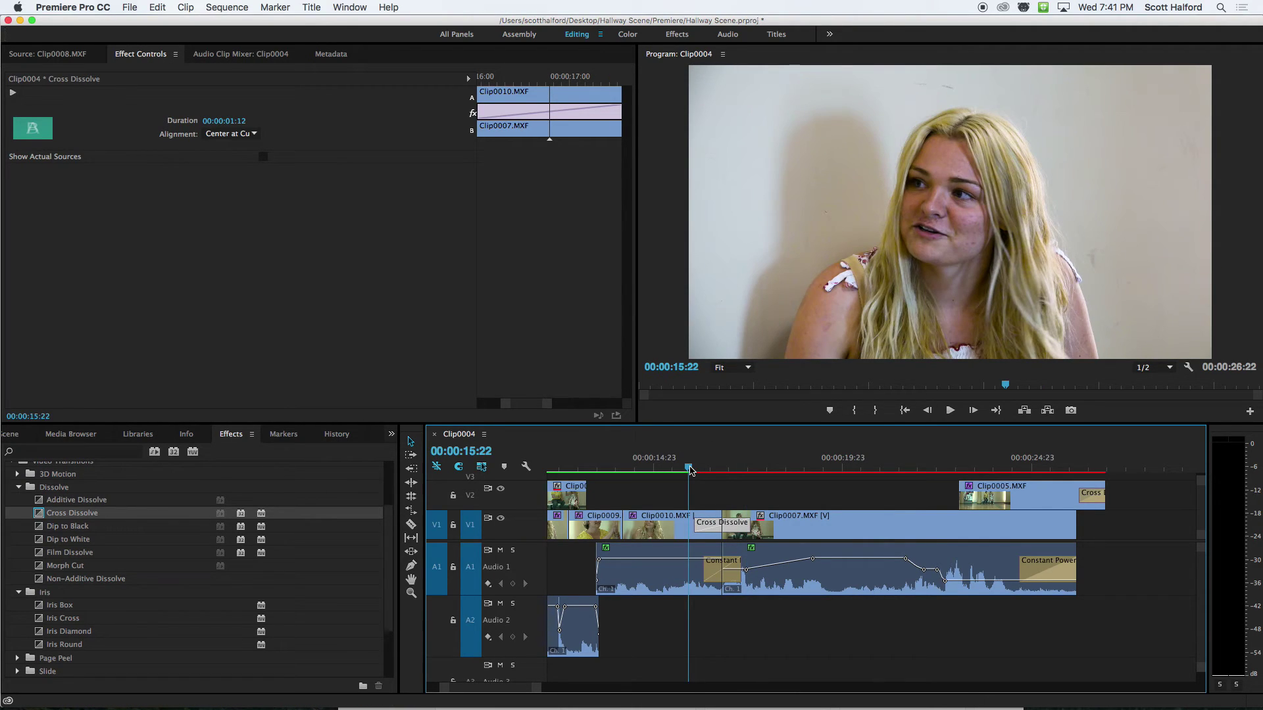
pyautogui.press('Return')
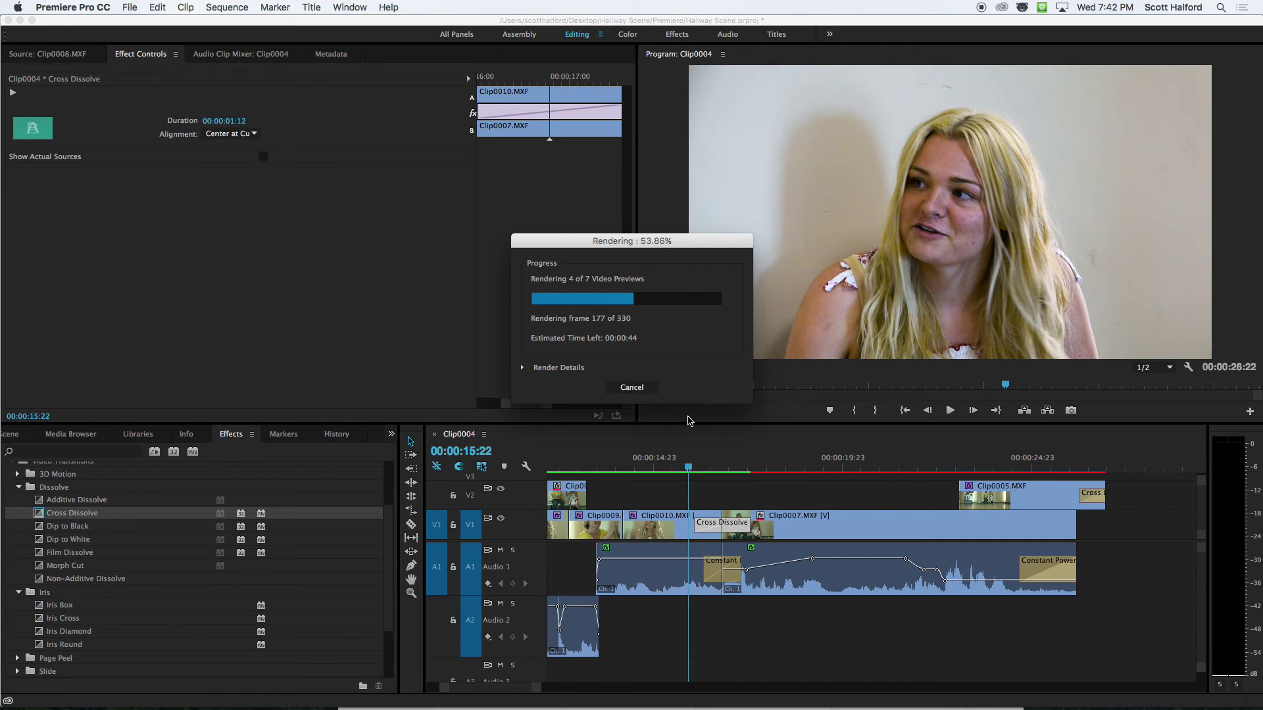
pyautogui.click(650, 391)
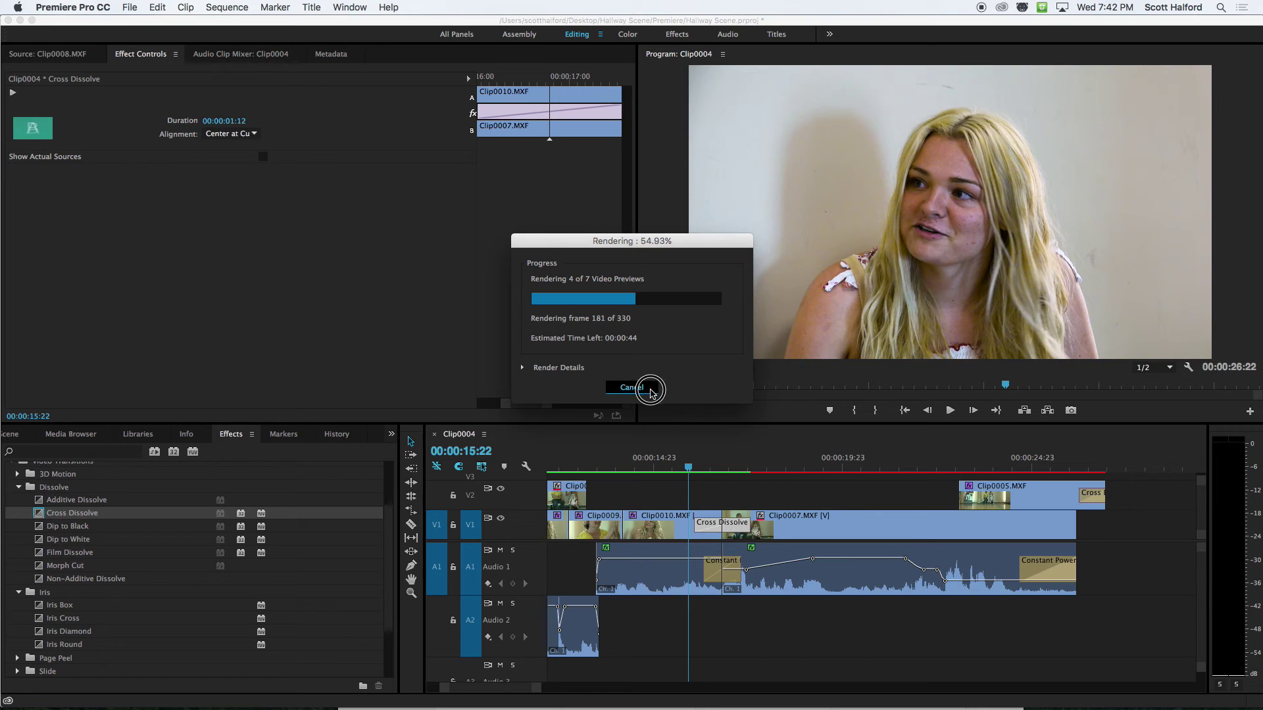
# Play the rendered Cross Dissolve from 00:00:14:17
pyautogui.click(644, 465)
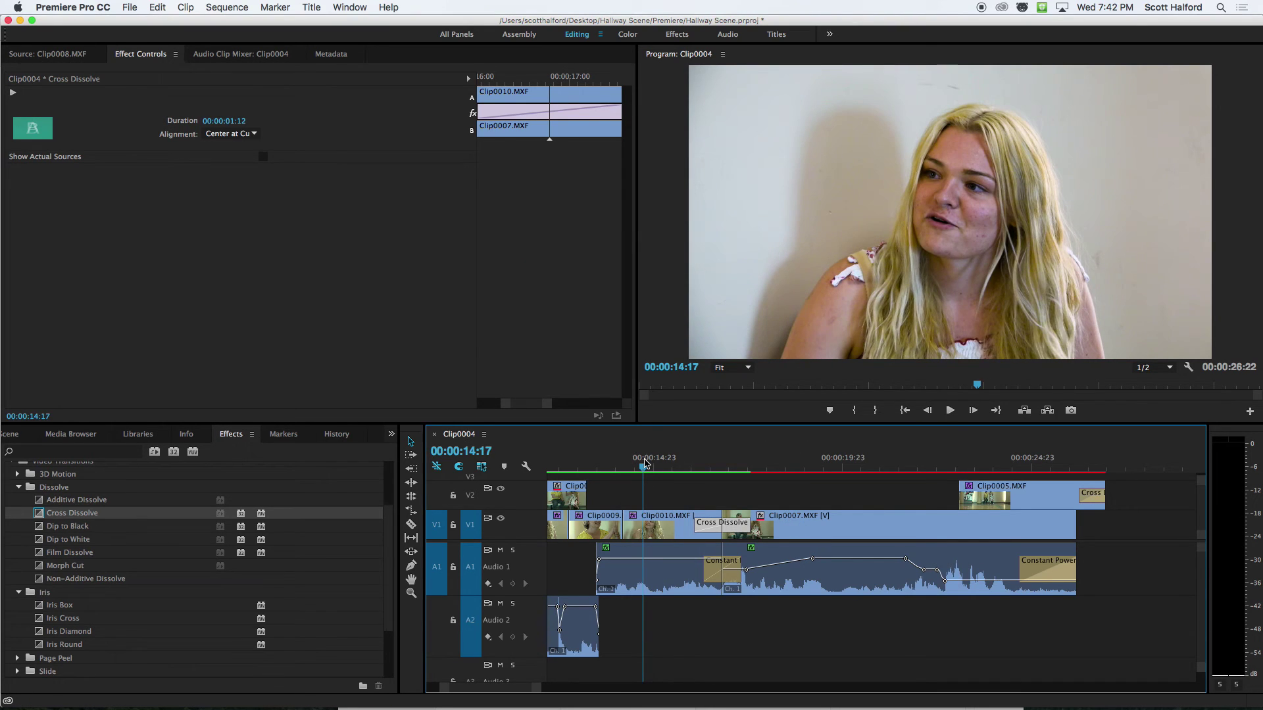
pyautogui.press('space')
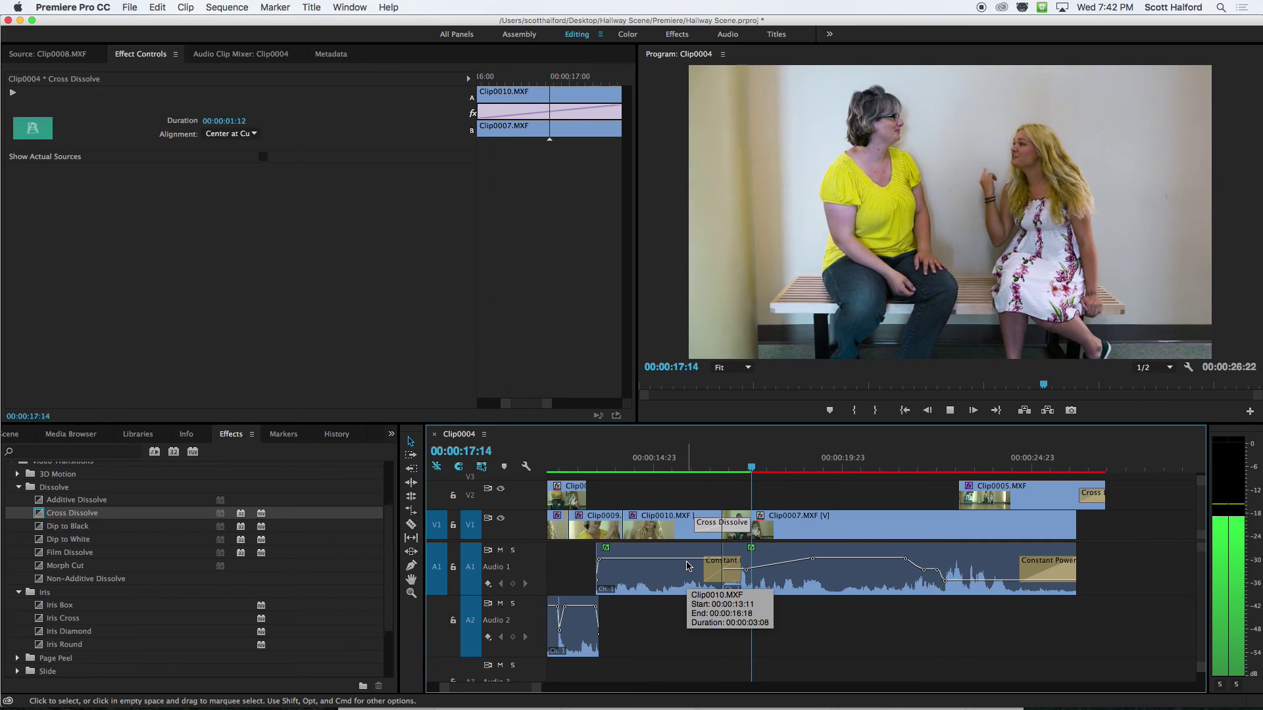
pyautogui.press('space')
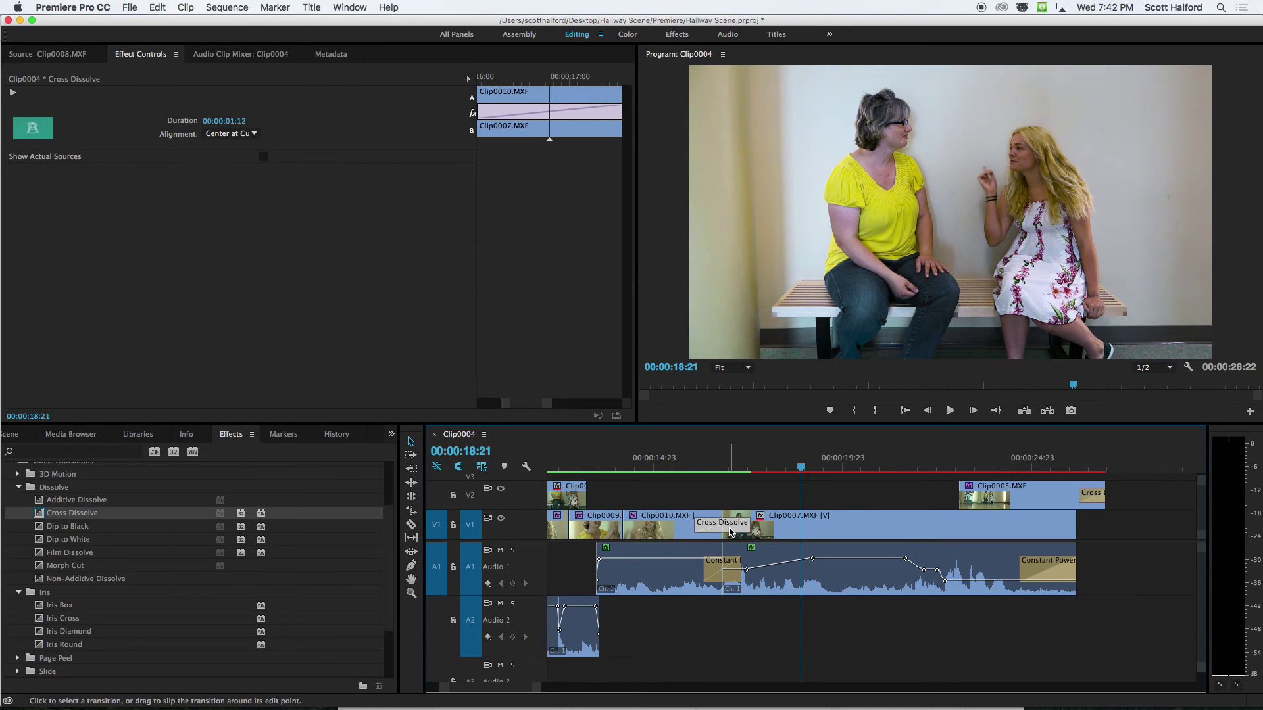
# Delete the Cross Dissolve between Clip0010.MXF and the last Clip0007.MXF, and shorten the Constant Power transition at that cut to 00:00:00:04
pyautogui.press('Delete')
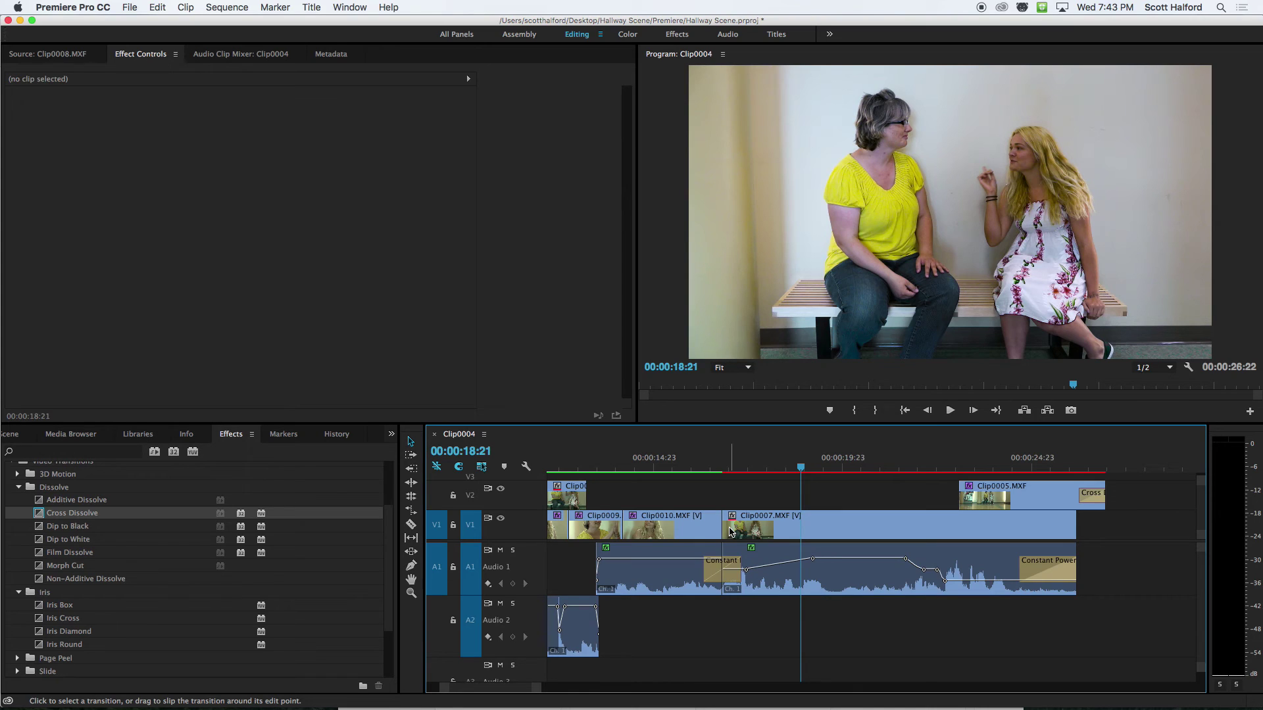
pyautogui.click(728, 464)
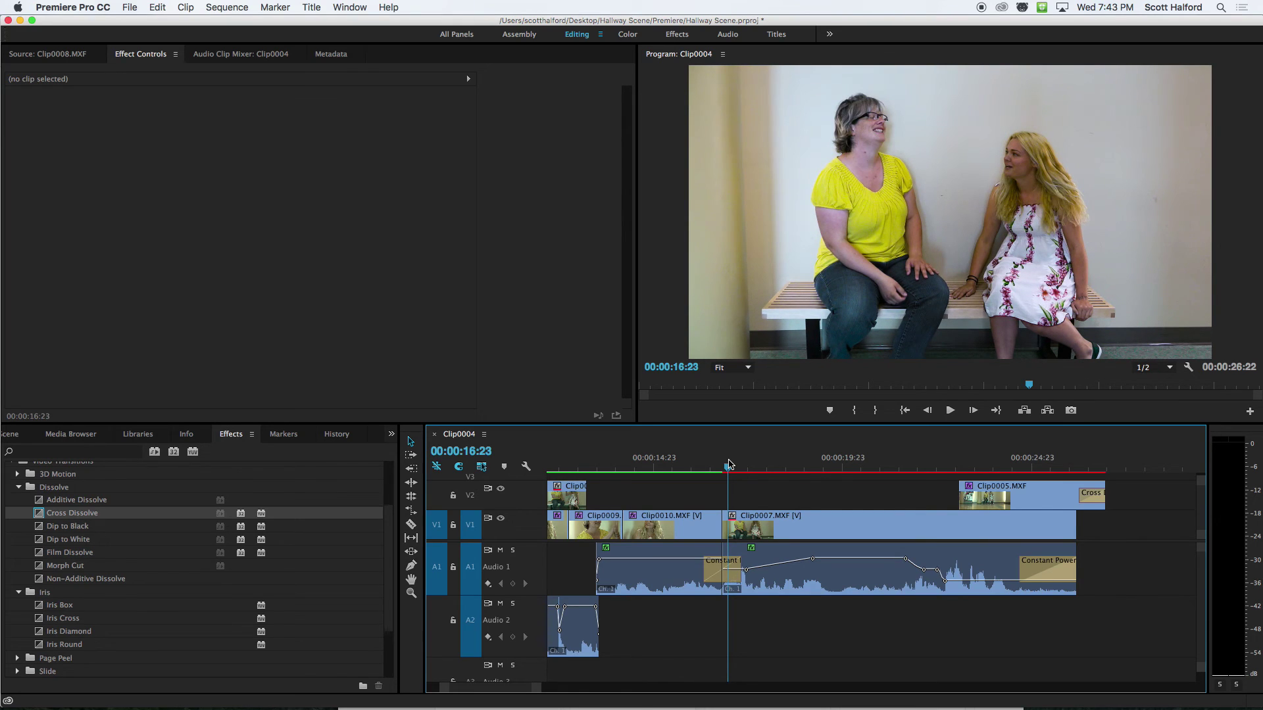
pyautogui.click(733, 582)
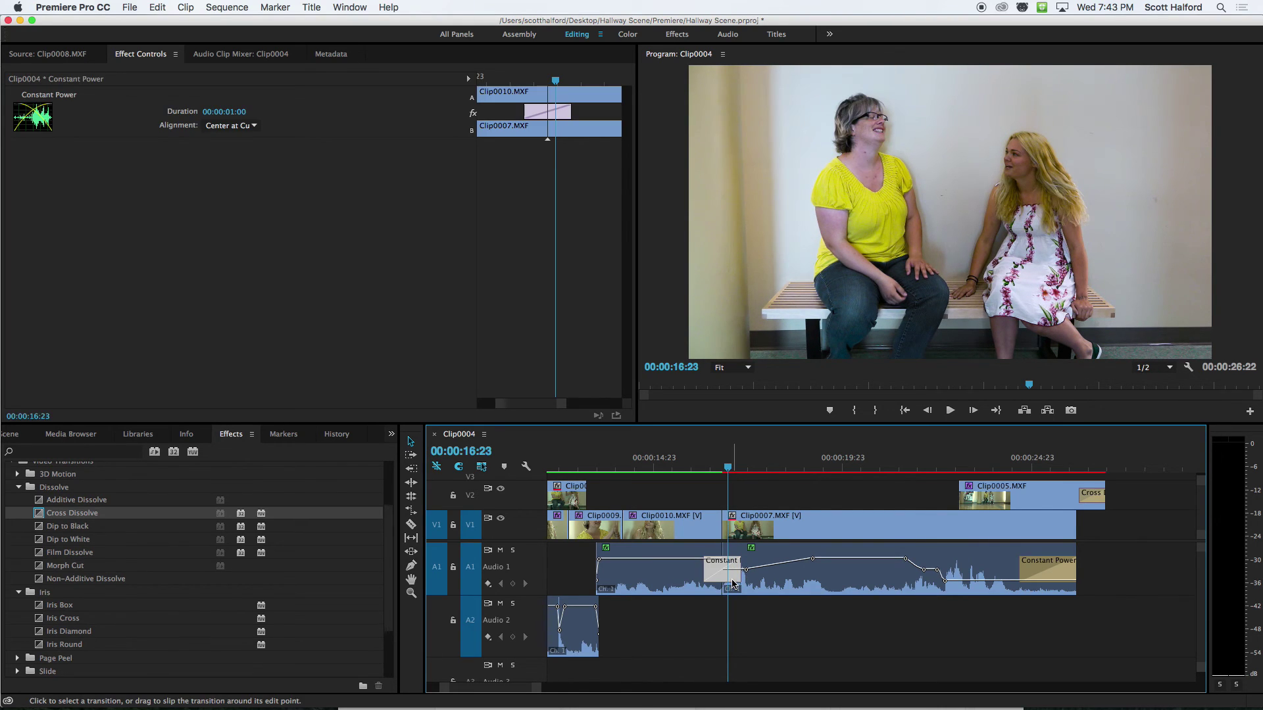
pyautogui.press('=')
pyautogui.press('=')
pyautogui.press('=')
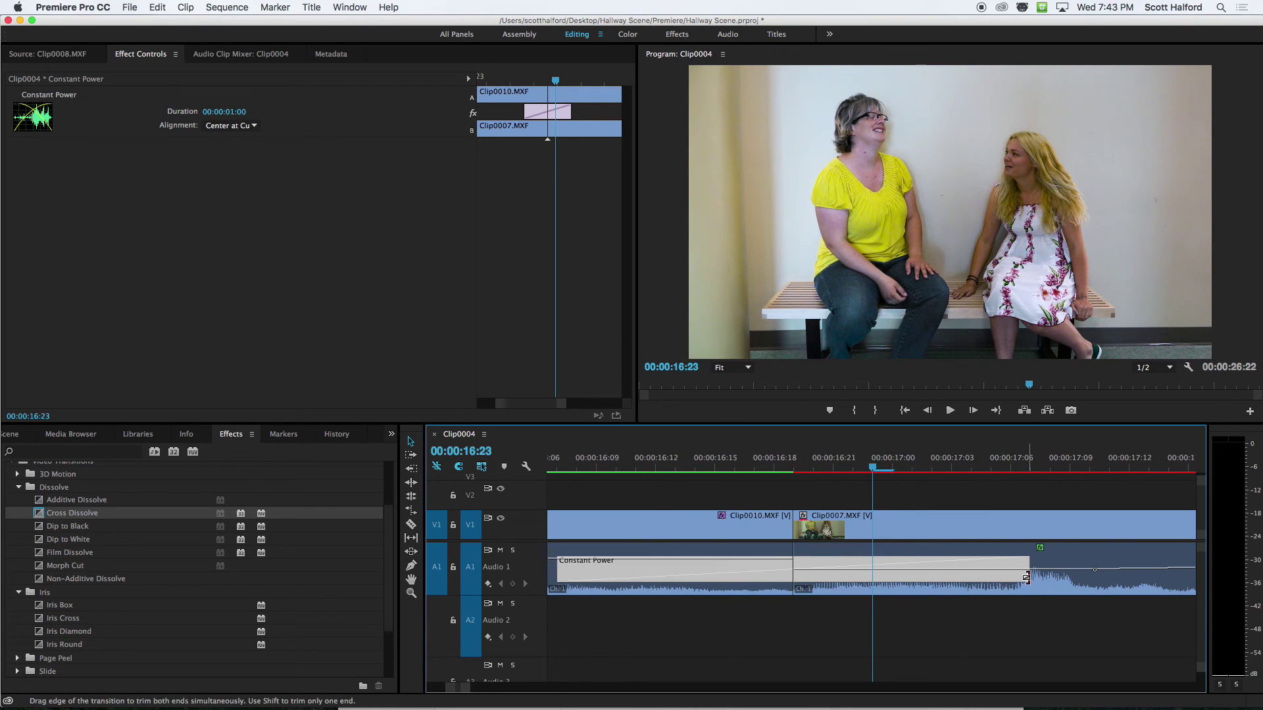
pyautogui.moveTo(1026, 580); pyautogui.dragTo(985, 564)
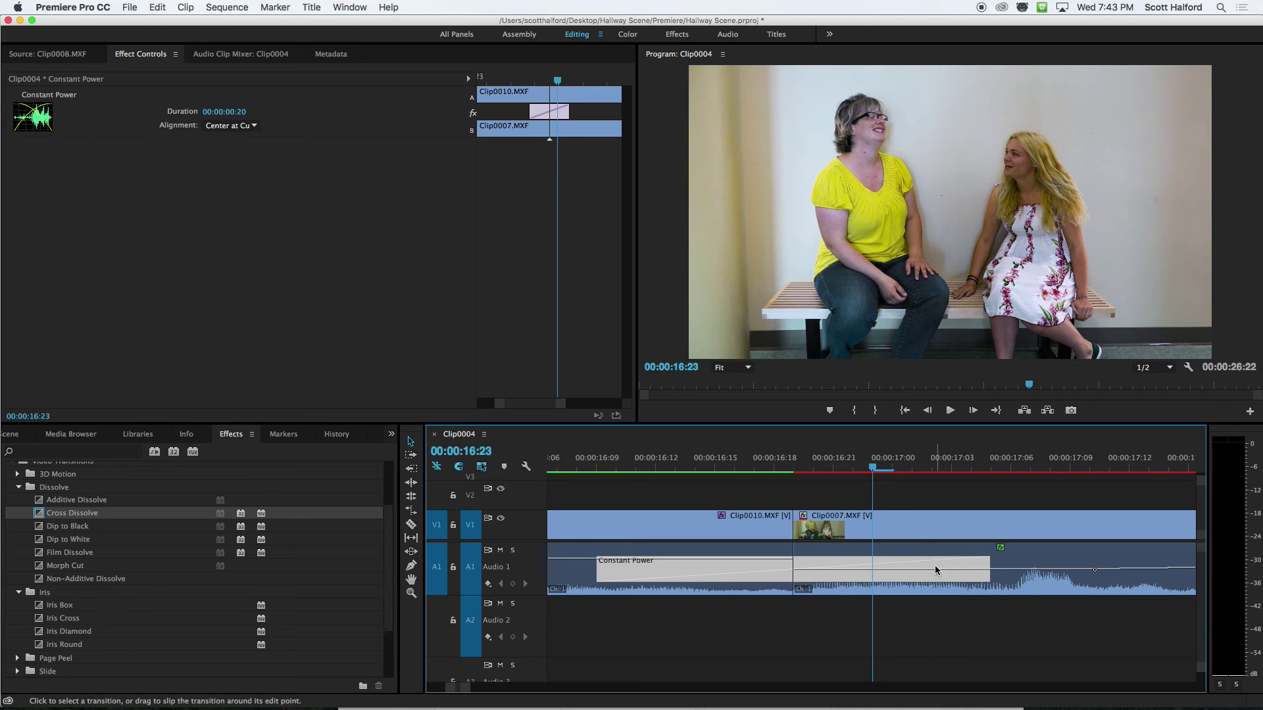
pyautogui.moveTo(988, 584); pyautogui.dragTo(762, 573)
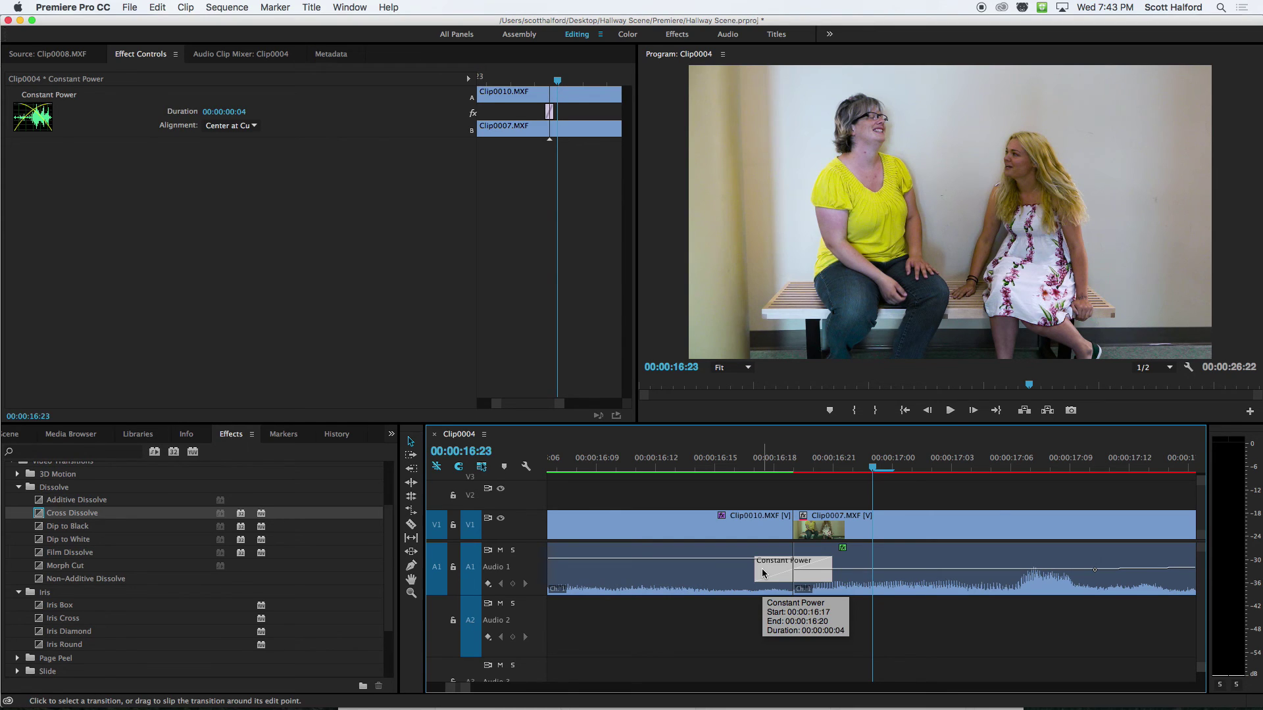
pyautogui.click(845, 593)
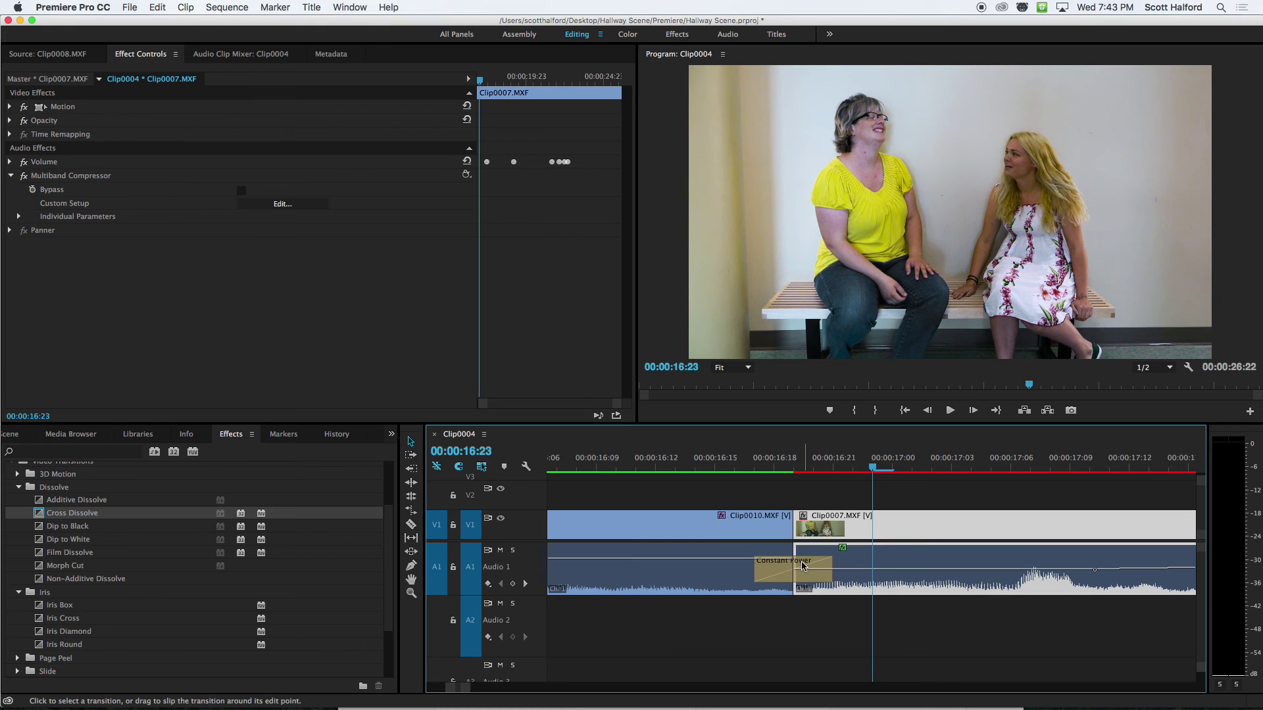
pyautogui.moveTo(831, 566)
pyautogui.mouseDown()
pyautogui.moveTo(803, 558)
pyautogui.moveTo(830, 565)
pyautogui.mouseUp()
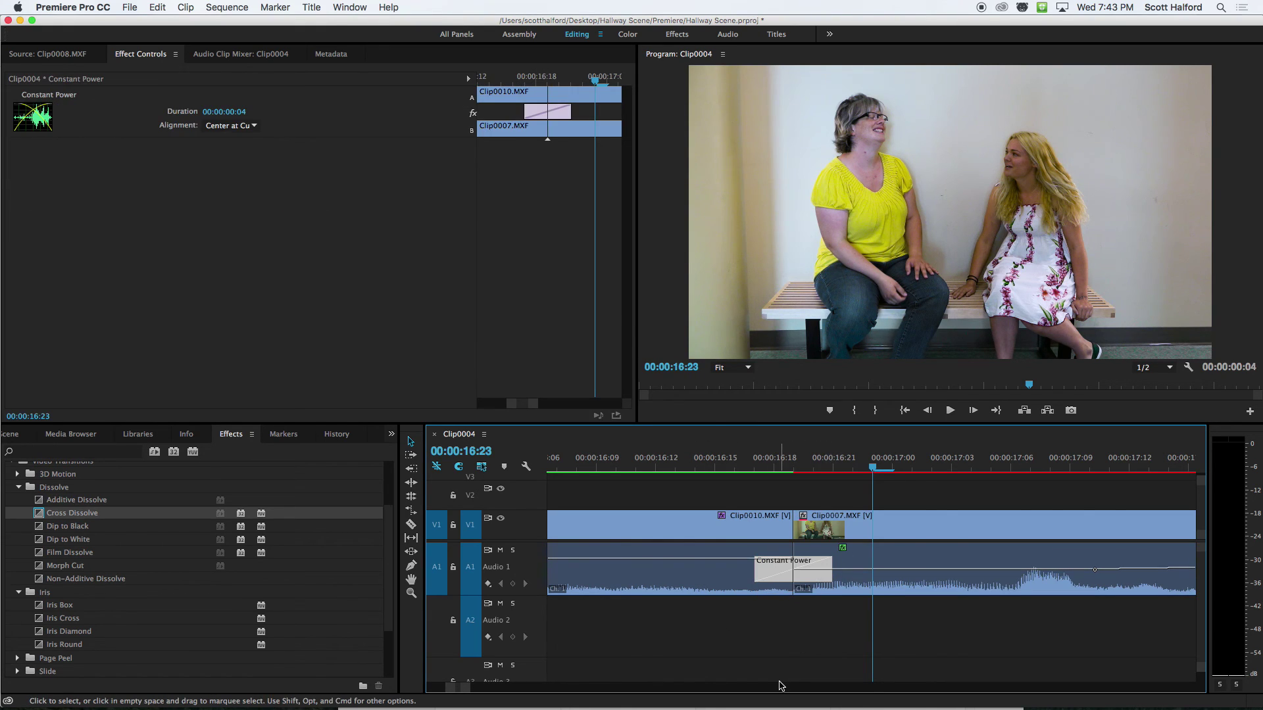
# Play across the cut between Clip0010.MXF and the last Clip0007.MXF from 00:00:15:19, and again from 00:00:15:00
pyautogui.press('-')
pyautogui.press('-')
pyautogui.press('-')
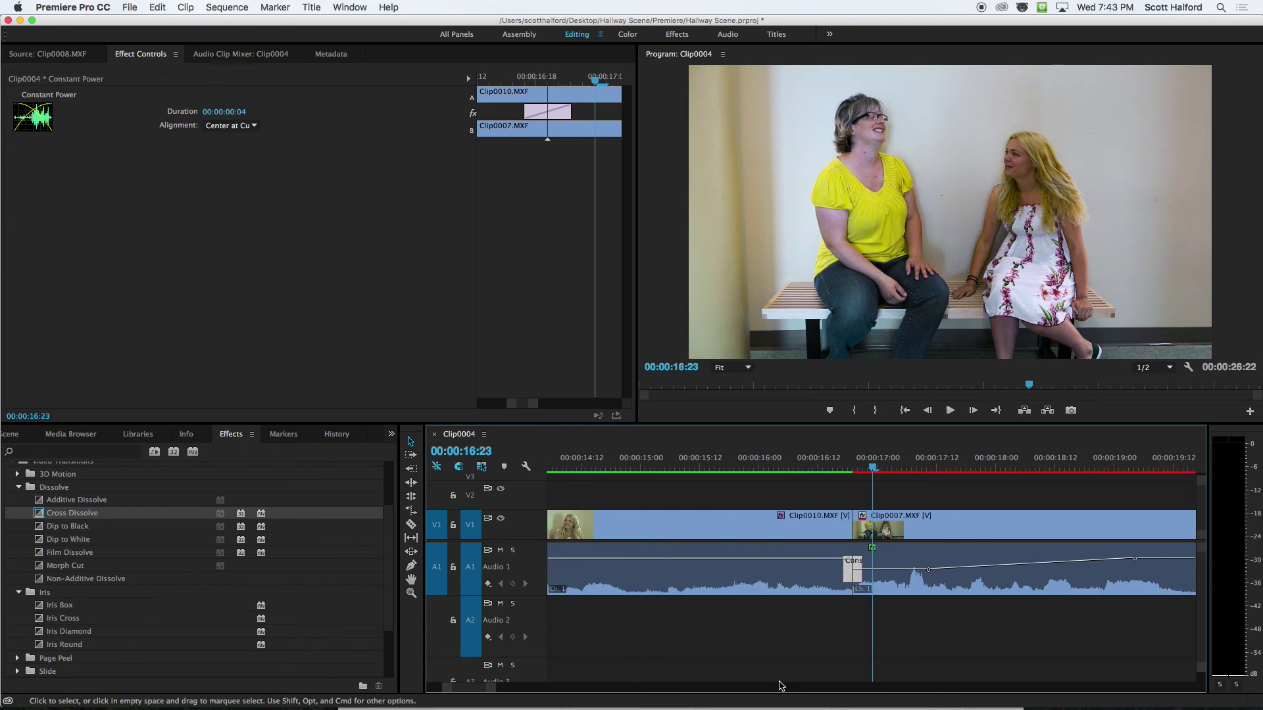
pyautogui.click(804, 466)
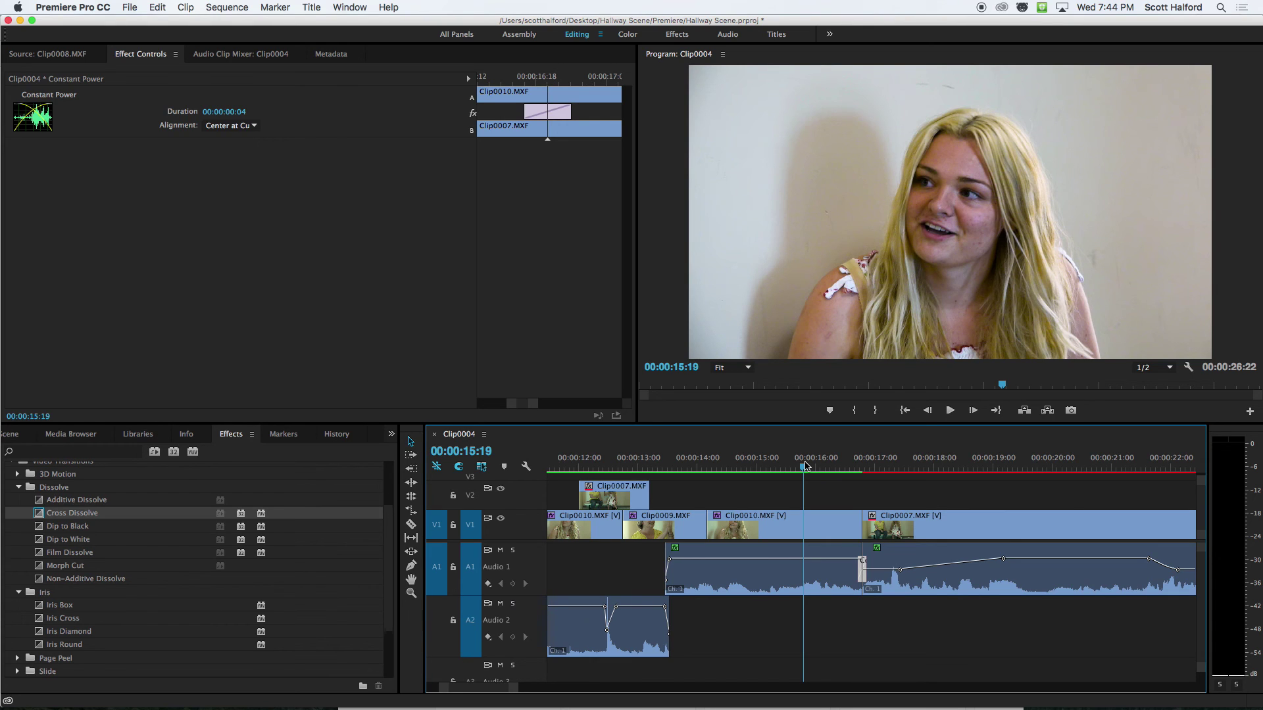
pyautogui.press('space')
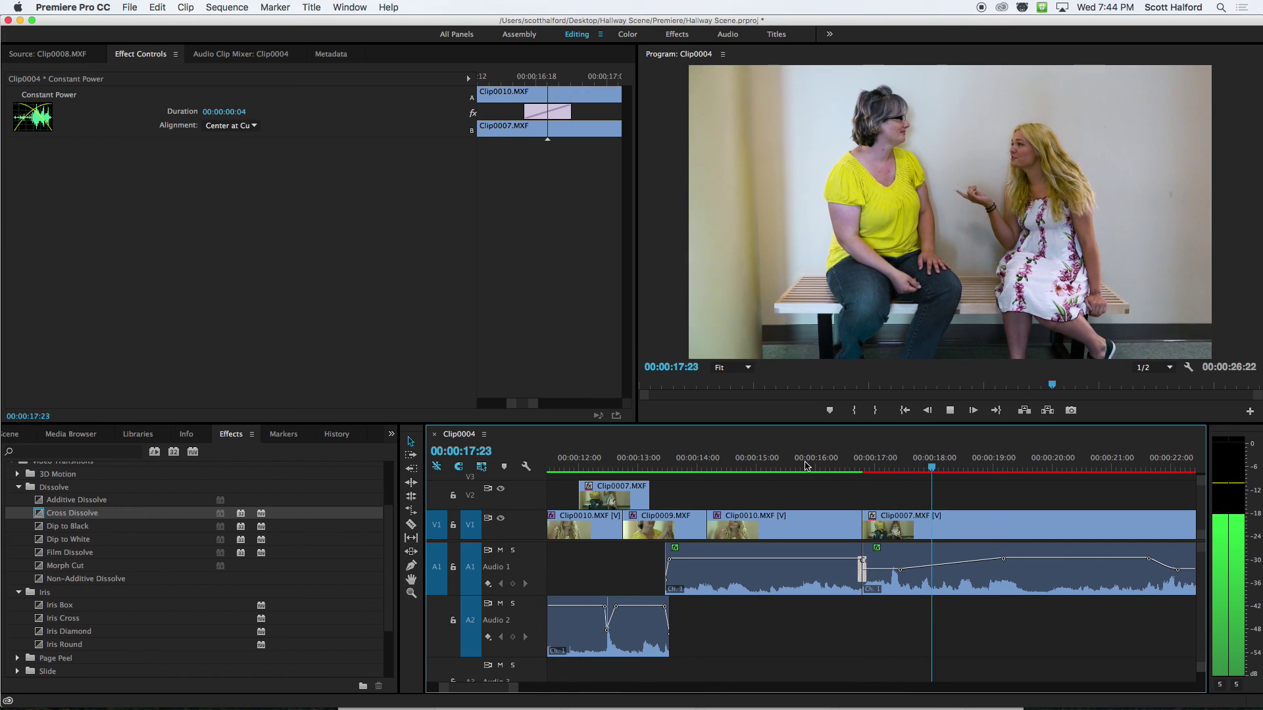
pyautogui.press('space')
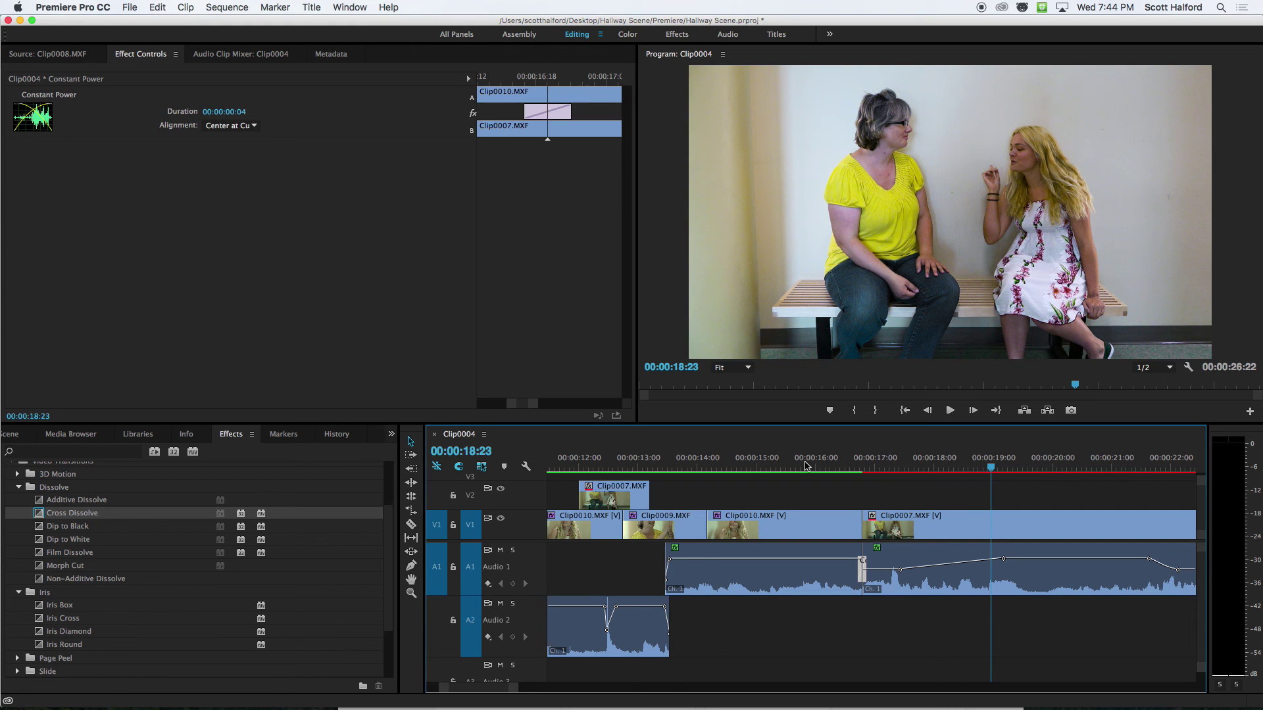
pyautogui.click(757, 467)
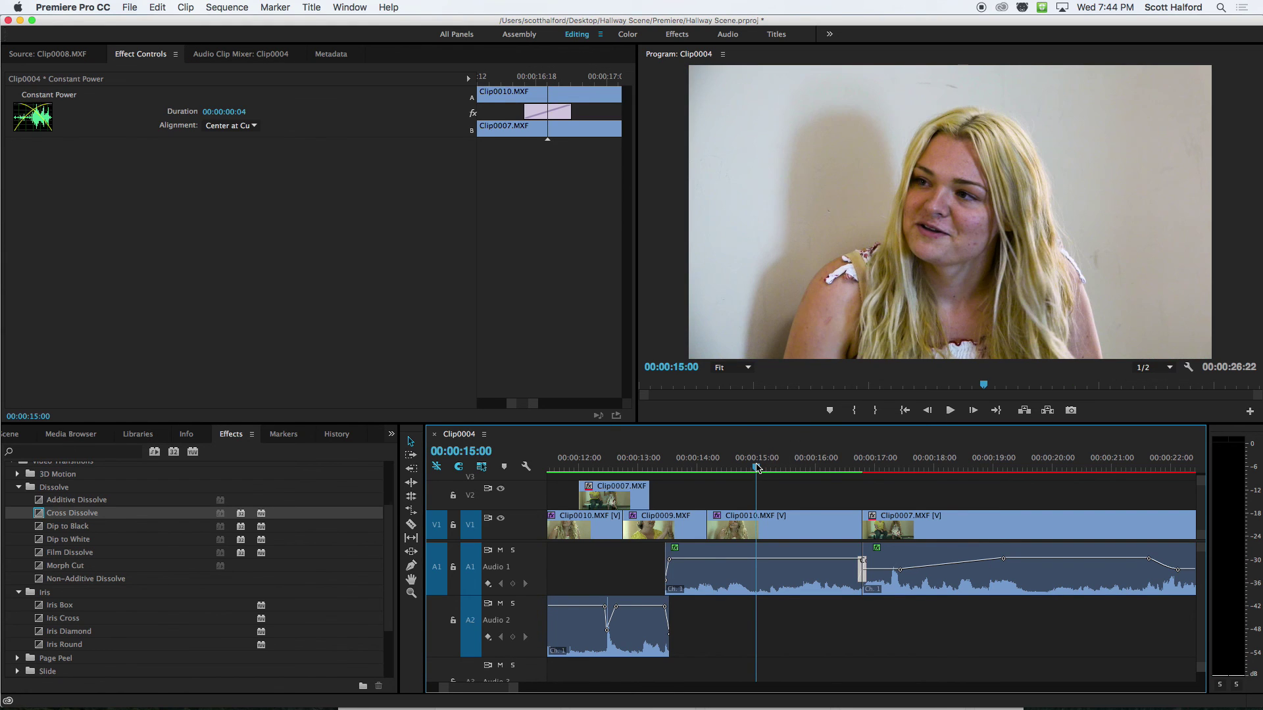
pyautogui.press('space')
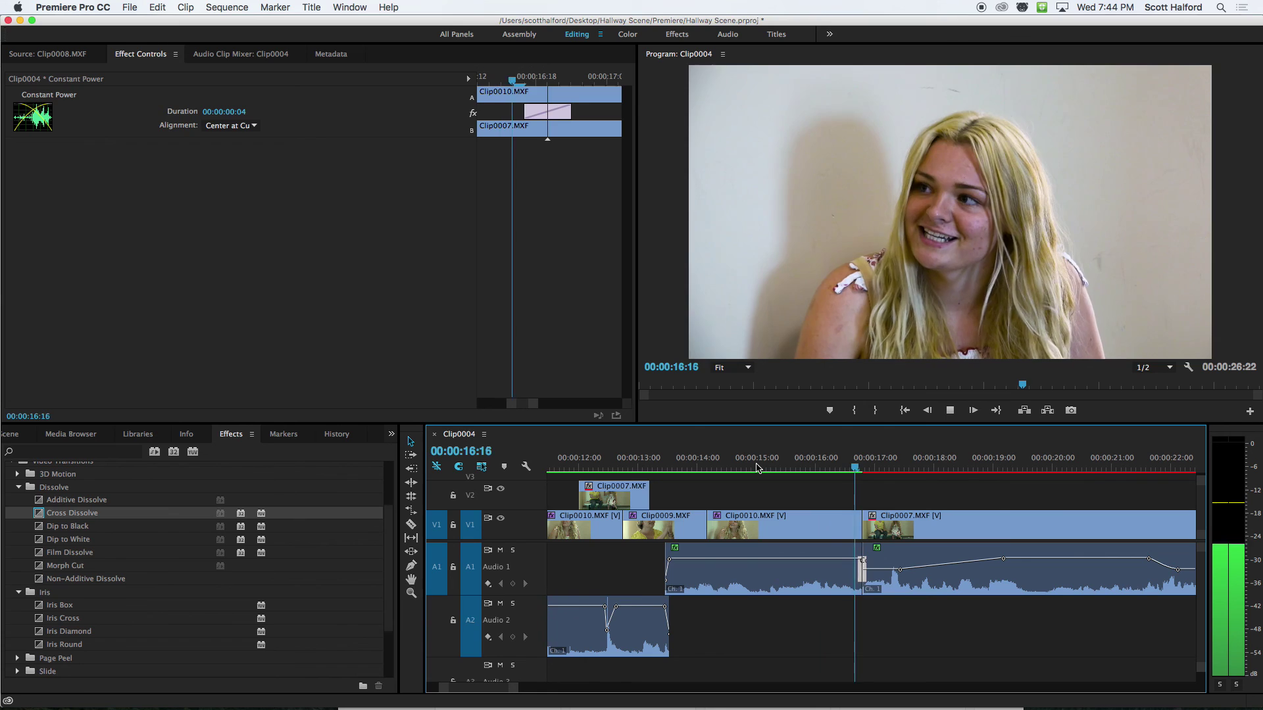
pyautogui.press('space')
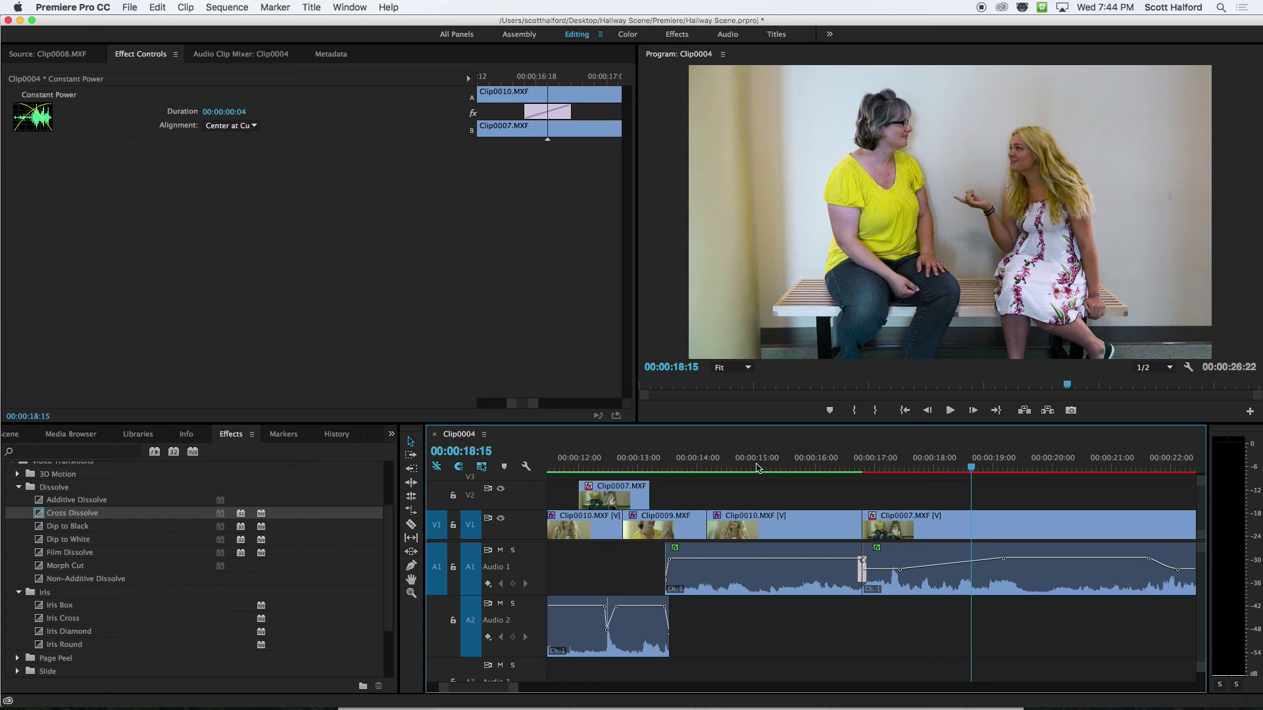
# Dismiss the MXF decode error notice and save the project
pyautogui.press('-')
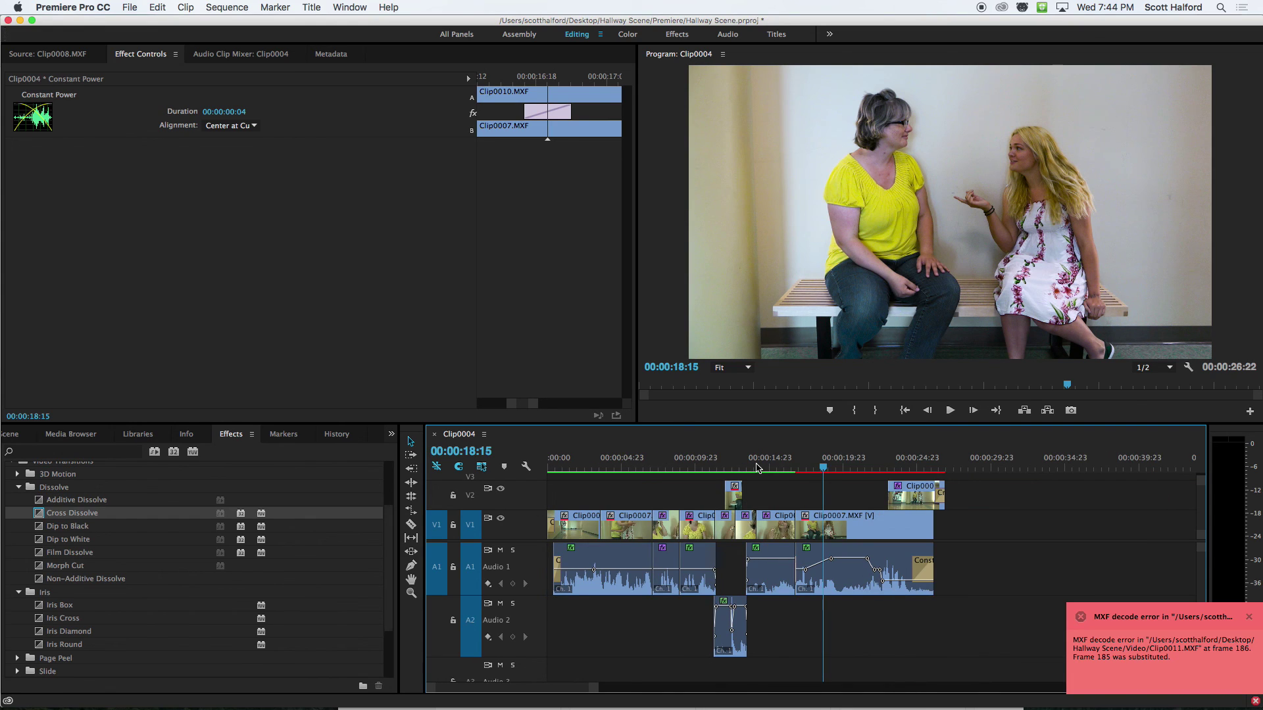
pyautogui.click(1249, 620)
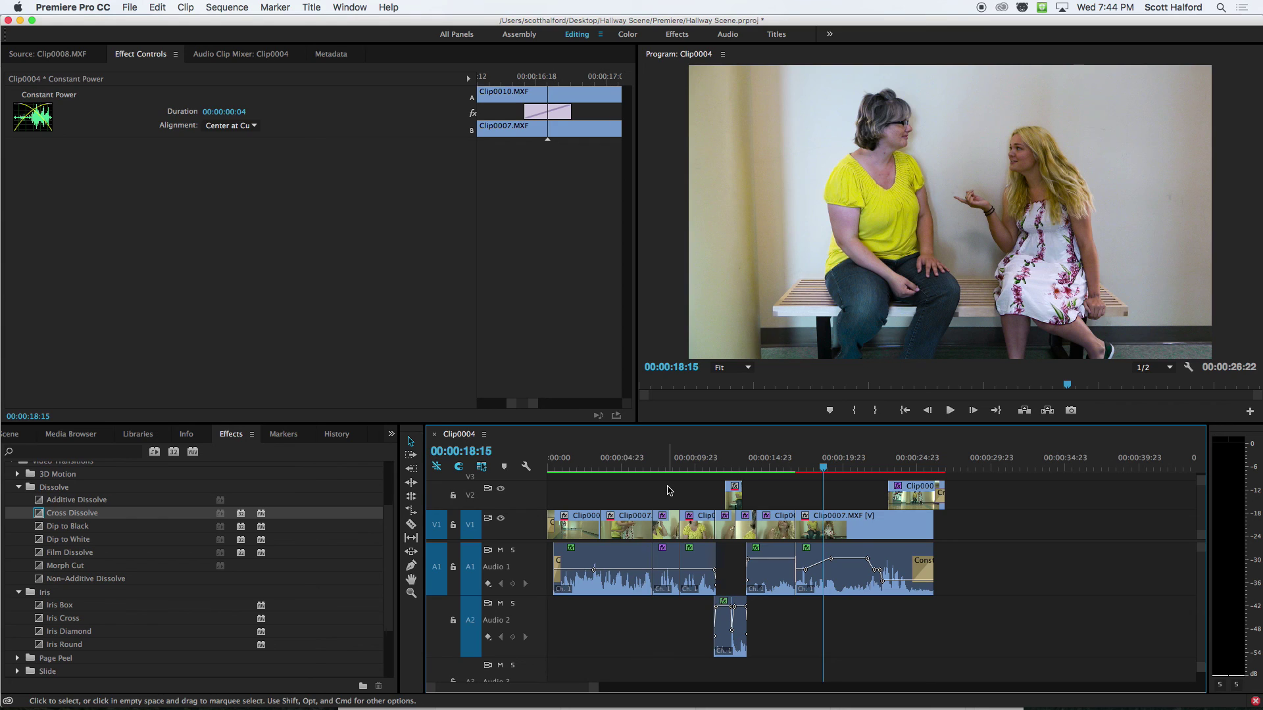
pyautogui.press('cmd+s')
pyautogui.press('super+Tab')
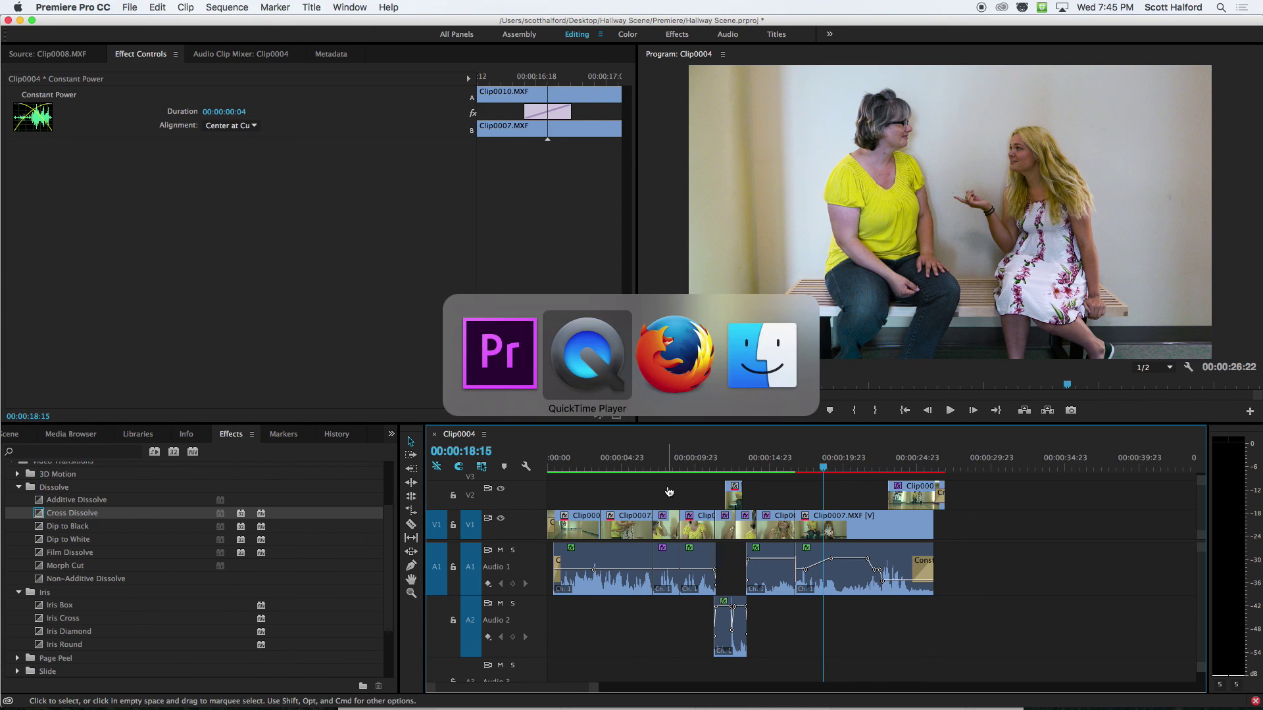